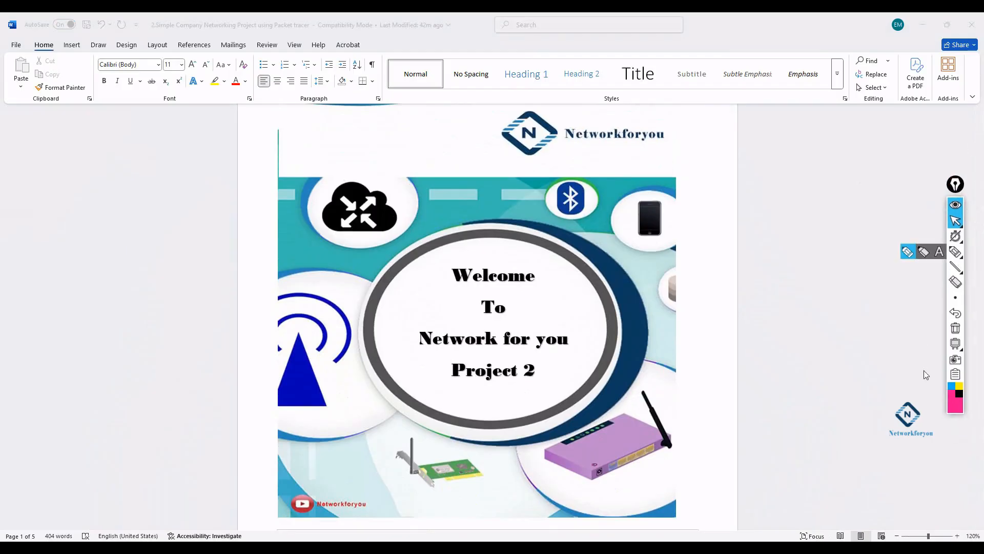
- Scroll to page 2 of the brief and zoom the view to 190%
scroll(855, 390, down, 3)
scroll(855, 390, down, 7)
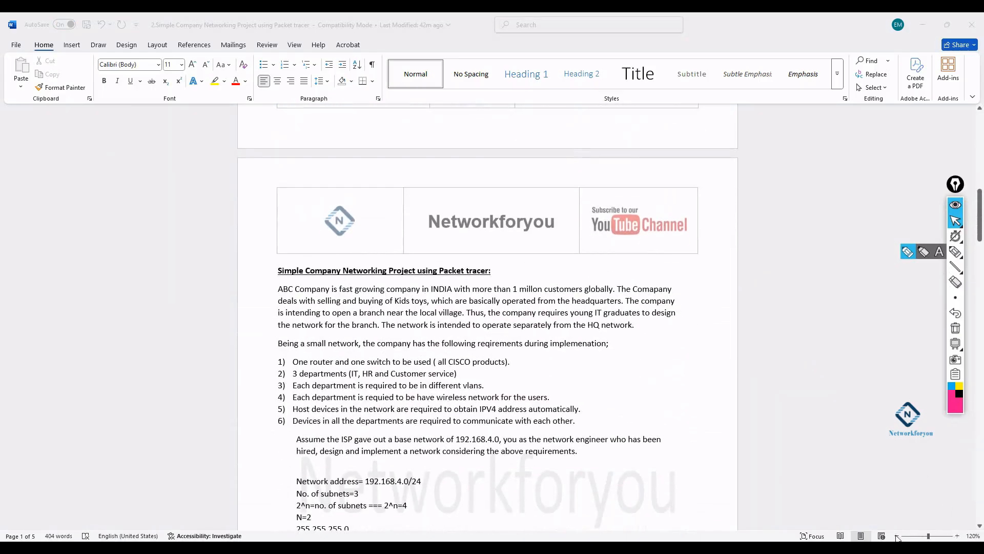
click(958, 536)
click(957, 536)
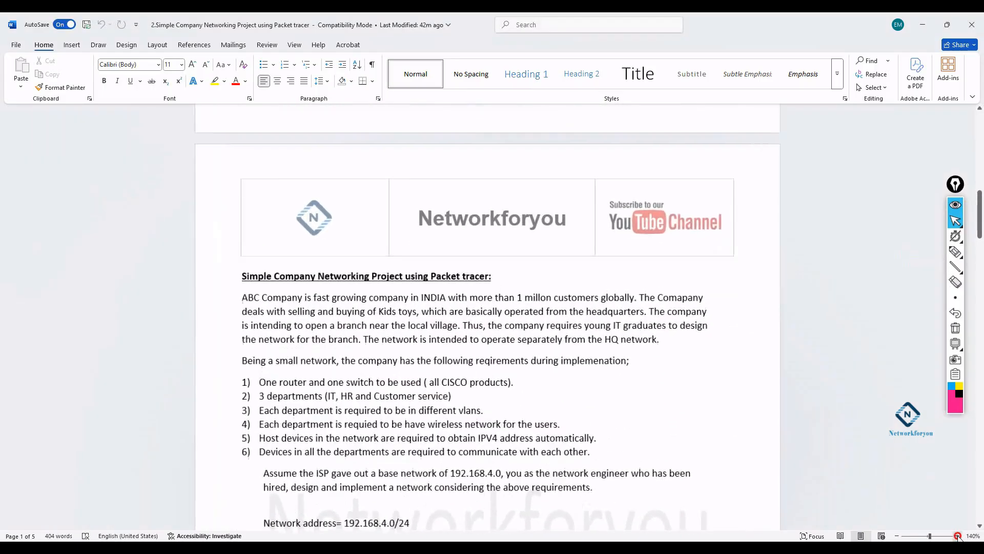
click(957, 536)
click(958, 536)
click(957, 536)
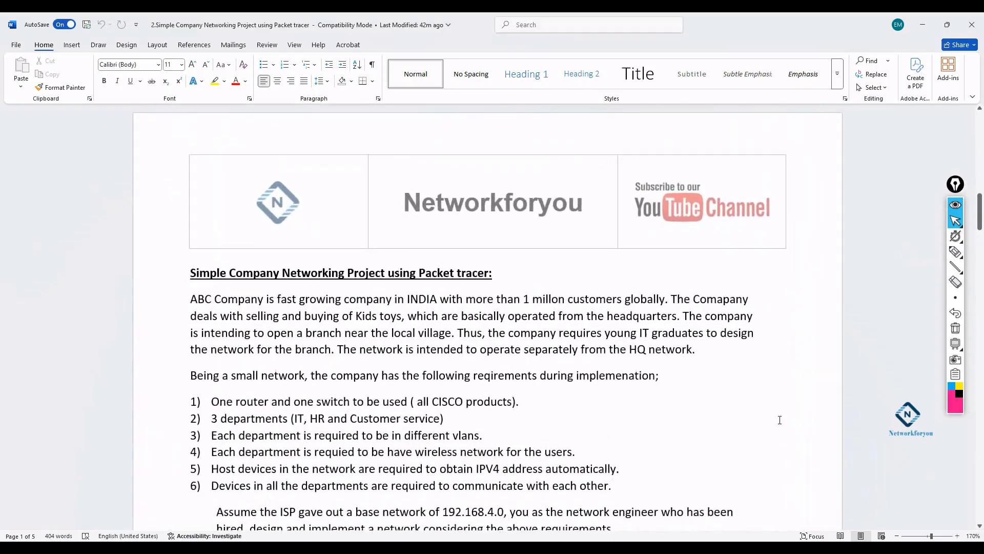
scroll(780, 419, down, 1)
scroll(779, 419, down, 1)
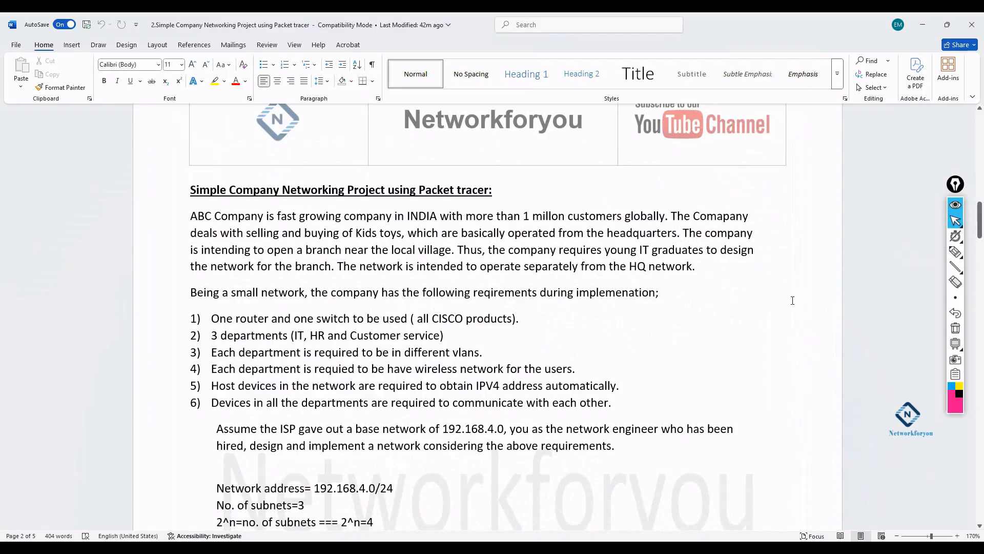
click(958, 536)
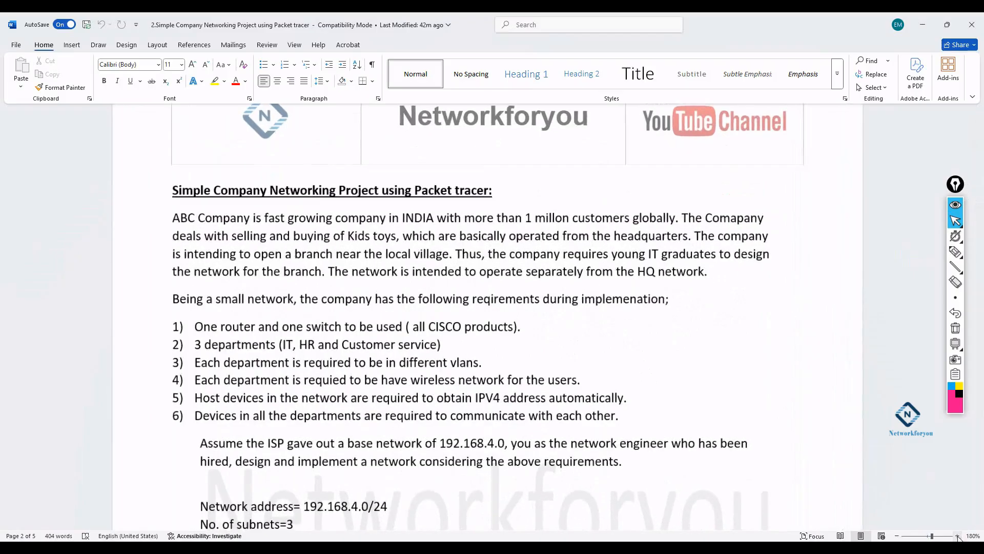
click(957, 535)
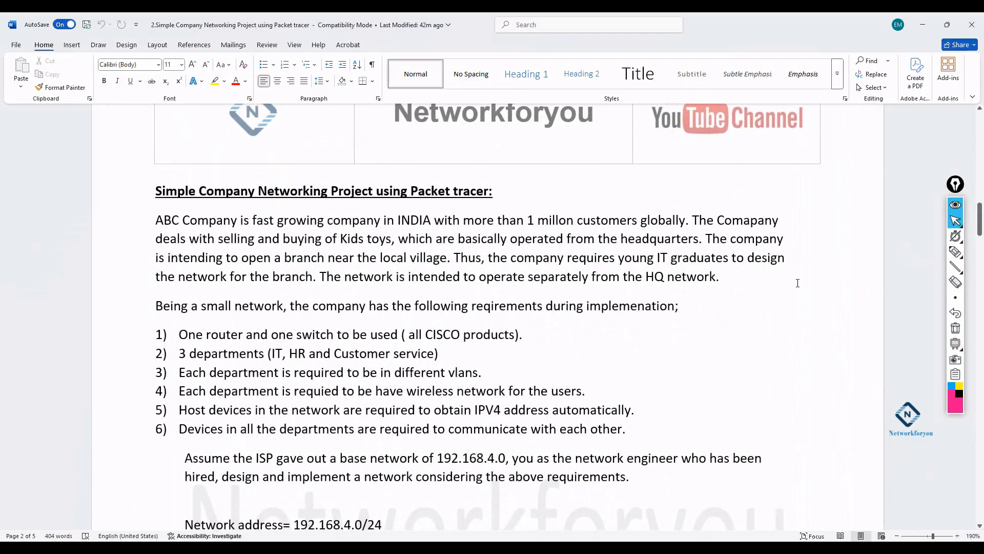
- Briefly turn the ink annotation pen on and off, then scroll further down
click(955, 251)
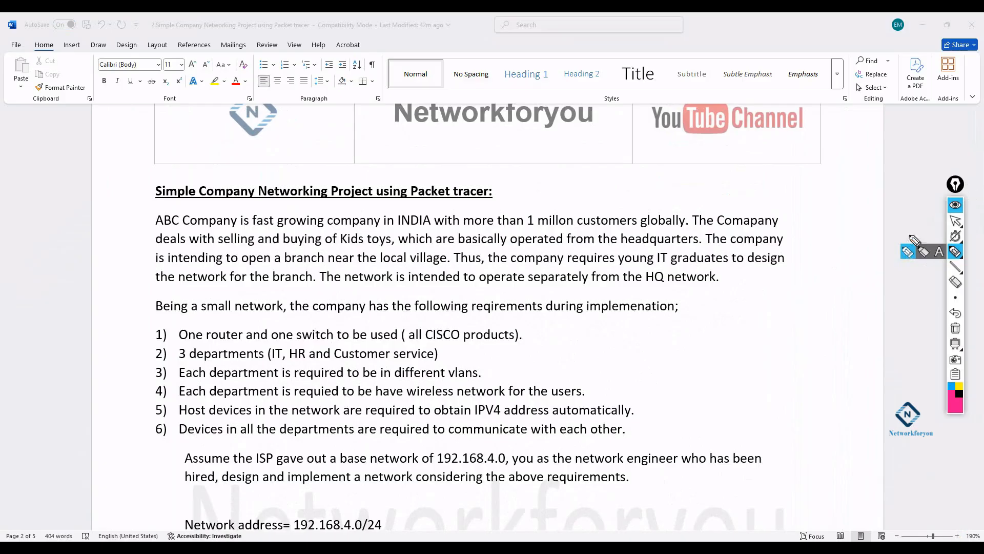
click(955, 221)
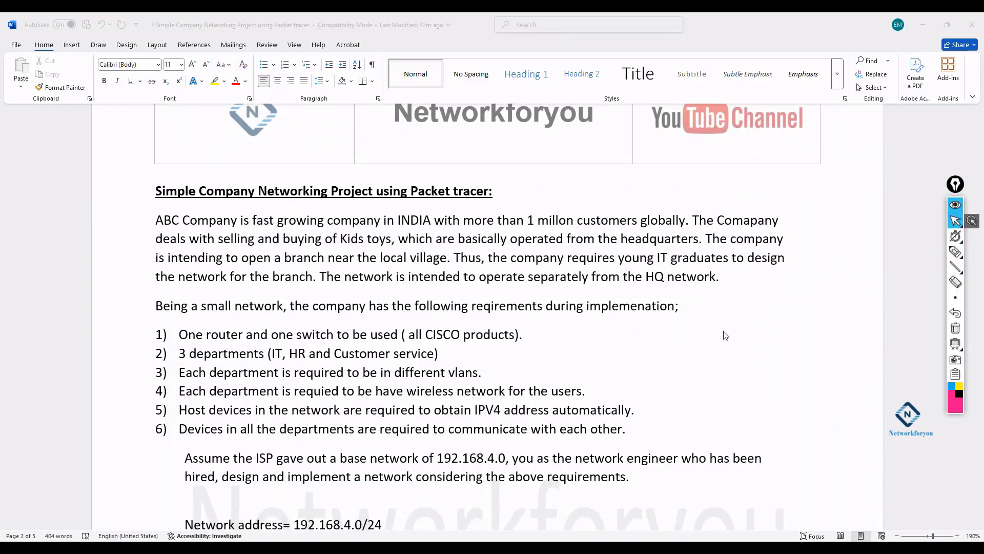
scroll(451, 280, down, 1)
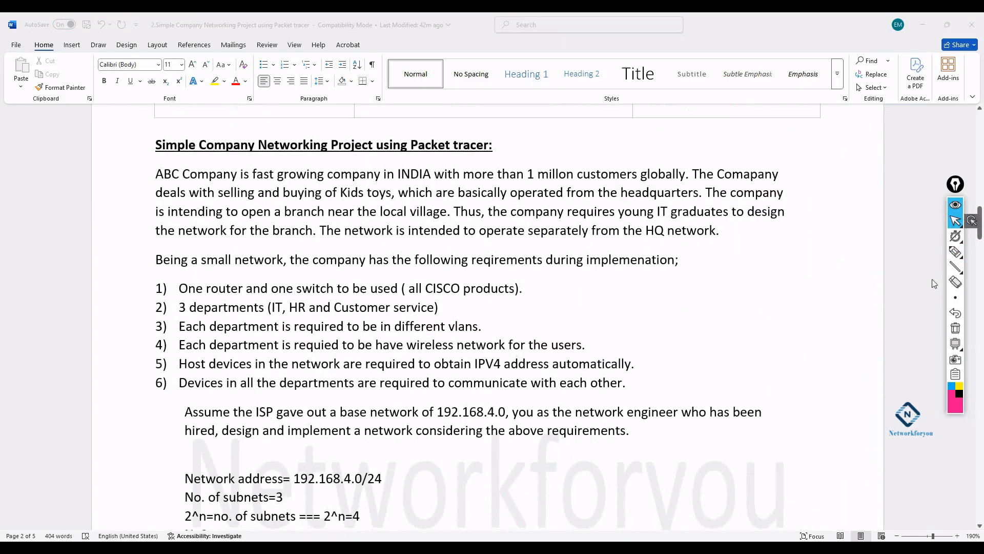
click(955, 251)
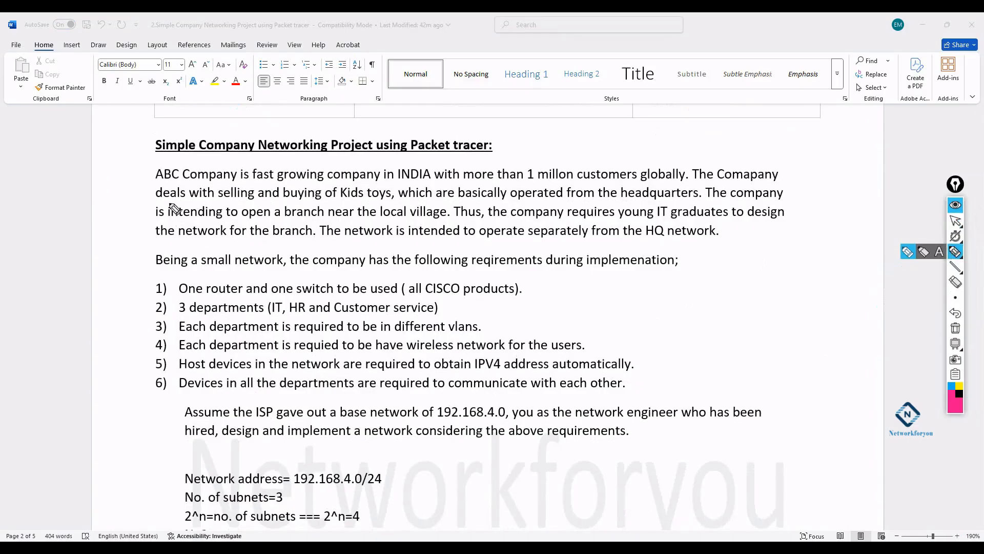
drag(155, 182, 176, 179)
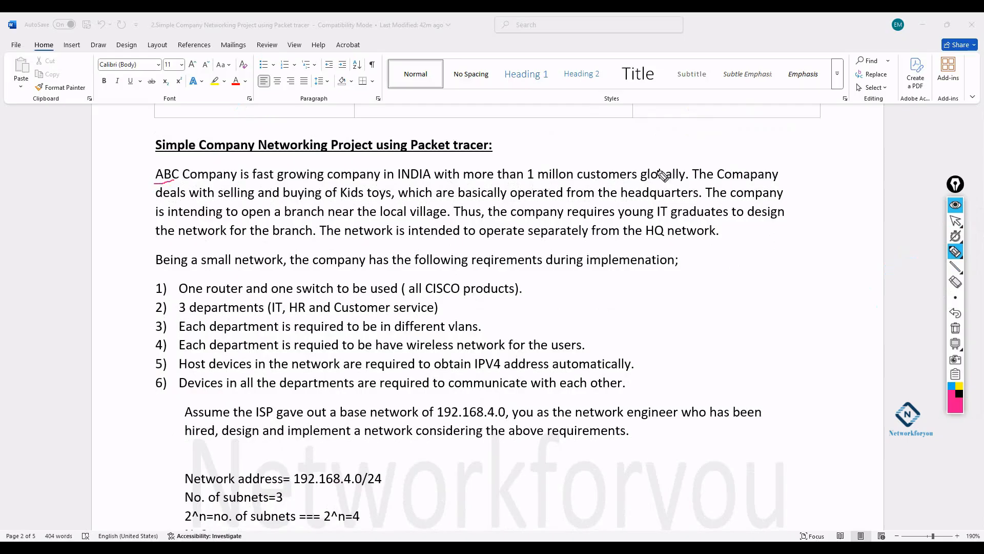
drag(680, 156, 698, 148)
drag(339, 200, 391, 199)
drag(379, 217, 439, 217)
drag(648, 239, 709, 245)
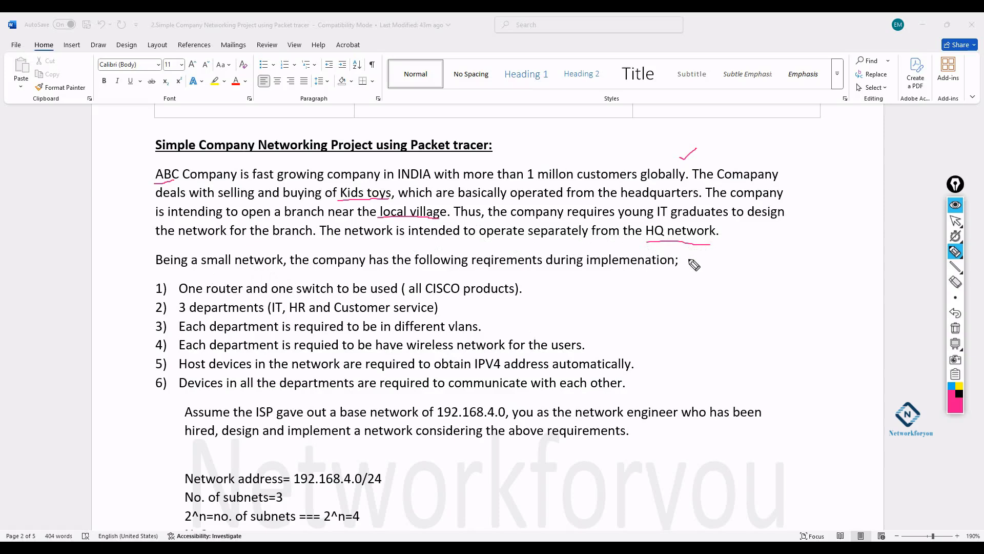
click(955, 328)
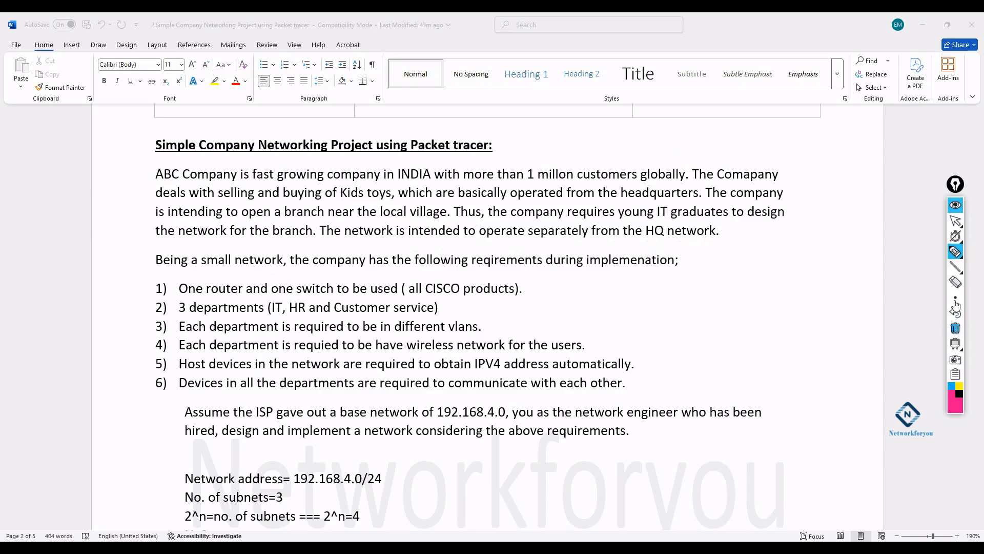
- Underline One router, CISCO products and 3 departments in red ink, and tick item 3
click(955, 221)
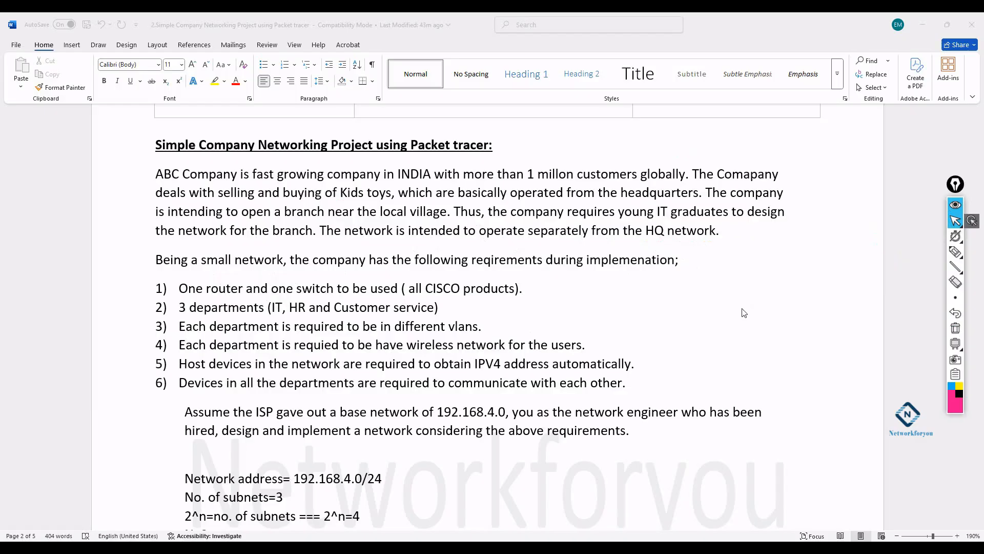
scroll(385, 258, down, 2)
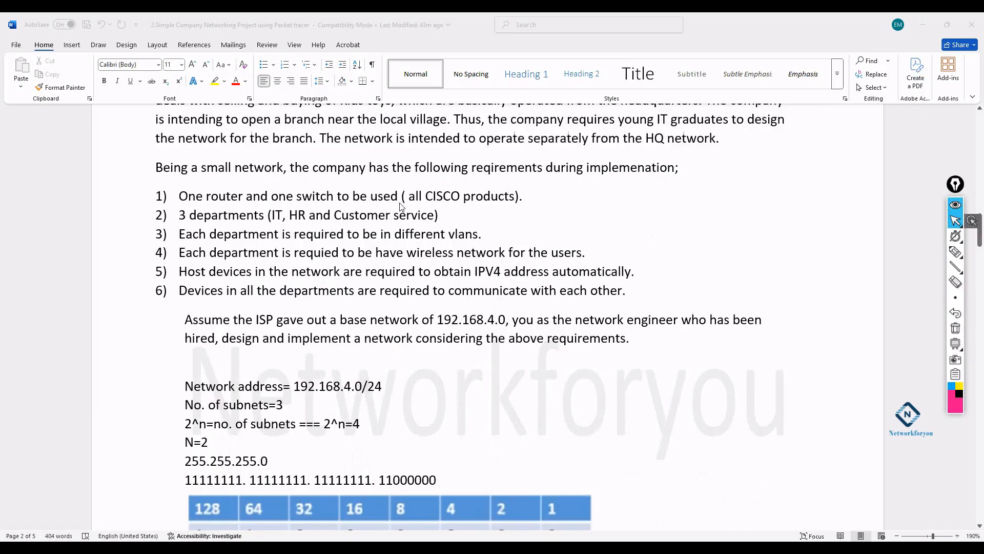
click(955, 252)
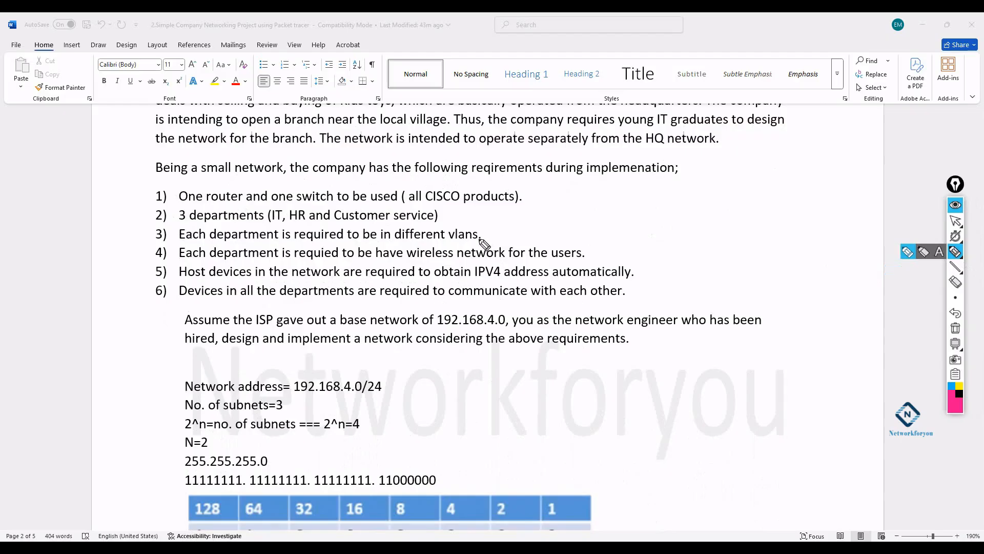
drag(427, 203, 507, 200)
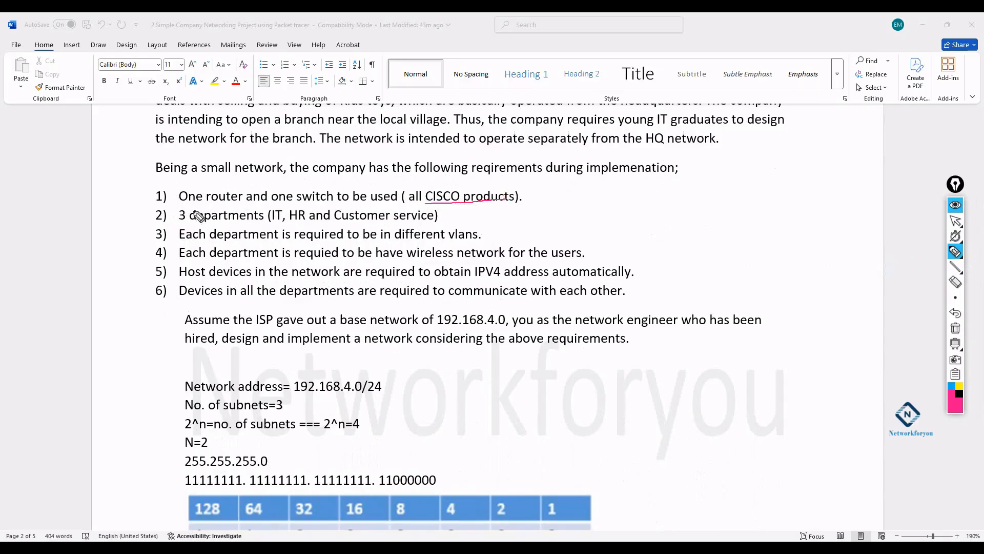
drag(179, 204, 332, 203)
drag(179, 222, 422, 221)
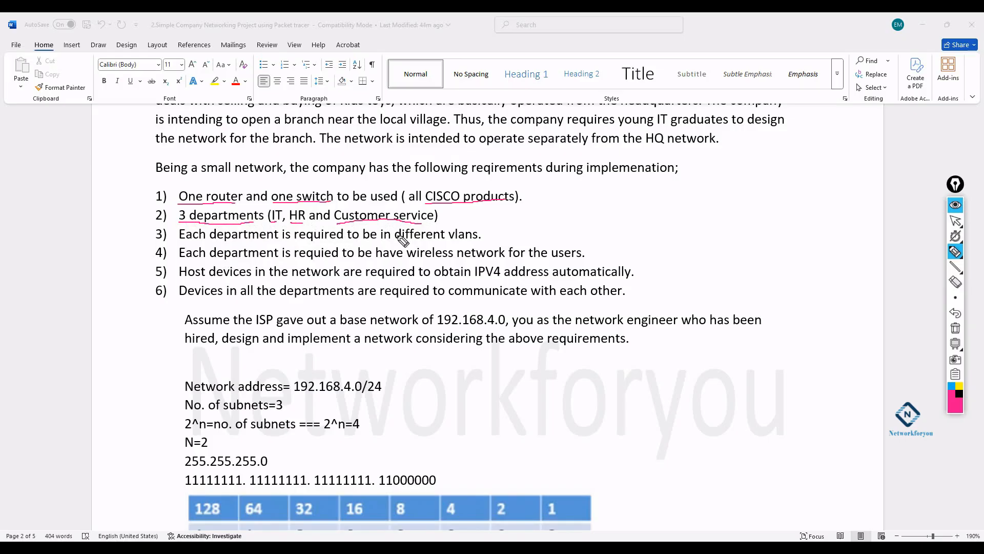
drag(482, 234, 494, 228)
click(295, 221)
- Tick items 4–6 and underline 'wireless' and 'IPV4 address automatically' in ink
drag(583, 255, 605, 243)
drag(402, 260, 456, 259)
drag(638, 273, 664, 259)
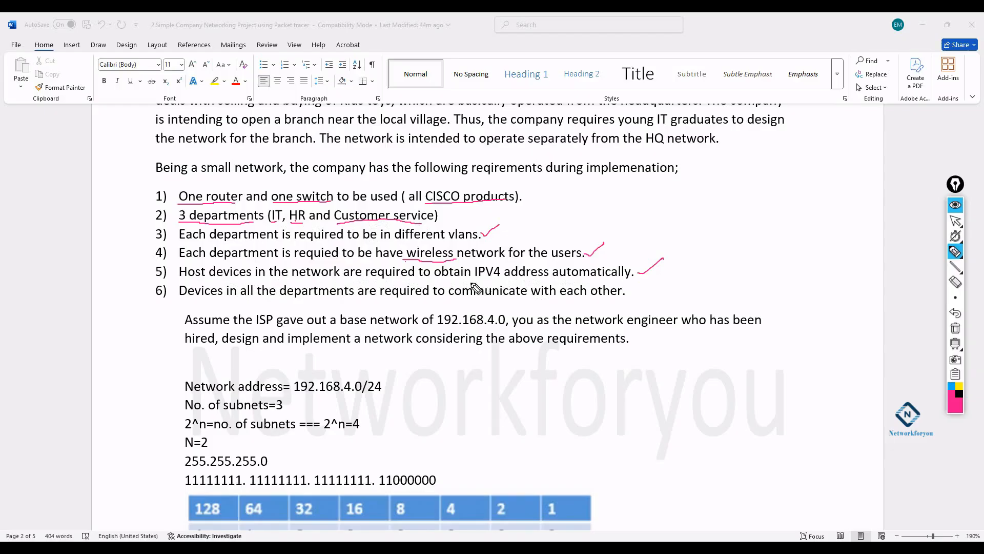
drag(473, 278, 630, 277)
drag(630, 291, 650, 285)
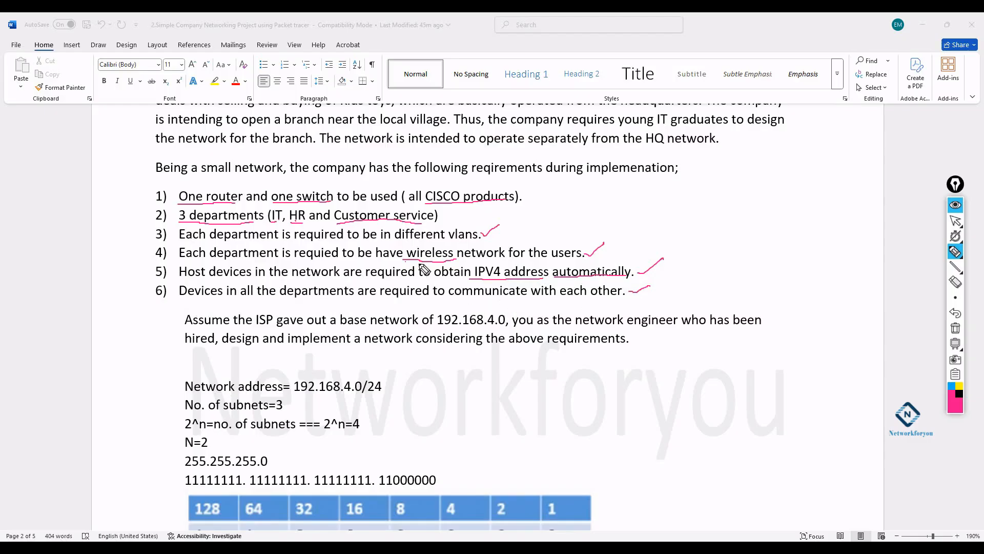
- Draw ink arrows at router and switch, and underline Host in item 5
mouse_move(249, 177)
mouse_down()
mouse_move(234, 189)
mouse_move(231, 180)
mouse_up()
drag(325, 169, 309, 183)
mouse_move(177, 279)
mouse_down()
mouse_move(222, 280)
mouse_move(177, 260)
mouse_move(195, 282)
mouse_move(263, 279)
mouse_move(231, 268)
mouse_move(187, 272)
mouse_up()
click(210, 280)
- Circle Host devices, box the IPV4 phrase, circle 192.168.4.0 and handwrite 192.168.4.0/24
click(209, 278)
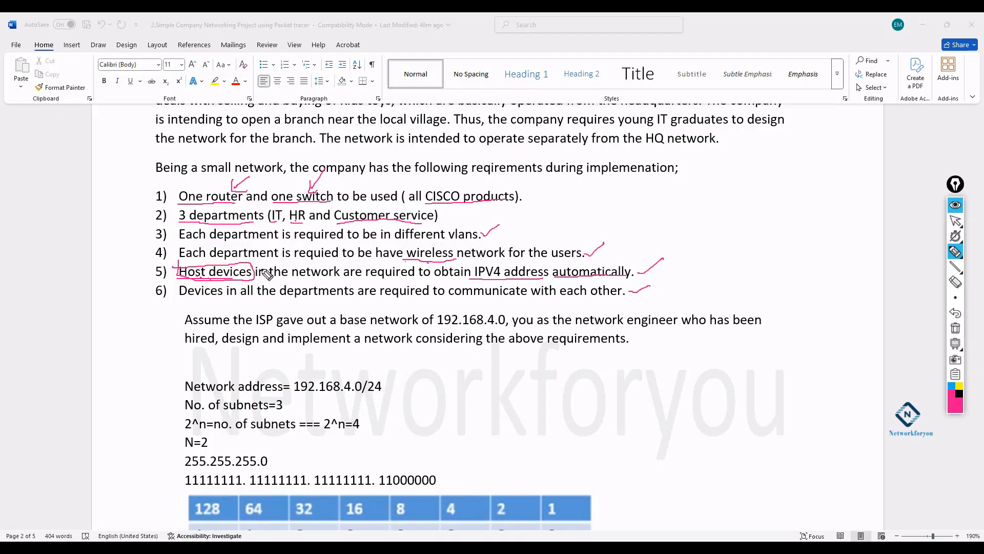
mouse_move(473, 262)
mouse_down()
mouse_move(487, 281)
mouse_move(633, 271)
mouse_move(574, 255)
mouse_move(469, 262)
mouse_up()
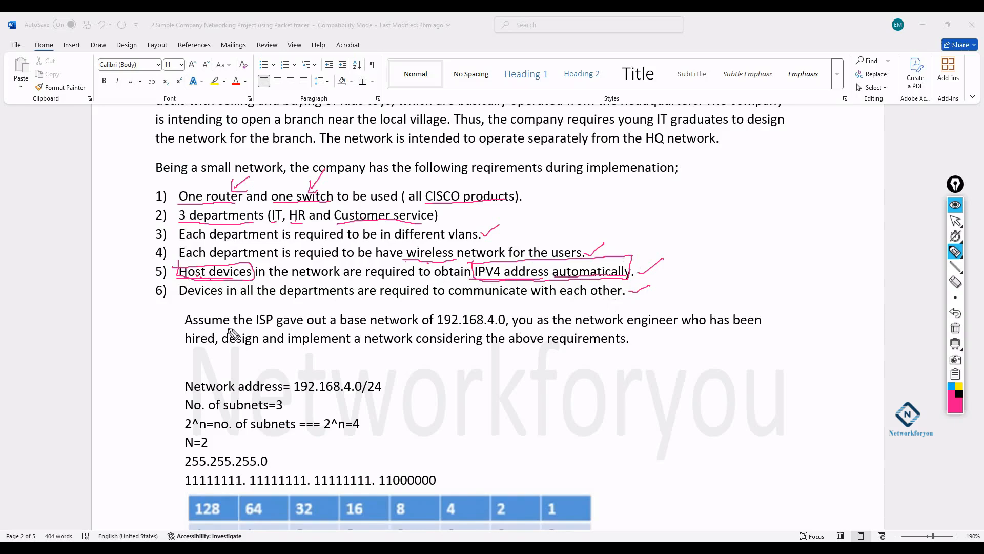
mouse_move(435, 327)
mouse_down()
mouse_move(499, 327)
mouse_move(513, 308)
mouse_move(439, 308)
mouse_move(455, 332)
mouse_up()
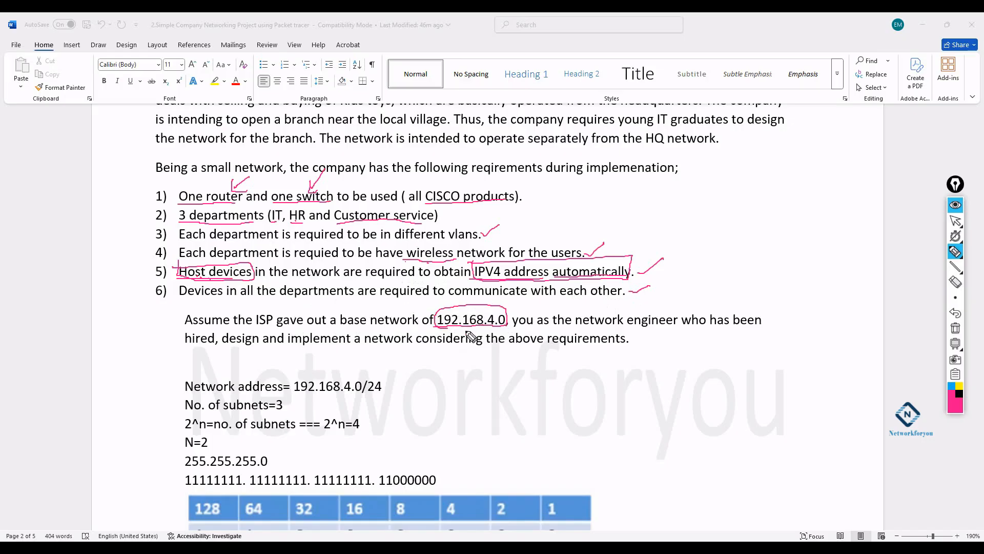
drag(697, 208, 697, 235)
mouse_move(711, 211)
mouse_down()
mouse_move(712, 232)
mouse_move(758, 197)
mouse_move(808, 186)
mouse_move(824, 208)
mouse_move(865, 189)
mouse_up()
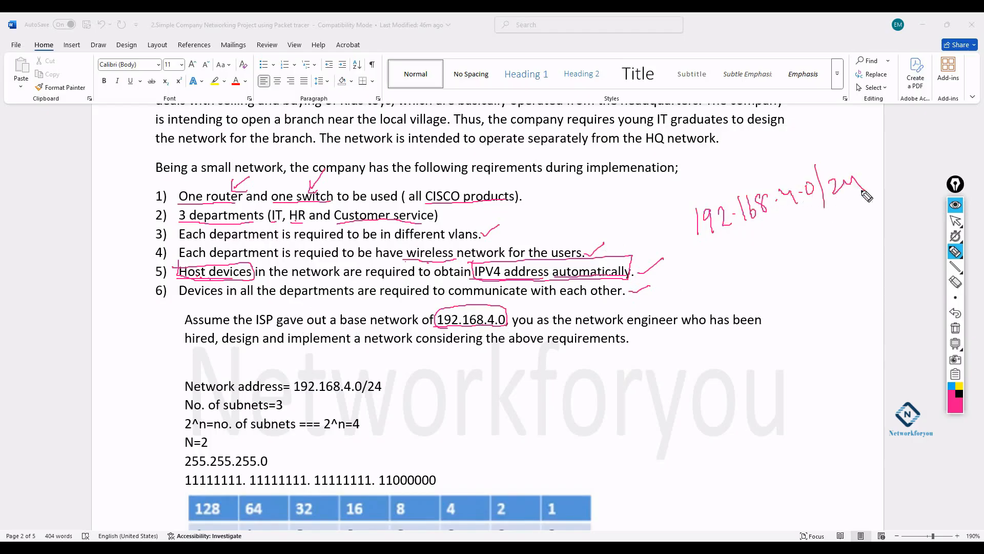
- Type /24 after 192.168.4.0 in the Assume paragraph, then ink a circled 3
click(954, 220)
click(507, 322)
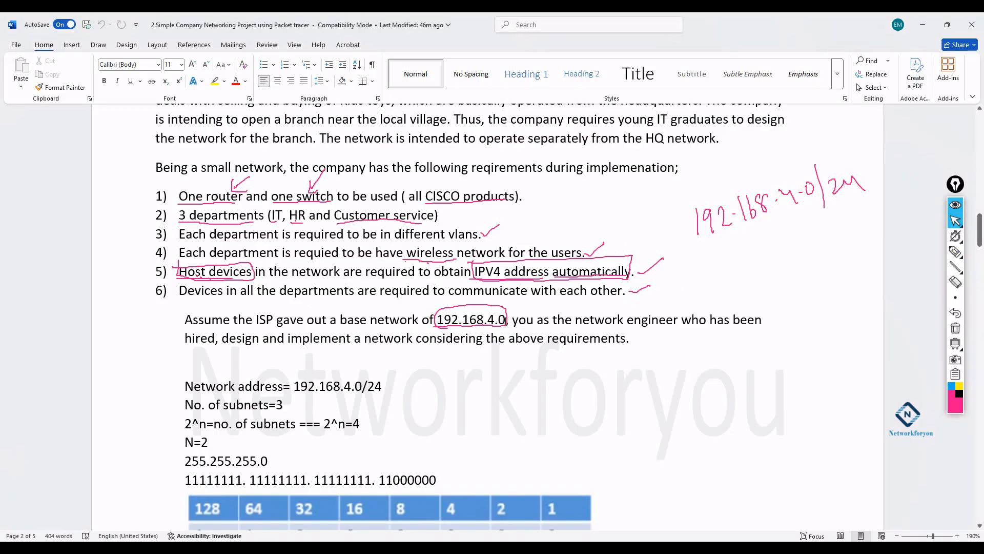
text(/24,)
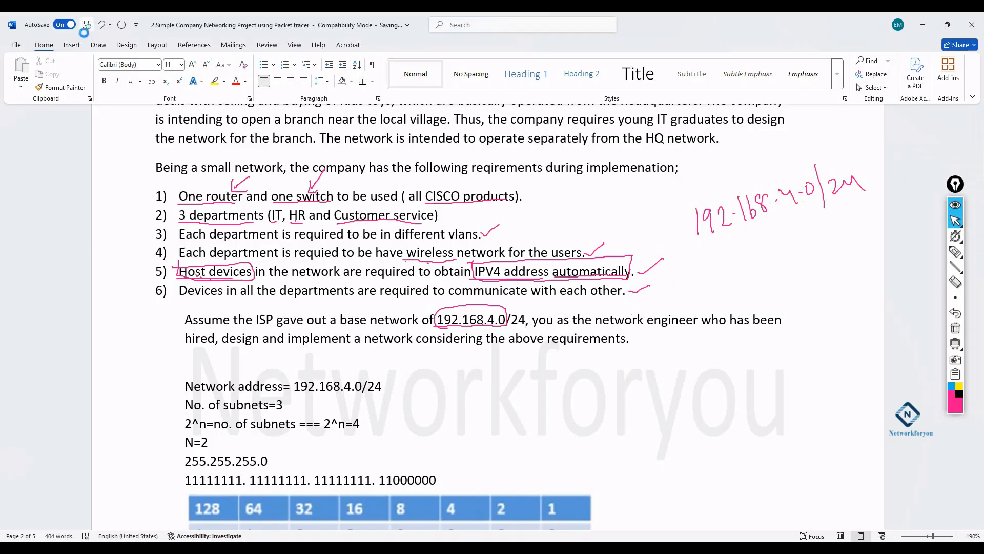
click(955, 251)
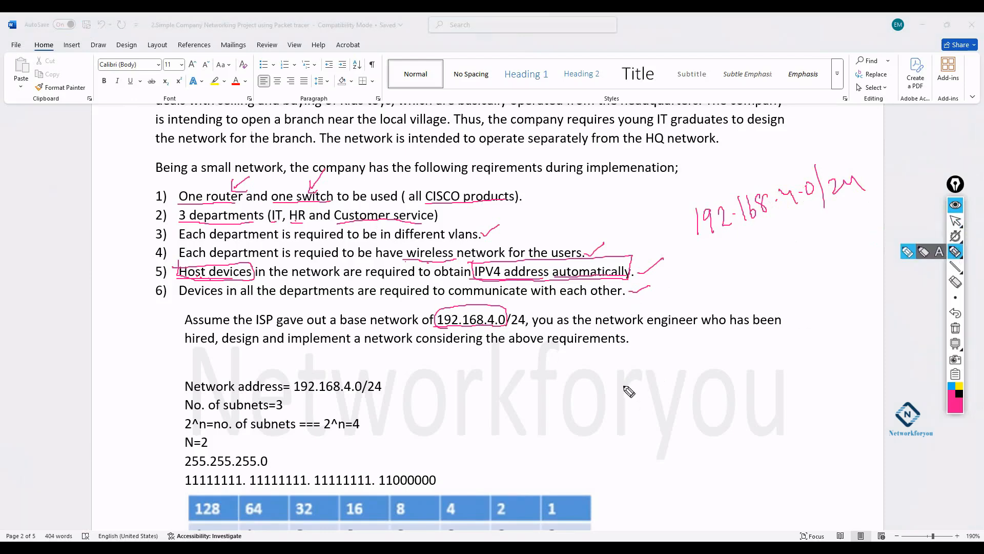
mouse_move(622, 381)
mouse_down()
mouse_move(625, 399)
mouse_move(610, 380)
mouse_up()
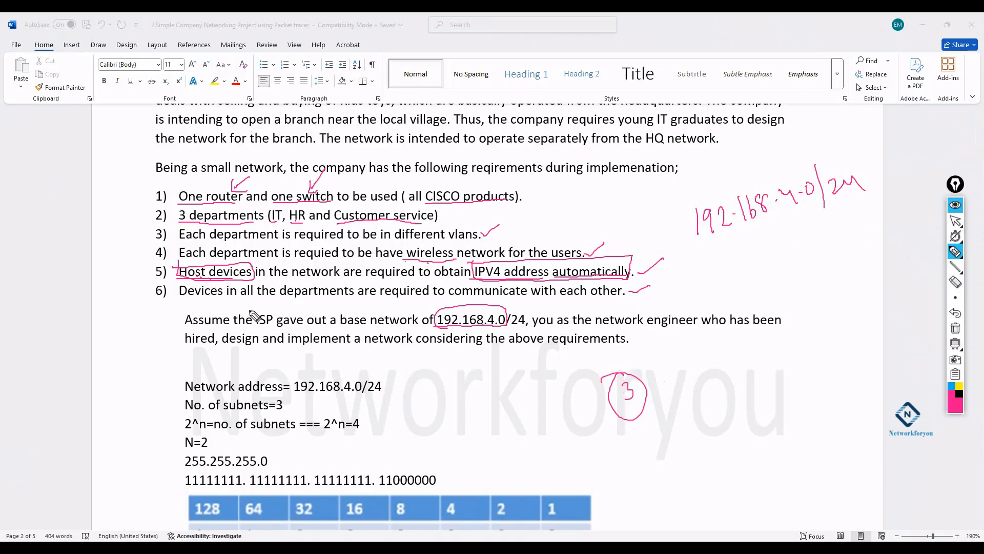
- Underline IT/HR, the Network address line and 2^n, then handwrite 2²=2+2 beside them
drag(266, 222, 422, 223)
drag(179, 394, 384, 394)
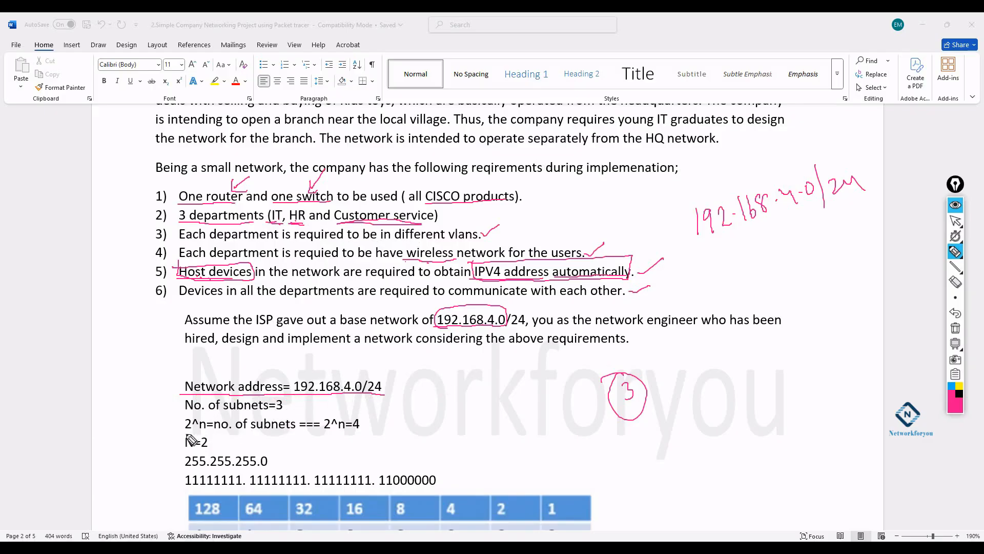
drag(181, 434, 209, 435)
mouse_move(507, 362)
mouse_down()
mouse_move(509, 388)
mouse_move(526, 385)
mouse_move(519, 360)
mouse_up()
mouse_move(531, 374)
mouse_down()
mouse_move(572, 365)
mouse_move(572, 374)
mouse_up()
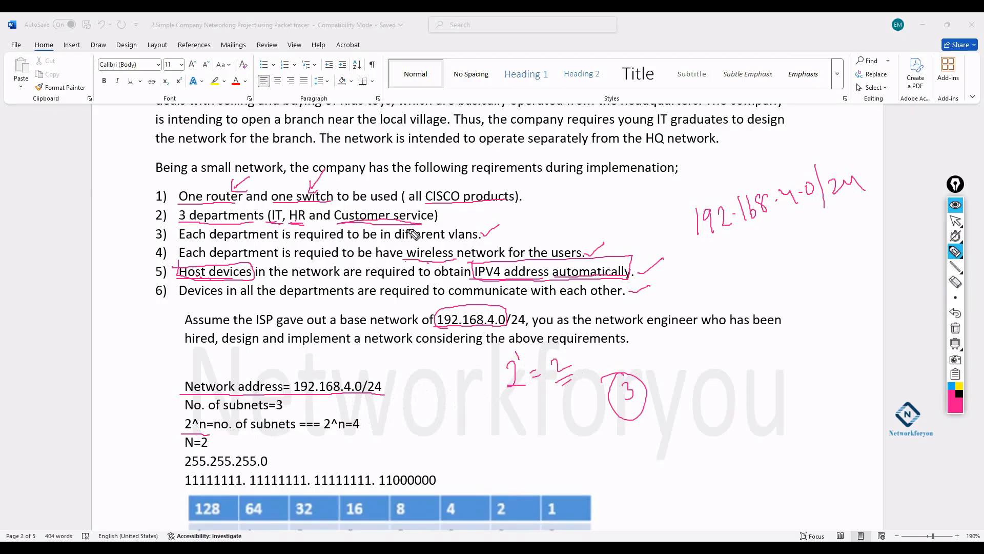
mouse_move(505, 426)
mouse_down()
mouse_move(505, 457)
mouse_move(522, 457)
mouse_up()
drag(511, 404, 537, 428)
drag(533, 439, 571, 419)
mouse_move(566, 409)
mouse_down()
mouse_move(568, 427)
mouse_move(596, 408)
mouse_up()
drag(557, 454, 568, 450)
mouse_move(563, 458)
mouse_down()
mouse_move(599, 446)
mouse_move(582, 435)
mouse_move(603, 450)
mouse_up()
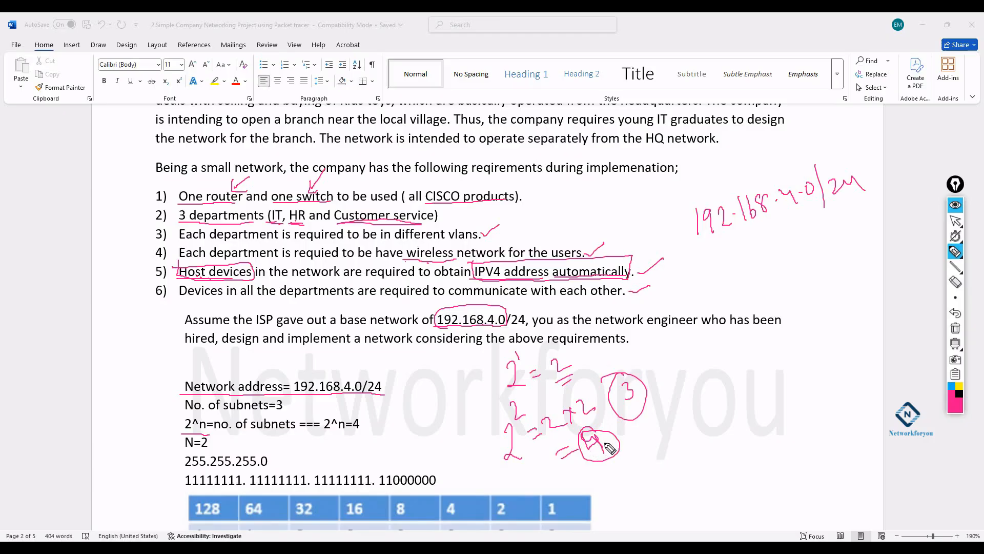
- Handwrite 2³ = 2+2+2 = 8 beside the circled 3
mouse_move(707, 388)
mouse_down()
mouse_move(718, 418)
mouse_move(730, 418)
mouse_up()
drag(712, 370, 718, 383)
drag(731, 392, 738, 389)
mouse_move(733, 397)
mouse_down()
mouse_move(772, 372)
mouse_move(798, 378)
mouse_move(805, 362)
mouse_up()
mouse_move(801, 357)
mouse_down()
mouse_move(803, 369)
mouse_move(848, 346)
mouse_up()
mouse_move(841, 339)
mouse_down()
mouse_move(842, 356)
mouse_move(870, 337)
mouse_up()
drag(803, 383, 841, 360)
mouse_move(835, 396)
mouse_down()
mouse_move(843, 403)
mouse_move(874, 383)
mouse_up()
drag(838, 425, 887, 410)
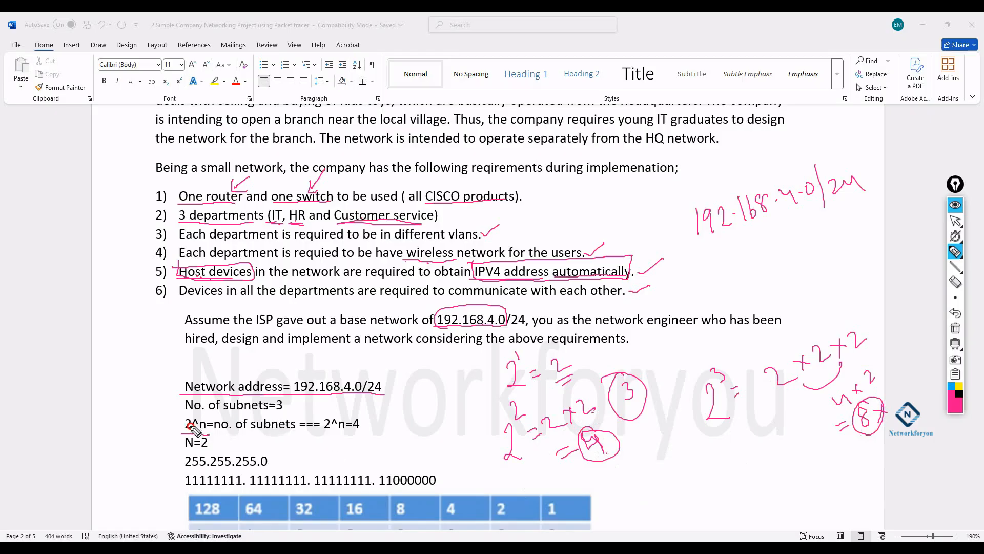
- Scribble 2 to the n beside the 2^n=4 line, then clear all ink
mouse_move(424, 415)
mouse_down()
mouse_move(440, 437)
mouse_move(436, 401)
mouse_move(444, 392)
mouse_move(427, 394)
mouse_move(434, 410)
mouse_up()
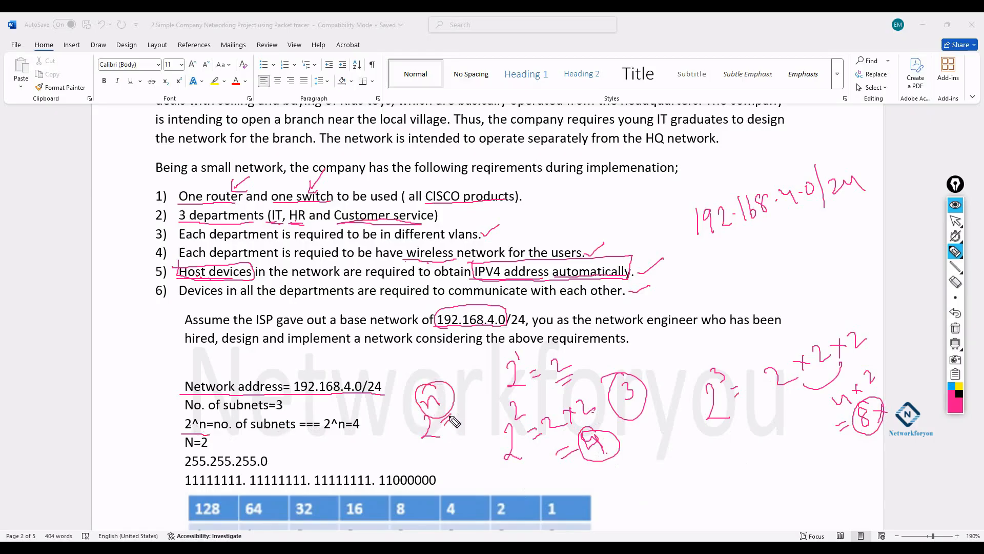
drag(468, 406, 481, 400)
mouse_move(471, 411)
mouse_down()
mouse_move(507, 409)
mouse_move(497, 403)
mouse_up()
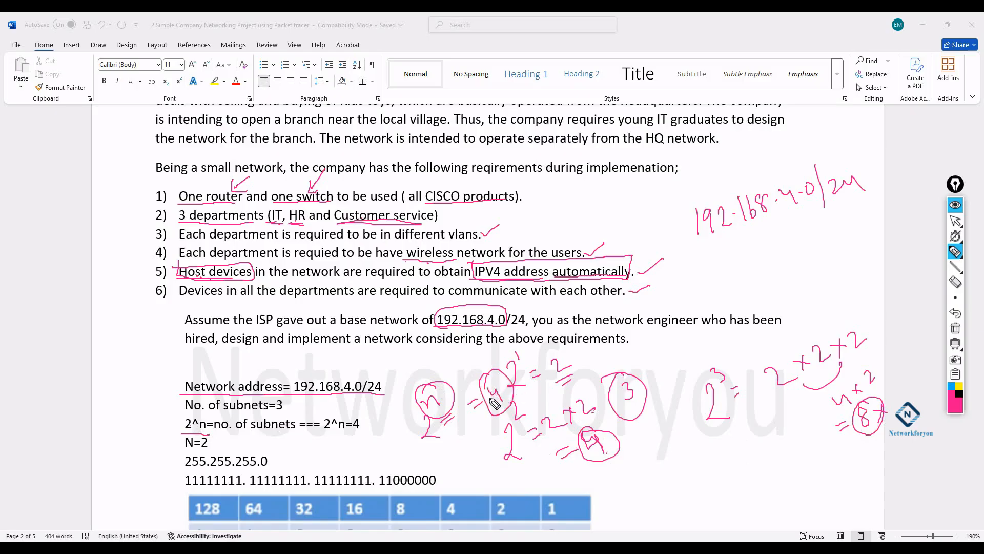
mouse_move(418, 403)
mouse_down()
mouse_move(431, 397)
mouse_move(440, 406)
mouse_move(463, 366)
mouse_move(455, 403)
mouse_up()
click(956, 328)
- Leave drawing mode and scroll down to the 255.255.255.192 subnet mask line
mouse_move(952, 243)
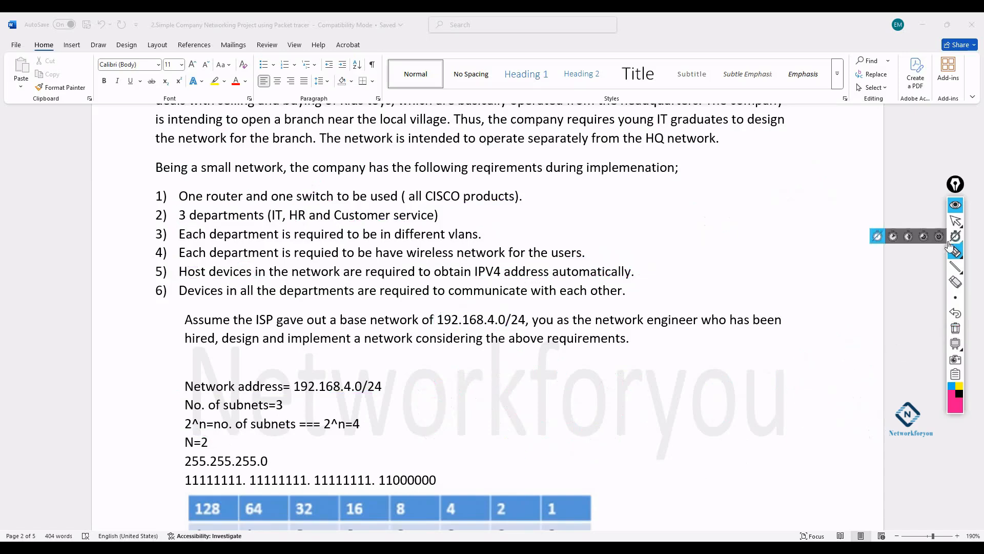
click(956, 221)
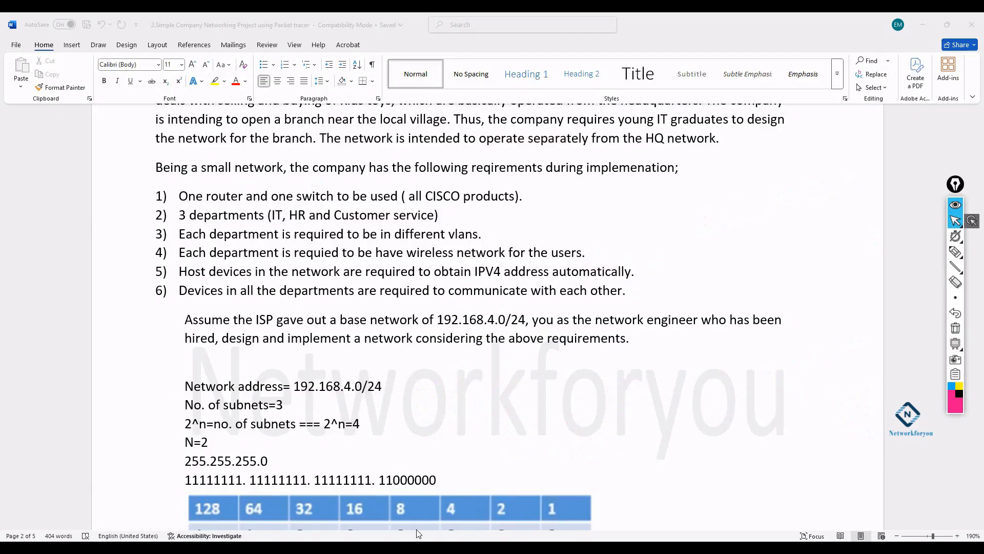
scroll(411, 356, down, 1)
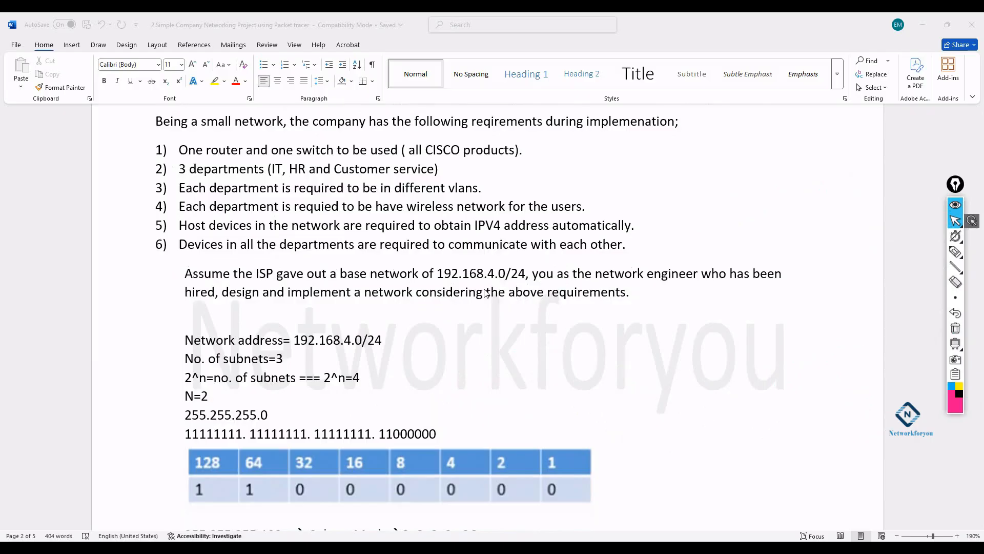
scroll(487, 293, down, 1)
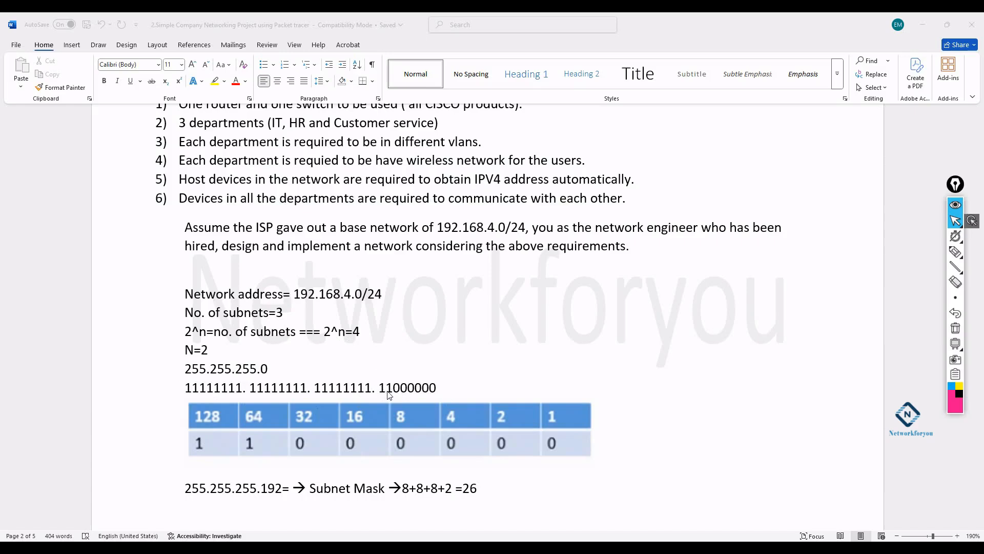
click(956, 251)
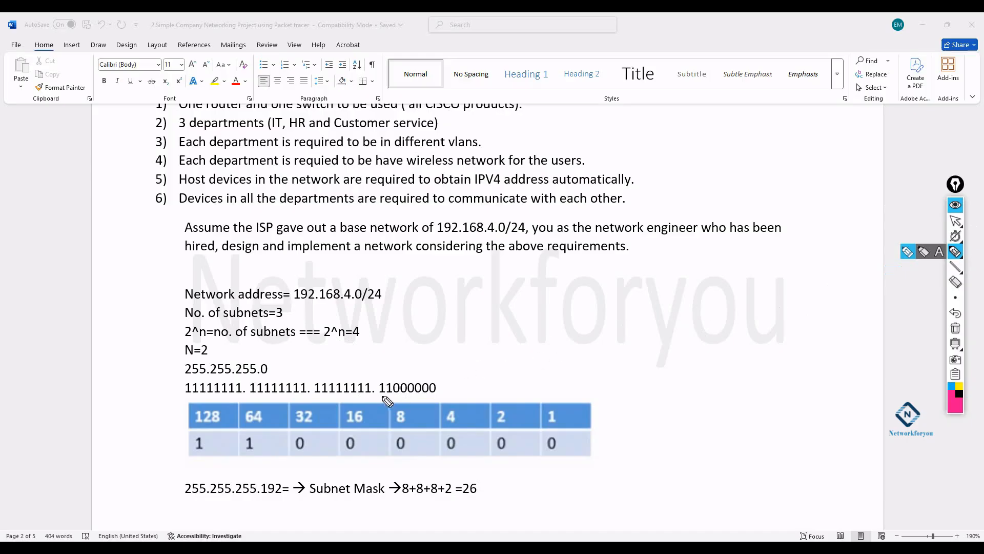
- Draw ink arrows from the 255 mask octets and 11000000 down to 8+8+8+2
drag(379, 395, 390, 397)
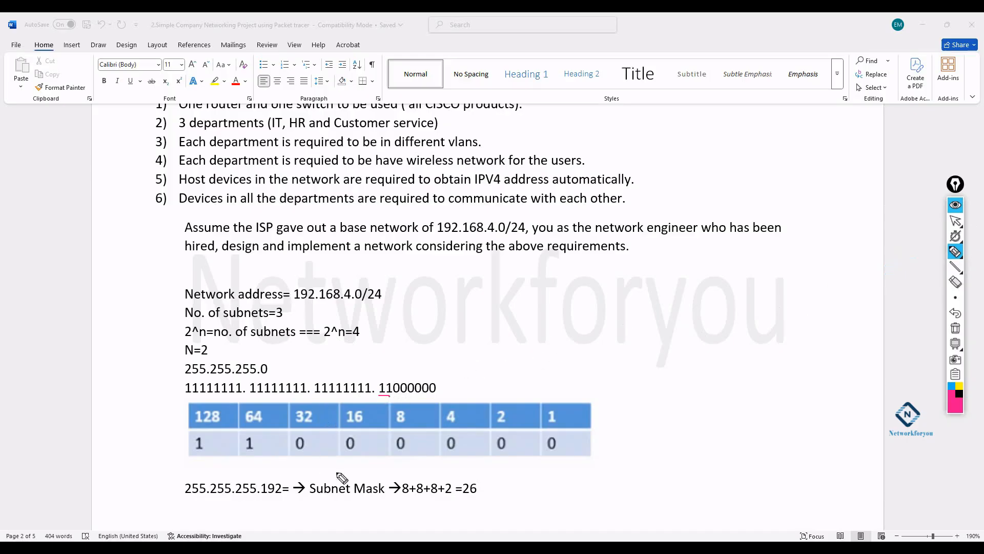
mouse_move(186, 377)
mouse_down()
mouse_move(207, 376)
mouse_move(399, 472)
mouse_up()
mouse_move(206, 377)
mouse_down()
mouse_move(359, 417)
mouse_move(402, 476)
mouse_up()
mouse_move(236, 375)
mouse_down()
mouse_move(334, 395)
mouse_move(430, 478)
mouse_up()
drag(380, 395, 388, 395)
drag(403, 494, 419, 494)
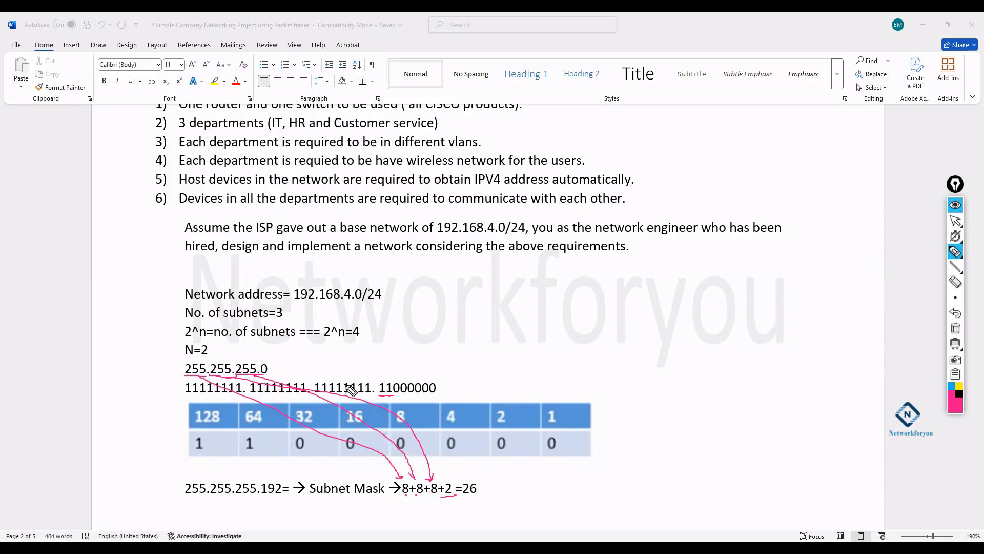
- Circle 255.255.255.0 and handwrite a circled 24+2= /26 beside it
mouse_move(256, 358)
mouse_down()
mouse_move(213, 353)
mouse_move(270, 383)
mouse_move(256, 362)
mouse_move(410, 348)
mouse_move(428, 332)
mouse_move(446, 346)
mouse_up()
mouse_move(445, 322)
mouse_down()
mouse_move(464, 346)
mouse_move(483, 328)
mouse_up()
mouse_move(477, 322)
mouse_down()
mouse_move(479, 336)
mouse_move(517, 325)
mouse_up()
drag(513, 334, 524, 332)
drag(590, 303, 577, 349)
drag(591, 330, 615, 341)
drag(599, 355, 620, 351)
mouse_move(613, 281)
mouse_down()
mouse_move(666, 323)
mouse_move(584, 305)
mouse_up()
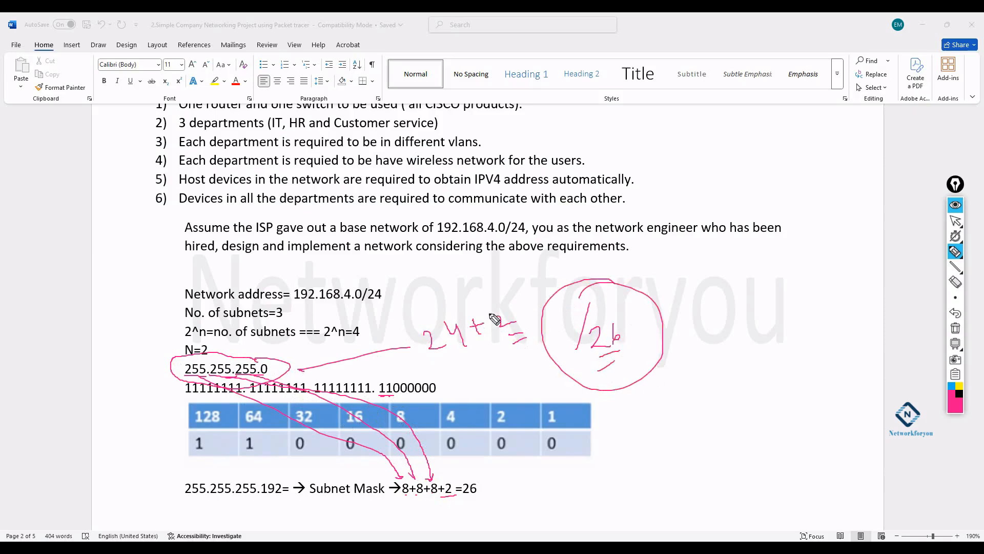
- Circle 192.168.4.0, mark the /24 and connect the /26, then clear all ink
mouse_move(307, 277)
mouse_down()
mouse_move(297, 306)
mouse_move(359, 308)
mouse_move(363, 297)
mouse_move(287, 284)
mouse_up()
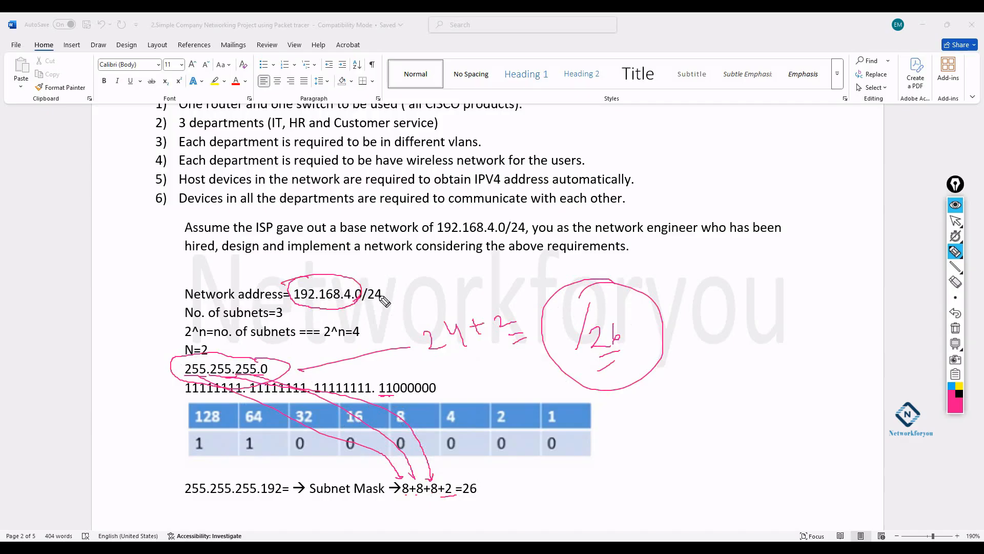
drag(383, 294, 380, 300)
mouse_move(642, 328)
mouse_down()
mouse_move(684, 306)
mouse_move(672, 307)
mouse_move(664, 333)
mouse_up()
click(956, 328)
- Handwrite /26 and a first rough row of powers of two, then erase the ink
drag(688, 317, 704, 327)
drag(709, 306, 709, 319)
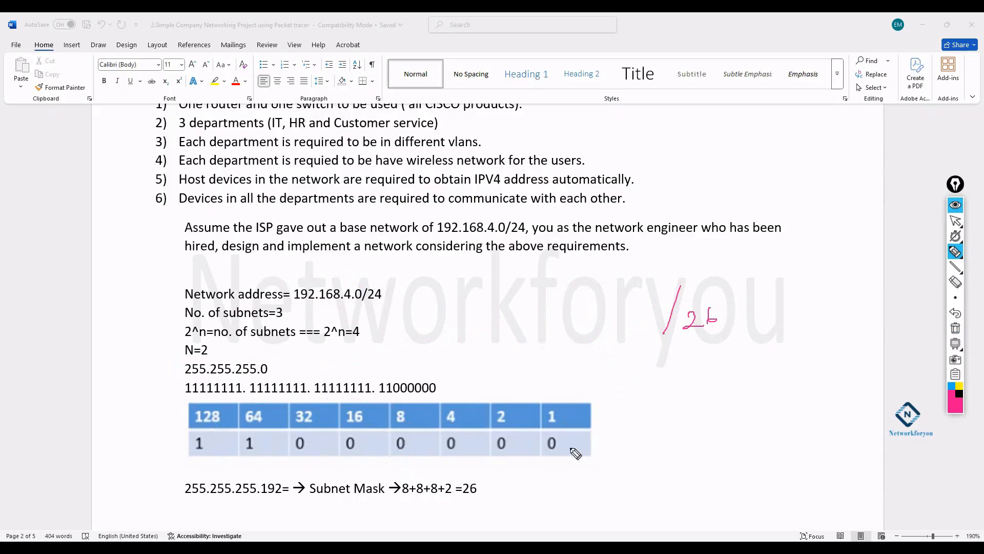
mouse_move(799, 378)
mouse_down()
mouse_move(802, 399)
mouse_move(814, 393)
mouse_up()
drag(811, 364, 818, 362)
drag(750, 394, 768, 401)
drag(763, 362, 764, 371)
mouse_move(690, 398)
mouse_down()
mouse_move(703, 409)
mouse_move(710, 373)
mouse_up()
mouse_move(637, 406)
mouse_down()
mouse_move(657, 414)
mouse_move(654, 393)
mouse_up()
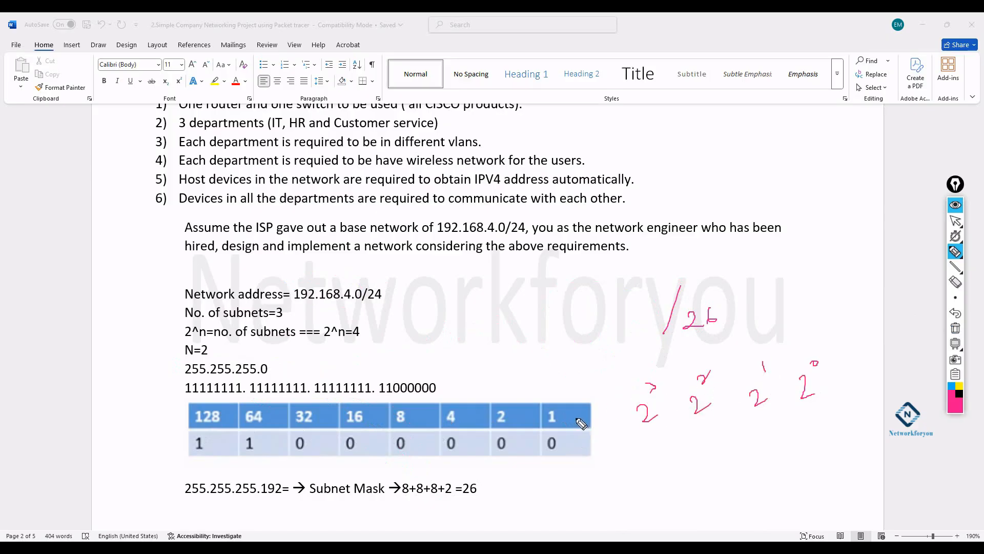
click(808, 370)
drag(577, 418, 570, 420)
click(954, 329)
- Handwrite the powers-of-two row from 2^0 leftward to 2^5, underlining 2^5
mouse_move(955, 251)
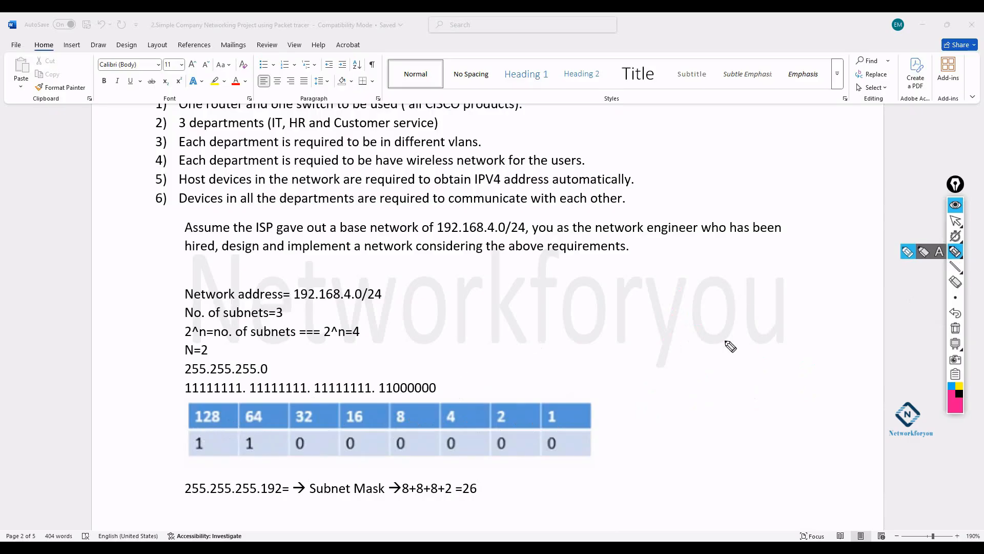
mouse_move(821, 365)
mouse_down()
mouse_move(814, 385)
mouse_move(831, 390)
mouse_up()
click(829, 355)
drag(772, 371, 787, 391)
drag(779, 351, 741, 391)
drag(733, 350, 744, 359)
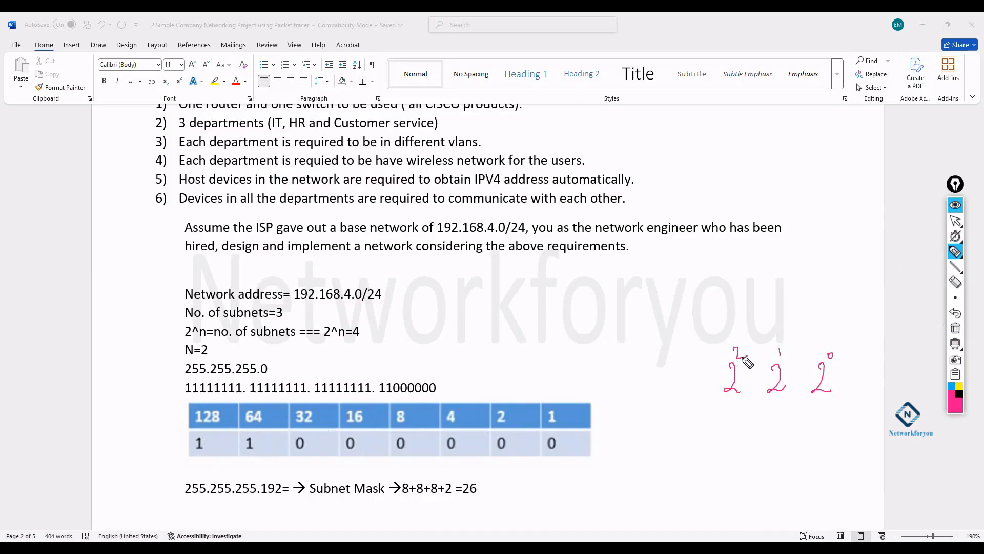
drag(684, 363, 697, 387)
drag(689, 345, 692, 353)
mouse_move(632, 361)
mouse_down()
mouse_move(641, 368)
mouse_move(633, 387)
mouse_move(647, 396)
mouse_up()
drag(644, 337, 650, 351)
mouse_move(578, 353)
mouse_down()
mouse_move(582, 378)
mouse_move(593, 375)
mouse_up()
drag(589, 333, 592, 343)
drag(593, 332, 598, 330)
drag(587, 383, 596, 381)
drag(602, 390, 589, 397)
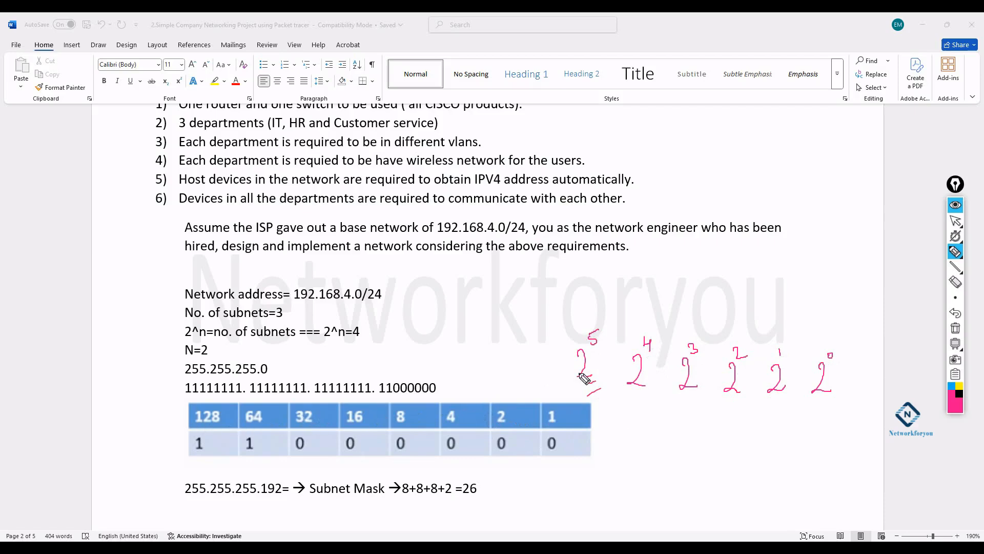
- Draw arrows at 2^0 and from 2^5 toward the table, then clear all ink
drag(859, 307, 844, 332)
drag(583, 324, 539, 378)
drag(808, 380, 800, 381)
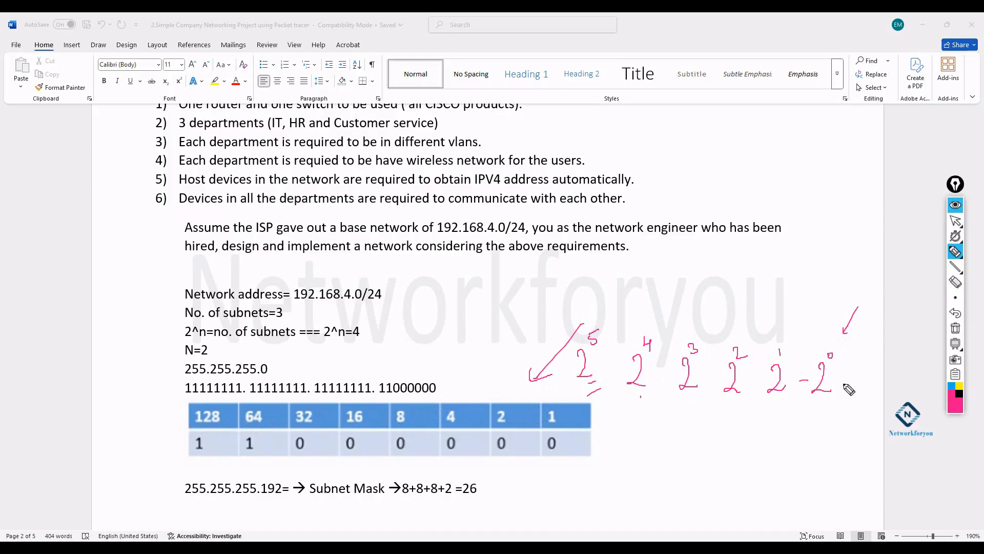
click(955, 328)
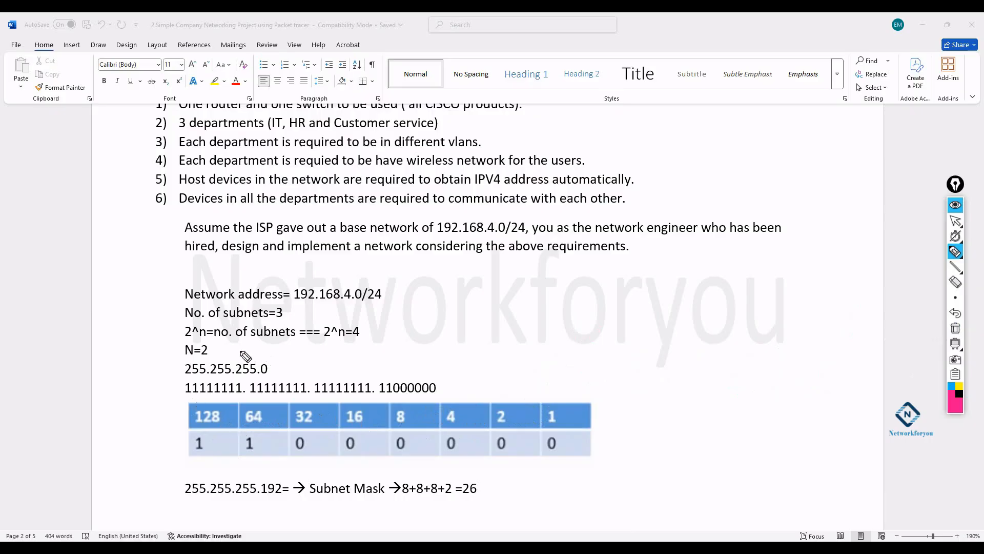
- Circle N=2 and the 128 and 64 column headers, marking their 1 bits
mouse_move(207, 345)
mouse_down()
mouse_move(184, 342)
mouse_move(194, 359)
mouse_move(211, 351)
mouse_move(207, 343)
mouse_up()
drag(163, 426, 179, 447)
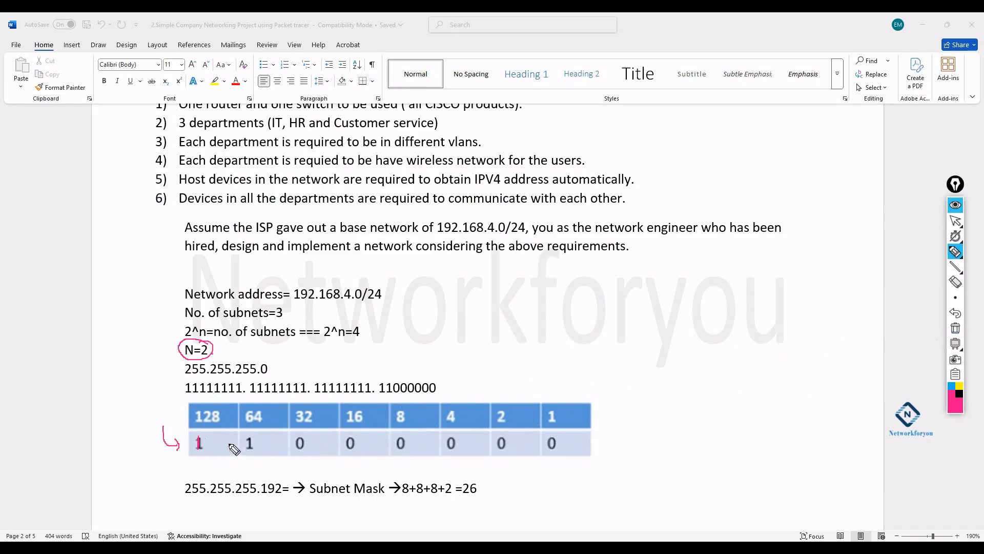
mouse_move(252, 438)
mouse_down()
mouse_move(250, 449)
mouse_move(200, 441)
mouse_move(233, 446)
mouse_up()
mouse_move(208, 405)
mouse_down()
mouse_move(224, 431)
mouse_move(208, 403)
mouse_move(267, 425)
mouse_move(255, 401)
mouse_up()
- Handwrite 128+64=192 beside the network address, linked to the table
mouse_move(622, 289)
mouse_down()
mouse_move(622, 304)
mouse_move(644, 297)
mouse_up()
drag(614, 325, 623, 323)
mouse_move(619, 319)
mouse_down()
mouse_move(620, 330)
mouse_move(640, 322)
mouse_up()
drag(651, 310, 659, 327)
drag(599, 355, 677, 334)
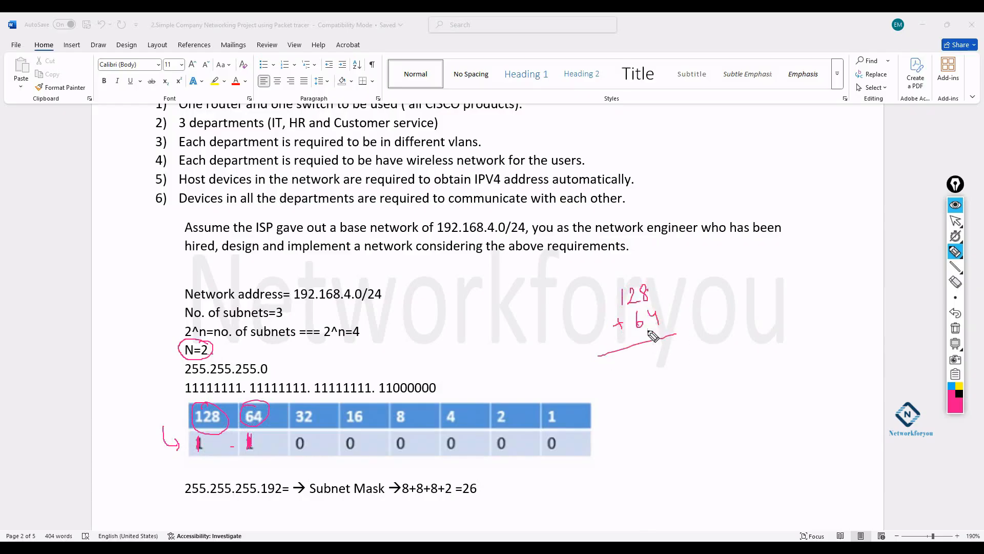
mouse_move(636, 359)
mouse_down()
mouse_move(632, 372)
mouse_move(681, 354)
mouse_move(605, 416)
mouse_move(341, 445)
mouse_move(277, 485)
mouse_move(286, 483)
mouse_up()
- Outline 255.255.255.192 as the mask, underline 8+8+8+2 and add diagonal strokes through the table
mouse_move(266, 361)
mouse_down()
mouse_move(258, 378)
mouse_move(270, 362)
mouse_up()
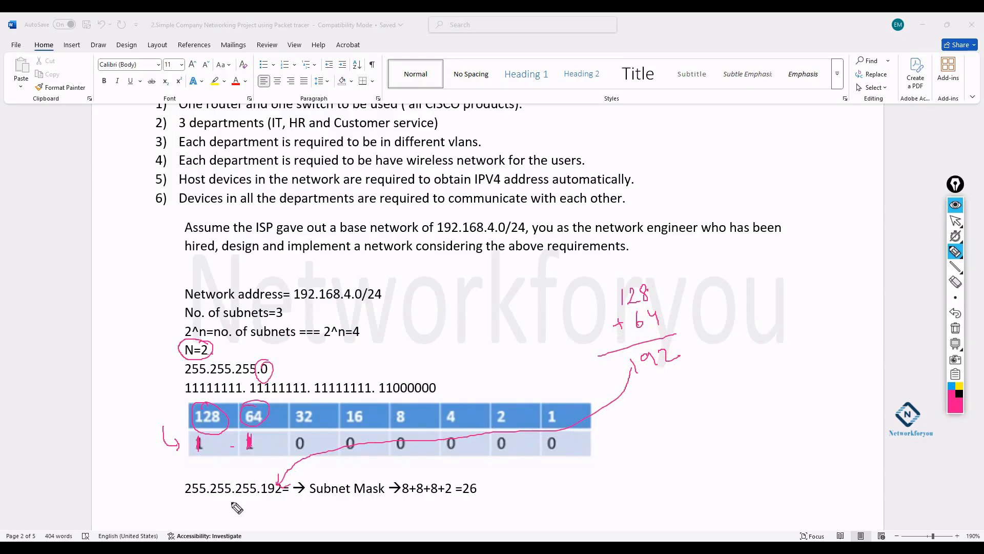
mouse_move(181, 499)
mouse_down()
mouse_move(285, 503)
mouse_move(288, 464)
mouse_move(173, 511)
mouse_move(200, 505)
mouse_up()
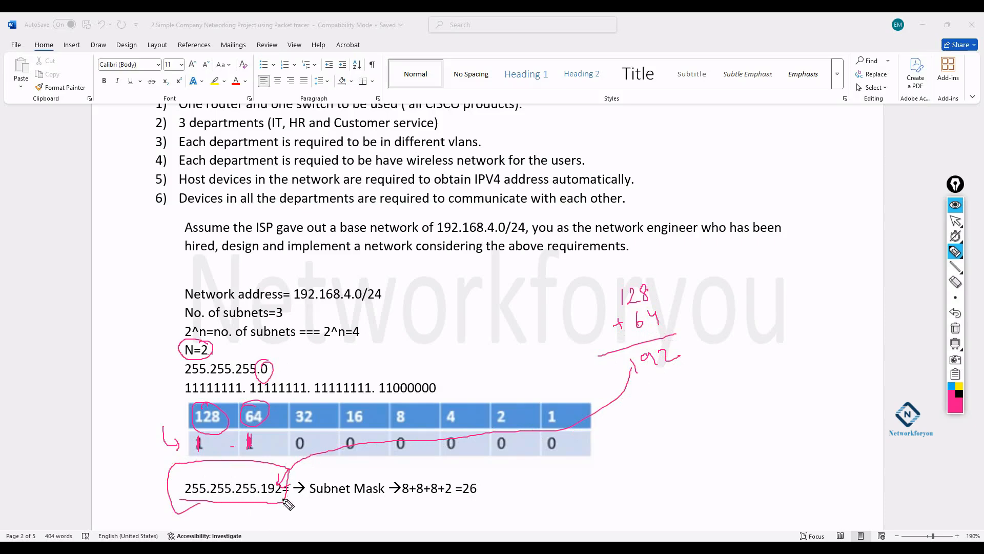
drag(402, 497, 456, 501)
mouse_move(218, 279)
mouse_down()
mouse_move(323, 401)
mouse_move(404, 471)
mouse_up()
drag(340, 276, 200, 463)
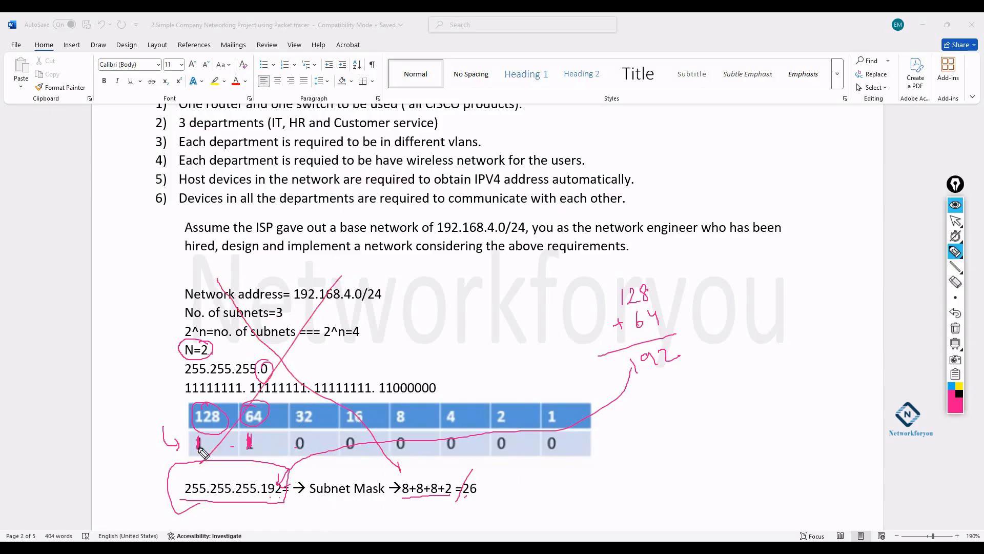
- Erase the existing ink and scroll the document back to the Magic Table
click(955, 328)
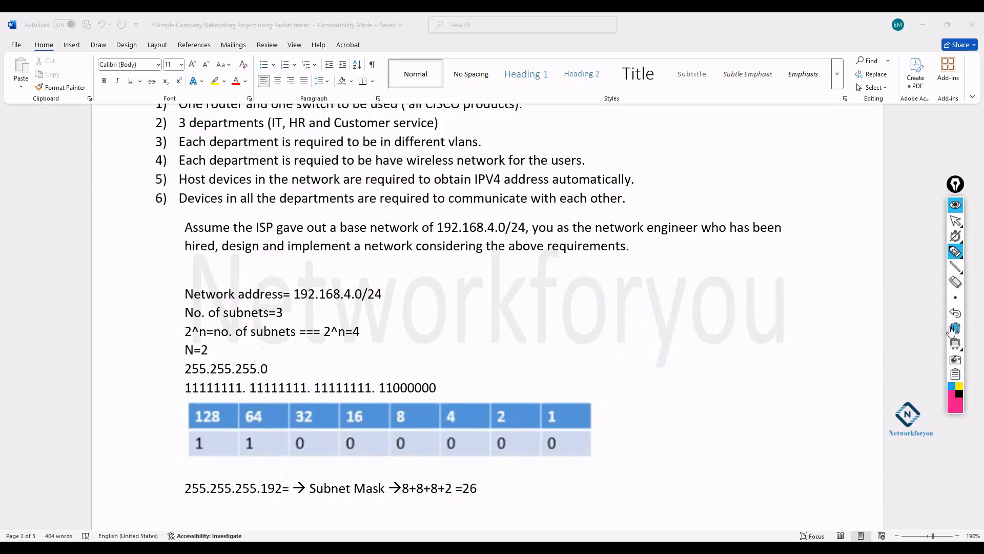
click(955, 221)
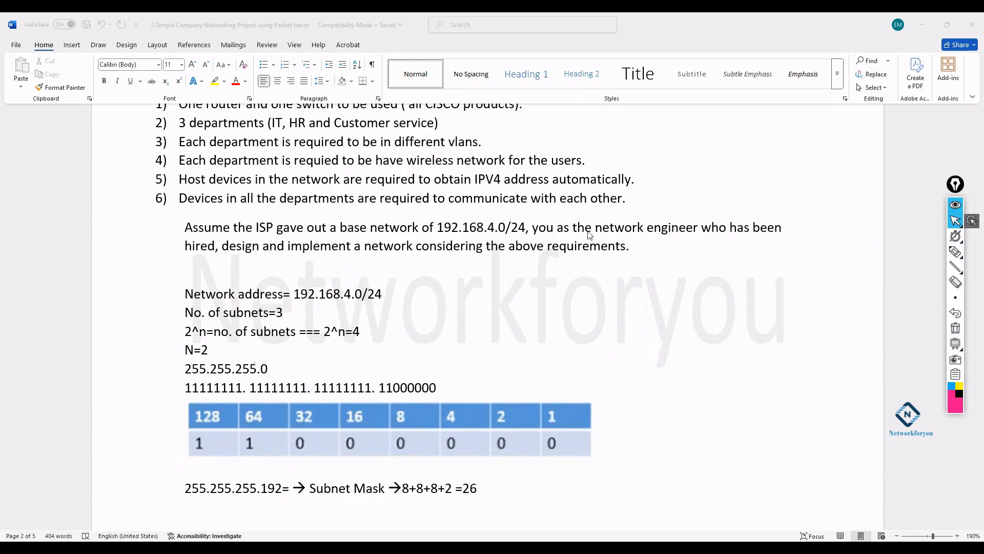
scroll(586, 240, down, 5)
scroll(586, 240, down, 8)
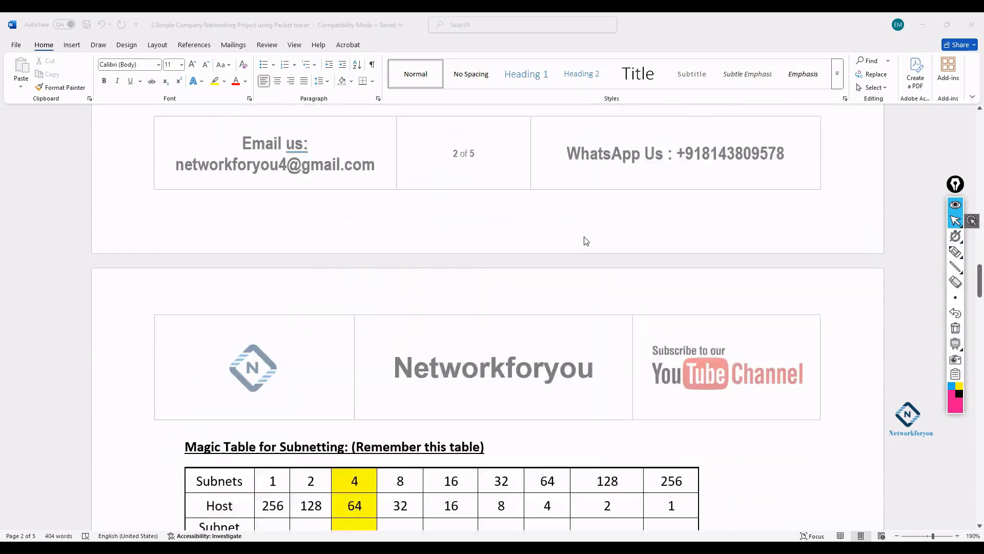
scroll(586, 241, down, 3)
scroll(586, 240, up, 1)
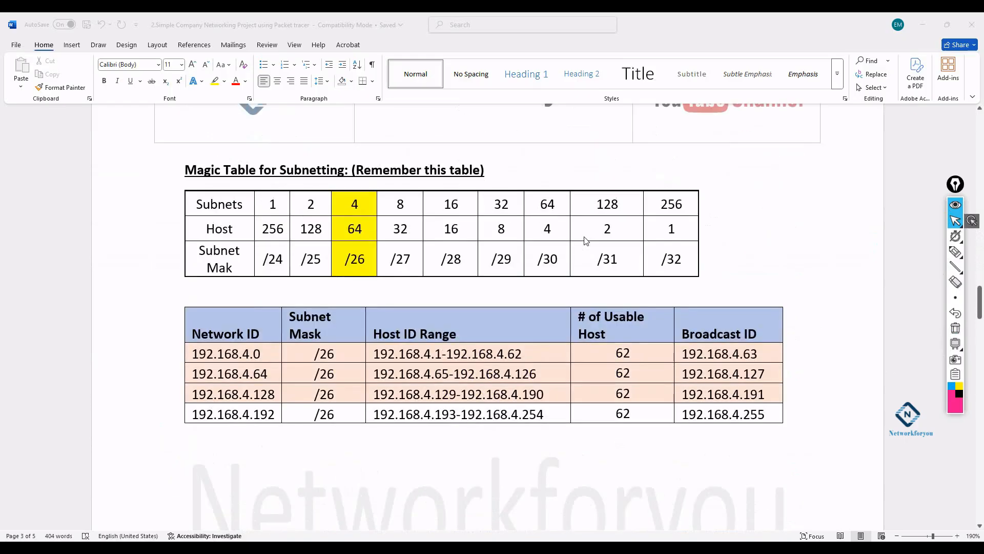
- Ink an arrow at the Magic Table heading, a bracket by the row labels, and circle the Subnets 1
click(955, 251)
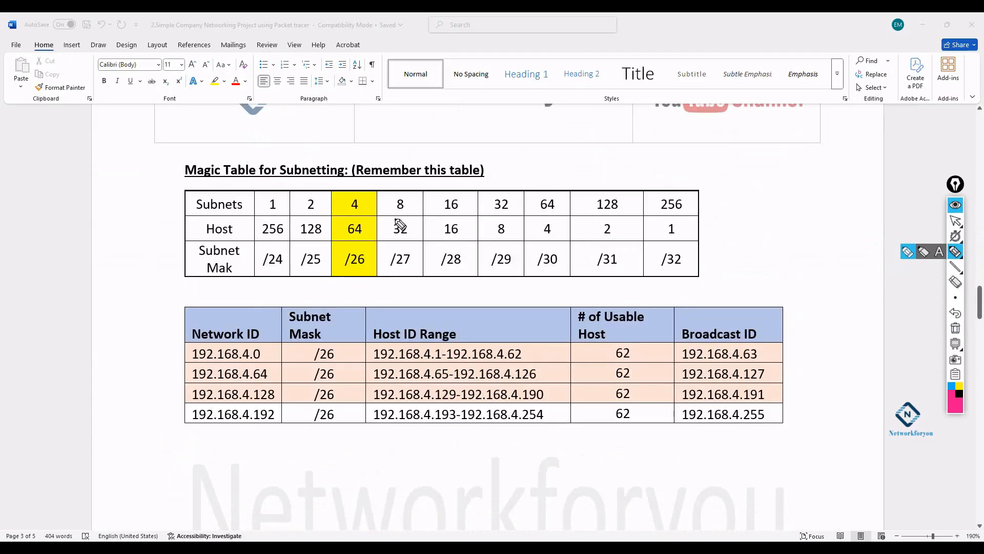
drag(479, 135, 433, 156)
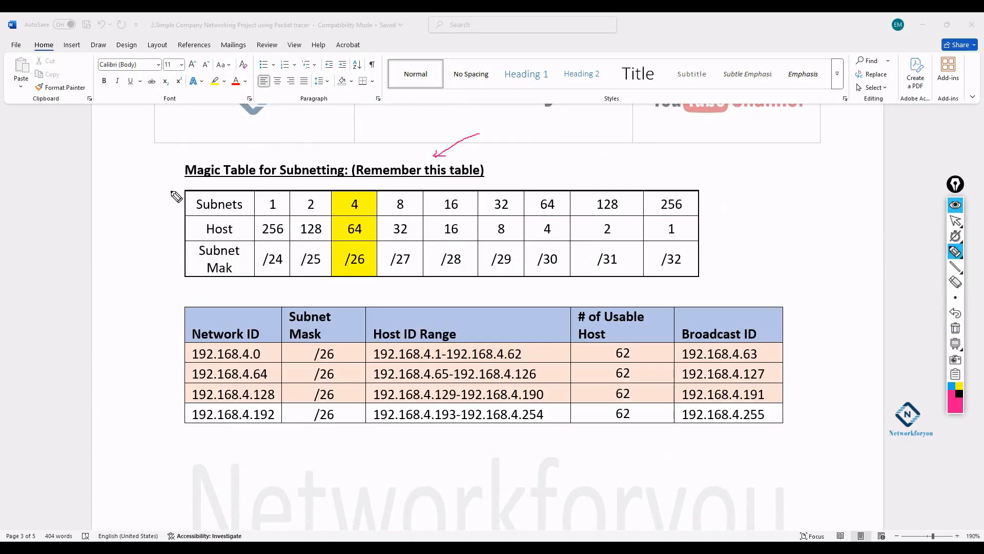
mouse_move(167, 186)
mouse_down()
mouse_move(186, 210)
mouse_move(167, 233)
mouse_move(191, 234)
mouse_move(163, 255)
mouse_move(193, 267)
mouse_up()
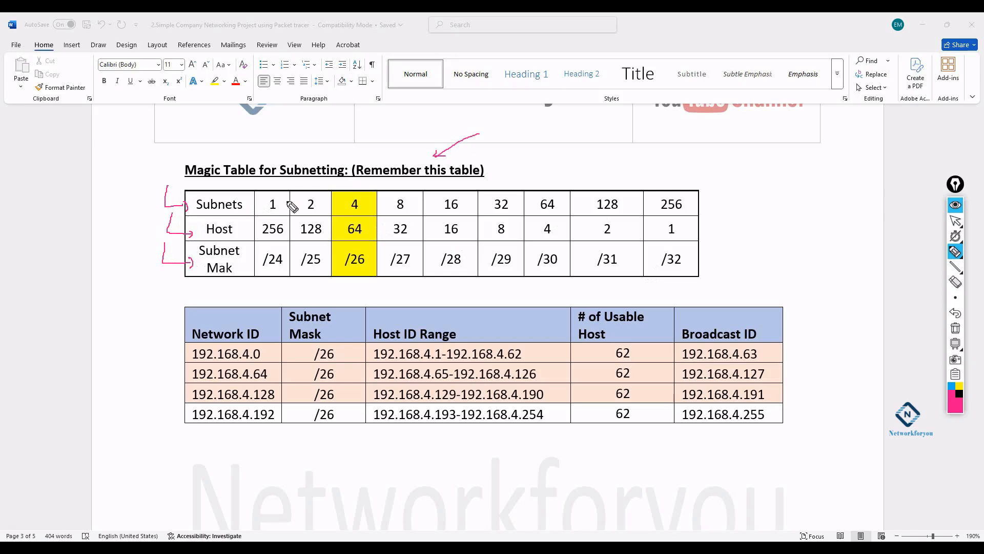
mouse_move(280, 200)
mouse_down()
mouse_move(266, 215)
mouse_move(284, 221)
mouse_move(282, 195)
mouse_move(298, 183)
mouse_move(306, 210)
mouse_move(319, 210)
mouse_move(410, 201)
mouse_move(450, 177)
mouse_move(446, 200)
mouse_move(488, 171)
mouse_move(515, 213)
mouse_move(488, 205)
mouse_move(541, 186)
mouse_move(560, 192)
mouse_move(530, 212)
mouse_move(596, 175)
mouse_move(627, 214)
mouse_move(606, 185)
mouse_move(652, 158)
mouse_move(658, 191)
mouse_move(667, 189)
mouse_up()
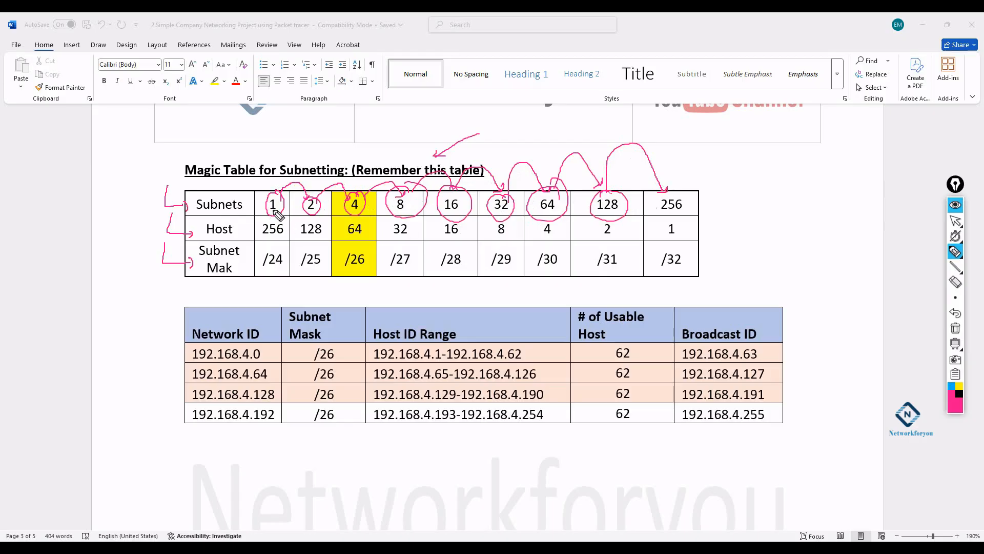
- Draw curves pairing each subnet value (256 down to 1) with its mirrored host value, then erase them
click(956, 328)
mouse_move(672, 198)
mouse_down()
mouse_move(660, 185)
mouse_move(392, 147)
mouse_move(285, 222)
mouse_up()
mouse_move(614, 197)
mouse_down()
mouse_move(456, 169)
mouse_move(331, 222)
mouse_up()
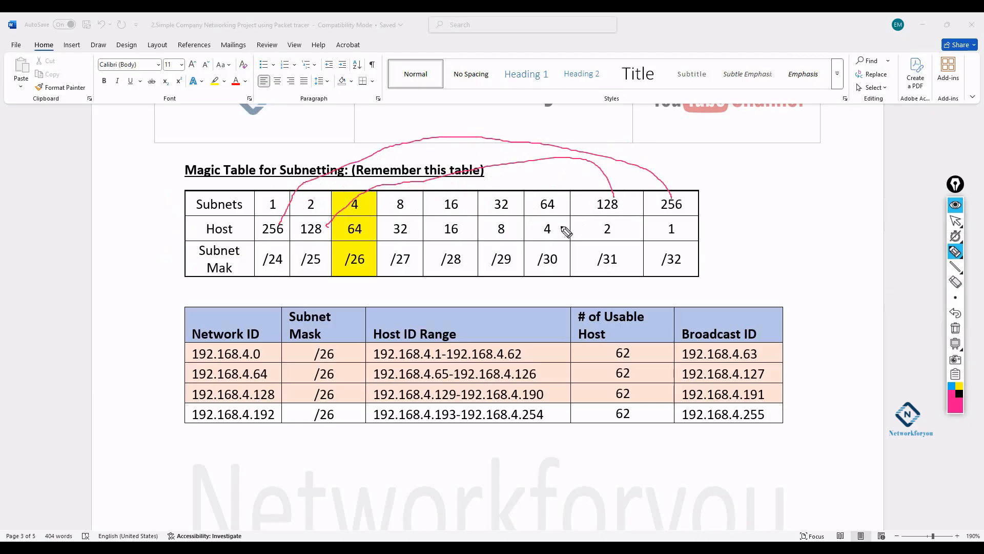
mouse_move(560, 201)
mouse_down()
mouse_move(508, 183)
mouse_move(378, 225)
mouse_up()
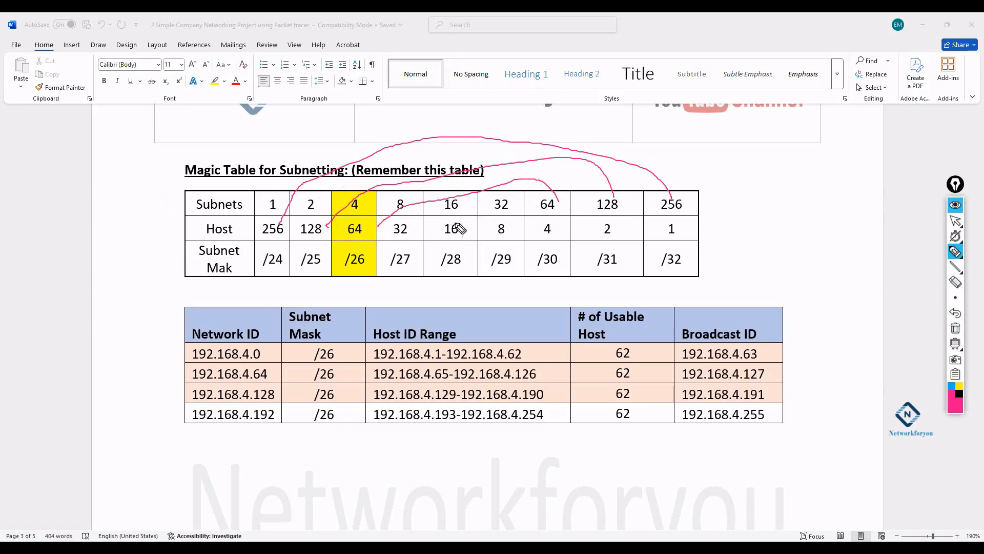
drag(506, 202, 391, 234)
drag(466, 201, 447, 231)
mouse_move(395, 205)
mouse_down()
mouse_move(502, 232)
mouse_move(544, 227)
mouse_up()
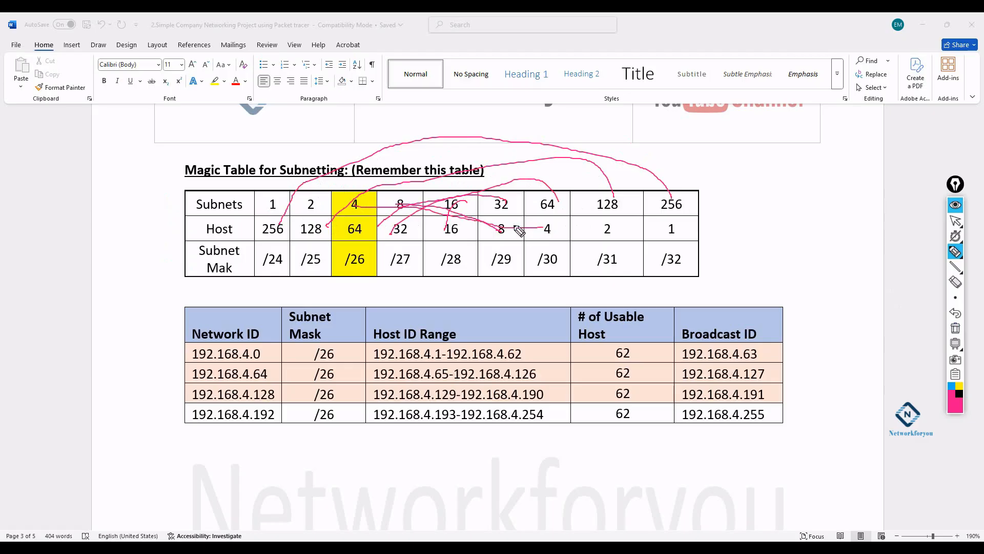
drag(313, 204, 580, 222)
drag(269, 204, 613, 234)
drag(616, 226, 661, 234)
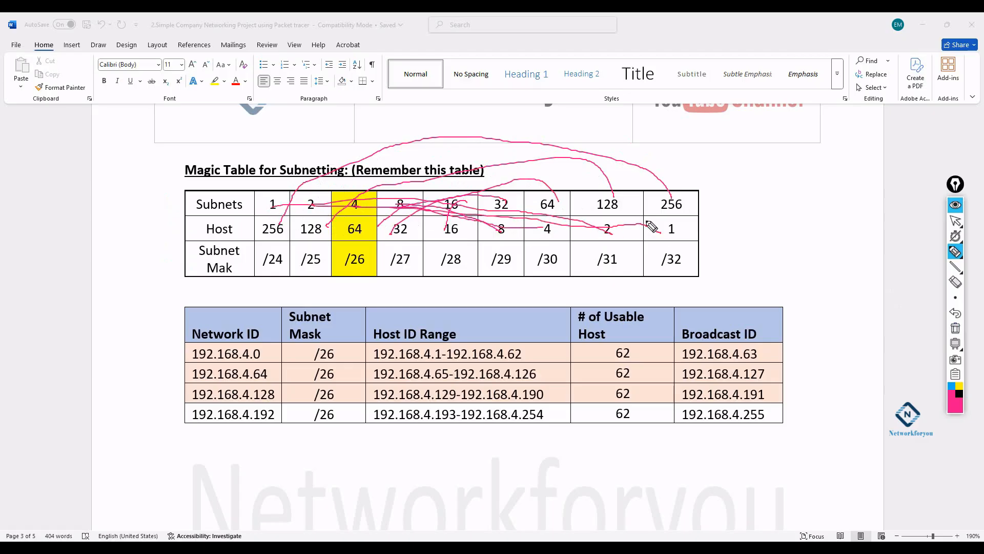
click(955, 329)
- Underline the subnet mask row, jot a number and tick the 1, 2, 4 columns, then wipe the ink
drag(262, 268, 691, 269)
click(956, 328)
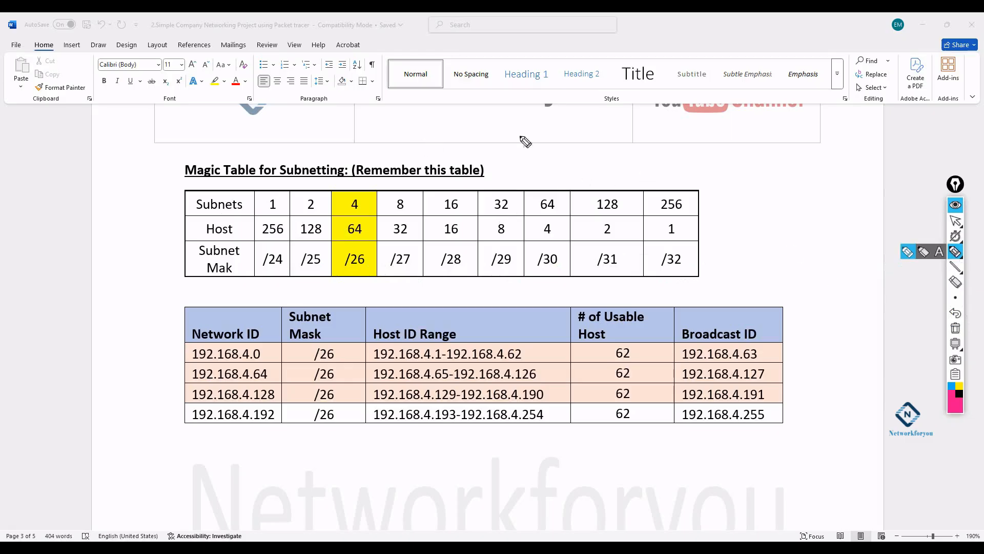
mouse_move(699, 159)
mouse_down()
mouse_move(699, 171)
mouse_move(708, 156)
mouse_move(746, 163)
mouse_move(731, 175)
mouse_up()
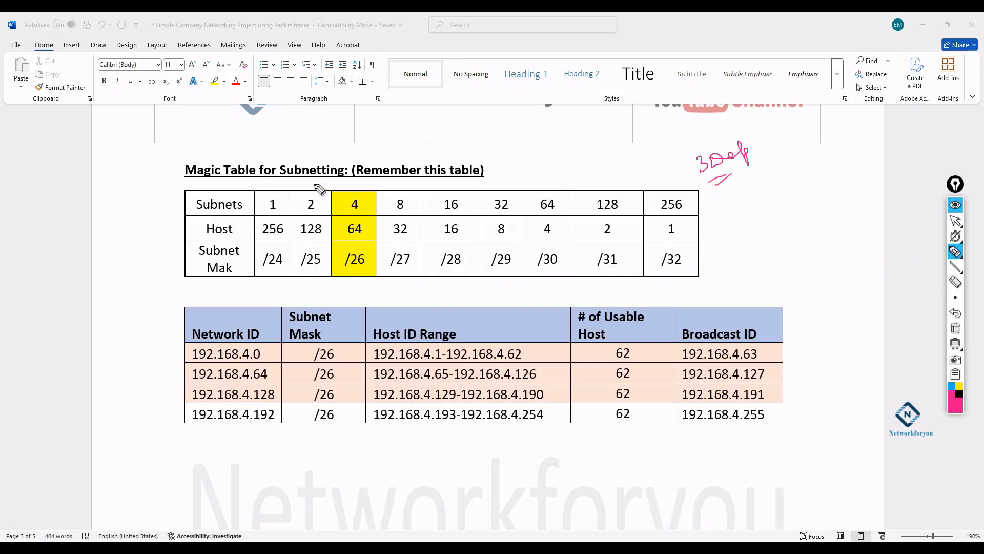
mouse_move(282, 201)
mouse_down()
mouse_move(333, 185)
mouse_move(425, 193)
mouse_move(414, 209)
mouse_move(433, 203)
mouse_up()
mouse_move(322, 203)
mouse_down()
mouse_move(344, 179)
mouse_move(355, 199)
mouse_up()
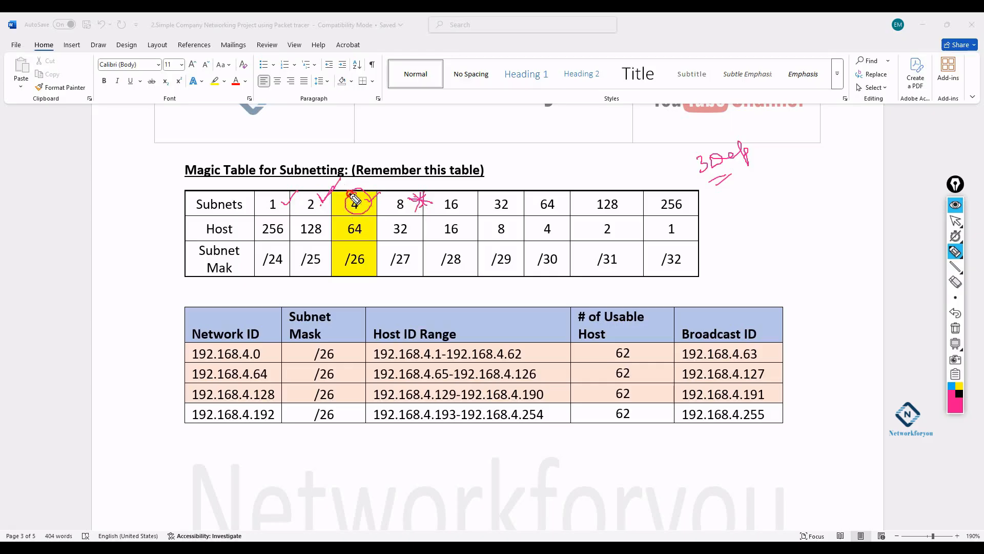
click(955, 328)
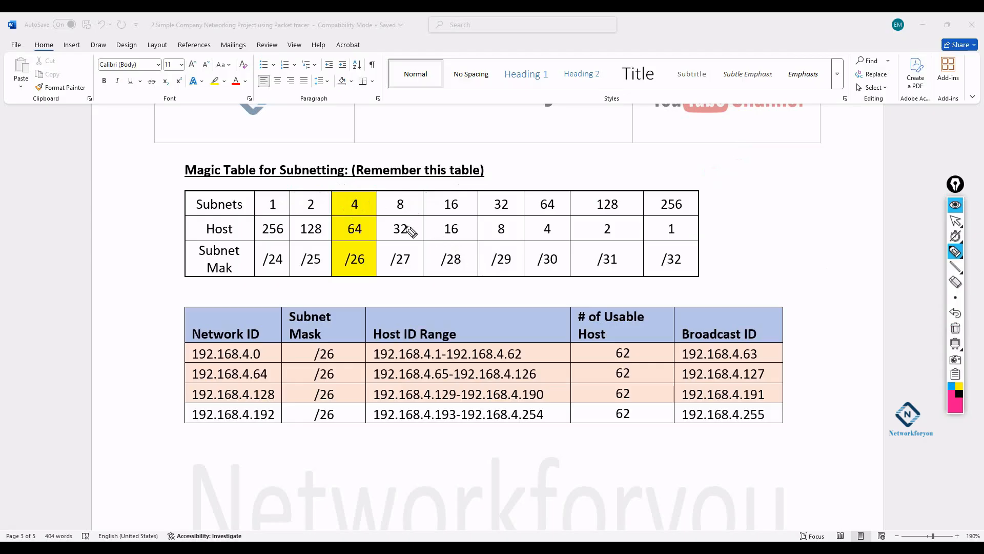
- Circle the 4 and the 64 in the yellow /26 column
mouse_move(359, 197)
mouse_down()
mouse_move(353, 216)
mouse_move(362, 198)
mouse_move(329, 208)
mouse_move(328, 272)
mouse_move(380, 271)
mouse_move(378, 193)
mouse_move(332, 189)
mouse_move(367, 212)
mouse_up()
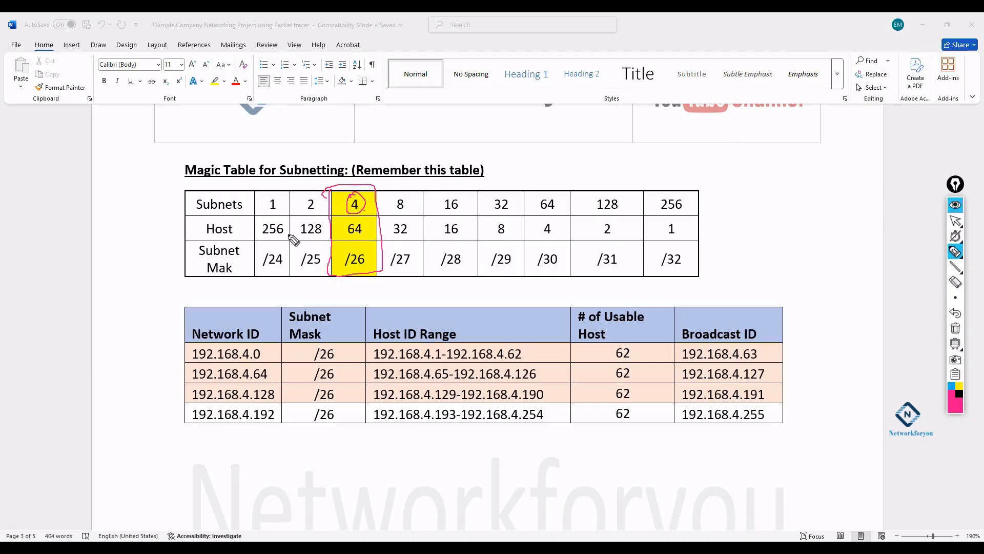
mouse_move(365, 223)
mouse_down()
mouse_move(343, 232)
mouse_move(356, 248)
mouse_move(365, 224)
mouse_move(340, 259)
mouse_move(363, 276)
mouse_move(355, 246)
mouse_up()
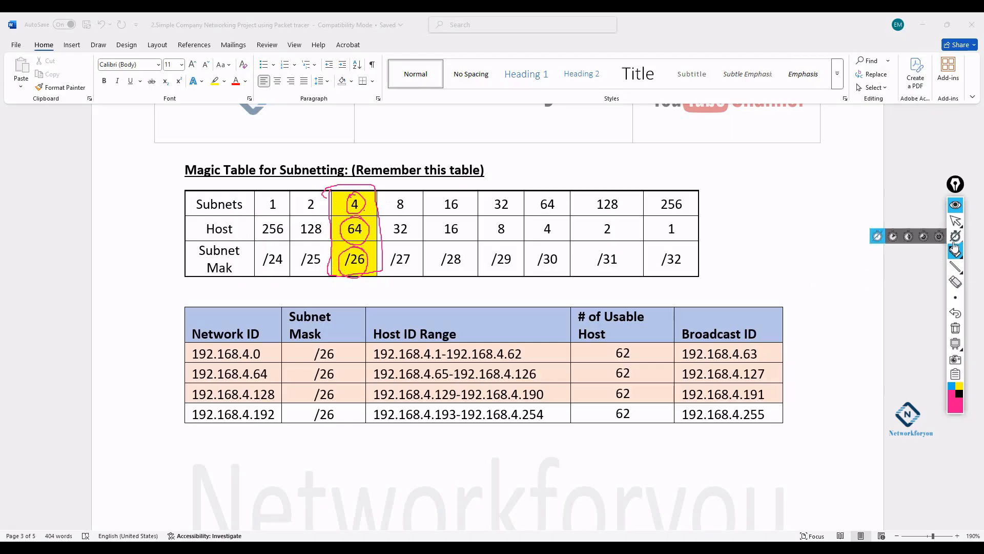
click(956, 222)
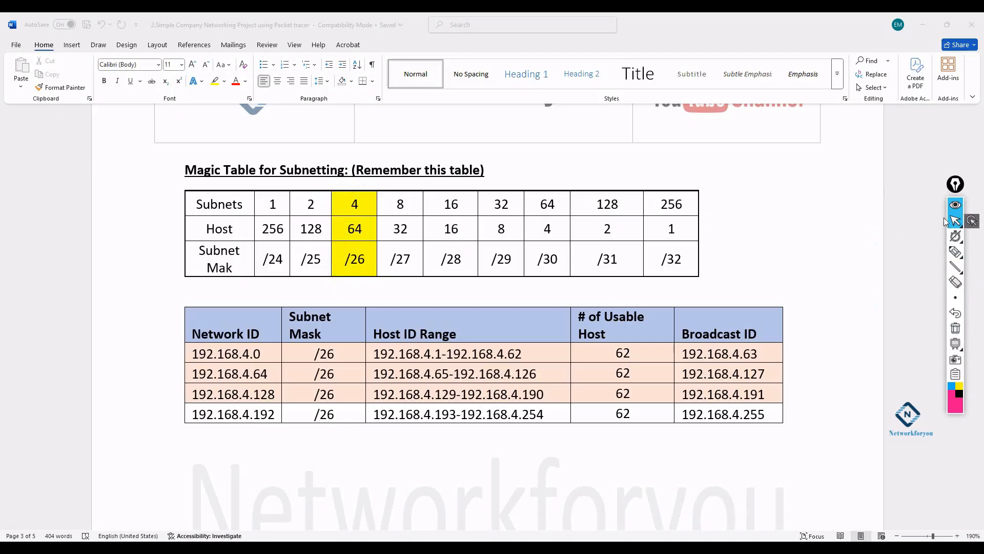
- Scroll up and back down to the unmarked Magic Table and /26 subnet ranges table
scroll(231, 226, up, 10)
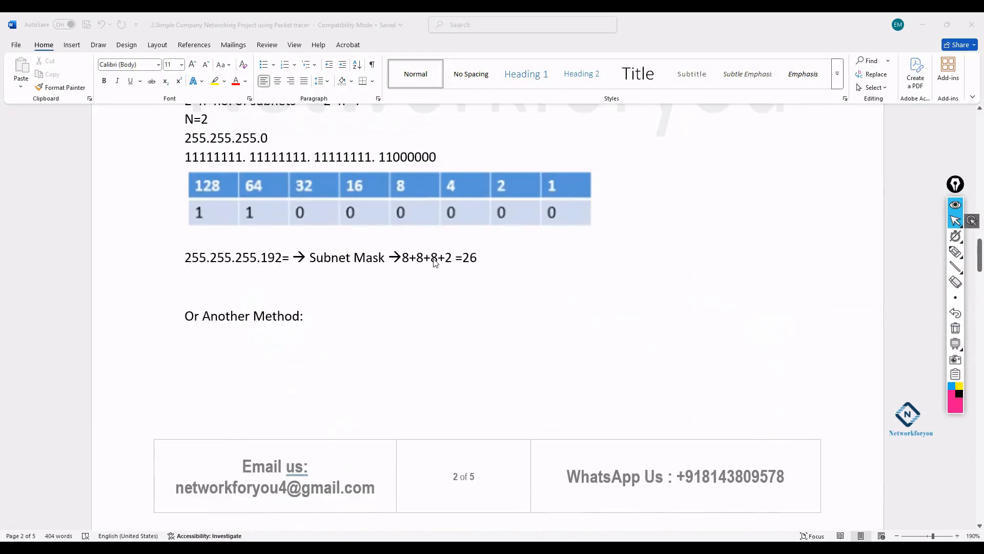
scroll(468, 264, down, 10)
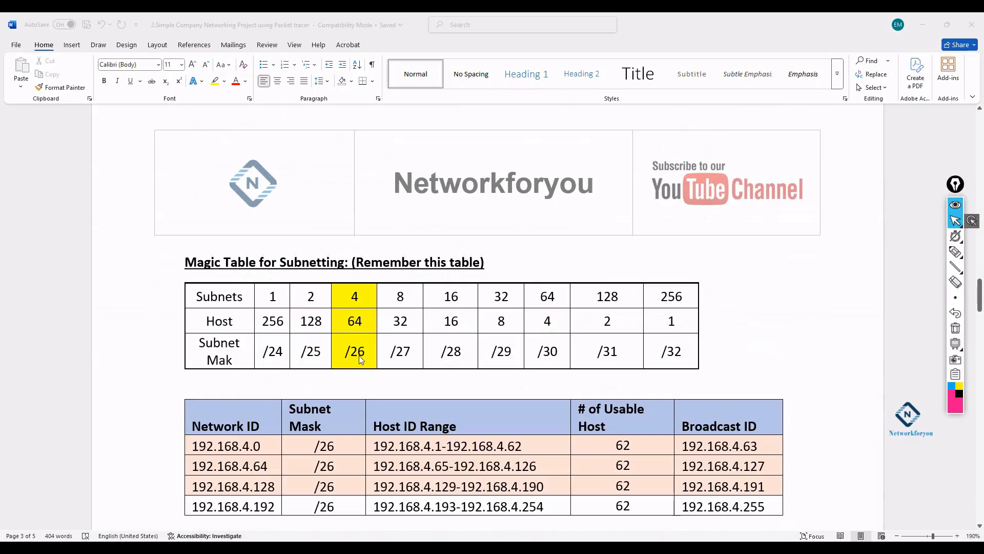
scroll(358, 304, down, 1)
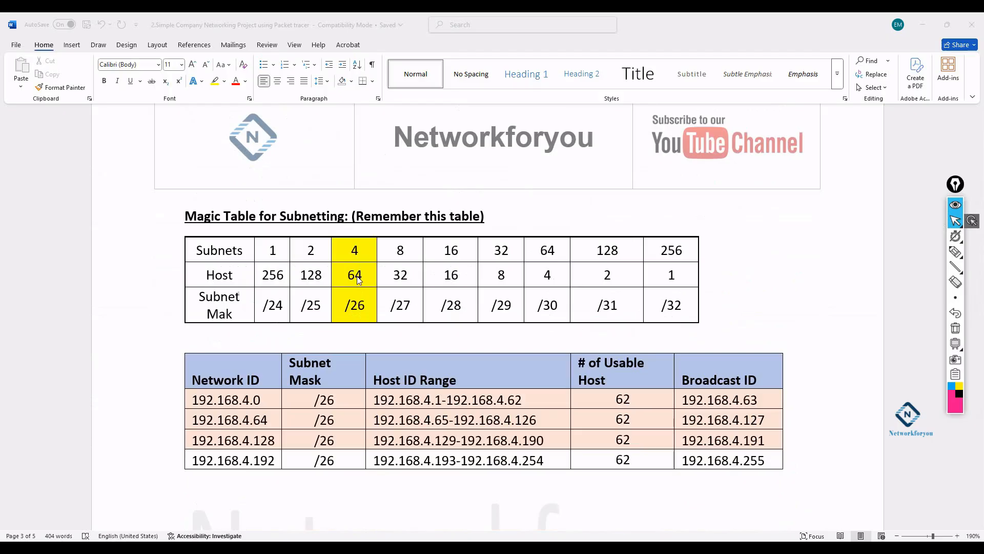
scroll(358, 279, down, 1)
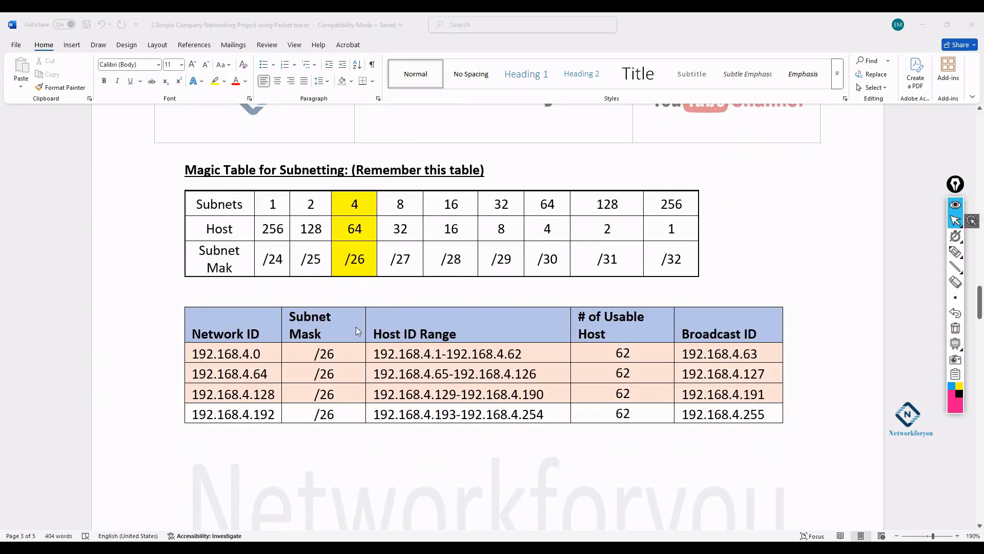
- Correct the Magic Table row label 'Subnet Mak' to 'Subnet Mask'
click(228, 269)
click(227, 269)
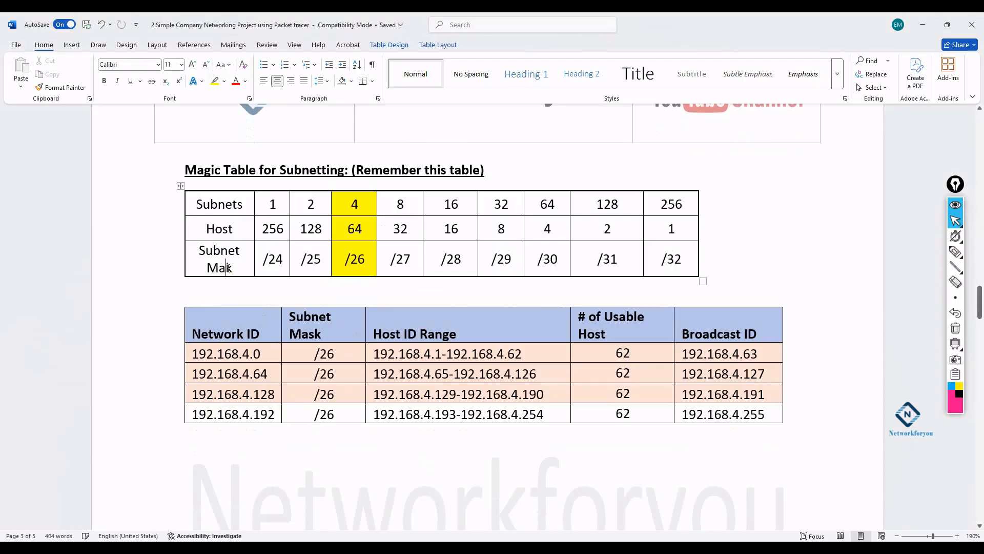
text(s)
- Select the header row of the subnet ranges table while reviewing it, then deselect it
drag(761, 334, 420, 301)
drag(228, 303, 213, 310)
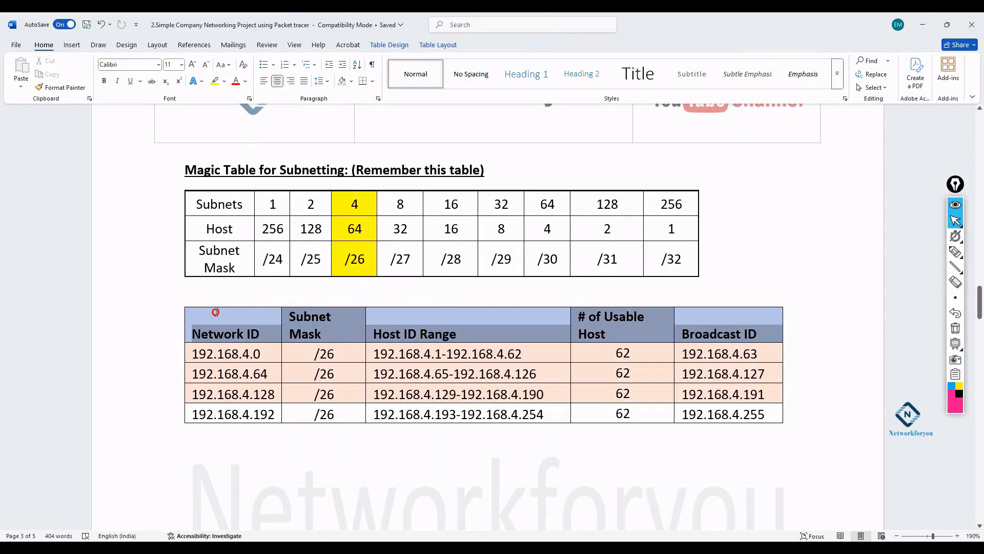
click(508, 433)
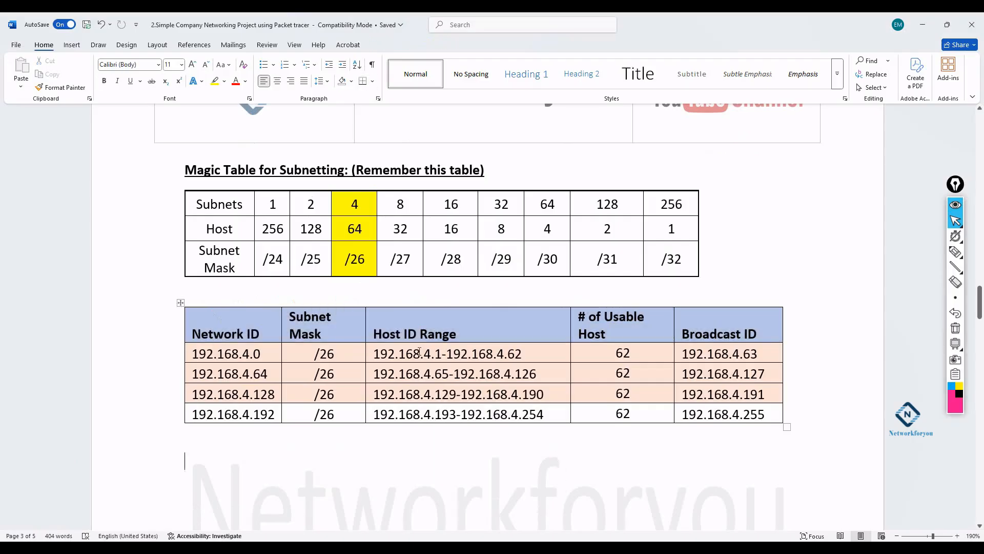
scroll(420, 351, down, 2)
scroll(401, 343, up, 1)
scroll(259, 346, up, 12)
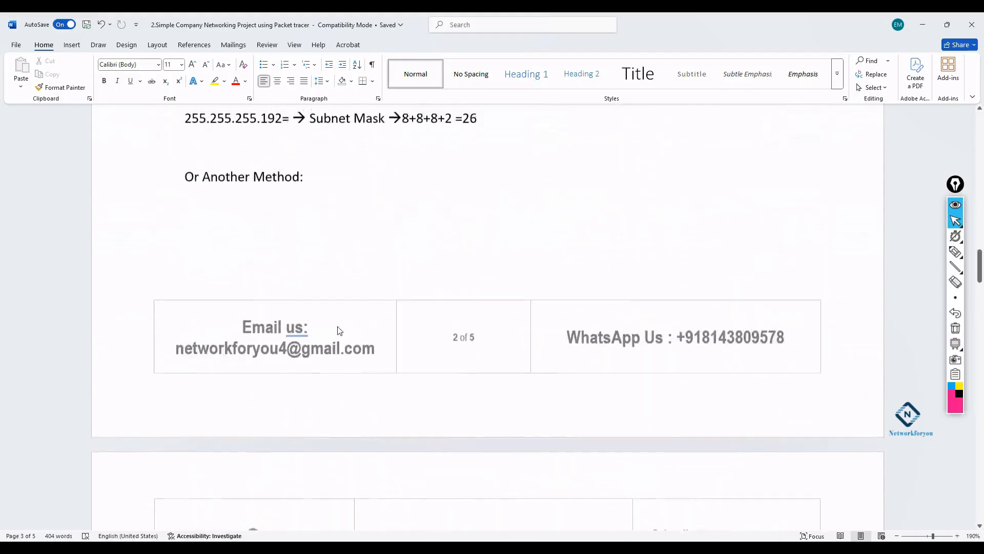
scroll(394, 308, up, 3)
- Highlight 192.168.4.0 and the yellow 64 host value while walking through the tables
drag(361, 201, 293, 201)
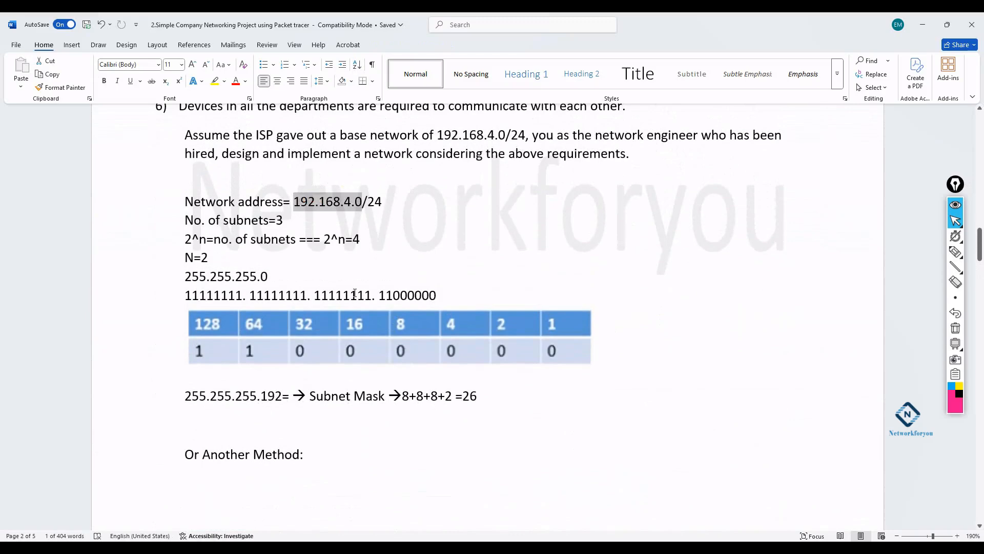
scroll(355, 293, down, 20)
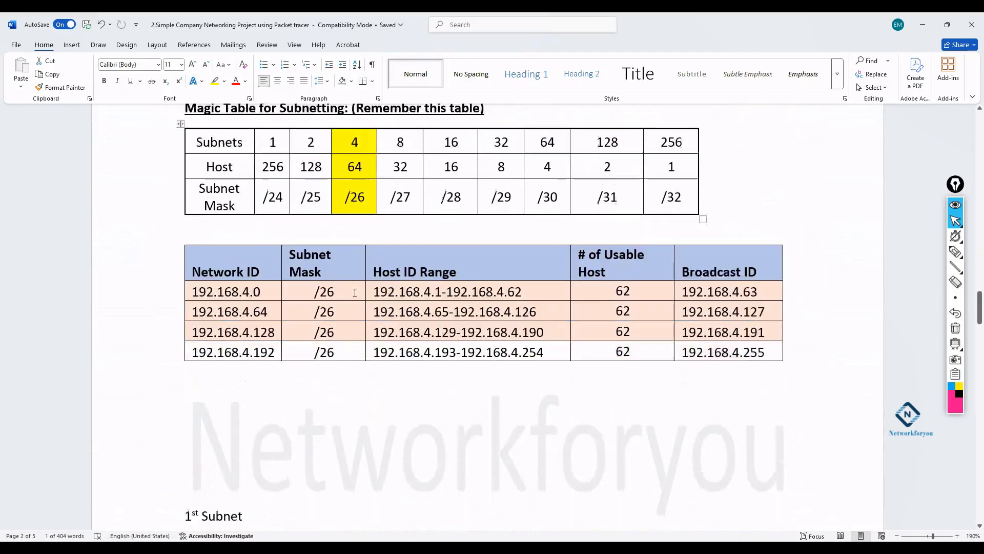
scroll(355, 293, down, 1)
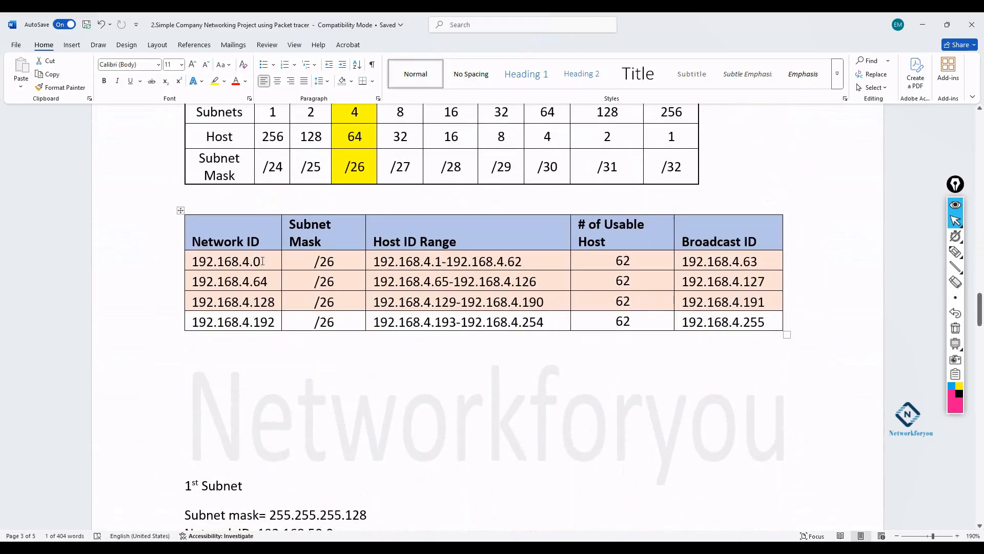
scroll(273, 298, up, 3)
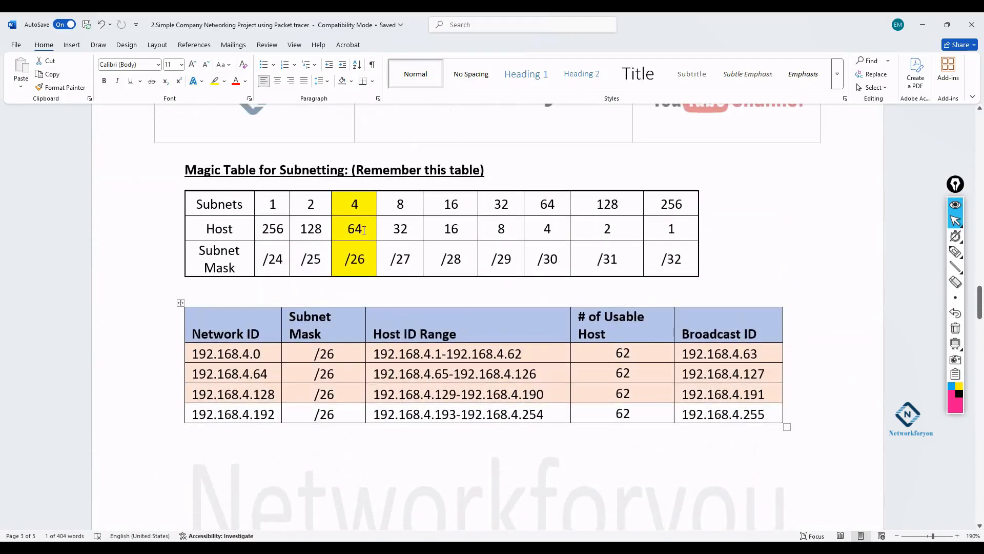
drag(363, 229, 349, 230)
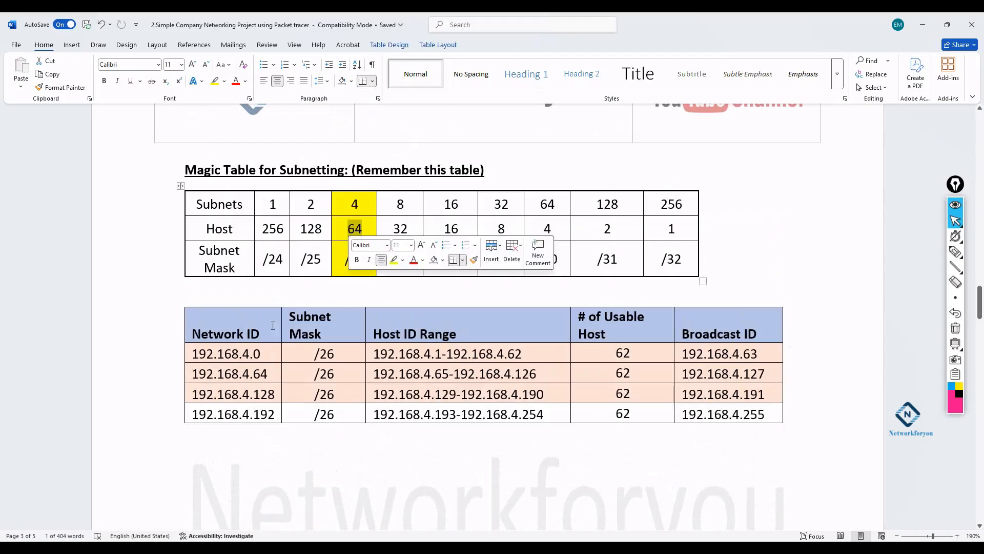
mouse_move(264, 352)
mouse_down()
mouse_move(256, 352)
mouse_move(257, 372)
mouse_up()
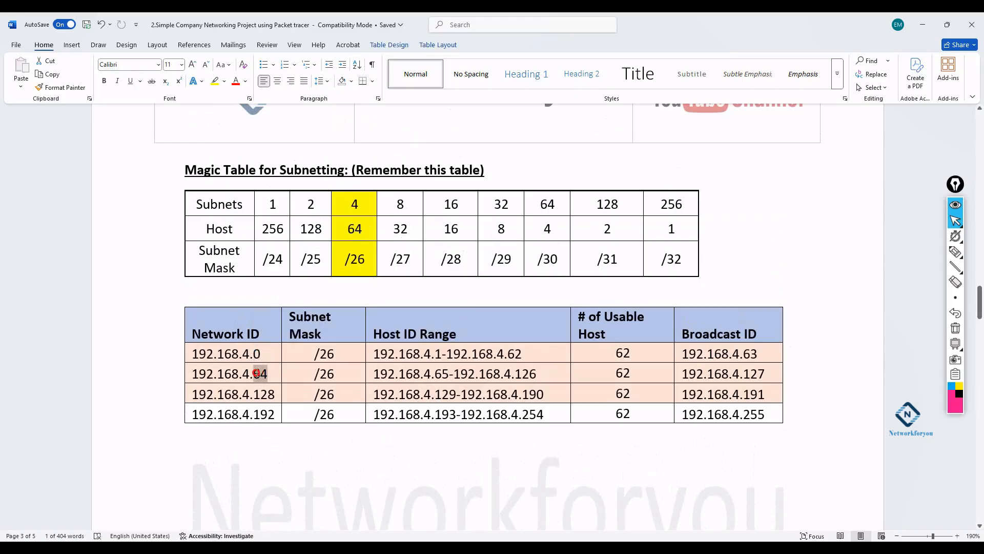
drag(195, 353, 249, 356)
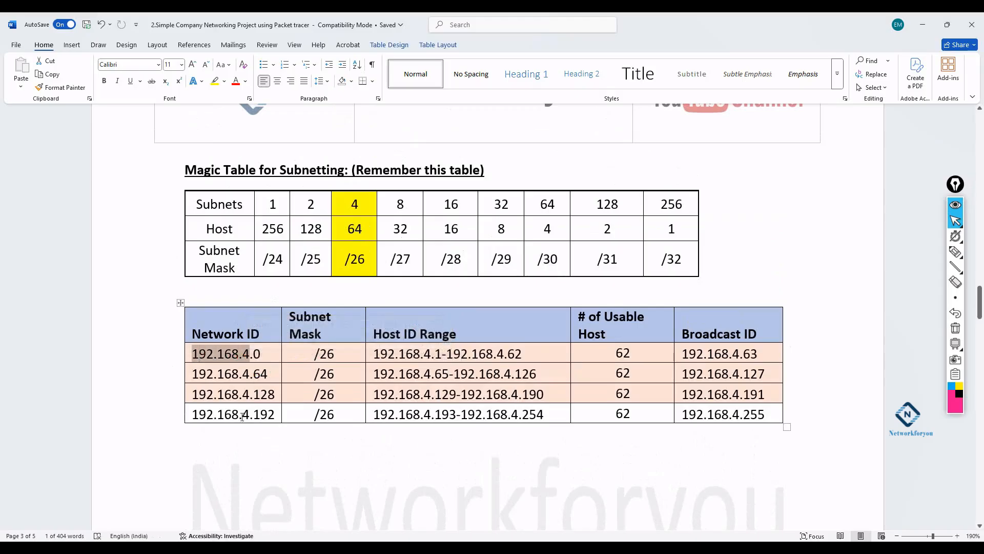
click(956, 251)
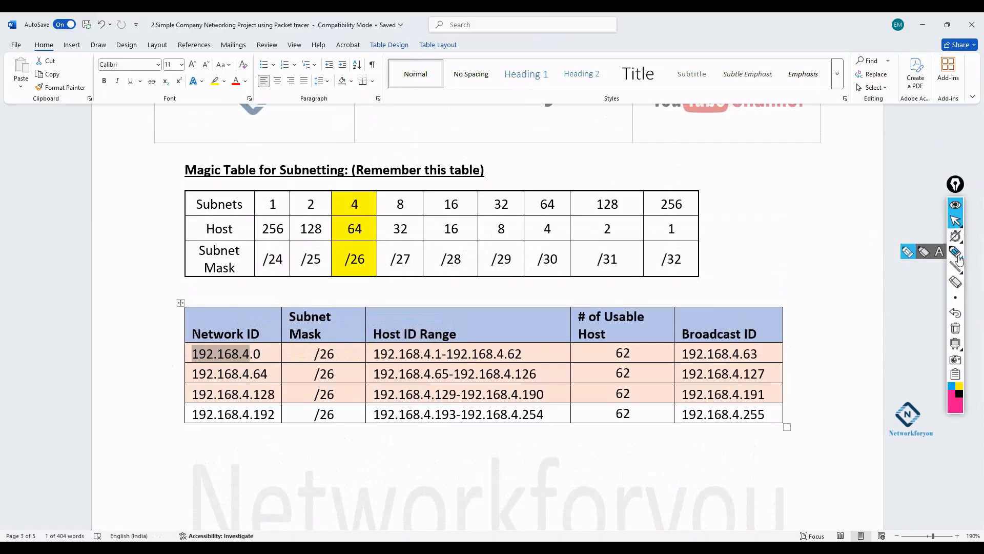
- Ink links from the 64 host count to the network IDs and number the four subnets 1–4
mouse_move(264, 350)
mouse_down()
mouse_move(272, 345)
mouse_move(277, 362)
mouse_up()
drag(357, 233, 260, 345)
mouse_move(358, 231)
mouse_down()
mouse_move(272, 372)
mouse_move(277, 365)
mouse_move(276, 391)
mouse_up()
mouse_move(359, 232)
mouse_down()
mouse_move(275, 412)
mouse_move(286, 402)
mouse_up()
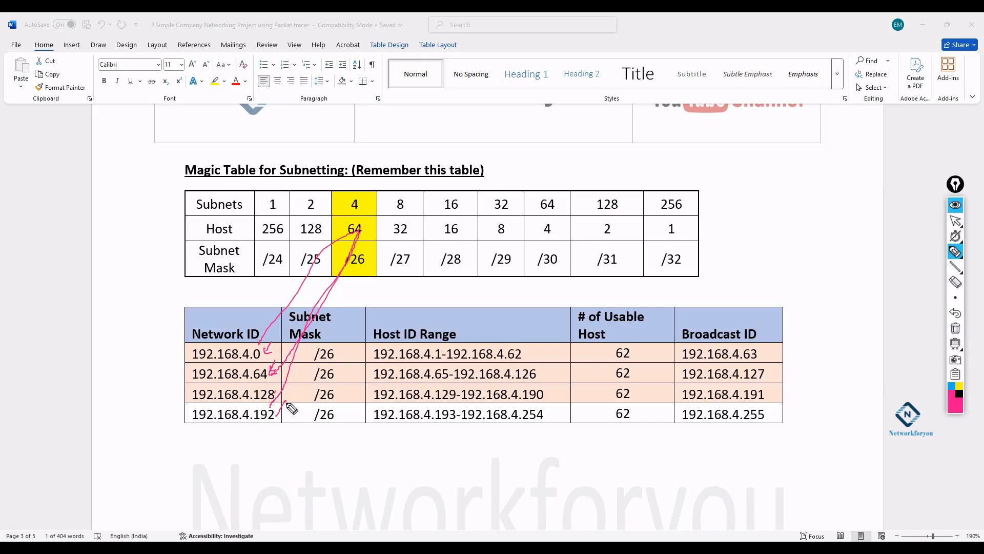
drag(188, 349, 190, 395)
drag(186, 384, 186, 421)
mouse_move(181, 402)
mouse_down()
mouse_move(189, 413)
mouse_move(178, 399)
mouse_up()
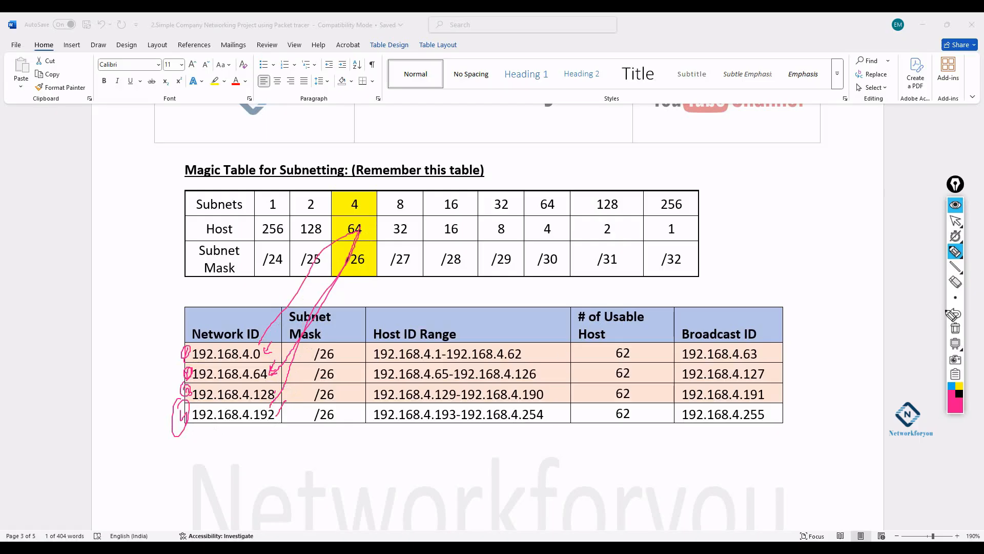
- Wipe the ink, then circle 64 and draw arrows to the Network ID and Broadcast ID headers
click(955, 328)
drag(281, 347, 268, 356)
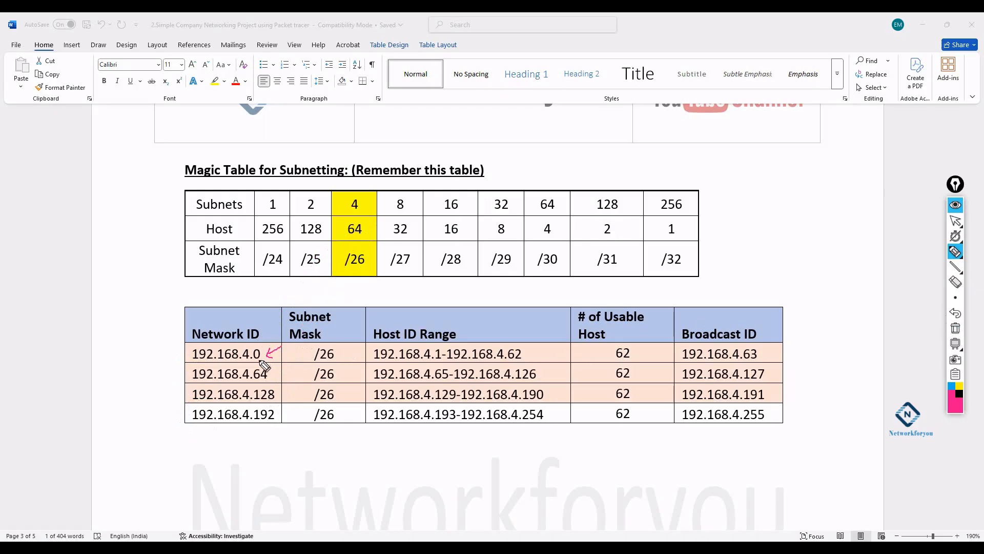
click(350, 236)
click(268, 377)
click(274, 419)
click(356, 216)
mouse_move(356, 216)
mouse_down()
mouse_move(343, 247)
mouse_move(379, 231)
mouse_move(355, 218)
mouse_move(347, 241)
mouse_move(365, 237)
mouse_up()
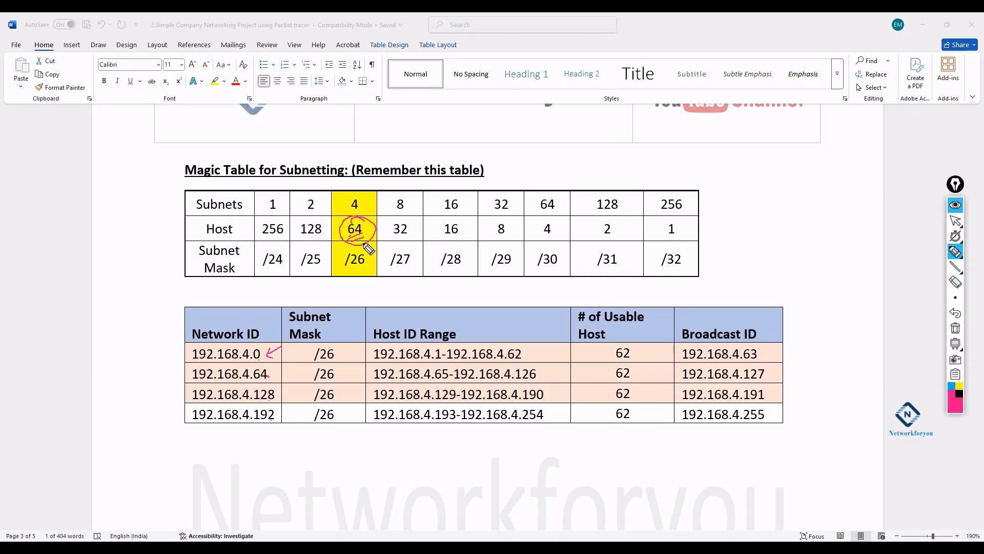
drag(282, 296, 253, 324)
mouse_move(753, 267)
mouse_down()
mouse_move(734, 304)
mouse_move(742, 314)
mouse_up()
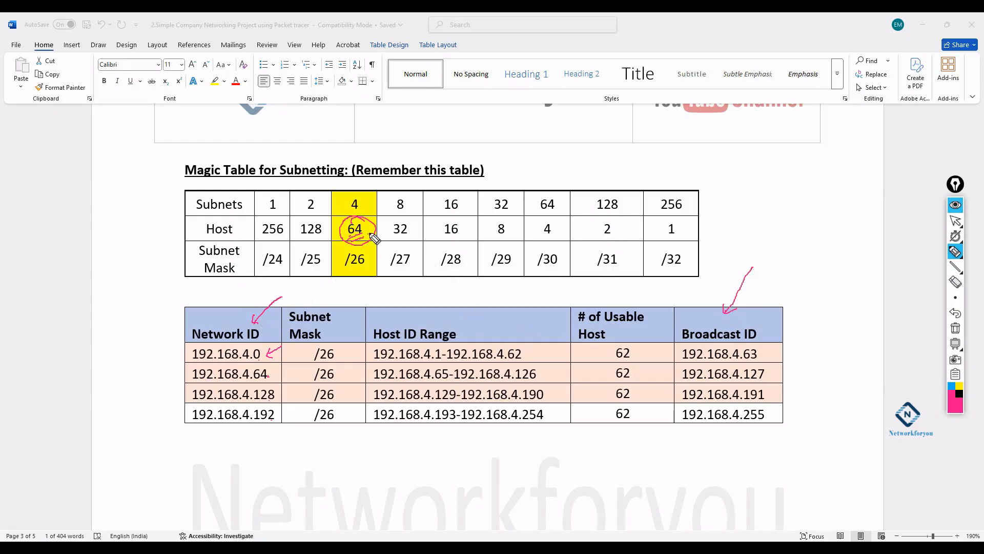
- Hand-write 64-2=62 in the margin and circle the 62 usable host counts
mouse_move(740, 155)
mouse_down()
mouse_move(738, 174)
mouse_move(773, 177)
mouse_move(782, 159)
mouse_up()
drag(787, 146, 816, 150)
drag(755, 212, 764, 208)
drag(748, 216, 827, 203)
drag(800, 237, 826, 223)
drag(847, 177, 834, 194)
drag(832, 184, 848, 190)
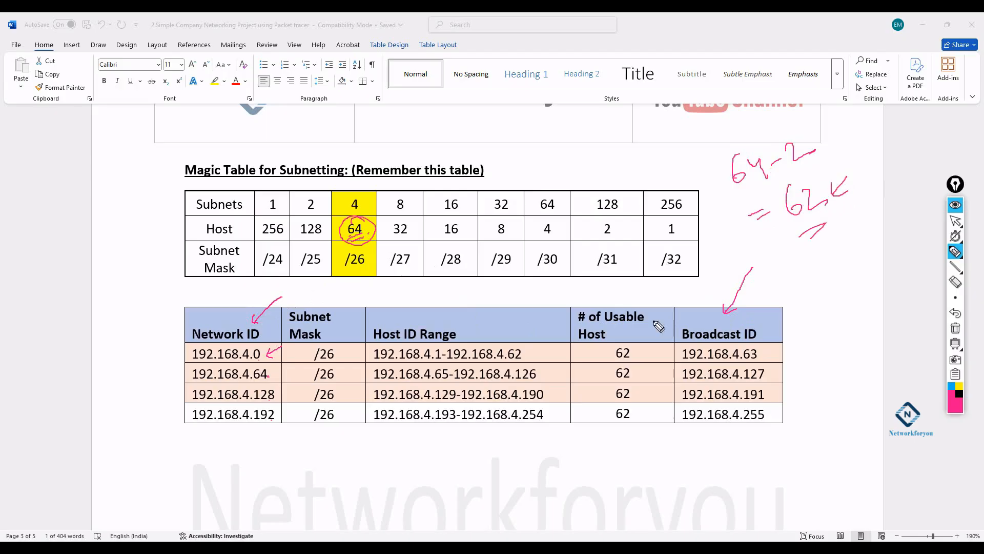
mouse_move(628, 346)
mouse_down()
mouse_move(614, 356)
mouse_move(625, 353)
mouse_move(613, 372)
mouse_move(635, 369)
mouse_move(617, 409)
mouse_up()
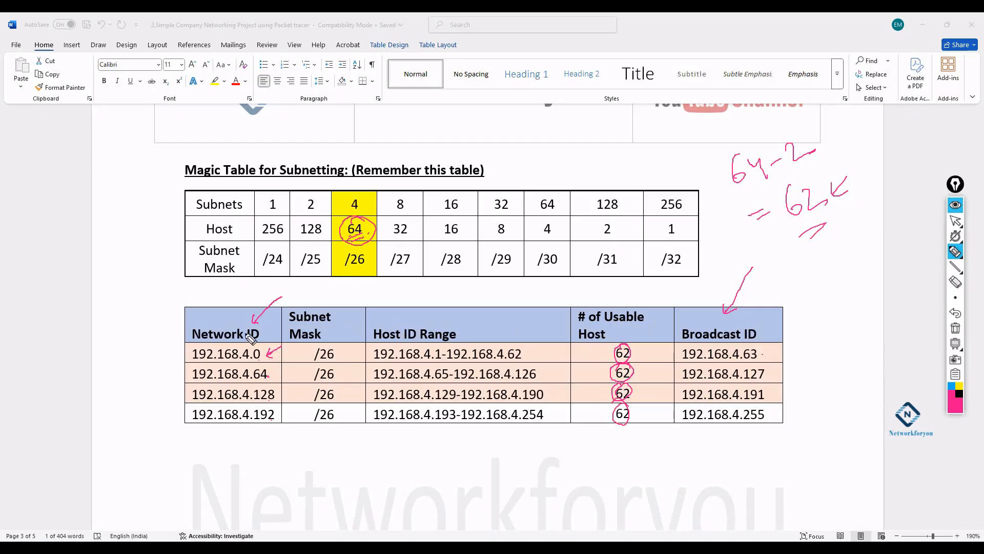
drag(774, 172, 790, 175)
drag(642, 357, 652, 347)
- Ink arrows linking each broadcast ID (192.168.4.63, .127, .191, .255) to the next network ID
mouse_move(812, 314)
mouse_down()
mouse_move(769, 353)
mouse_move(788, 356)
mouse_up()
mouse_move(288, 353)
mouse_down()
mouse_move(274, 374)
mouse_move(282, 375)
mouse_up()
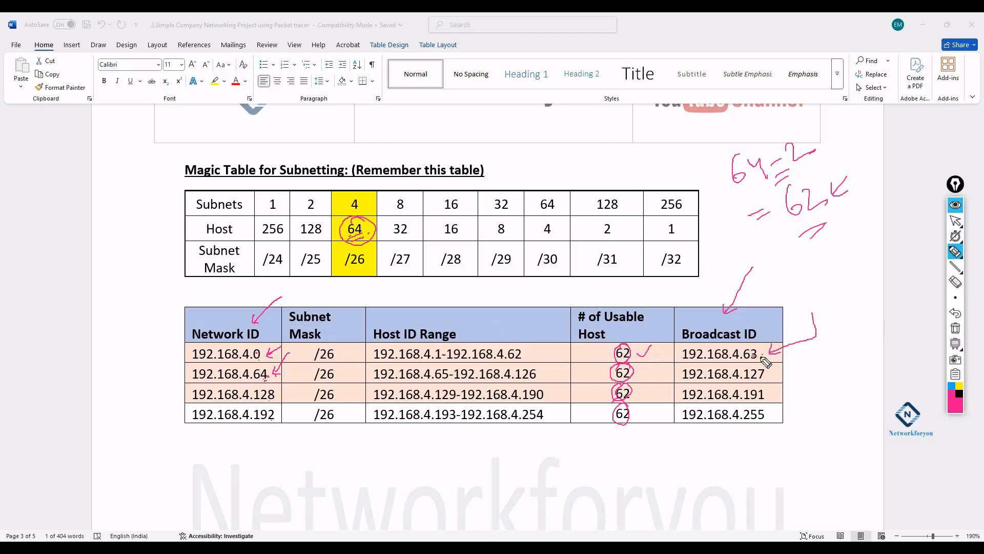
click(277, 396)
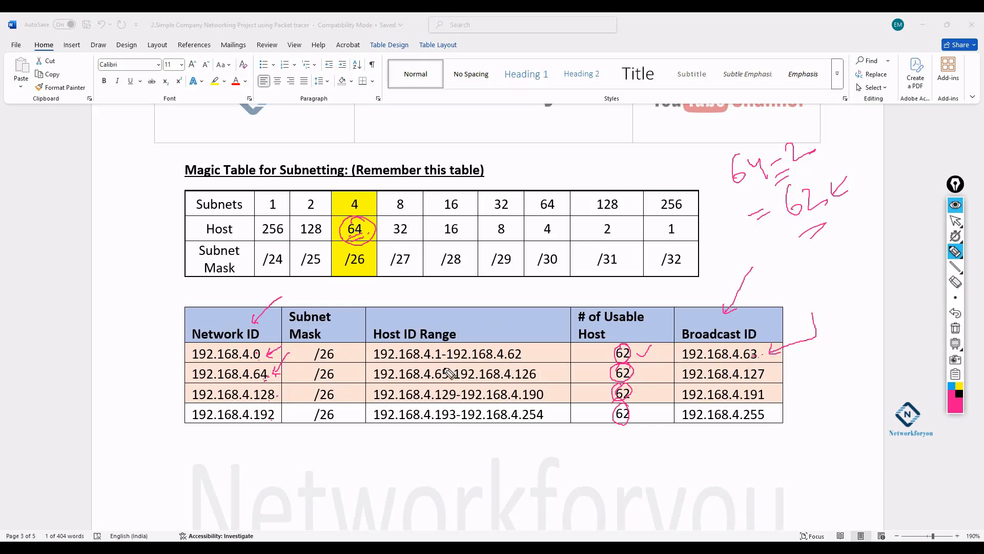
click(765, 376)
mouse_move(771, 398)
mouse_down()
mouse_move(583, 417)
mouse_move(292, 428)
mouse_move(269, 418)
mouse_move(274, 425)
mouse_up()
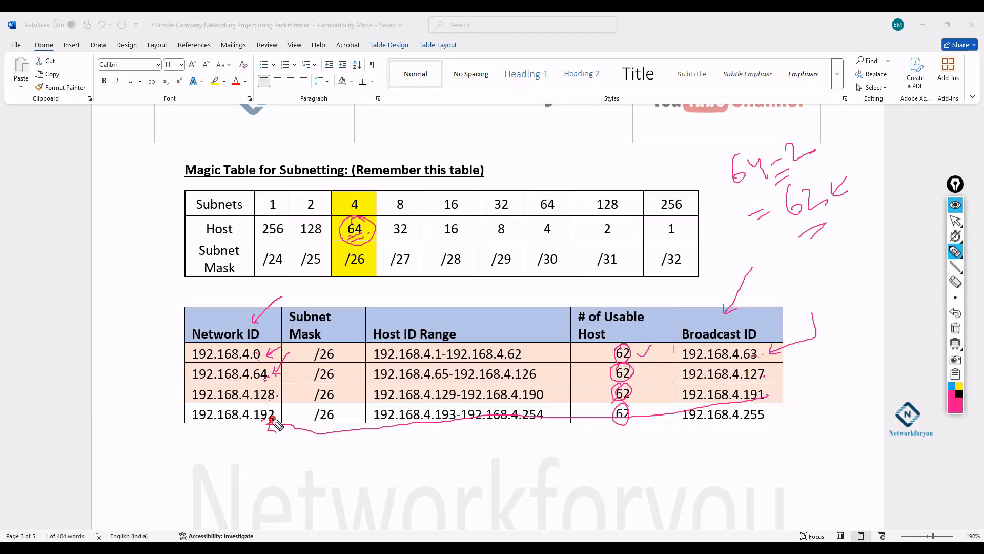
click(770, 396)
mouse_move(769, 422)
mouse_down()
mouse_move(747, 421)
mouse_move(770, 419)
mouse_up()
mouse_move(190, 436)
mouse_down()
mouse_move(191, 454)
mouse_move(202, 437)
mouse_move(213, 448)
mouse_move(254, 446)
mouse_up()
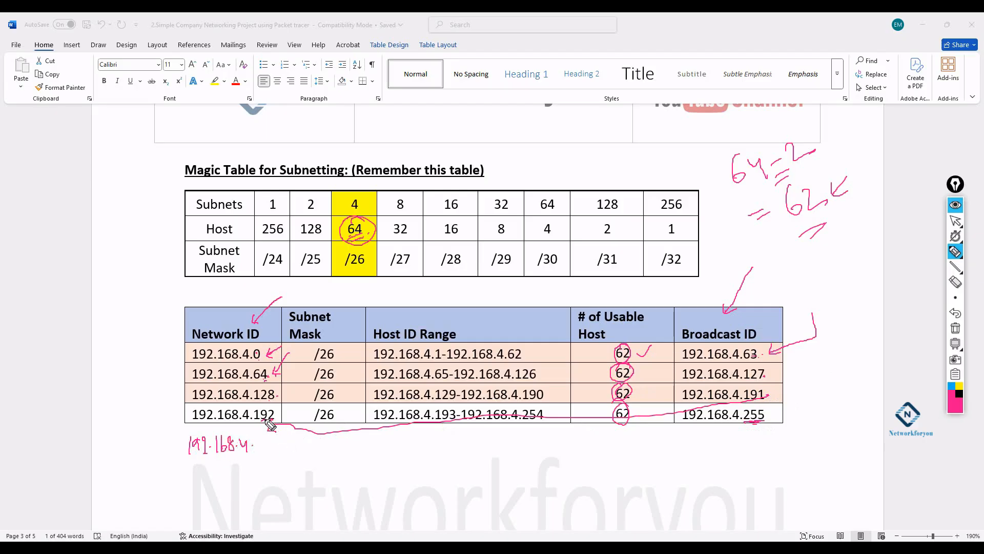
- Hand-write 192+64=256 and 192.168.4.256 below the table, circle the 256, then wipe all ink
mouse_move(817, 374)
mouse_down()
mouse_move(844, 384)
mouse_move(826, 419)
mouse_move(864, 407)
mouse_up()
mouse_move(821, 443)
mouse_down()
mouse_move(875, 417)
mouse_move(876, 435)
mouse_up()
click(860, 359)
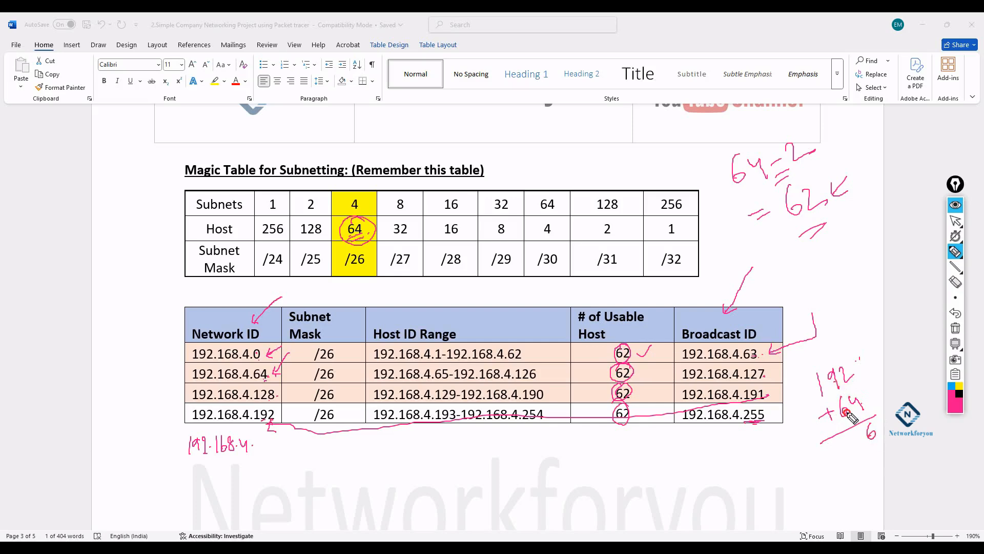
drag(856, 432, 853, 445)
drag(809, 357, 810, 365)
drag(836, 431, 849, 444)
drag(839, 457, 874, 440)
mouse_move(260, 440)
mouse_down()
mouse_move(268, 452)
mouse_move(280, 437)
mouse_move(285, 447)
mouse_move(270, 463)
mouse_up()
drag(282, 460, 267, 468)
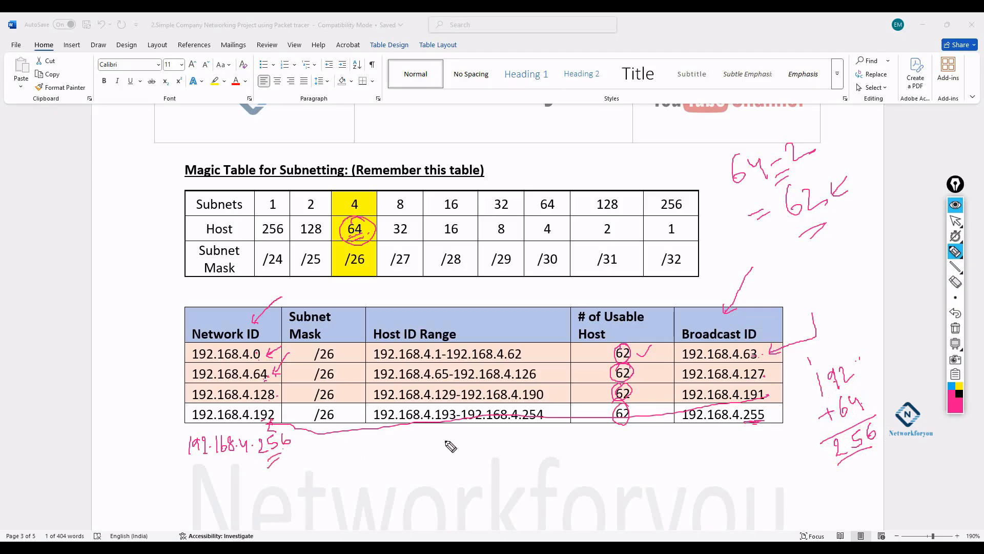
drag(790, 403, 770, 414)
drag(267, 427, 272, 419)
mouse_move(289, 482)
mouse_down()
mouse_move(288, 498)
mouse_move(309, 480)
mouse_move(319, 484)
mouse_up()
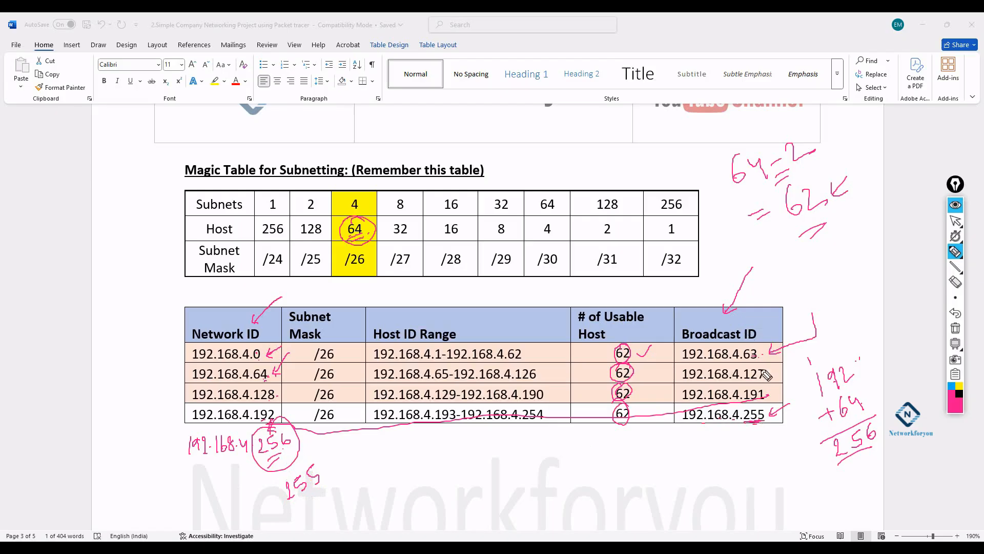
click(956, 328)
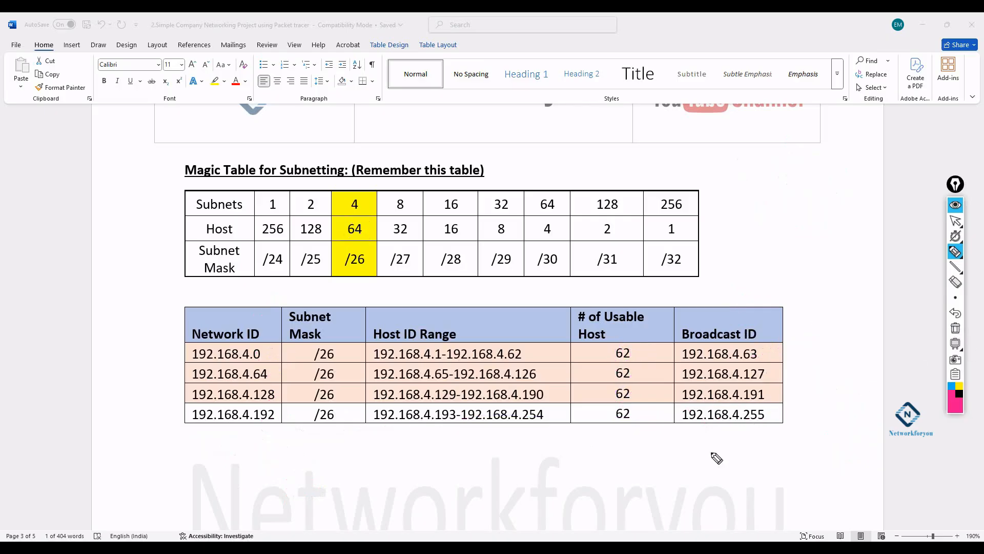
mouse_move(373, 323)
mouse_down()
mouse_move(380, 339)
mouse_move(441, 341)
mouse_move(449, 322)
mouse_move(374, 331)
mouse_up()
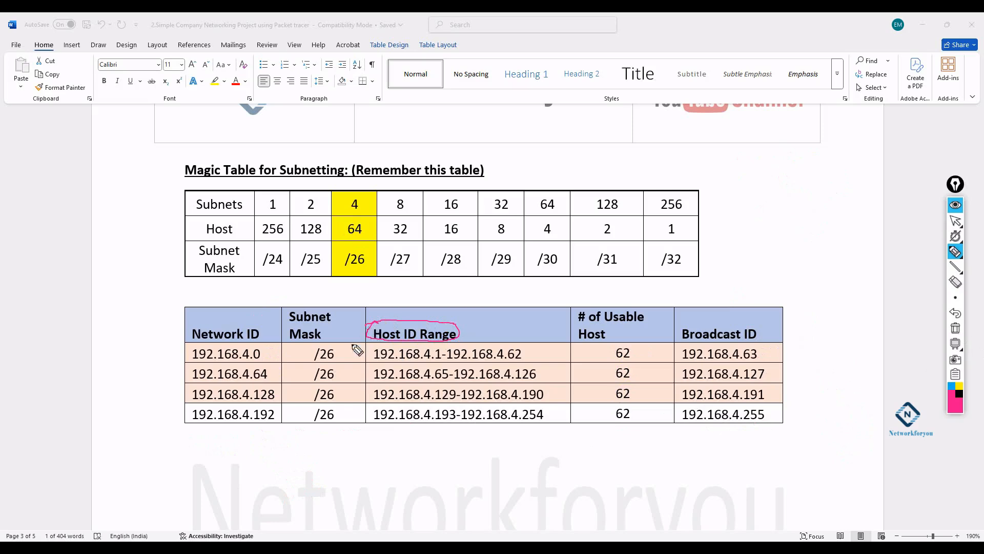
click(259, 358)
click(753, 359)
drag(373, 361, 440, 360)
drag(449, 360, 516, 361)
drag(525, 354, 539, 342)
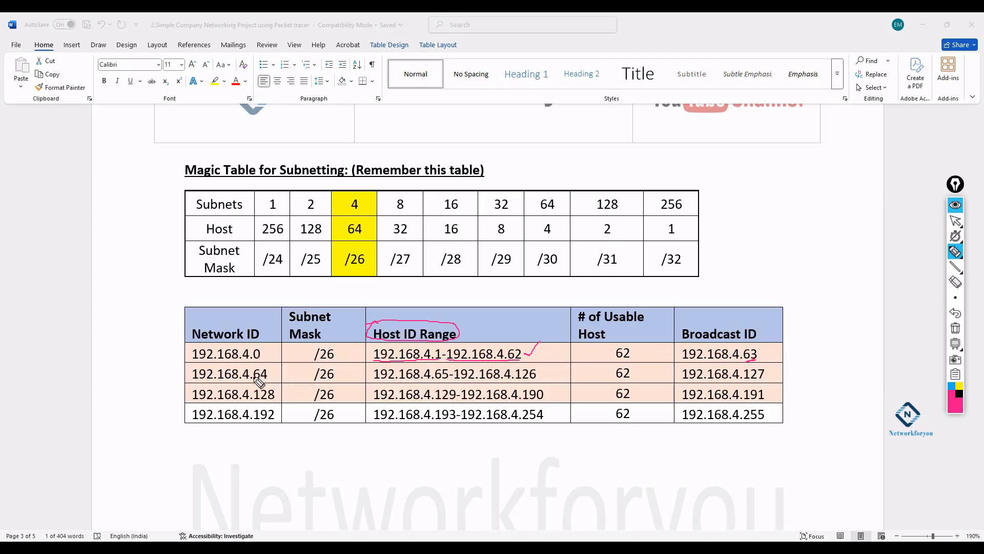
drag(273, 370, 272, 377)
drag(378, 382, 449, 382)
drag(760, 376, 765, 376)
drag(545, 377, 564, 368)
drag(767, 395, 778, 385)
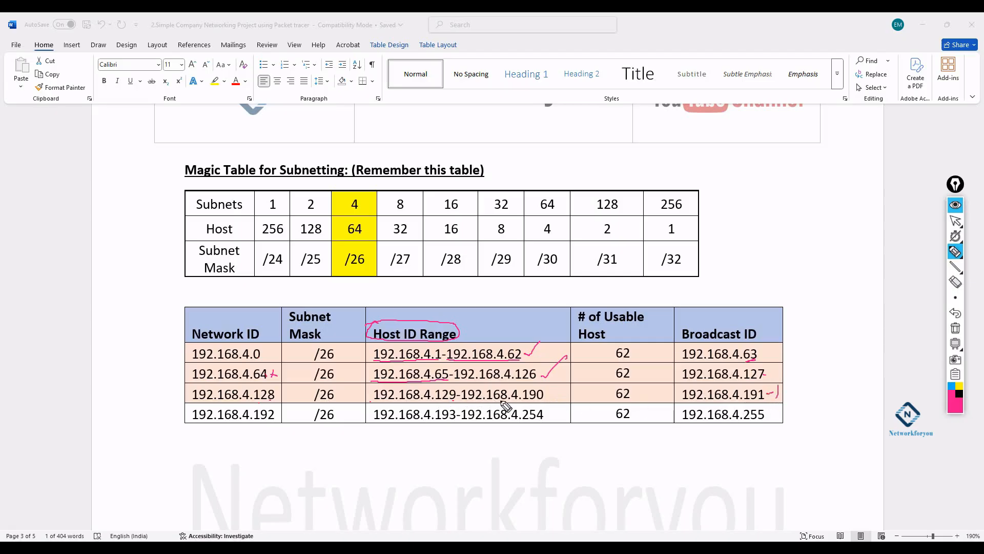
drag(549, 394, 567, 385)
drag(274, 419, 279, 419)
click(529, 421)
click(956, 328)
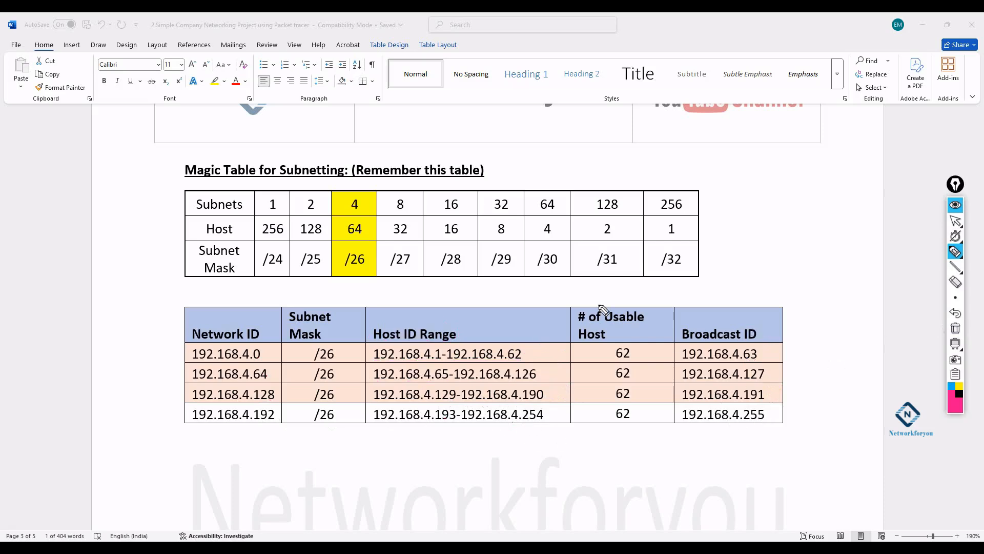
mouse_move(202, 142)
mouse_down()
mouse_move(176, 172)
mouse_move(351, 173)
mouse_move(303, 149)
mouse_move(172, 191)
mouse_move(184, 224)
mouse_up()
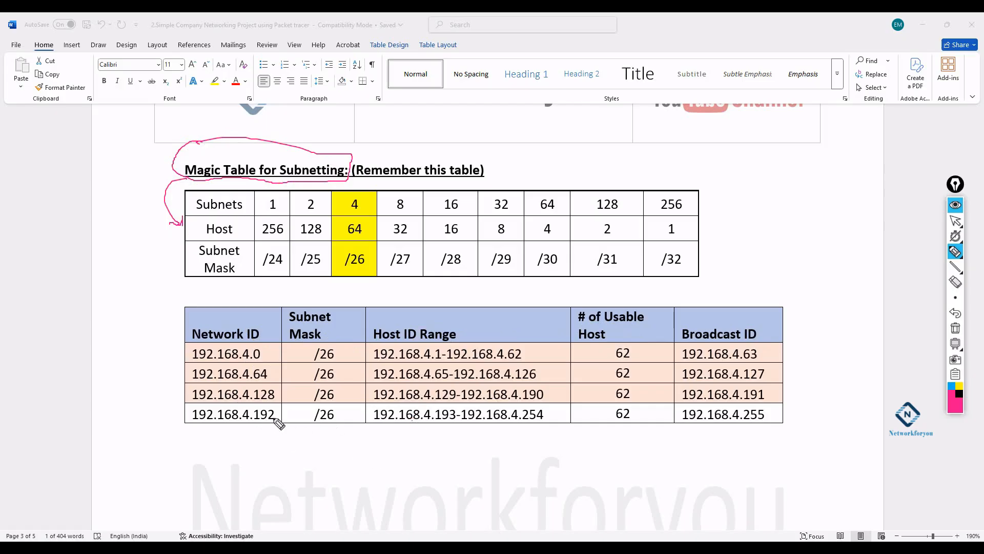
mouse_move(274, 421)
mouse_down()
mouse_move(420, 476)
mouse_move(654, 450)
mouse_move(696, 422)
mouse_up()
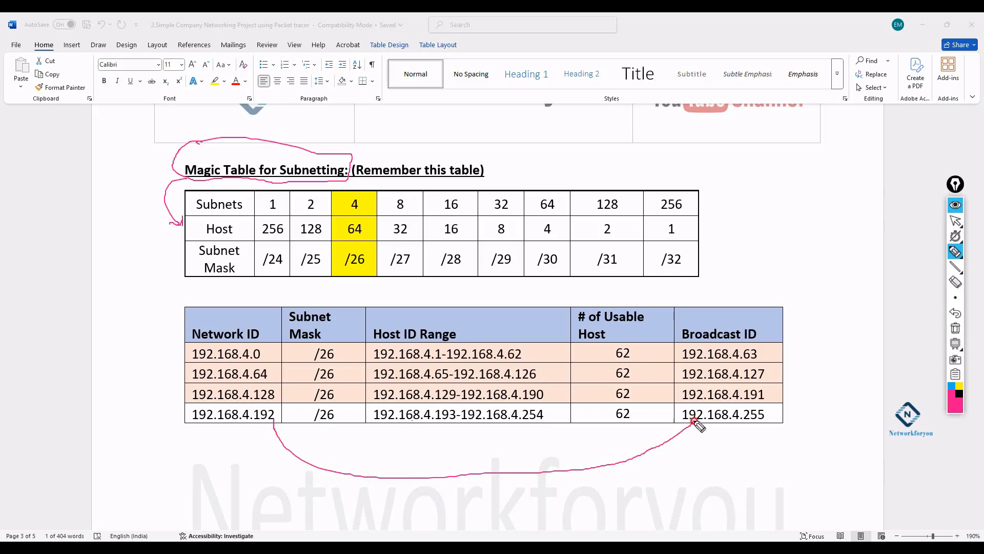
drag(374, 420, 427, 420)
drag(430, 421, 455, 421)
mouse_move(515, 421)
mouse_down()
mouse_move(682, 449)
mouse_move(715, 423)
mouse_move(768, 420)
mouse_up()
drag(548, 413, 562, 400)
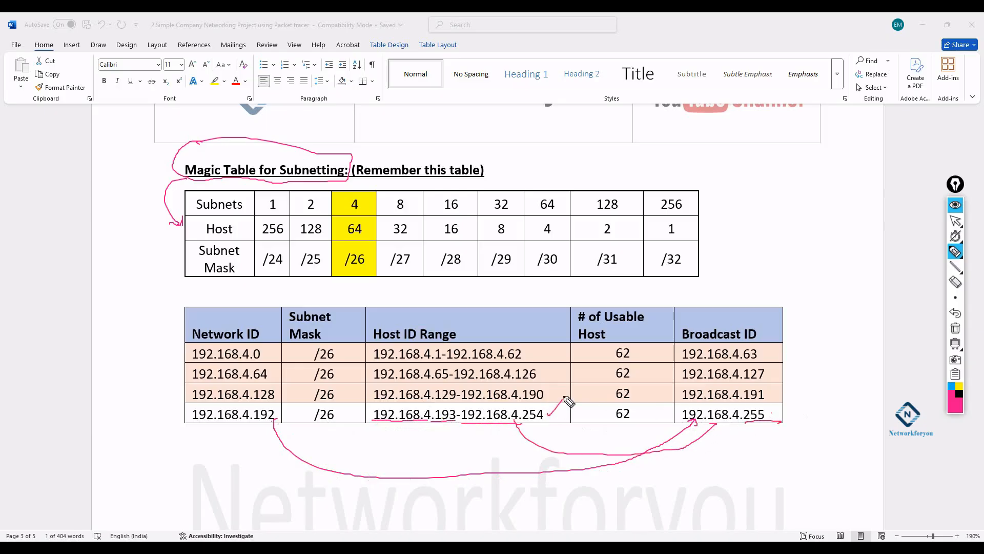
click(955, 328)
mouse_move(785, 333)
mouse_down()
mouse_move(758, 354)
mouse_move(773, 369)
mouse_up()
drag(810, 367, 777, 394)
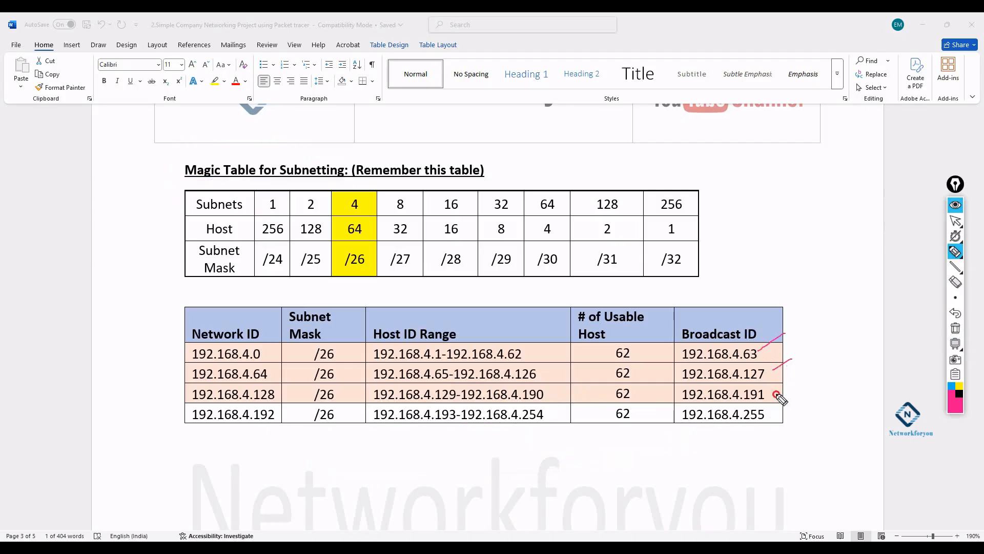
drag(760, 352, 792, 330)
drag(774, 369, 804, 350)
drag(776, 394, 817, 367)
mouse_move(374, 348)
mouse_down()
mouse_move(370, 405)
mouse_move(536, 402)
mouse_move(548, 337)
mouse_move(474, 339)
mouse_move(519, 294)
mouse_up()
drag(474, 338, 487, 348)
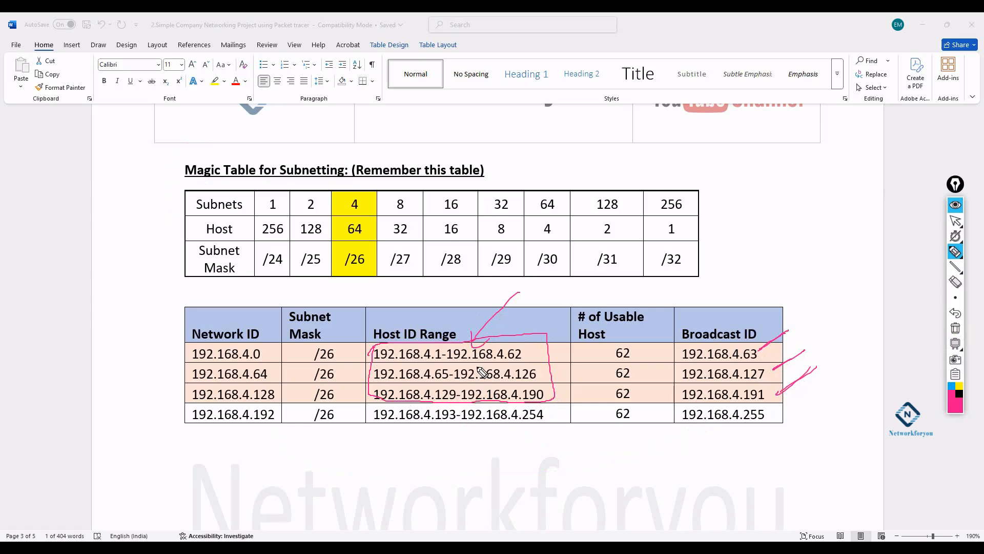
click(955, 328)
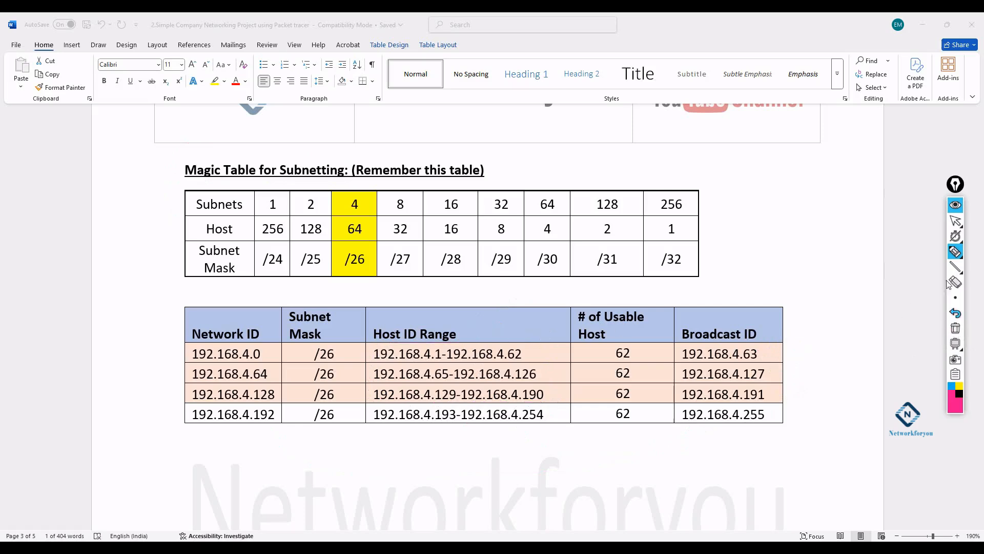
click(956, 220)
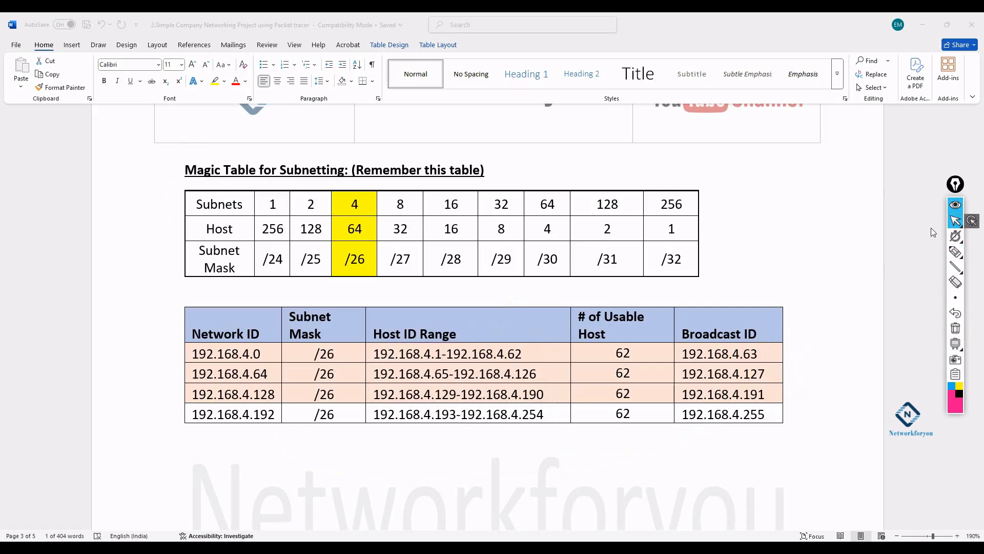
- Launch Cisco Packet Tracer from the Start menu search 'pac' to an empty Logical workspace
key(super)
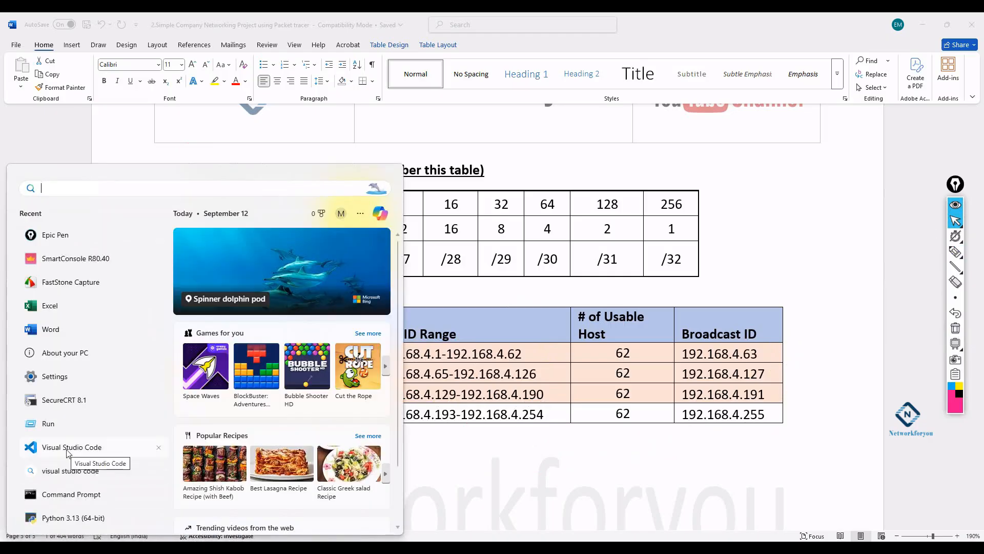
text(pac)
key(Return)
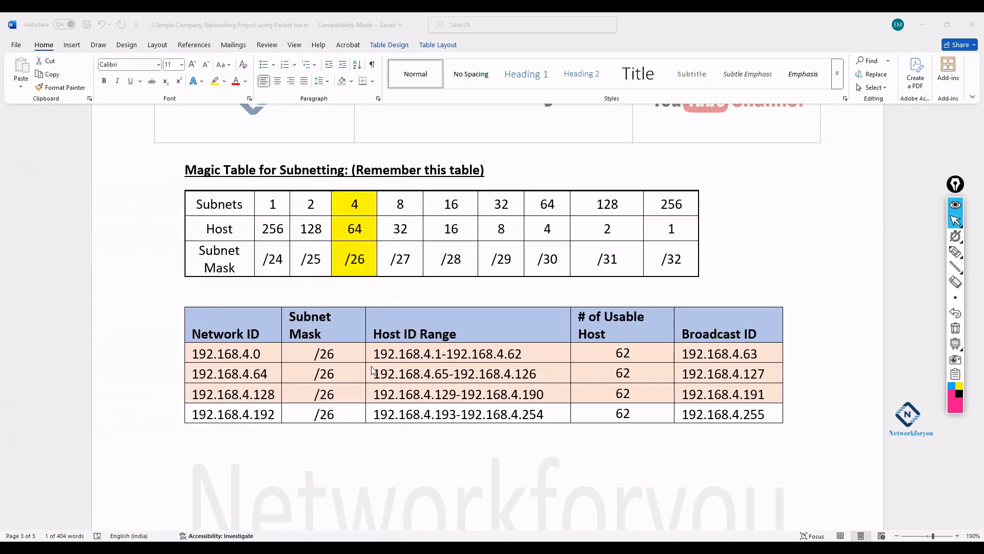
scroll(472, 339, up, 2)
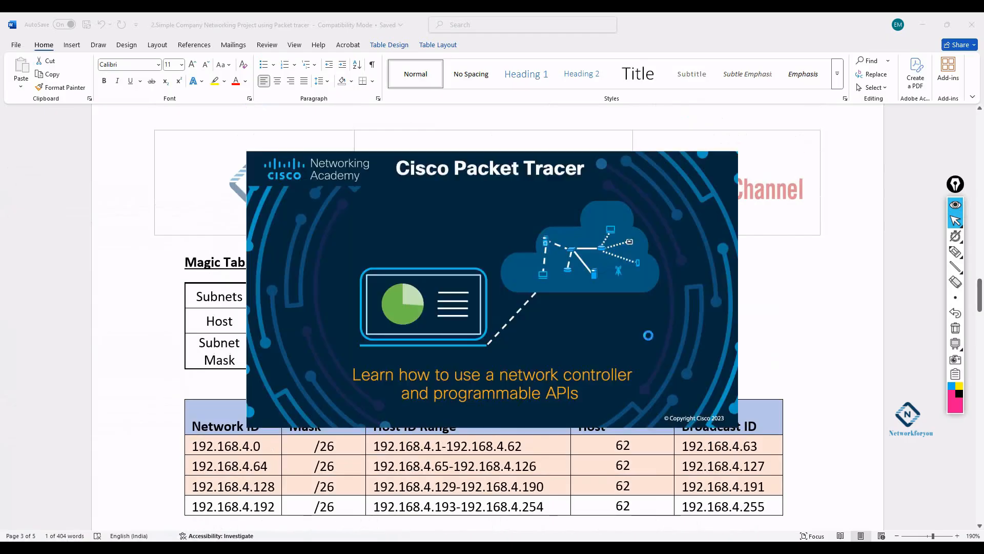
scroll(852, 303, up, 2)
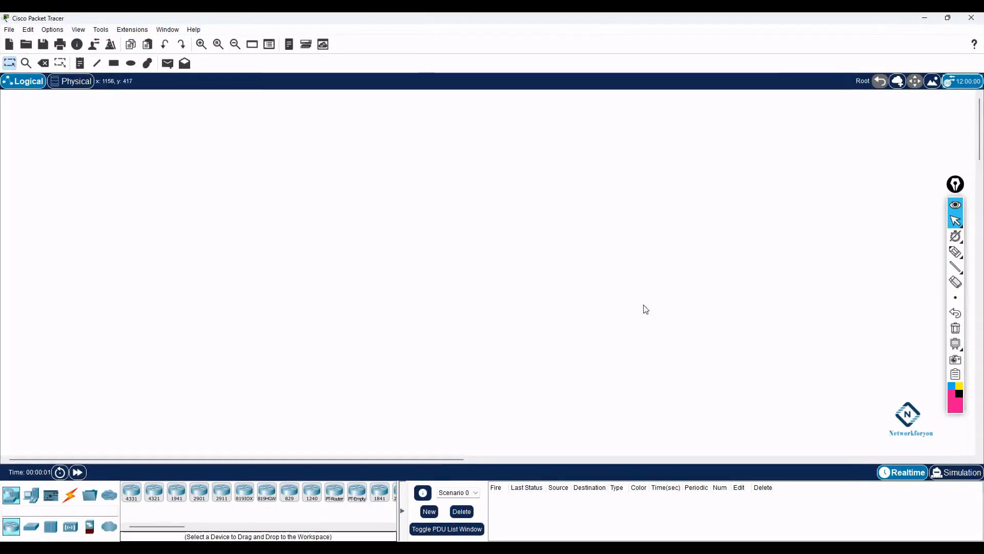
- Place a 2811 router at the top of the workspace and a 2960 switch below it
drag(175, 527, 209, 527)
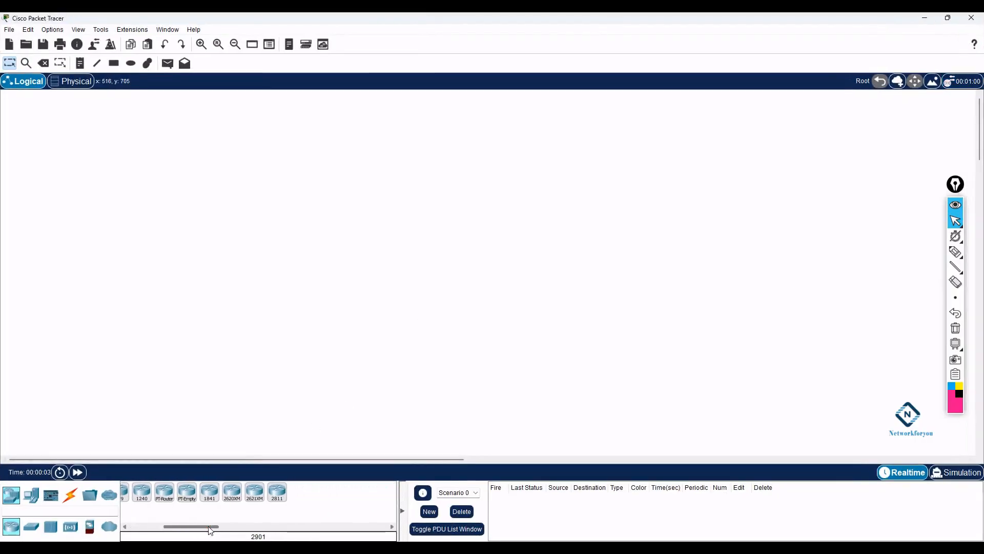
drag(276, 492, 274, 469)
drag(303, 192, 332, 143)
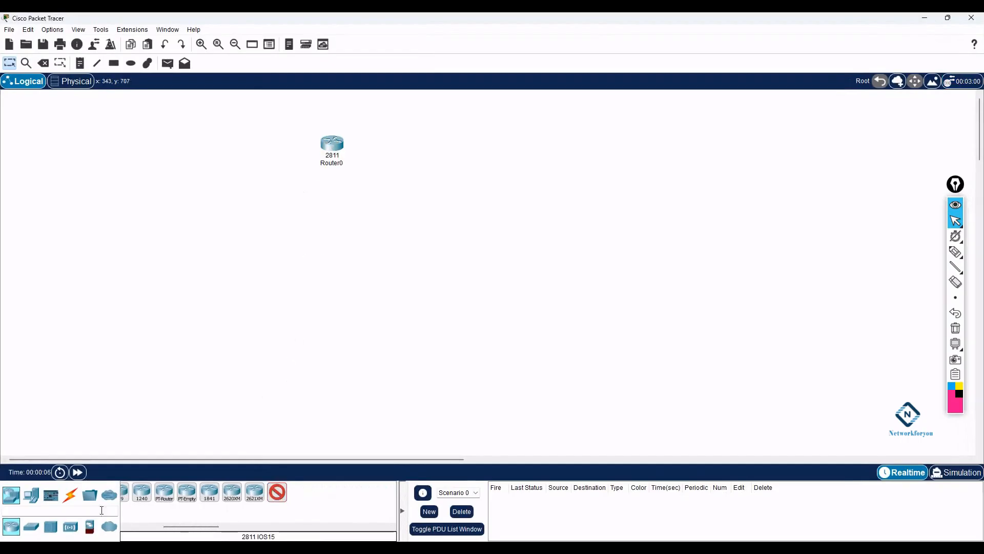
click(32, 526)
click(132, 492)
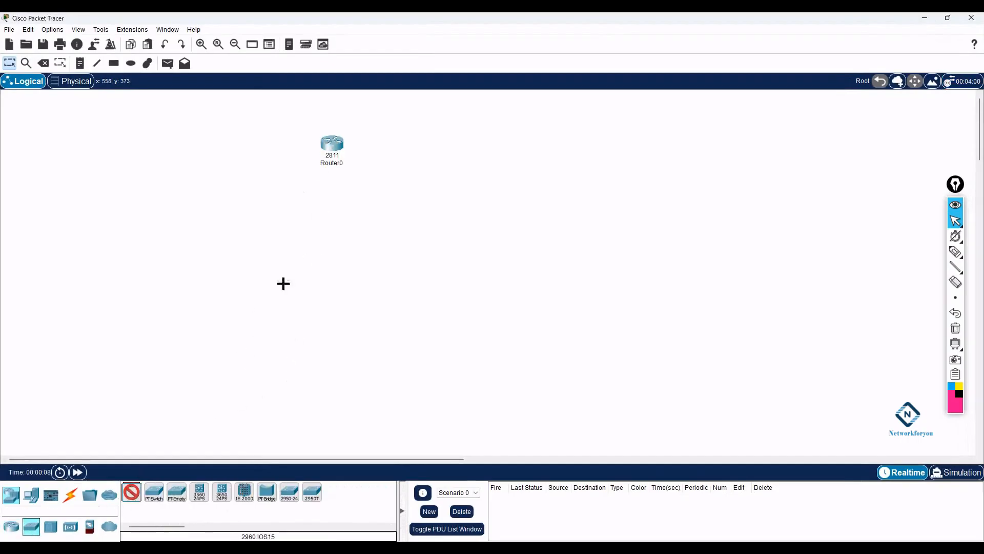
click(332, 218)
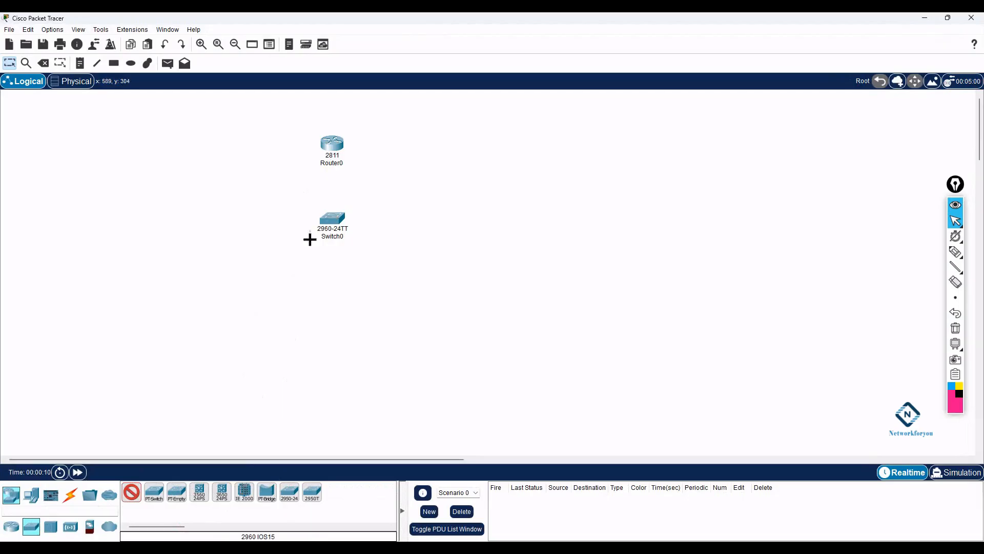
- Place six generic PCs, PC0–PC5, around the left, lower middle and right of the switch
click(34, 494)
click(131, 493)
click(123, 203)
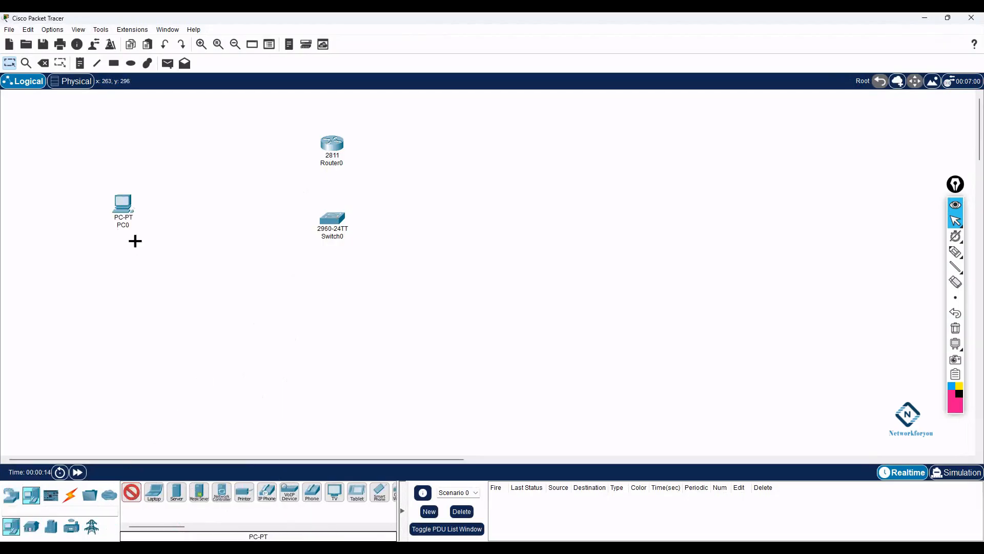
click(133, 251)
click(292, 319)
click(350, 318)
click(504, 195)
click(508, 266)
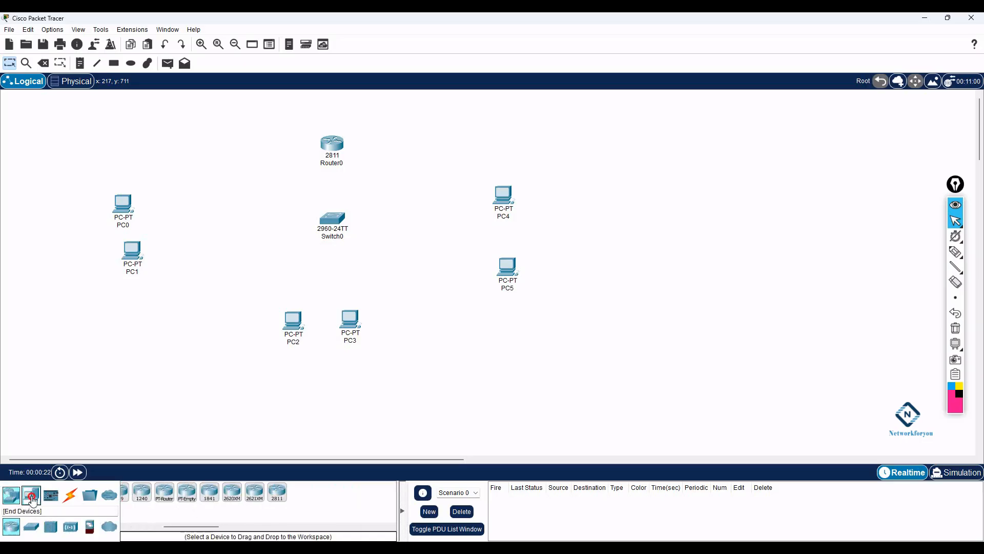
- Place three printers: Printer0 under PC1, Printer1 below PC2/PC3, Printer2 beside PC4
drag(156, 527, 163, 527)
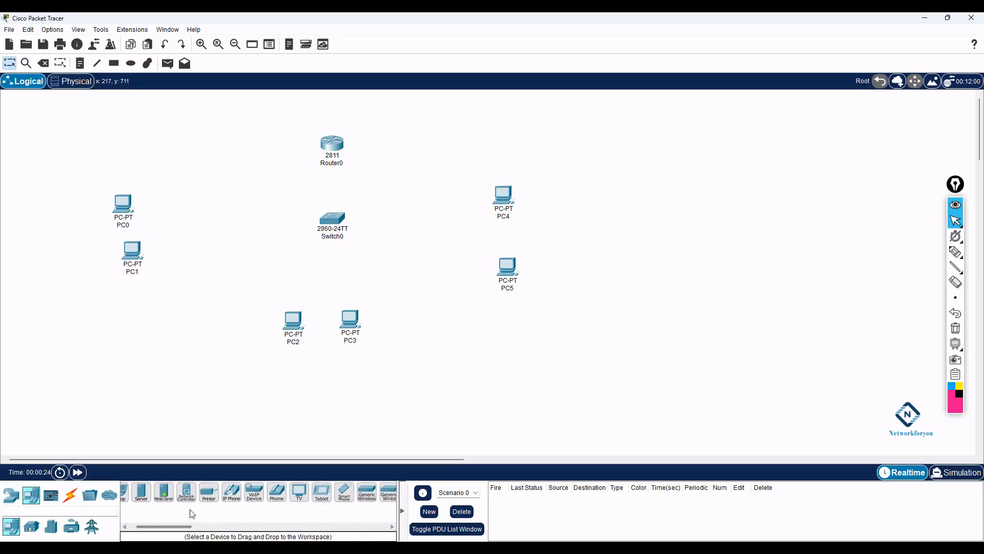
click(213, 497)
click(122, 291)
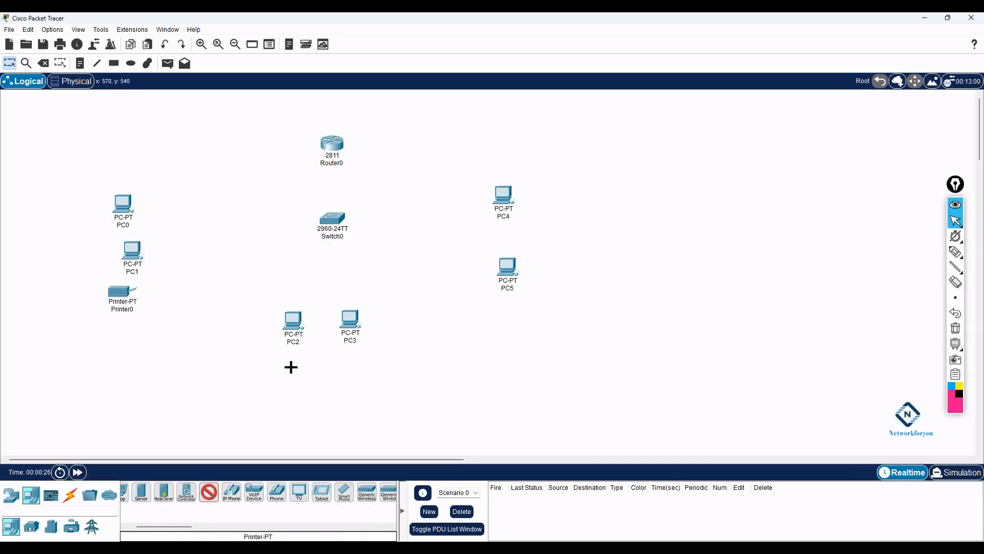
click(336, 371)
click(549, 224)
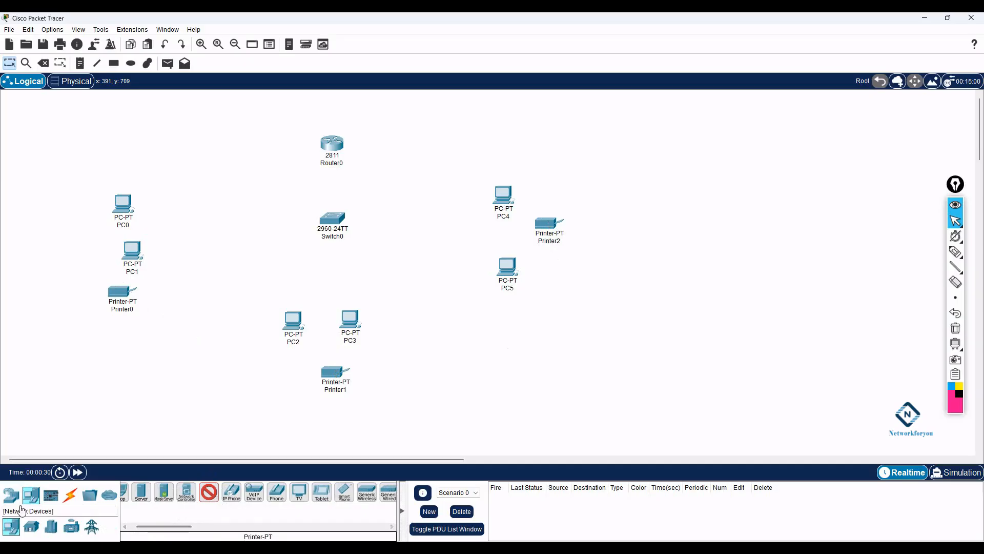
- Place Access Point0 above PC0, accidentally adding an extra printer beside Printer1
click(11, 495)
click(70, 526)
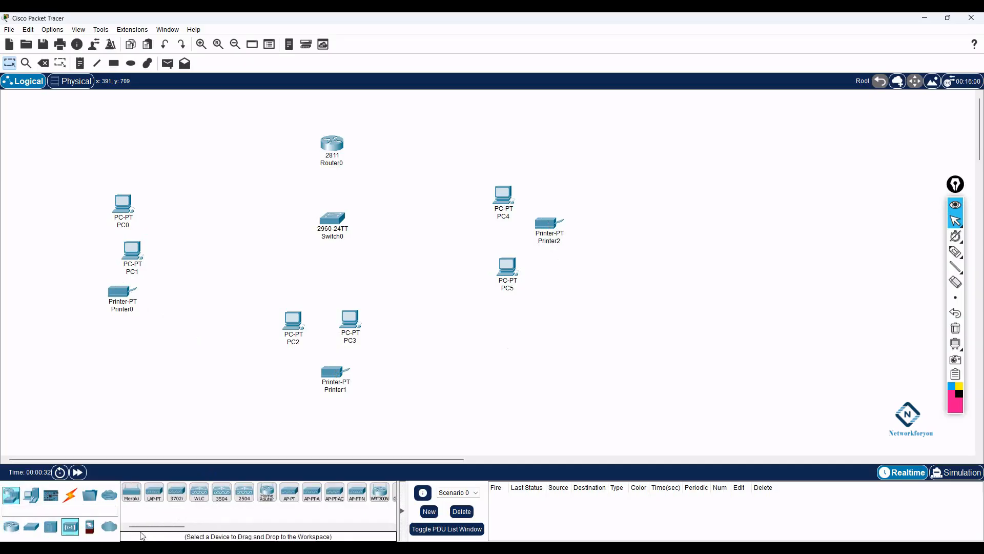
click(290, 493)
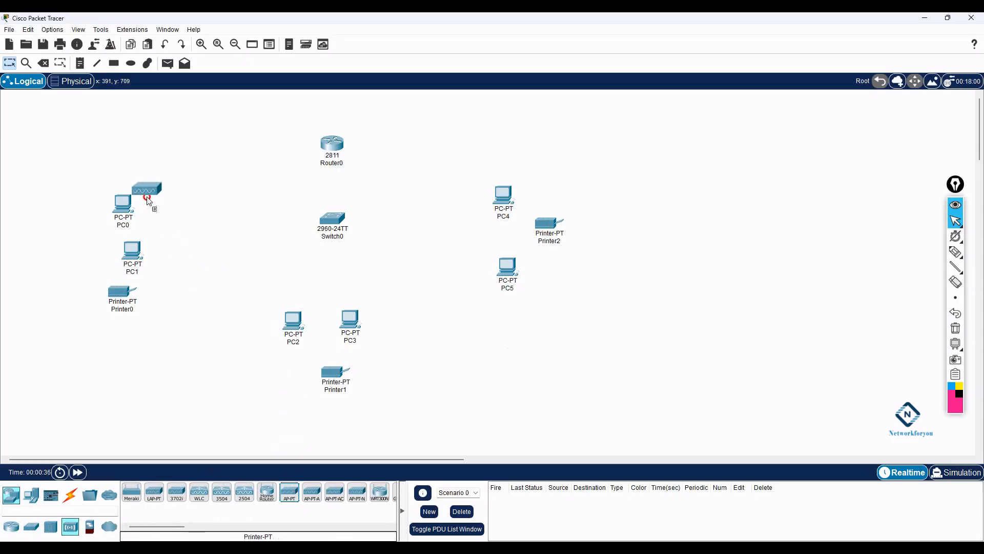
click(90, 177)
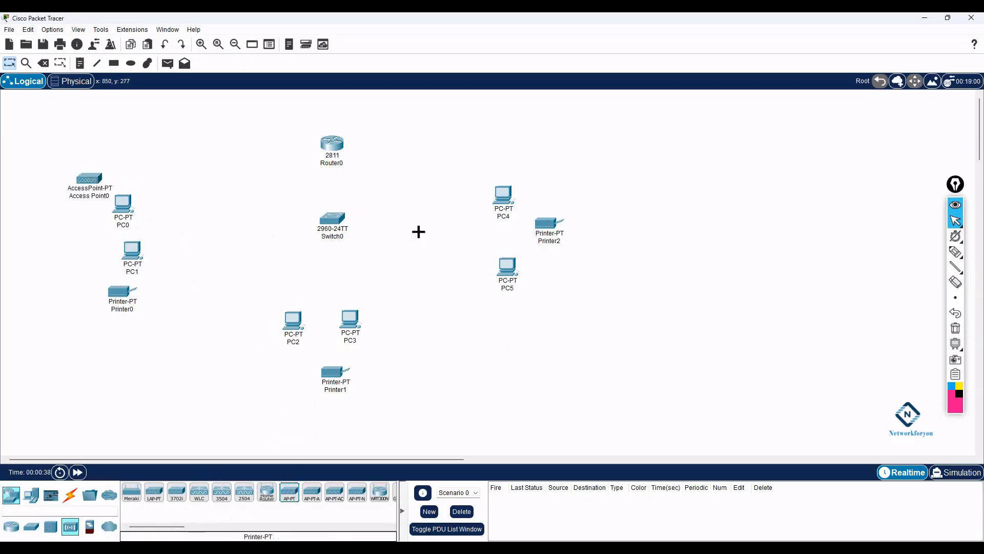
click(374, 365)
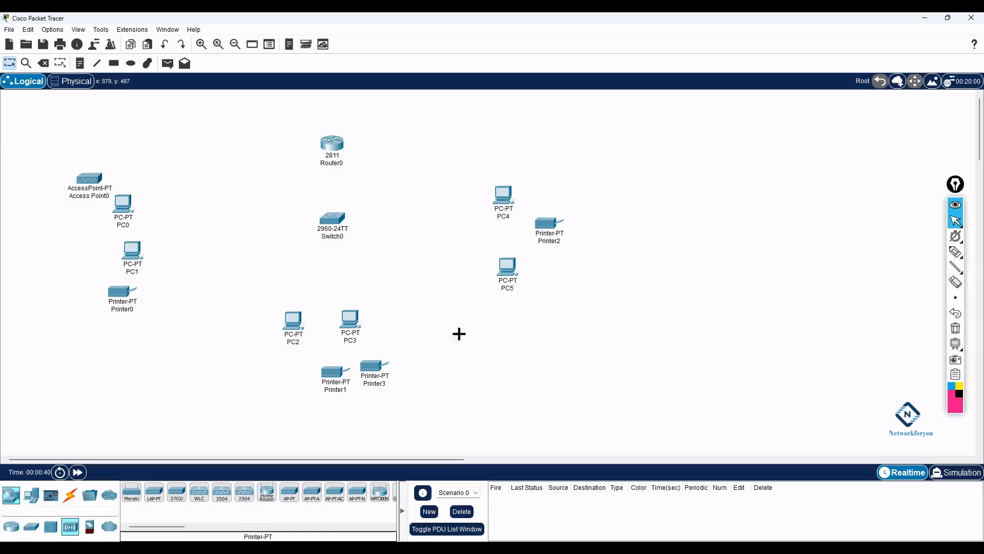
- Delete the stray Printer3 from the workspace
click(39, 65)
click(373, 367)
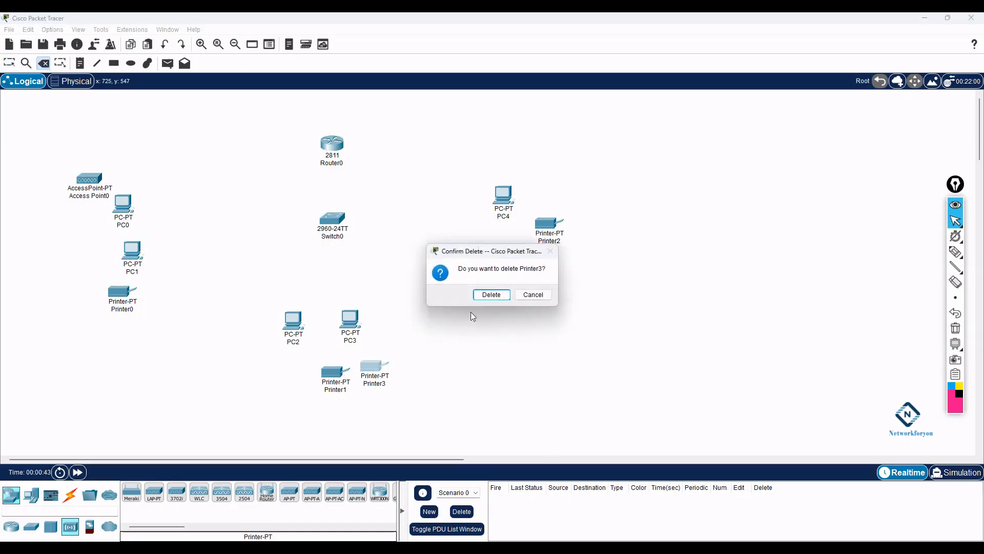
click(489, 294)
click(9, 63)
- Place Access Point1 near PC3 and Printer1, and Access Point2 right of Printer2
click(290, 492)
click(389, 344)
click(392, 353)
click(290, 491)
click(609, 250)
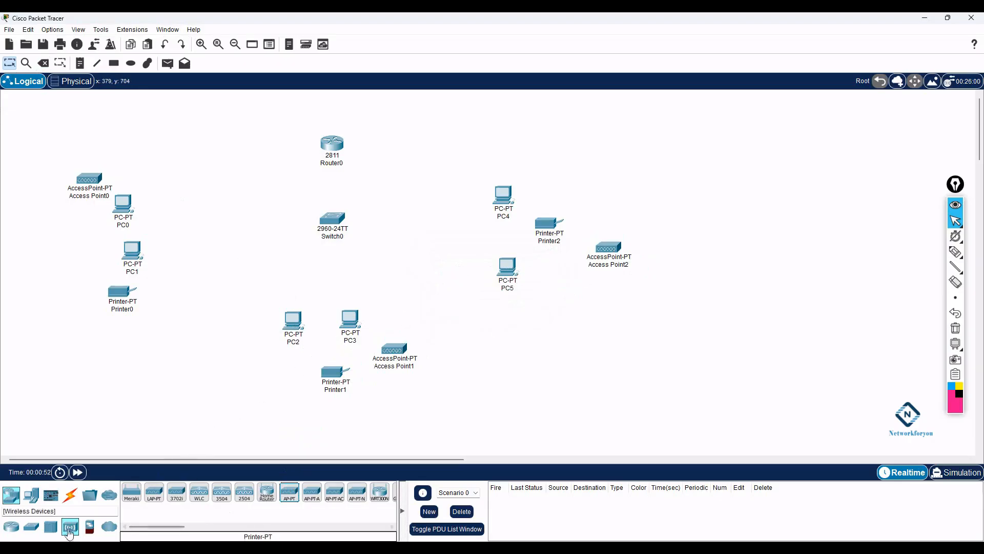
- Place three smartphones: one at the far left, one below Access Point1, one right of PC5
click(32, 496)
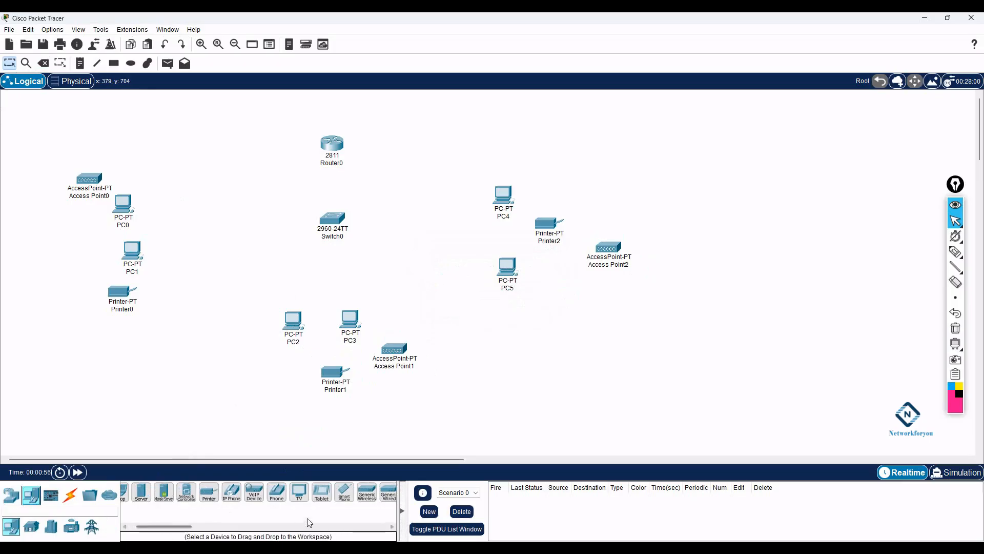
click(344, 492)
click(56, 261)
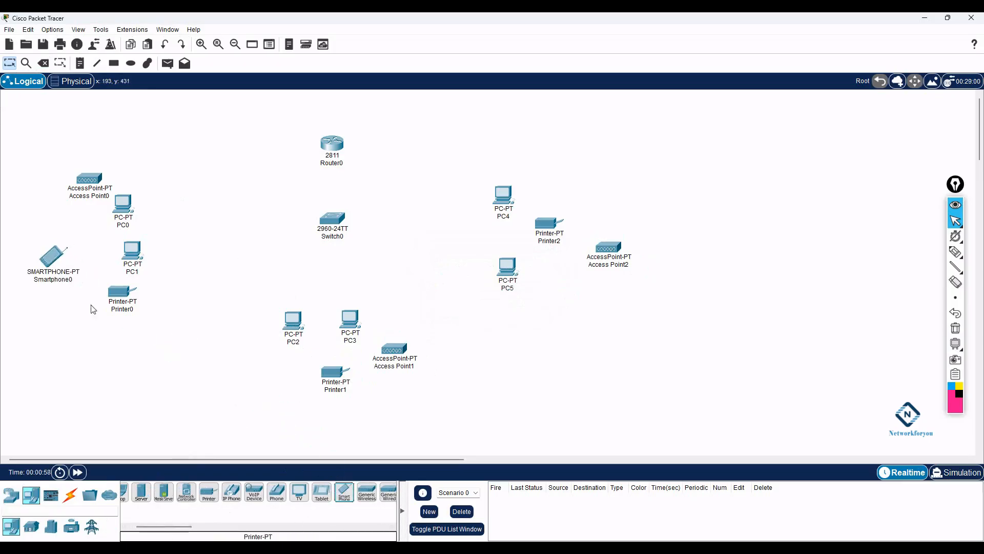
click(344, 492)
click(390, 393)
click(345, 493)
click(618, 298)
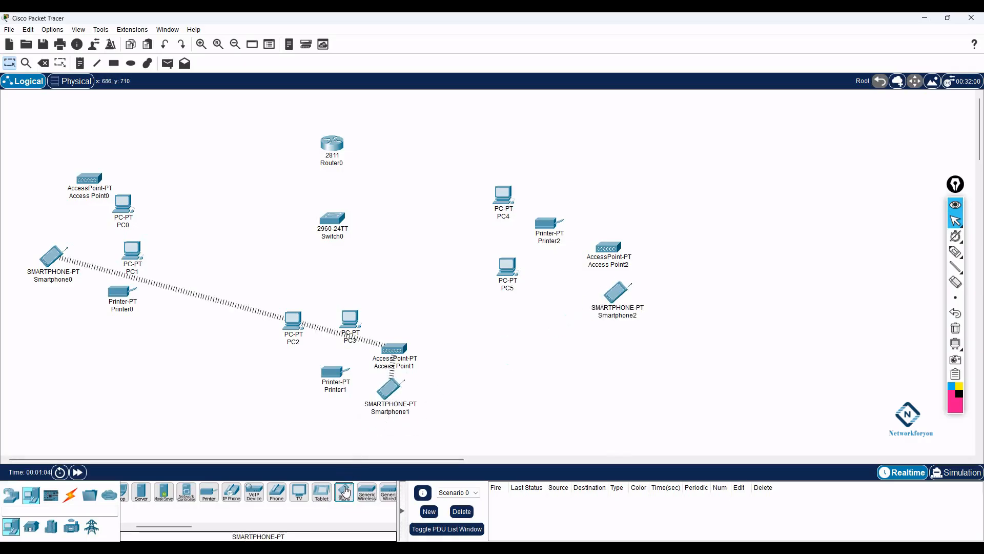
- Place three tablets below Printer0, below Smartphone2 and below Printer1
click(322, 492)
click(89, 321)
click(321, 492)
click(634, 339)
click(322, 492)
click(339, 411)
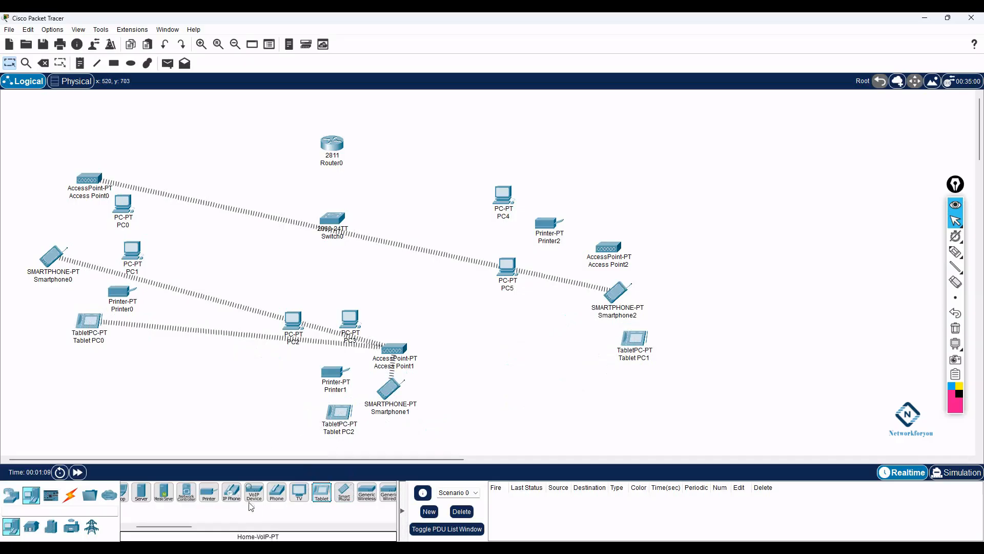
- Place three laptops below Access Point0, beside Smartphone1 and right of Smartphone2
drag(191, 526, 177, 527)
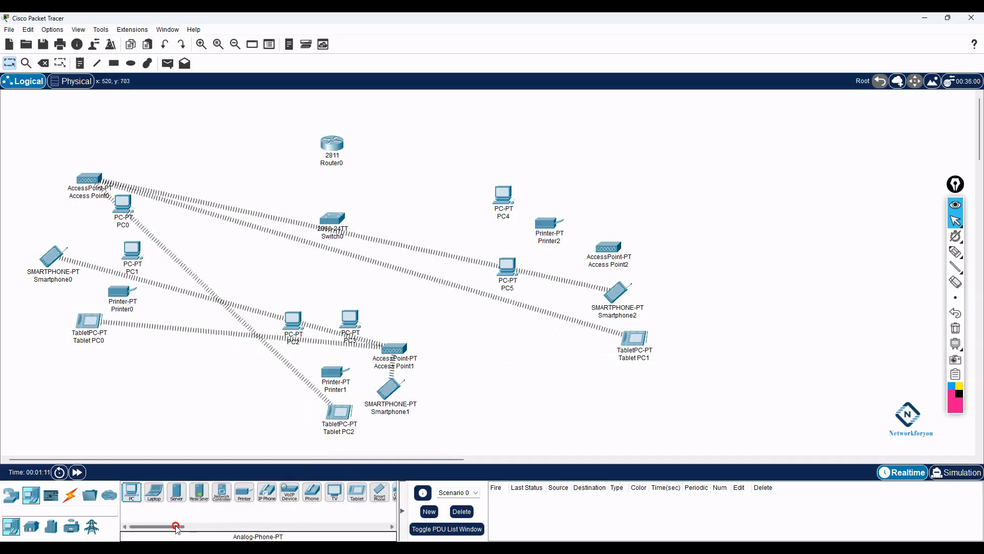
click(154, 493)
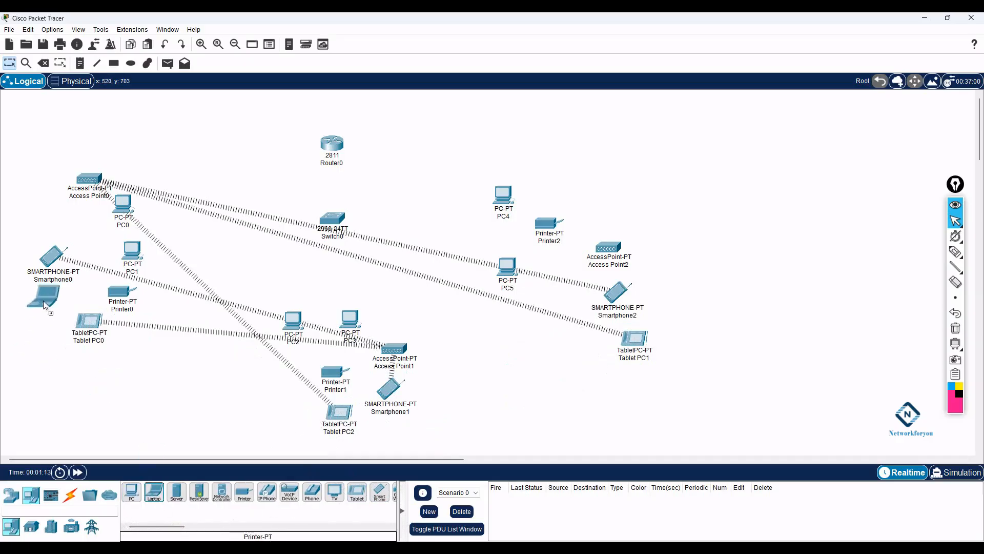
click(68, 205)
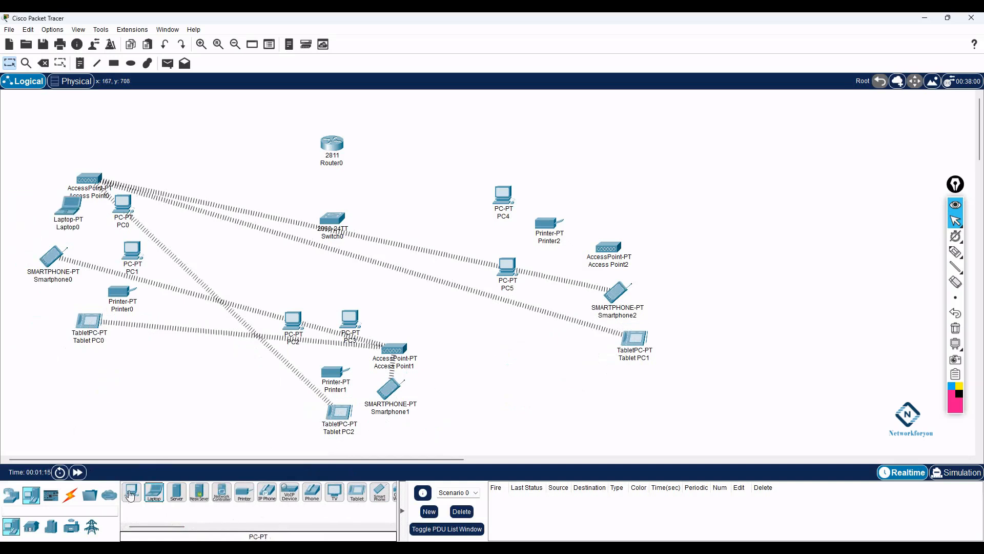
click(439, 397)
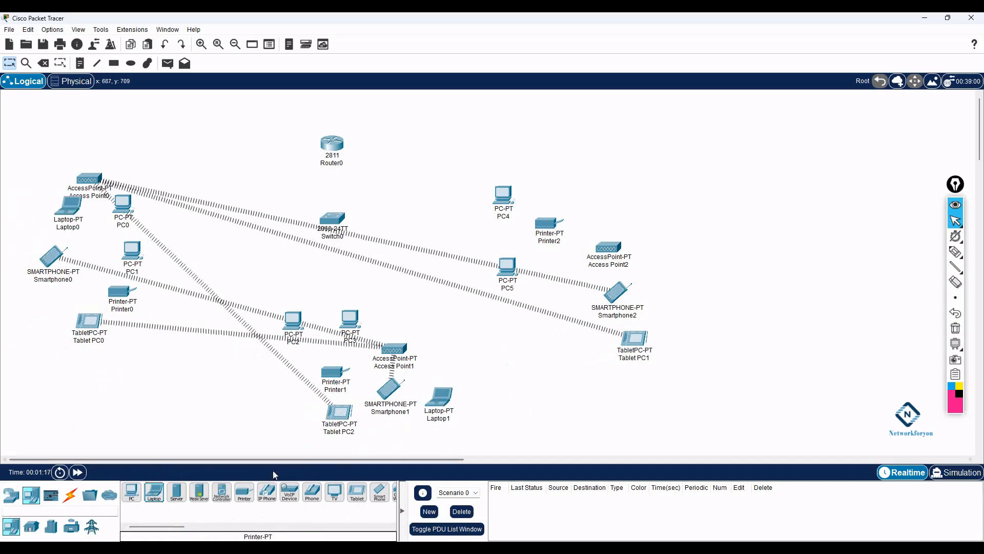
click(154, 492)
click(670, 276)
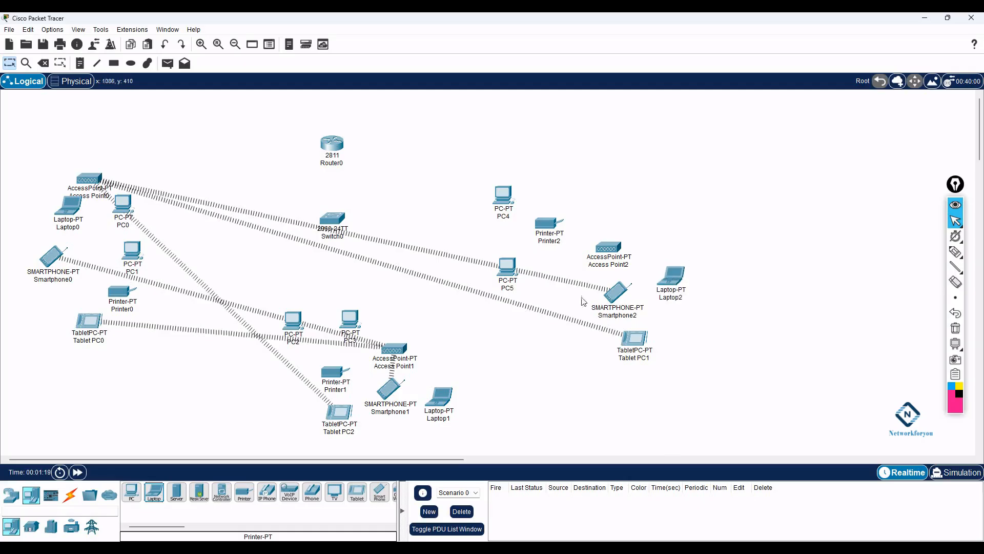
click(70, 494)
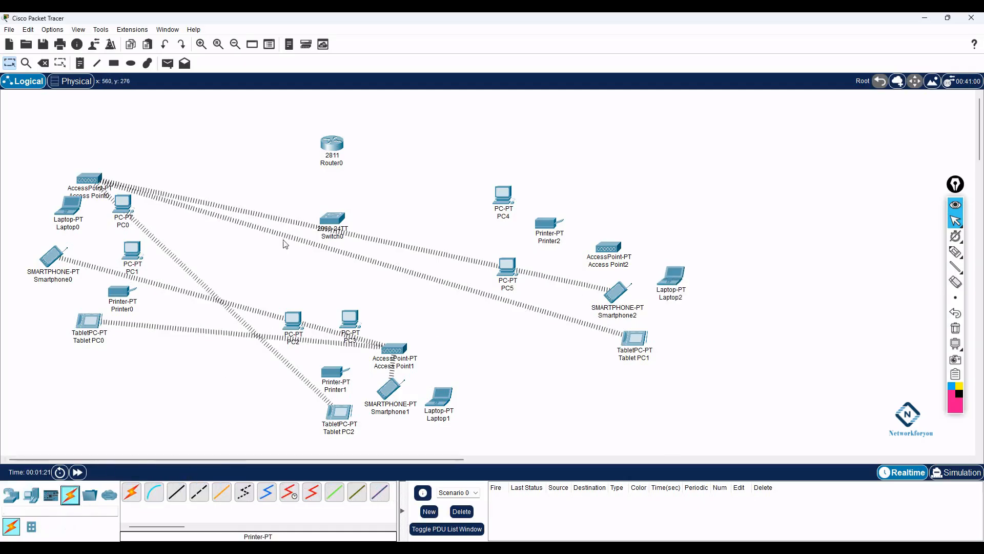
click(331, 165)
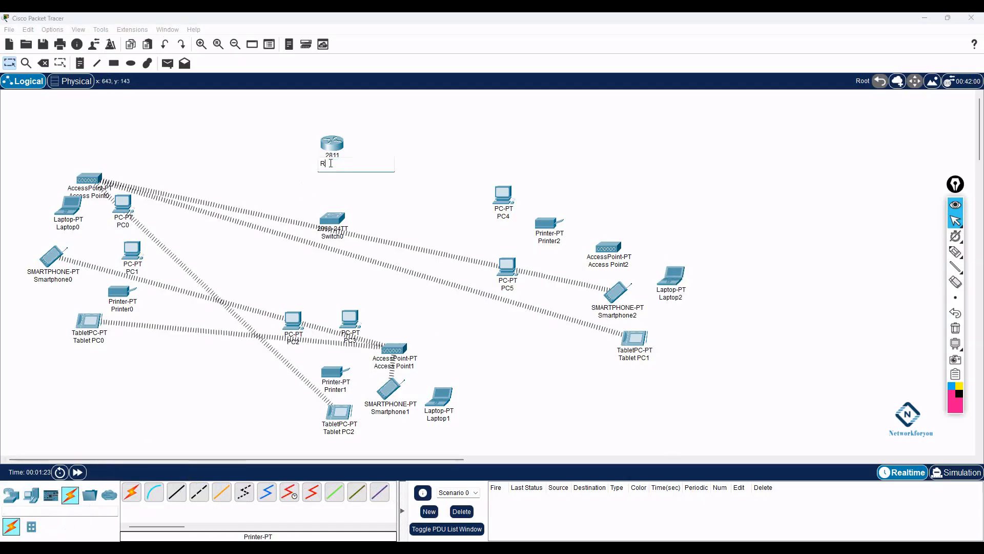
- Rename the router to R1 and the switch to SW1
key(Return)
click(333, 236)
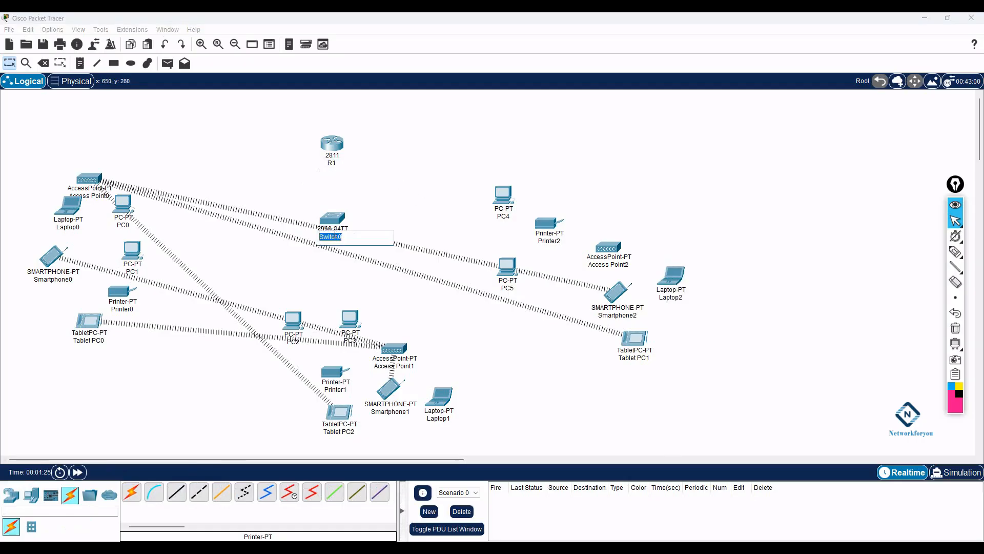
text(SW1)
key(Return)
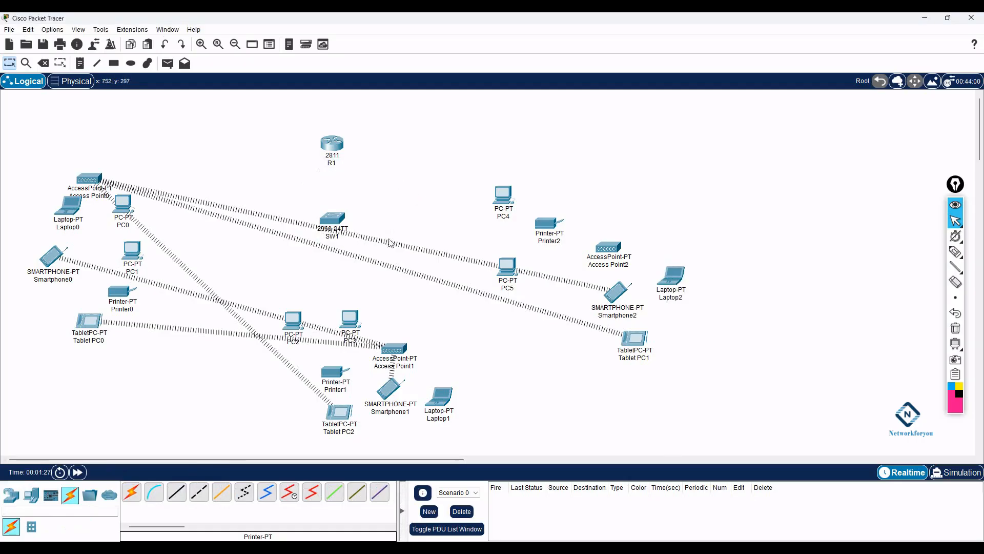
- Cable router R1, Access Point0 and PC0 to switch SW1 with automatic connections
click(136, 492)
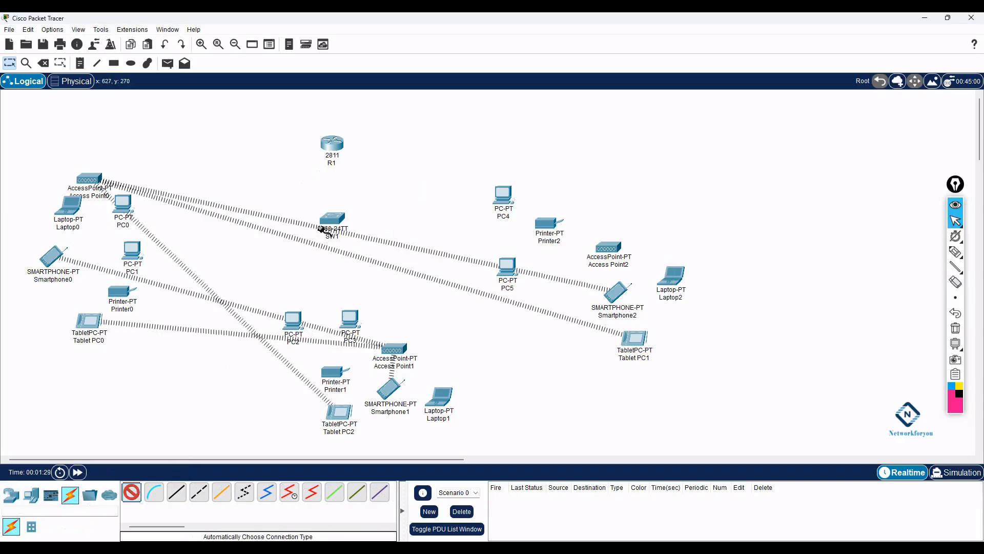
click(323, 151)
click(333, 224)
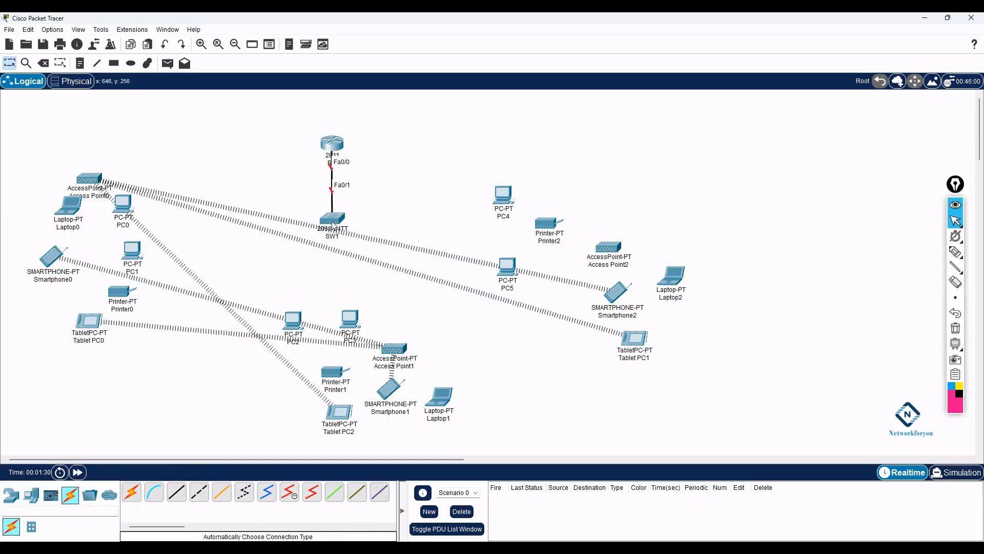
click(131, 492)
click(95, 180)
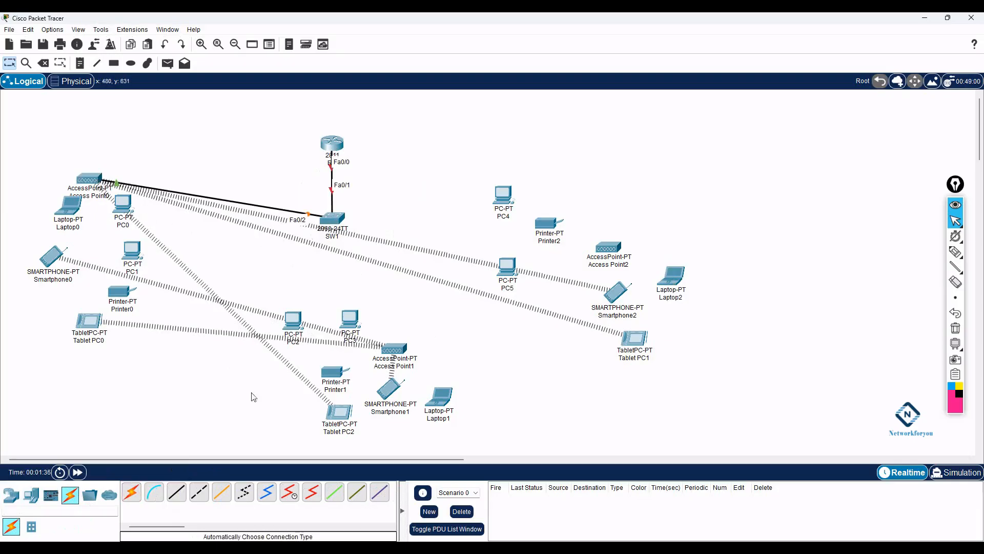
click(131, 492)
click(125, 209)
- Cable switch SW1 to PC1 and to Printer0
click(132, 491)
click(328, 222)
click(132, 250)
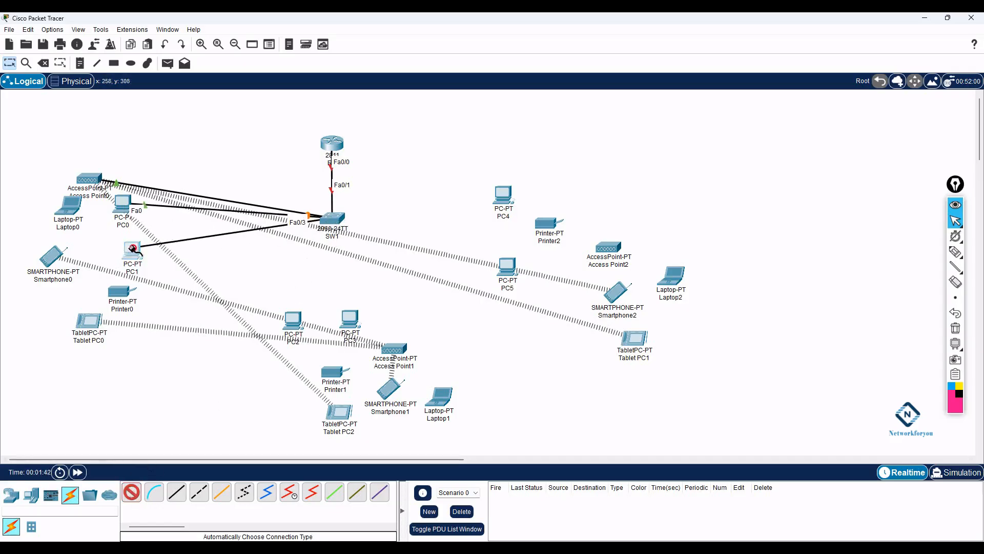
click(331, 221)
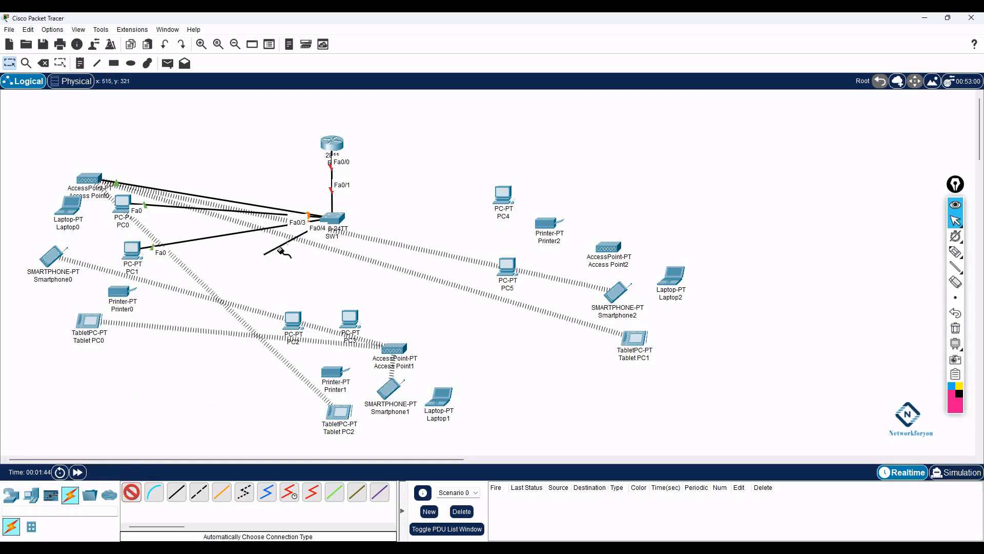
click(118, 295)
mouse_move(118, 296)
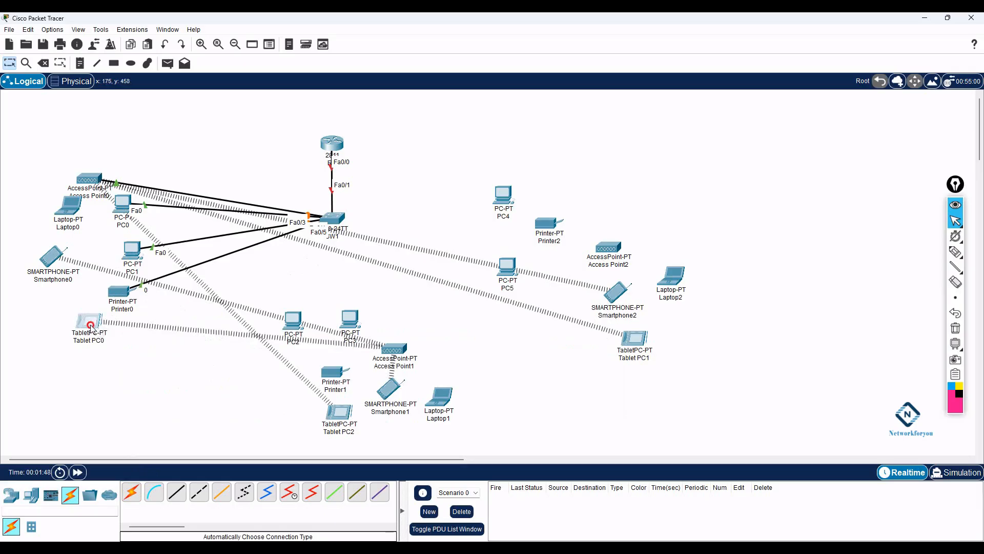
- Move Tablet PC0, Smartphone0 and Smartphone1 beside Access Point1, and Tablet PC1, Tablet PC2 and Smartphone2 beside Access Point0
drag(88, 321, 485, 398)
drag(46, 255, 509, 416)
drag(331, 418, 23, 278)
drag(633, 339, 79, 283)
drag(66, 206, 68, 323)
drag(614, 296, 17, 175)
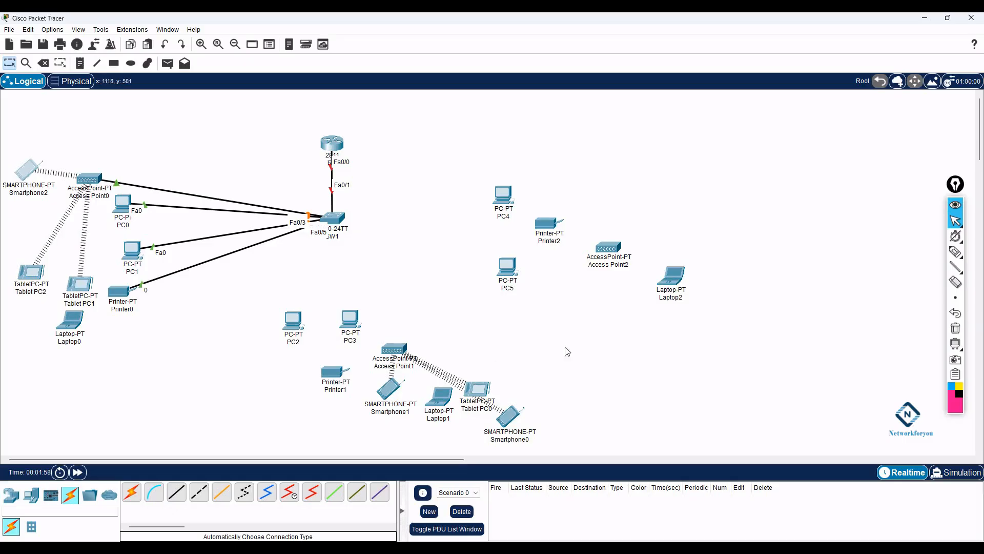
drag(405, 393, 345, 413)
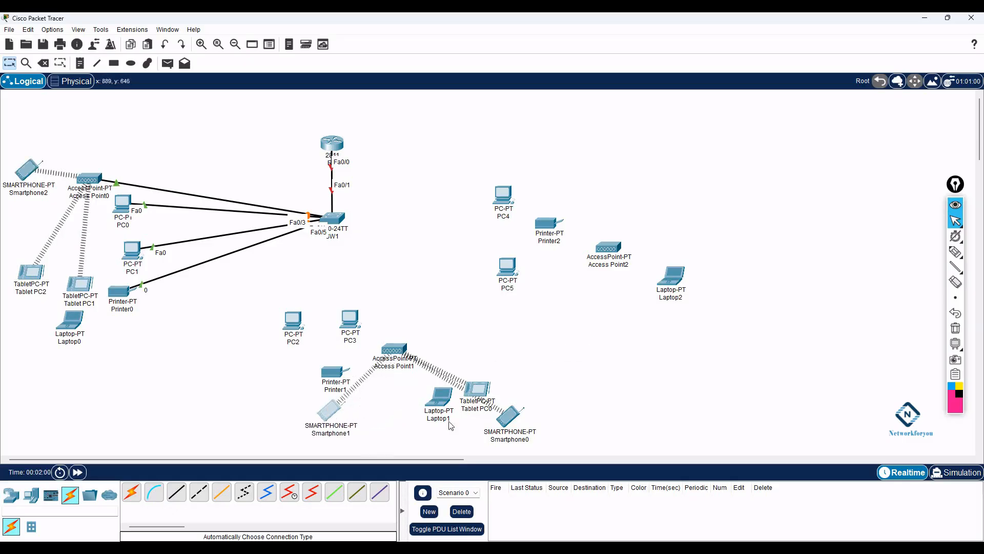
drag(481, 399, 508, 358)
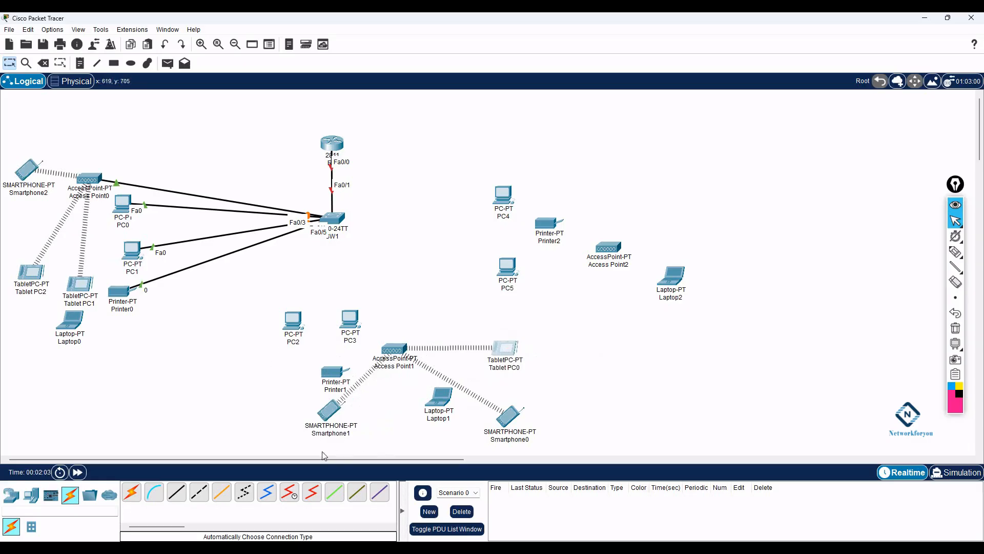
click(132, 492)
- Cable switch SW1 to PC2, PC3, Access Point1 and Printer1
click(332, 218)
click(293, 320)
click(335, 221)
click(350, 319)
click(340, 224)
click(394, 349)
click(334, 370)
click(341, 227)
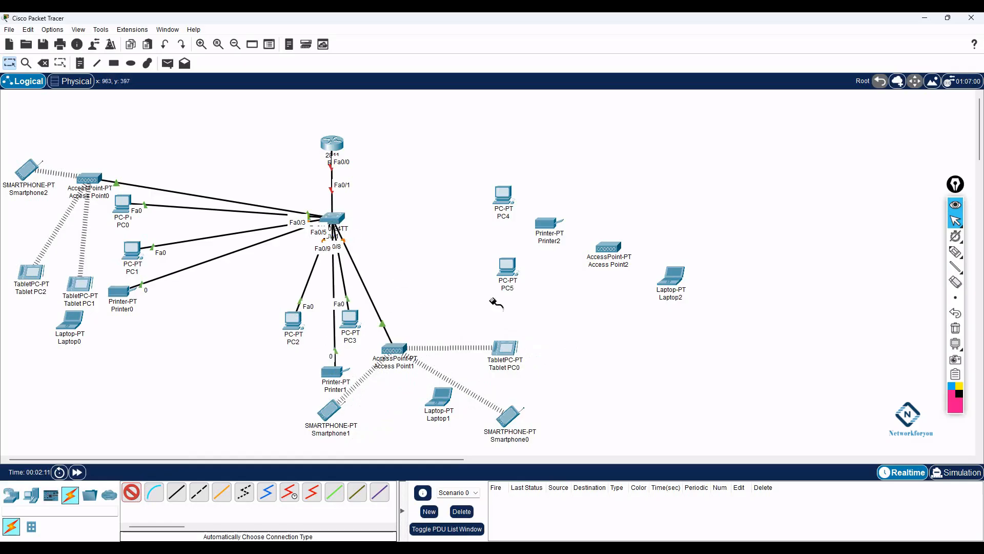
- Cable SW1 to PC4, Printer2, PC5 and Access Point2, then stop placing cables
click(334, 220)
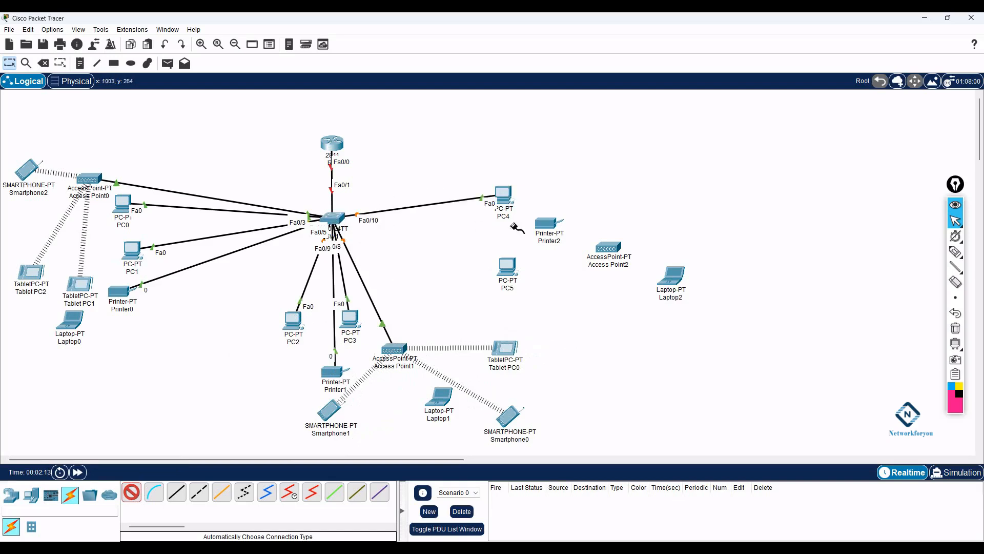
click(339, 222)
click(546, 223)
click(507, 268)
click(331, 222)
click(608, 248)
click(336, 221)
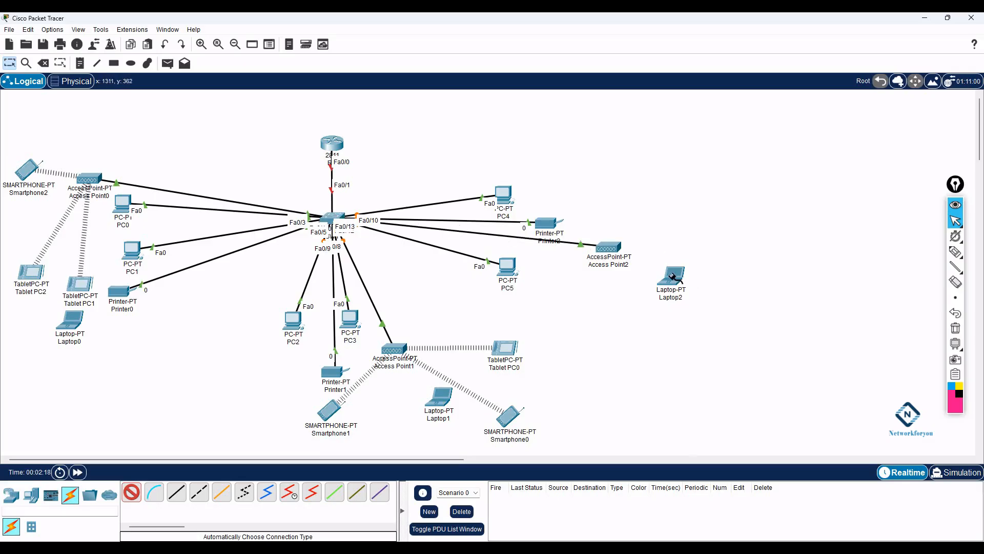
key(Escape)
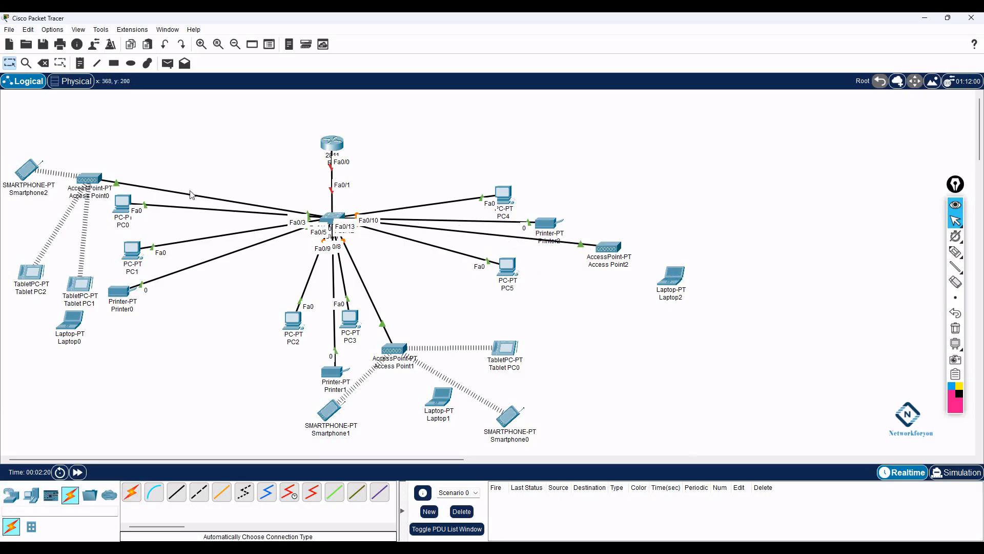
- Move Access Point0 and Smartphone2 up to the top-left corner
drag(93, 178, 80, 129)
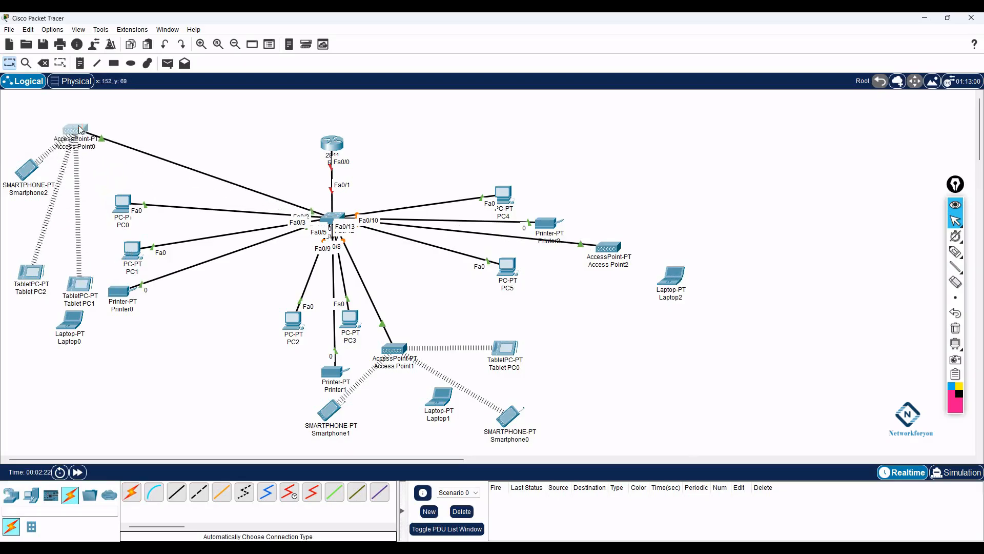
drag(30, 168, 29, 139)
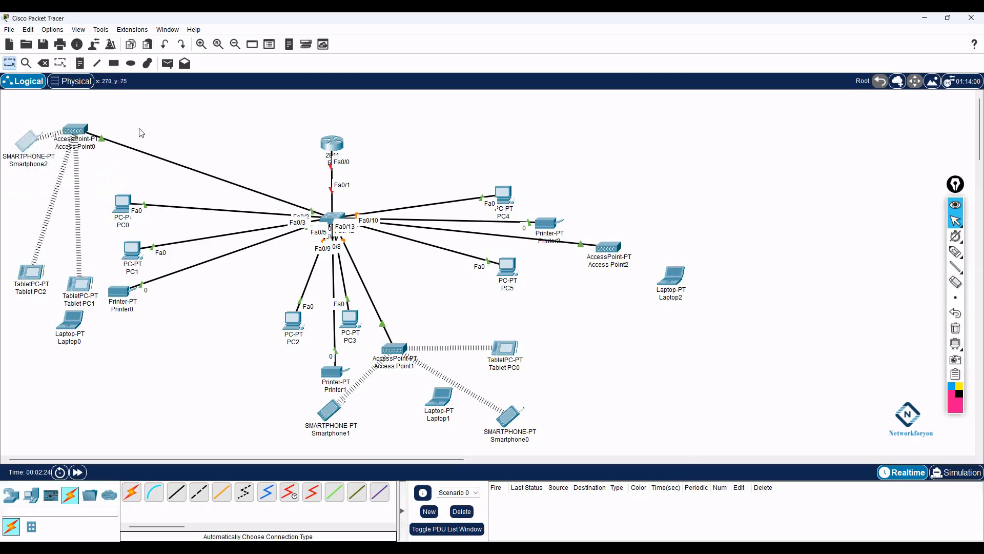
click(79, 62)
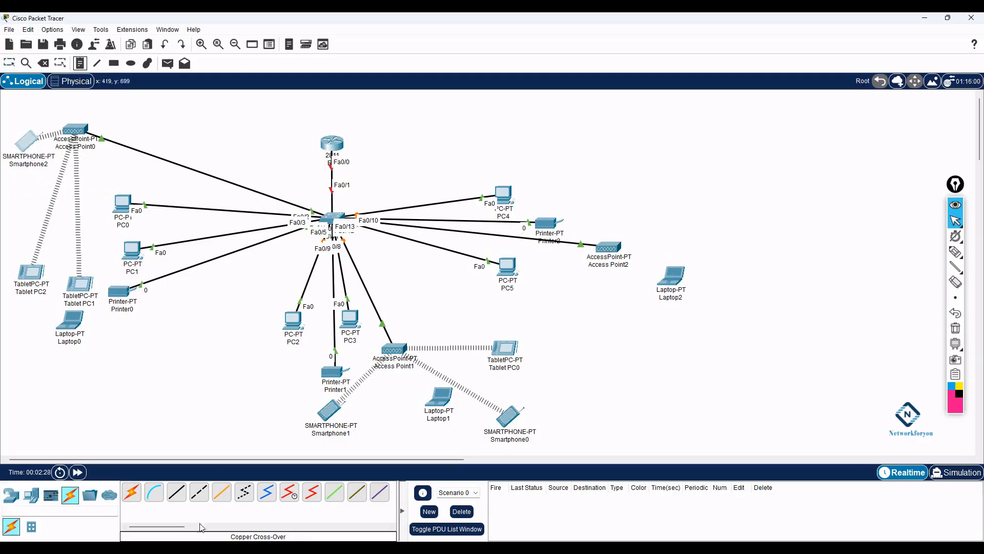
click(215, 549)
- Scroll up to the requirements list and highlight 'IT, HR and Customer service' in item 2
scroll(490, 401, up, 15)
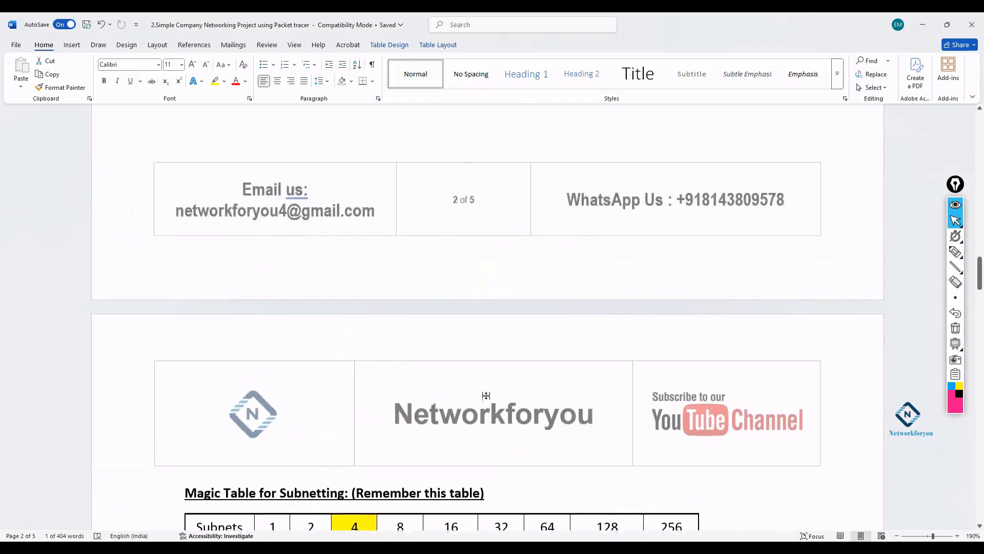
scroll(481, 394, up, 1)
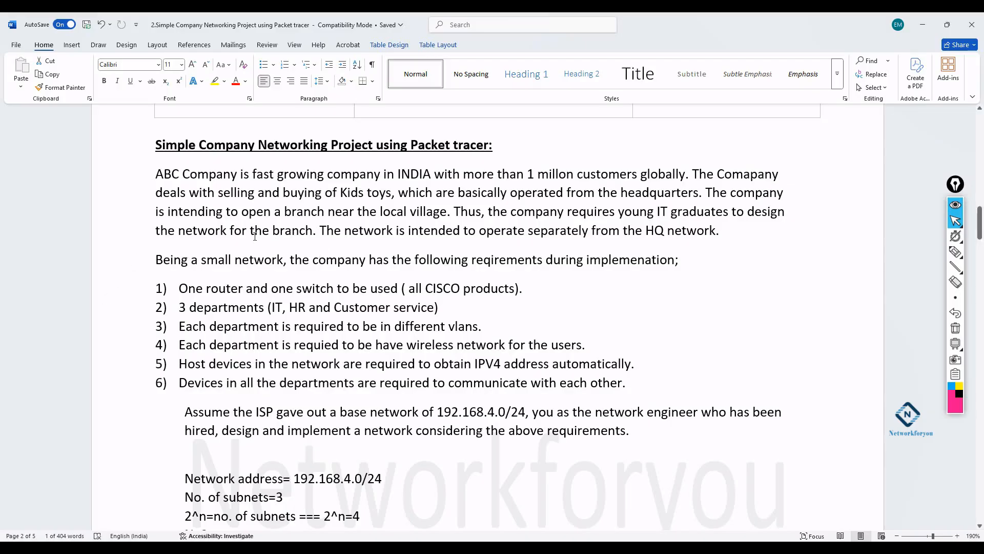
drag(270, 307, 435, 307)
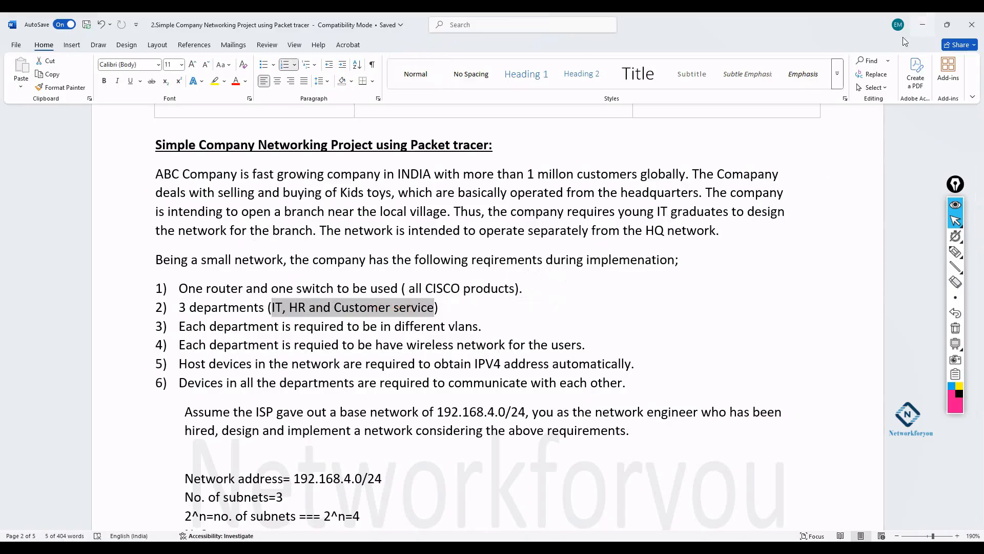
click(923, 25)
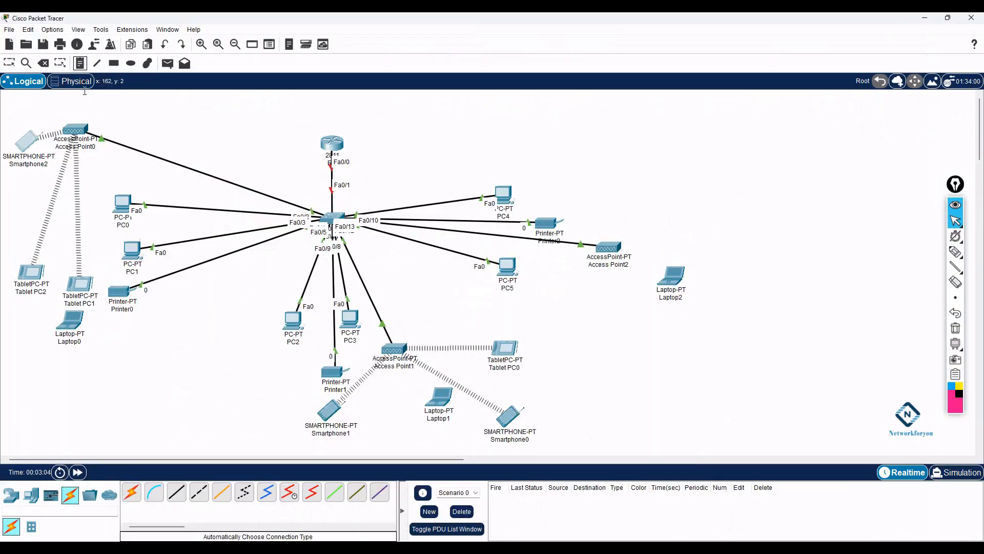
- In Access Point0's Config > Port 1, replace the default SSID with IT
click(9, 63)
click(76, 129)
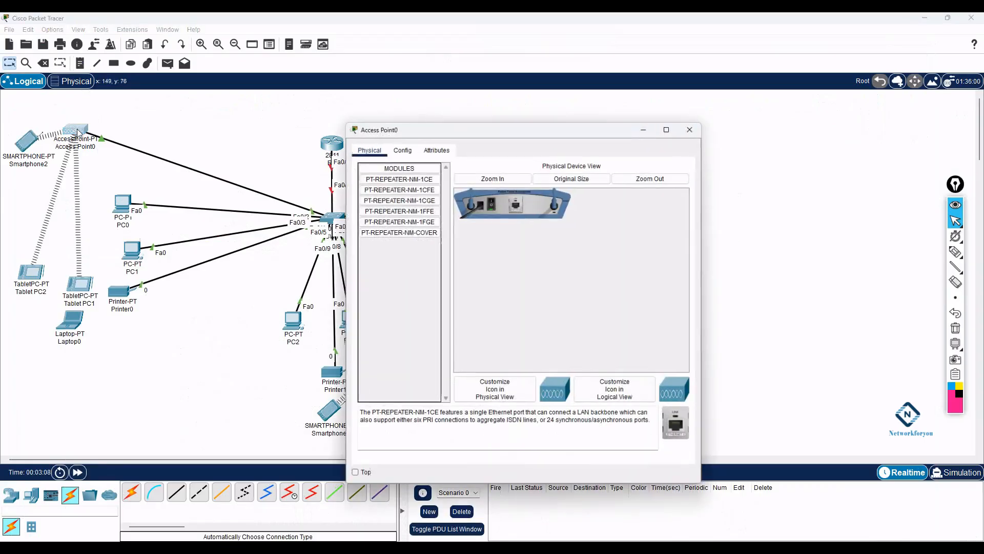
click(402, 148)
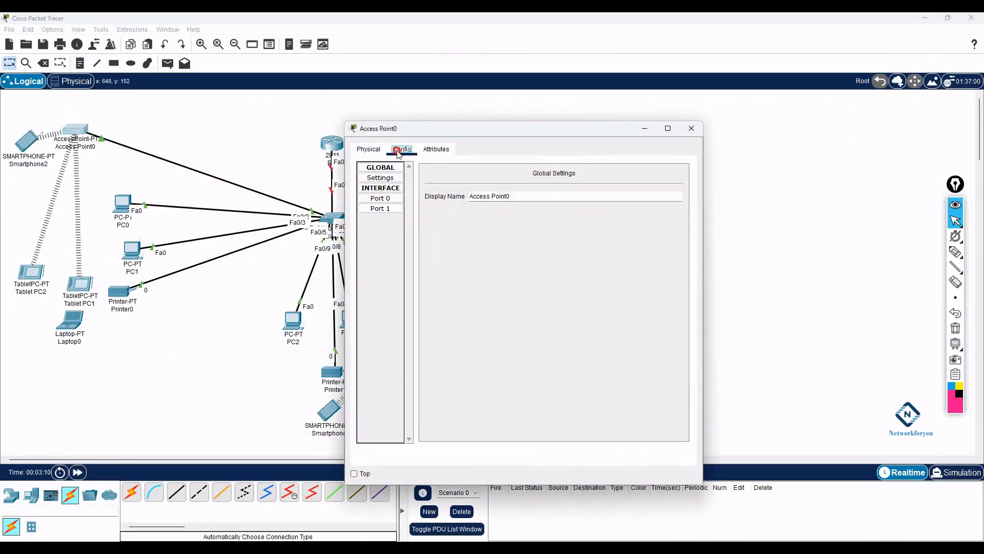
click(390, 200)
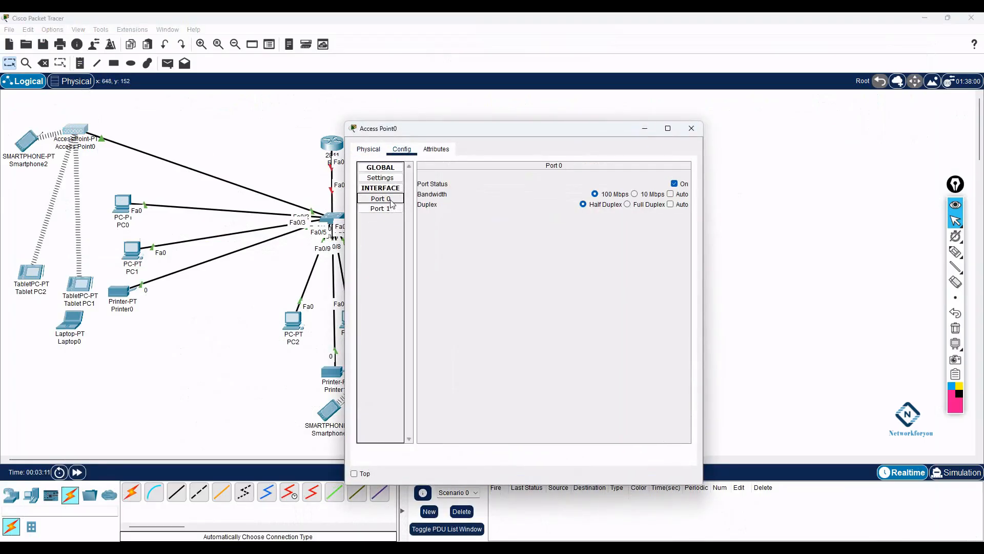
click(387, 208)
double_click(566, 193)
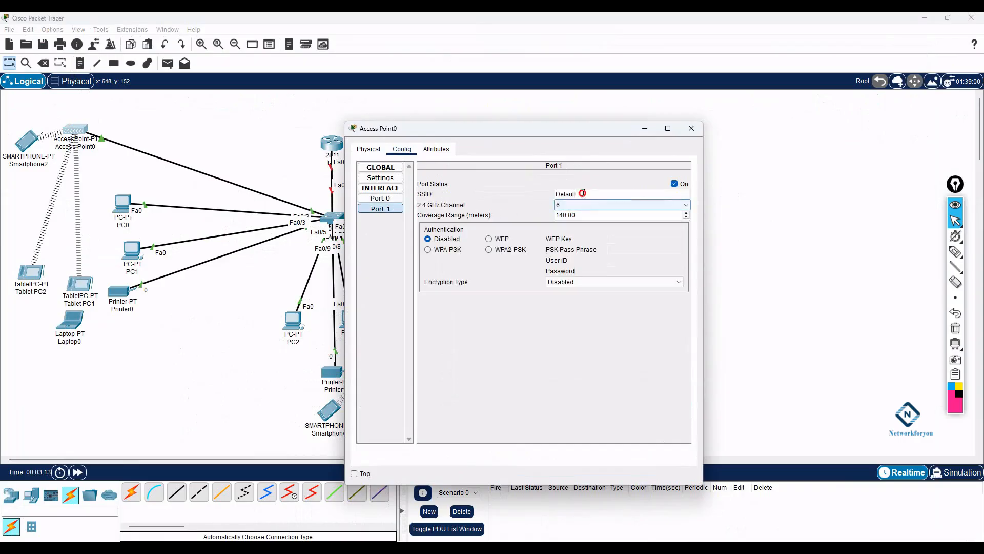
key(BackSpace)
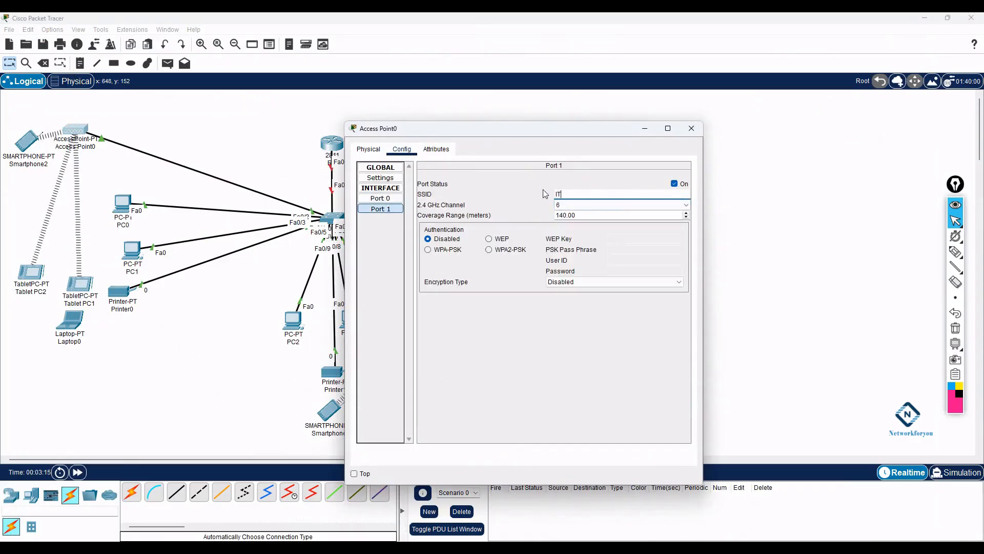
key(Return)
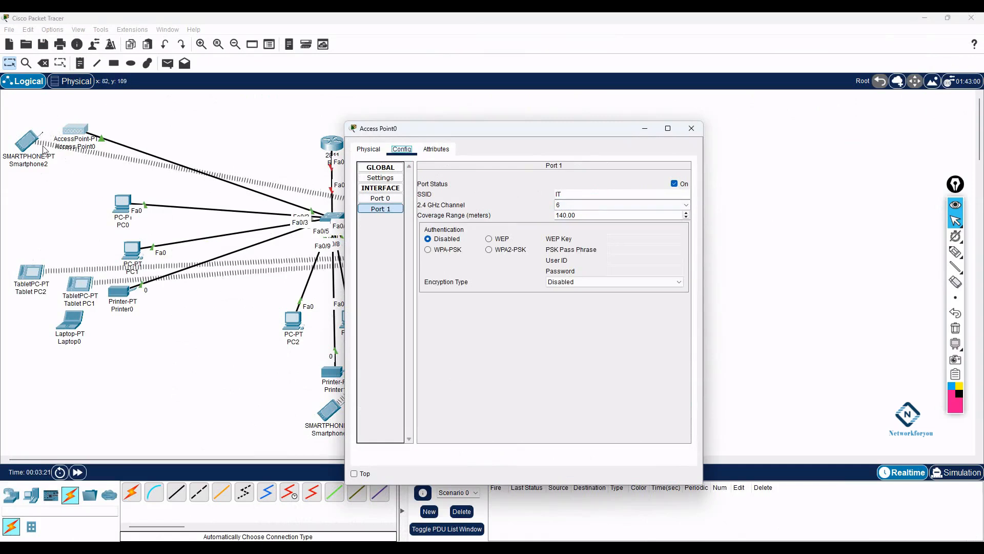
drag(371, 132, 391, 136)
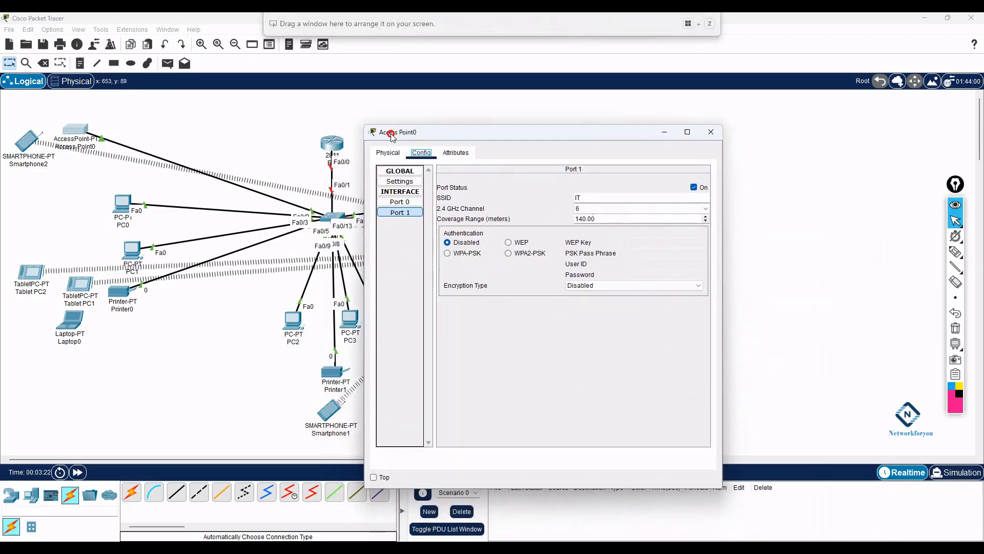
- Secure Port 1 with WPA2-PSK and a pass phrase, then begin extending the SSID to IT-WIFI
click(509, 253)
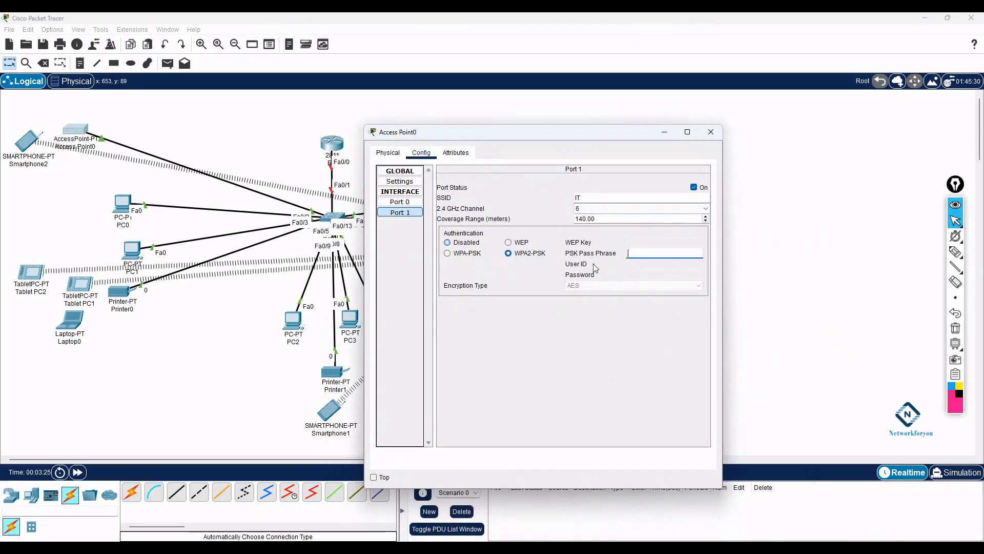
click(645, 253)
text(IT@12345)
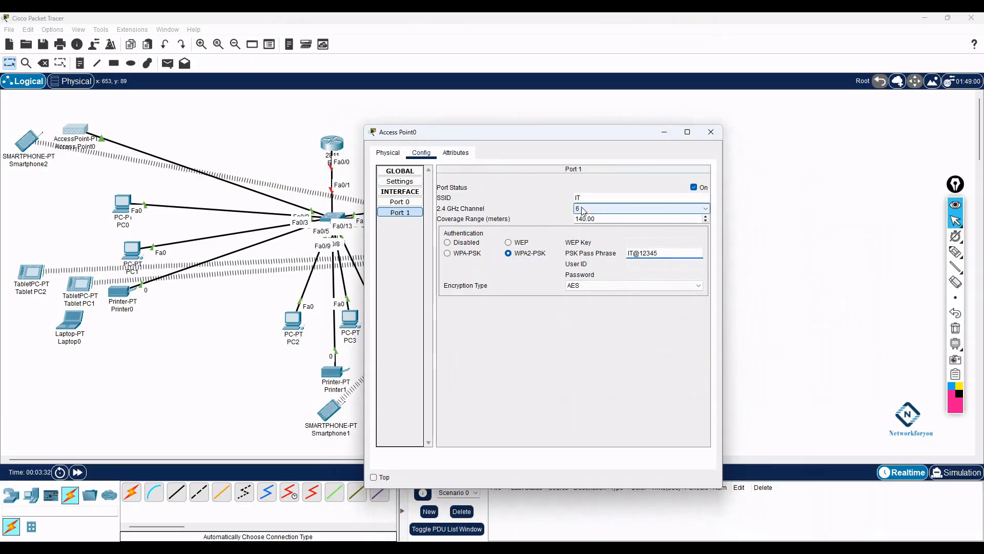
click(600, 199)
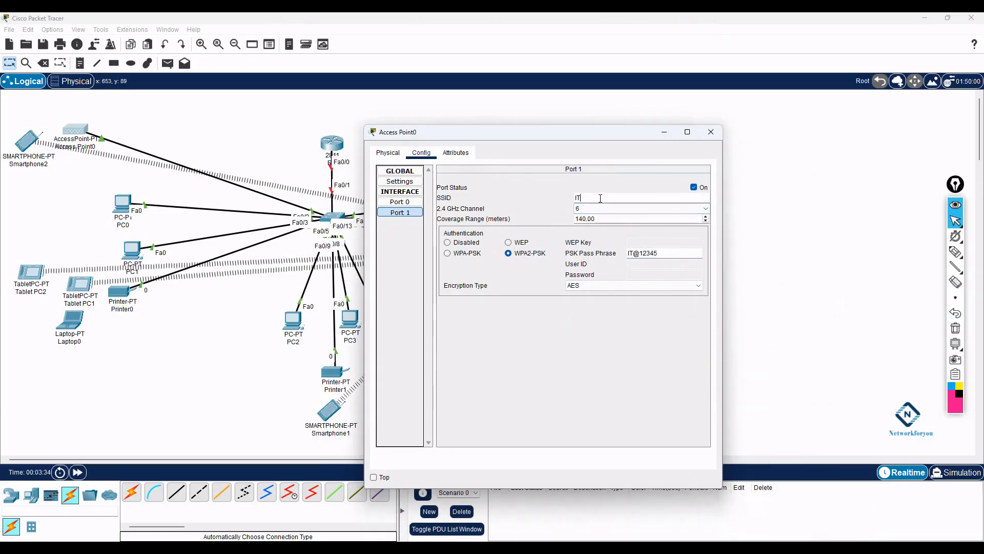
text(-WIFI)
- Give Access Point1's Port 1 the SSID HR-WIFI with WPA2-PSK and a pass phrase
click(711, 132)
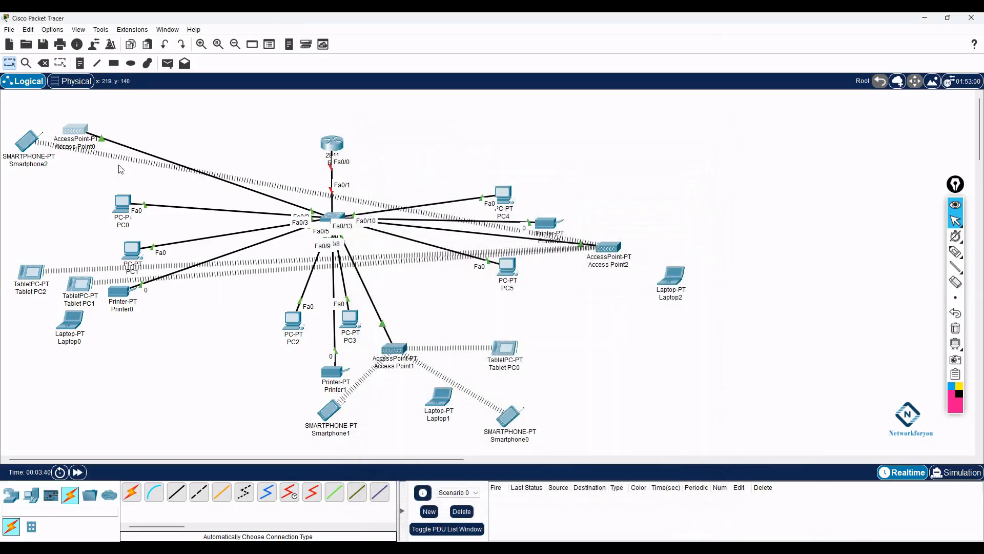
click(398, 355)
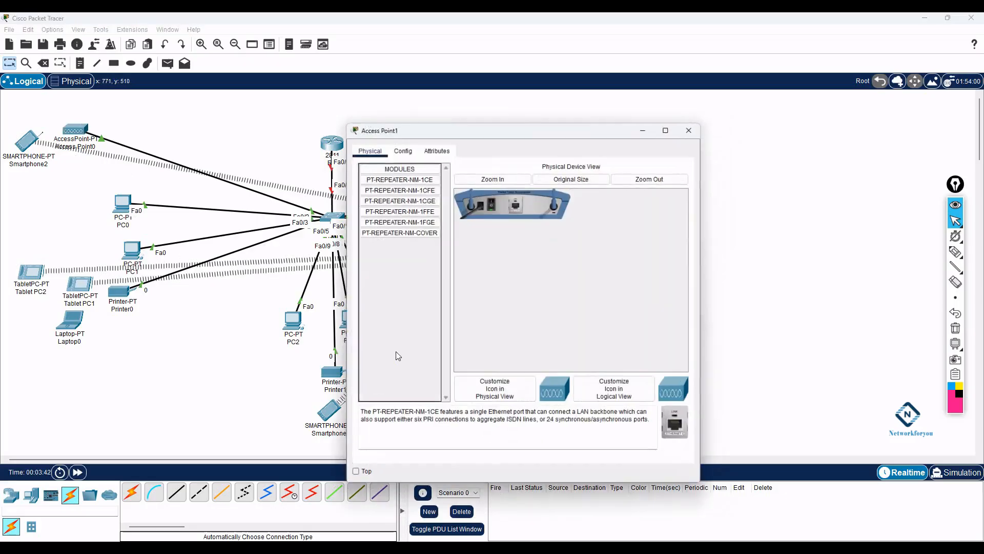
click(409, 151)
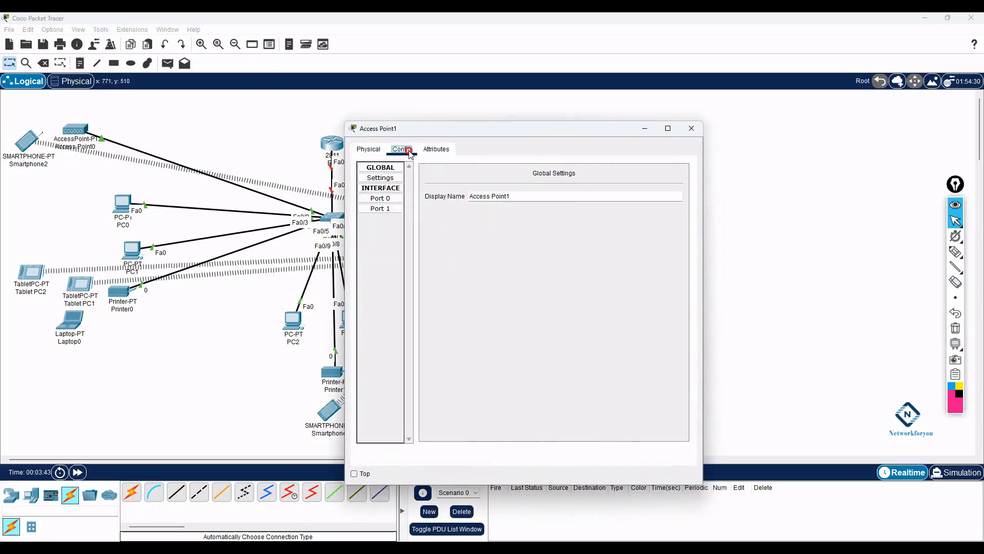
click(390, 209)
drag(585, 191, 538, 195)
text(H)
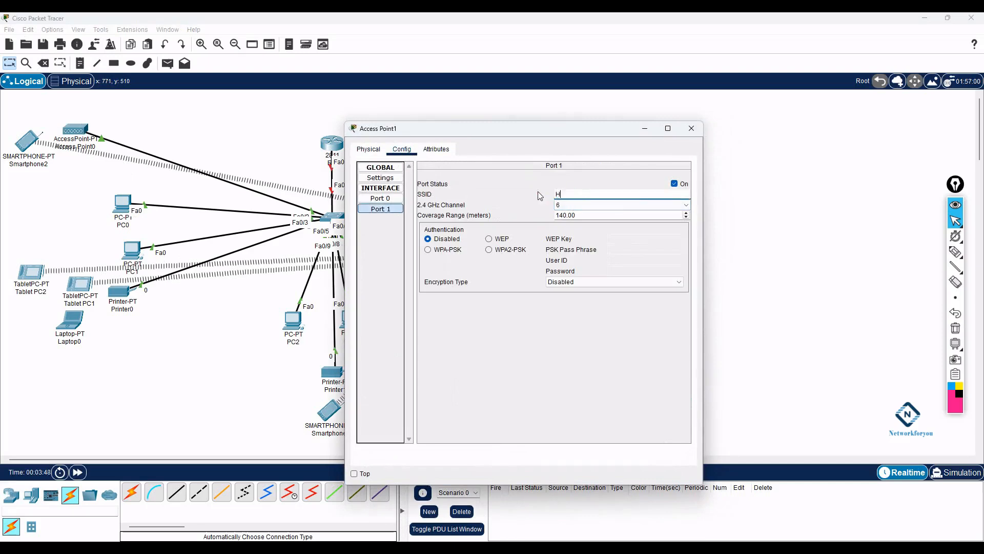
text(R-WIFI)
click(490, 250)
click(618, 248)
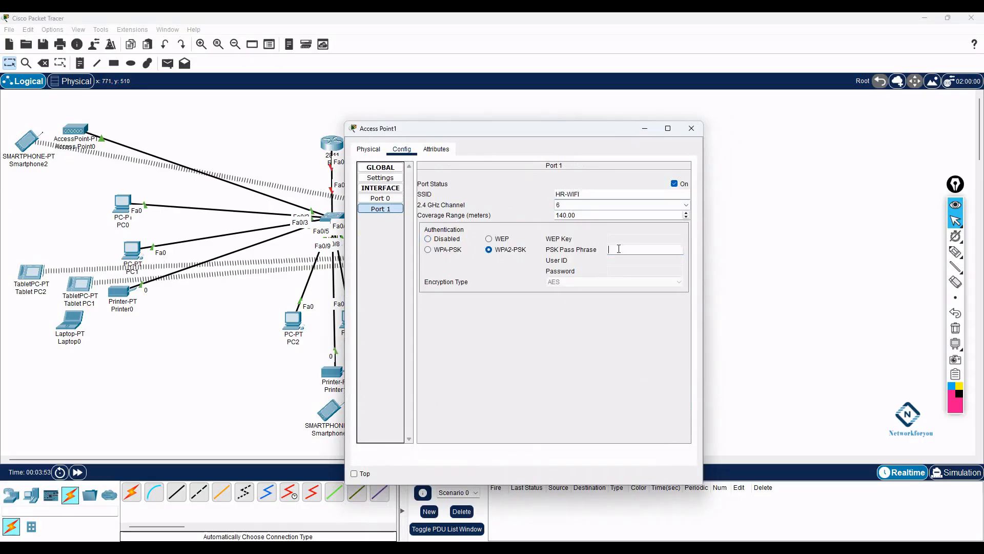
text(HR@12345)
click(691, 128)
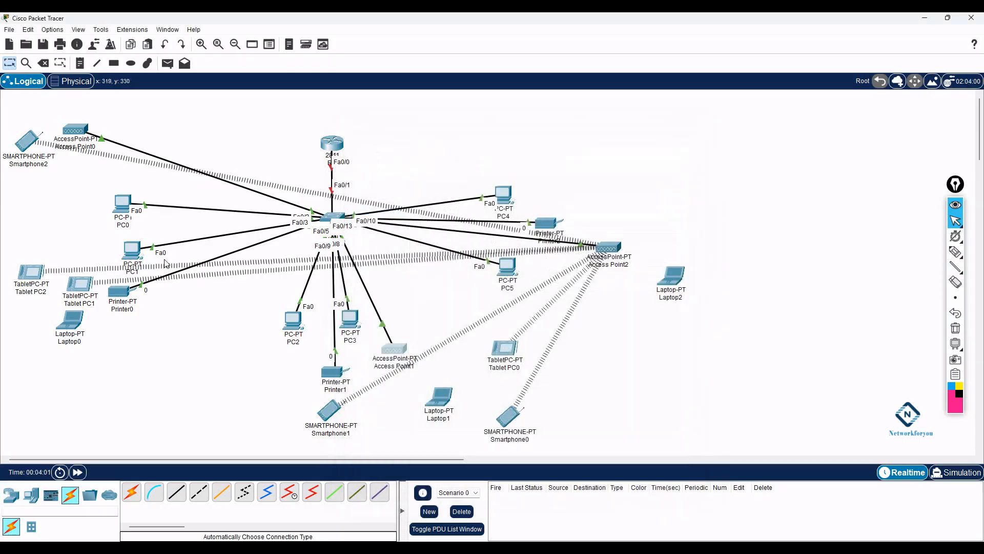
- Review Access Point0's Port 1 wireless settings and close its window
click(78, 128)
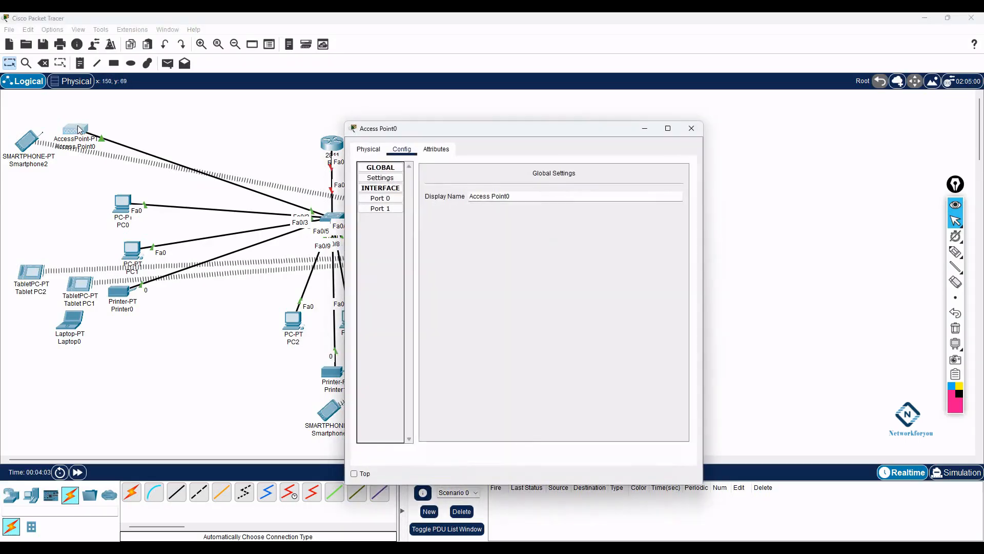
click(395, 208)
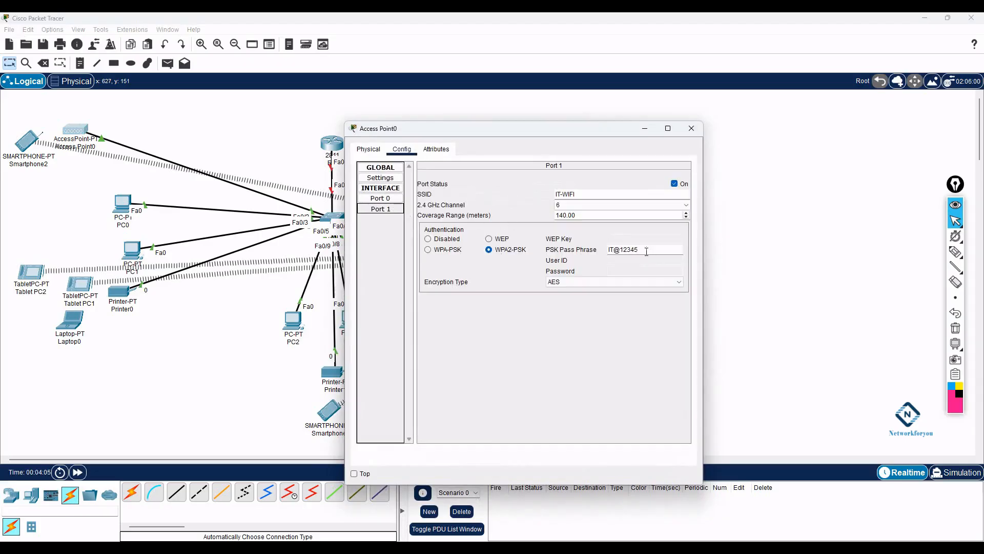
click(692, 128)
- Set Access Point2's Port 1 SSID to CS-WIFI with WPA2-PSK and a pass phrase
click(610, 246)
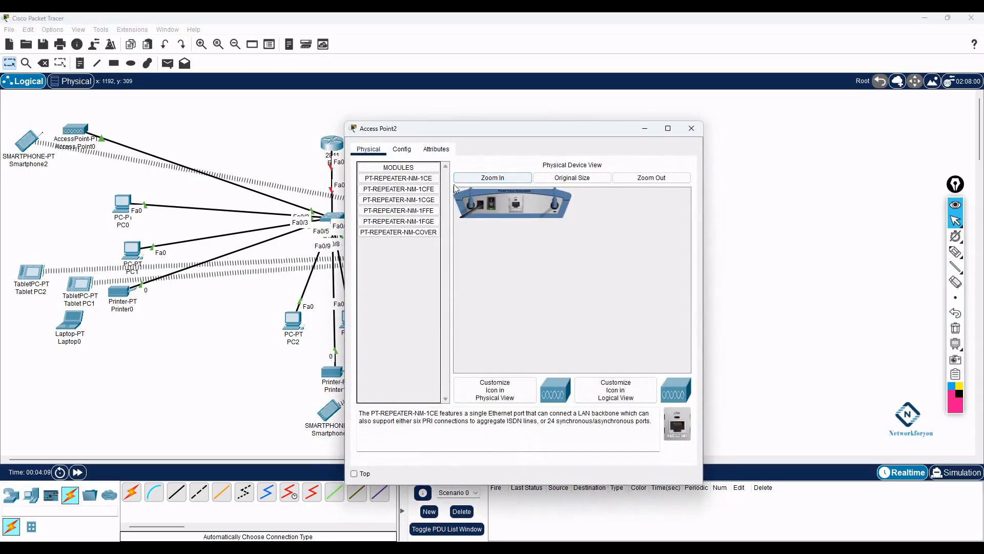
click(402, 149)
click(390, 210)
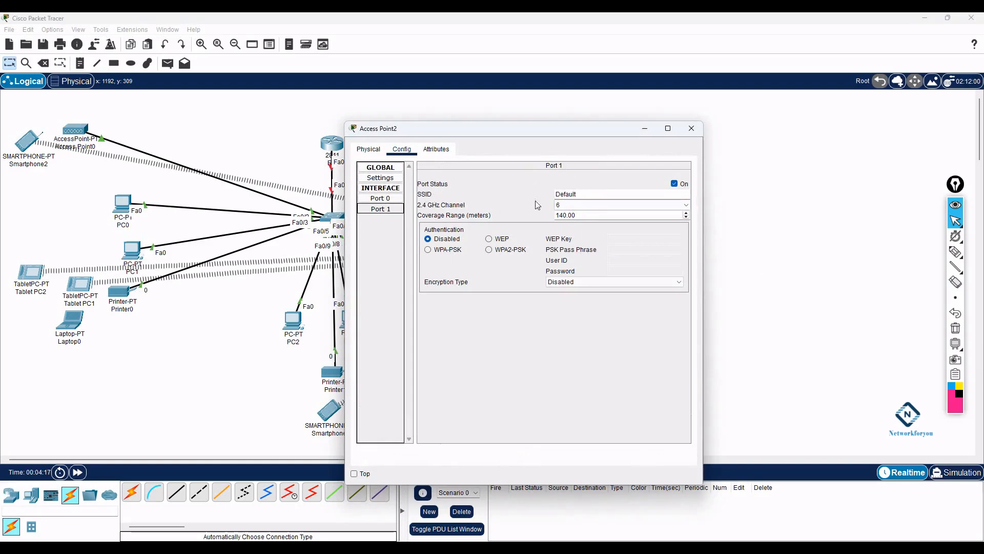
drag(579, 195, 552, 194)
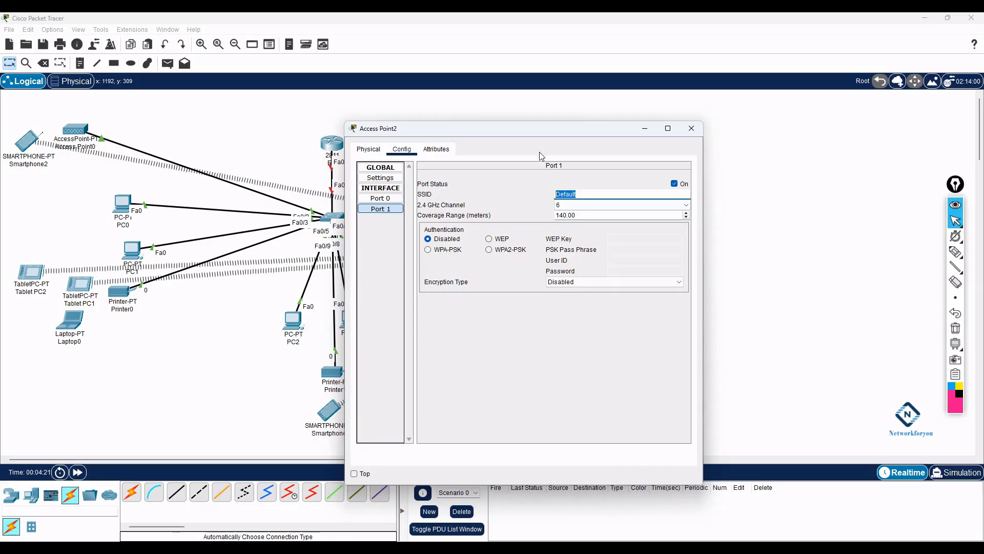
text(CS-WIFI)
click(489, 249)
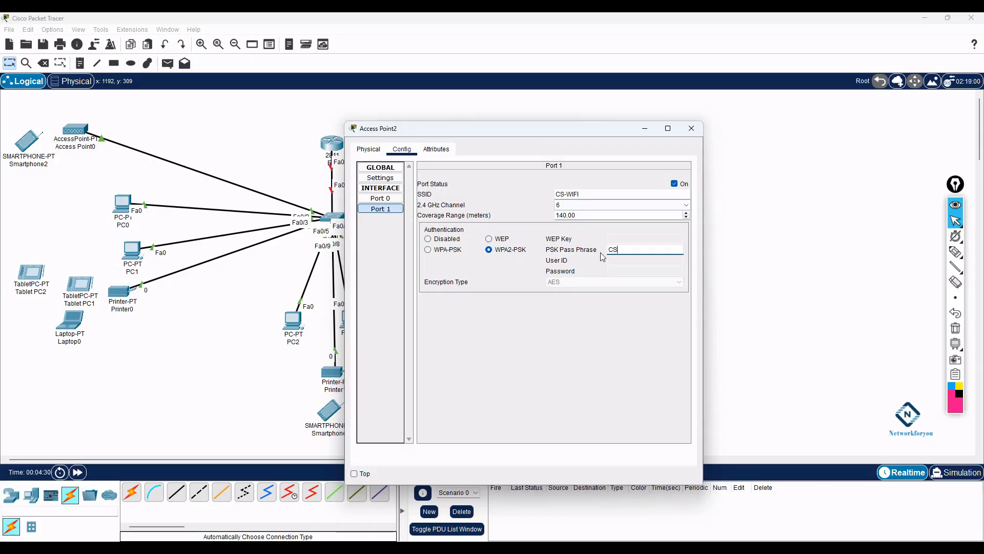
text(CS@12345)
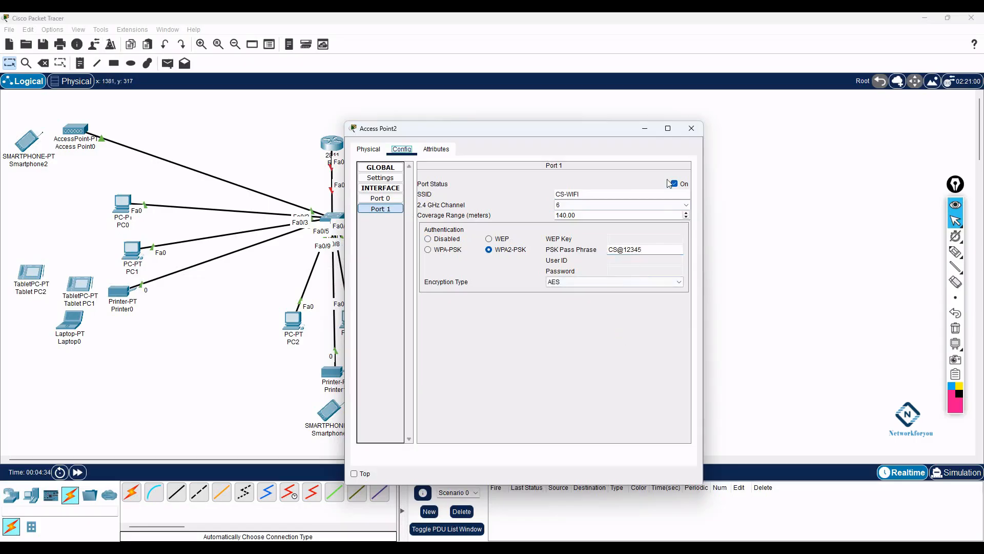
click(692, 128)
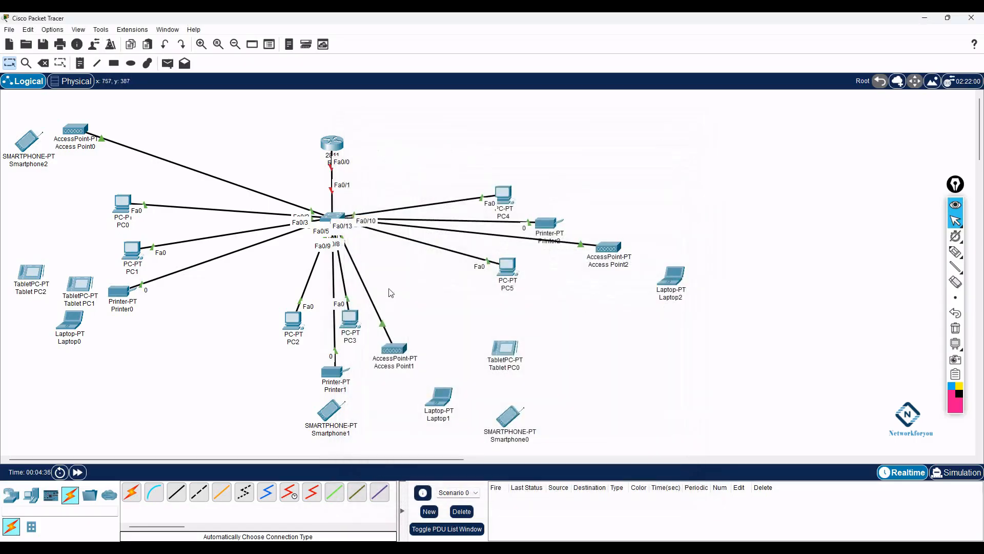
- Tidy the left devices: router up slightly, PC0, PC1, Printer0 and Access Point0 aligned in a column
drag(331, 152, 328, 134)
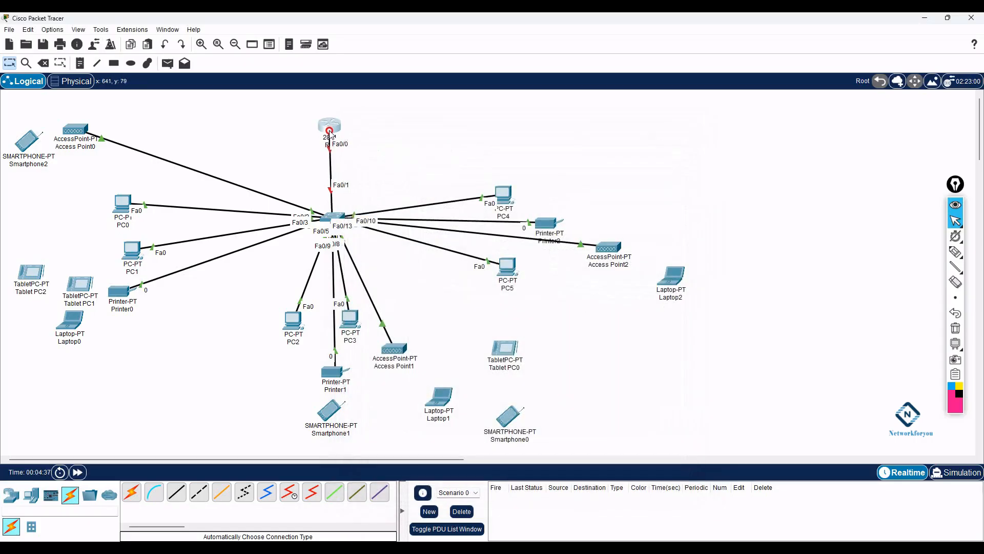
drag(122, 212, 84, 184)
drag(133, 252, 117, 229)
drag(124, 291, 147, 259)
drag(113, 229, 142, 225)
drag(89, 183, 137, 187)
drag(77, 131, 128, 146)
- Draw a solid yellow-green filled rectangle around the left device group
click(114, 63)
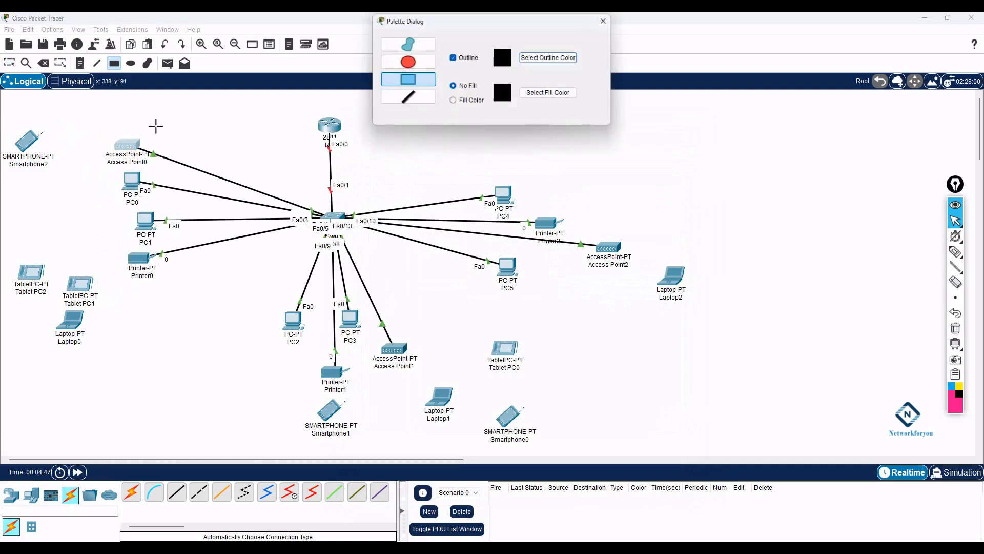
click(536, 100)
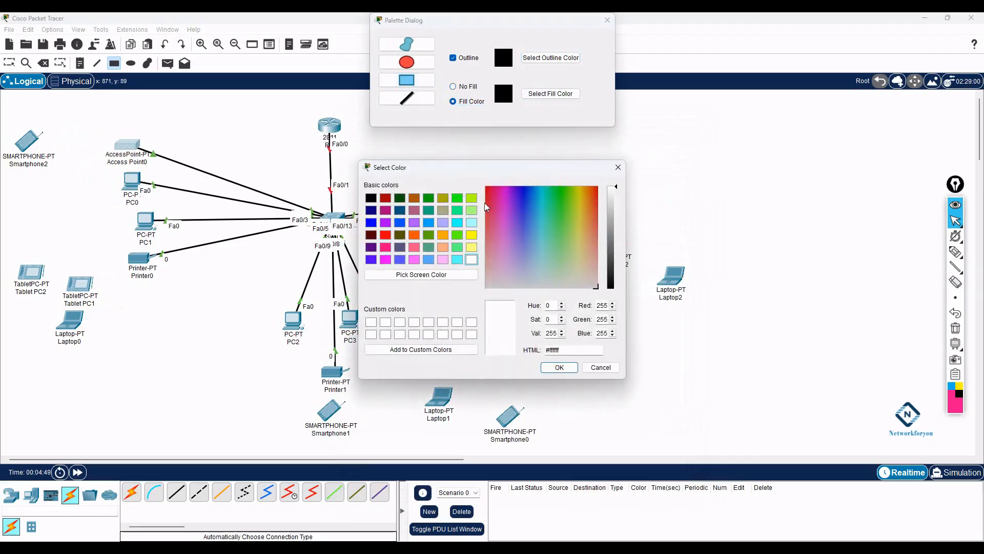
click(516, 272)
click(557, 366)
drag(44, 116, 203, 204)
mouse_move(208, 326)
mouse_down()
mouse_move(211, 360)
mouse_move(237, 363)
mouse_up()
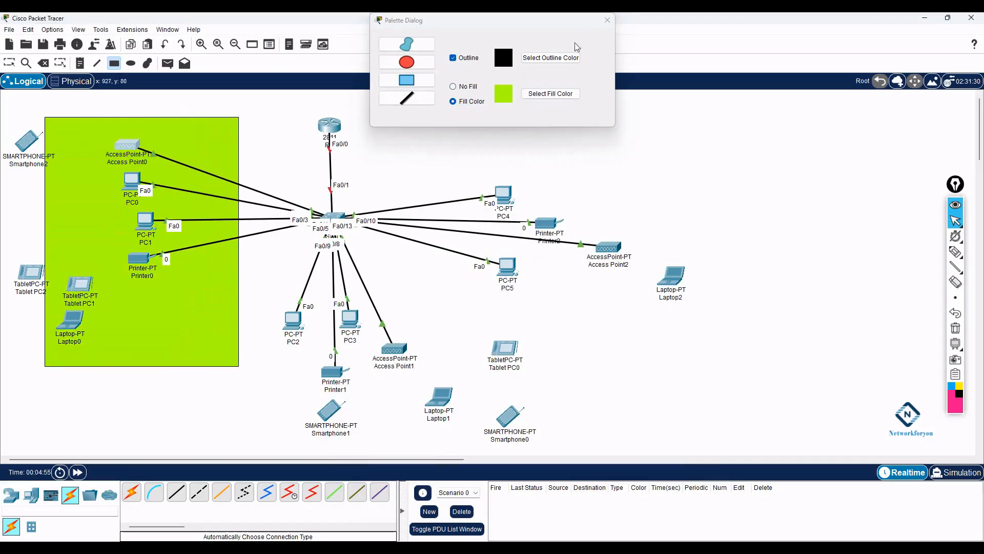
- Draw a light-cyan filled rectangle around the lower-middle devices
click(553, 93)
click(471, 222)
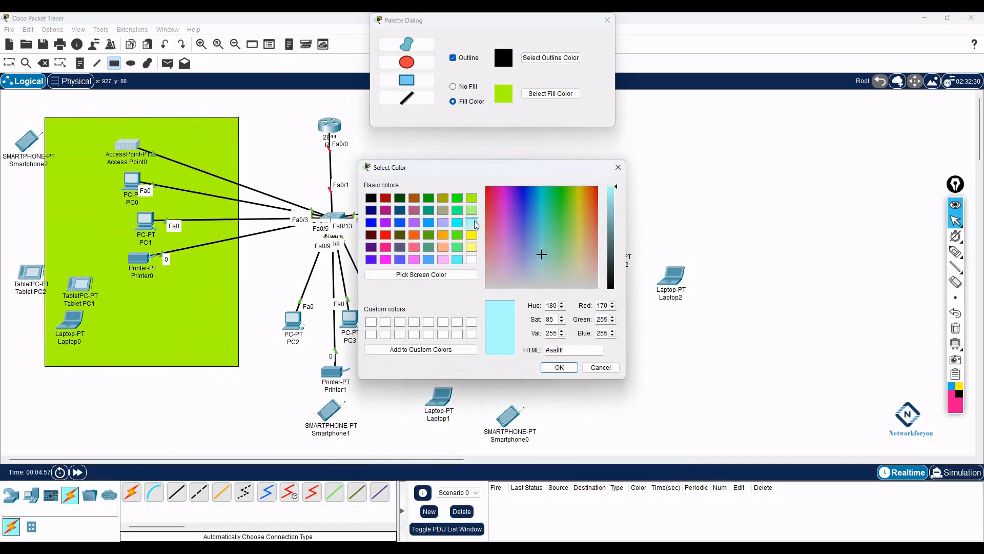
click(559, 367)
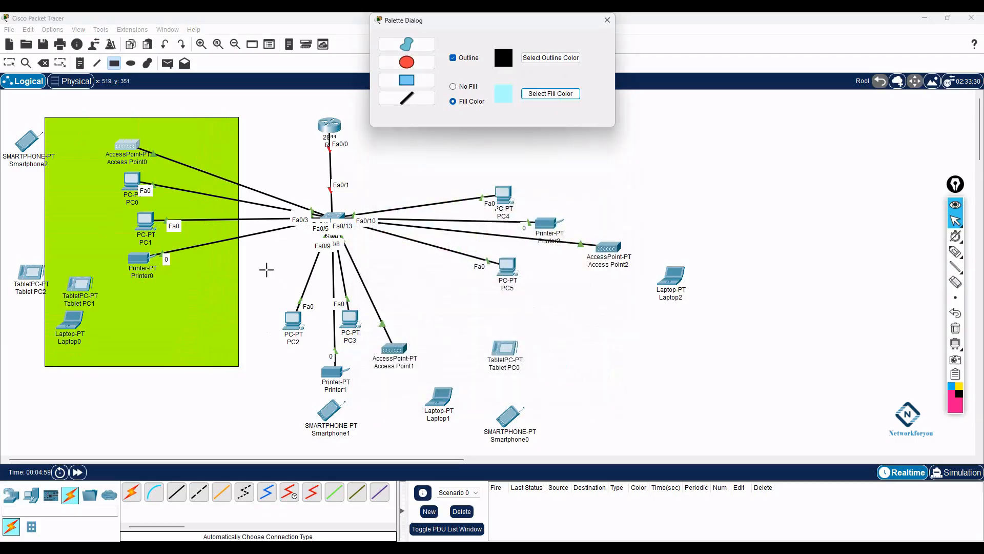
drag(270, 252, 512, 449)
- Draw a light-yellow filled rectangle at the upper right and nudge the green zone into place
click(550, 93)
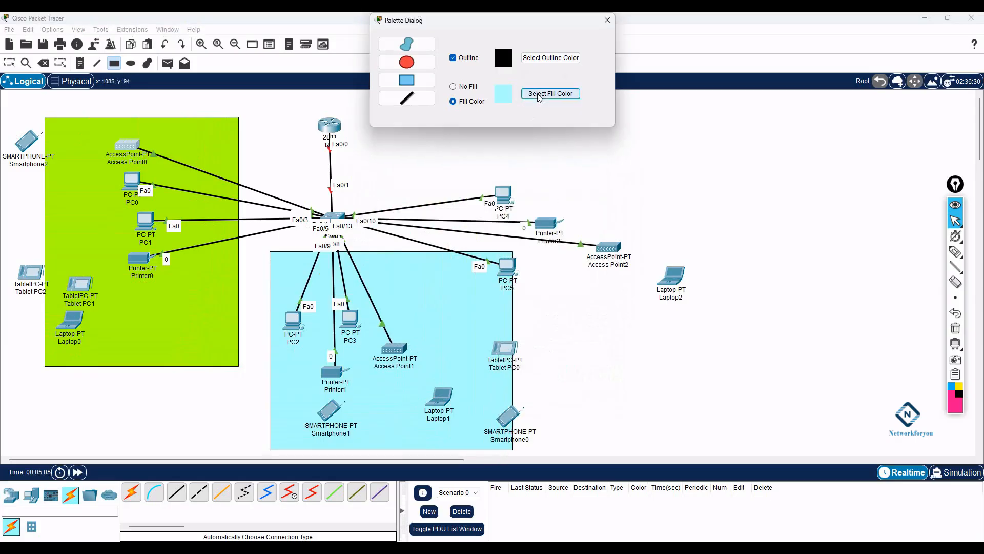
click(471, 247)
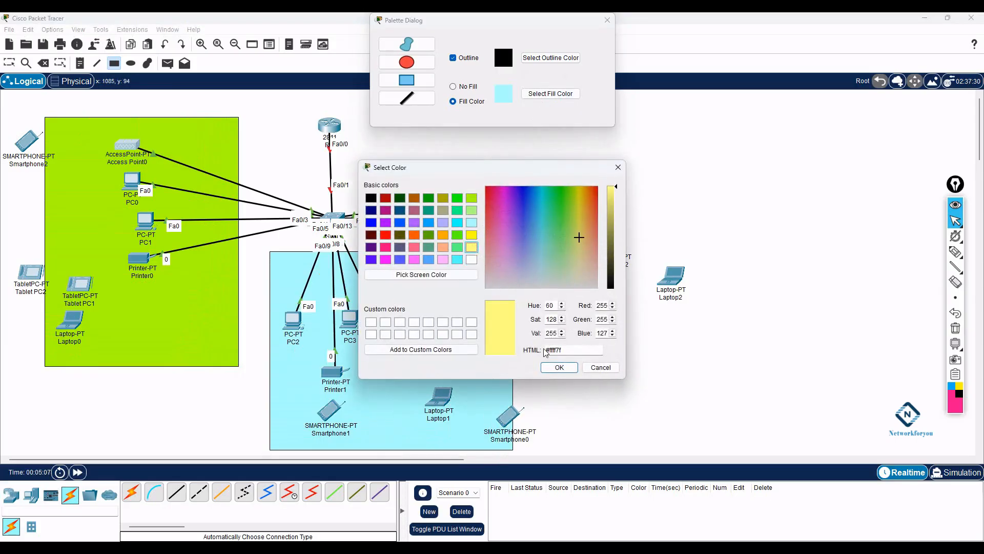
click(544, 369)
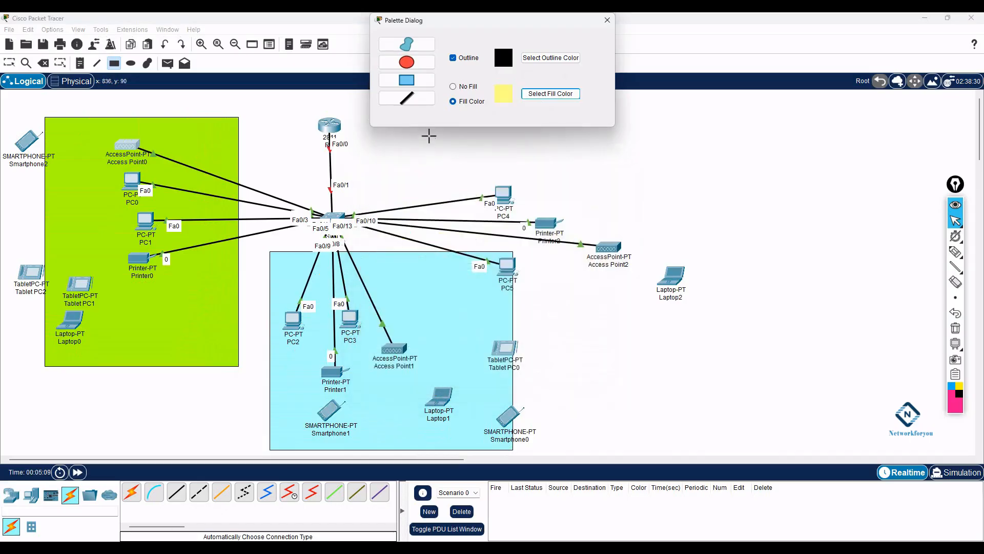
drag(472, 19, 131, 19)
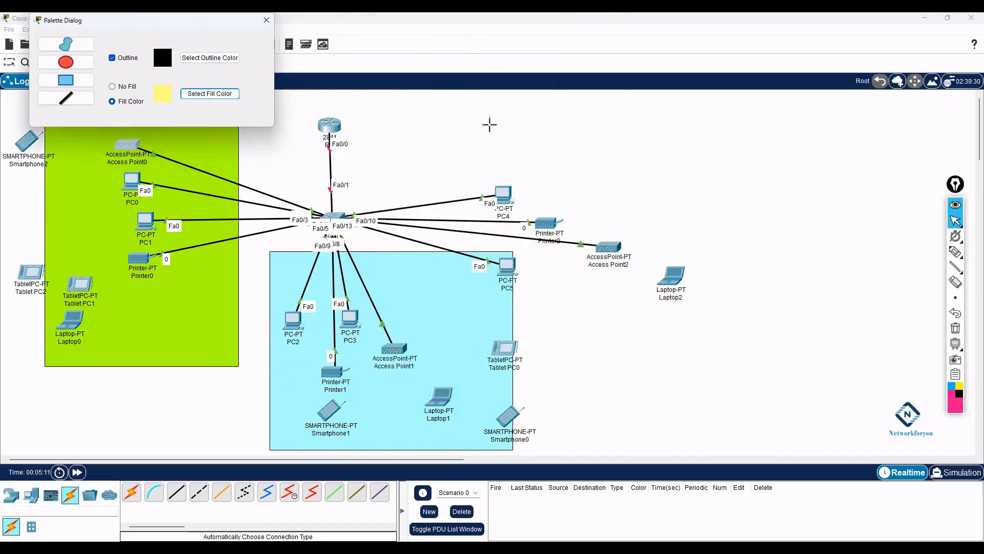
mouse_move(416, 105)
mouse_down()
mouse_move(691, 171)
mouse_move(762, 254)
mouse_move(758, 241)
mouse_move(759, 253)
mouse_move(710, 249)
mouse_up()
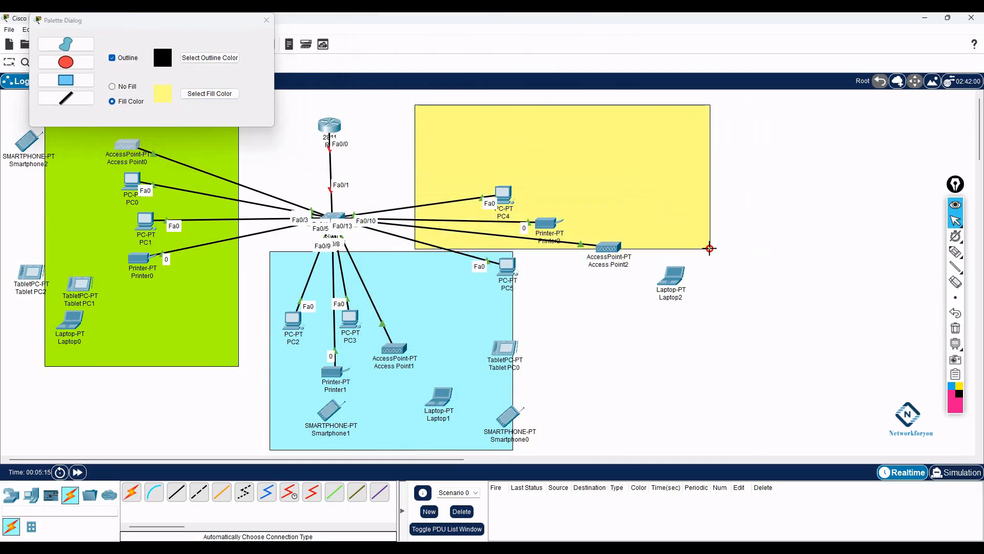
click(265, 21)
drag(181, 309, 175, 305)
- Reposition the cyan and yellow zones, then move PC4, Printer2, Access Point2 and Laptop2 into yellow
drag(303, 384, 272, 381)
drag(639, 203, 634, 169)
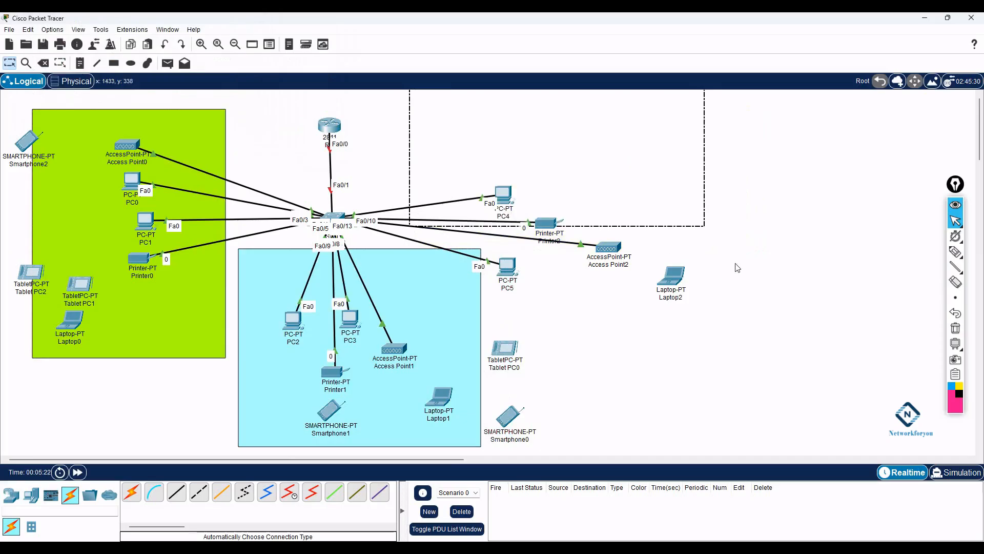
drag(505, 194, 503, 112)
drag(557, 227, 571, 141)
drag(608, 248, 608, 150)
drag(671, 279, 644, 153)
- Settle the cyan zone and gather Tablet PC0, PC5 and Smartphone0 inside it
mouse_move(434, 346)
mouse_down()
mouse_move(431, 361)
mouse_move(437, 351)
mouse_up()
drag(508, 350, 443, 341)
drag(507, 267, 436, 285)
drag(509, 417, 390, 405)
- Arrange Tablet PC1, Tablet PC2 and Smartphone2 inside the green zone
drag(79, 283, 91, 225)
drag(31, 273, 86, 276)
drag(30, 140, 77, 115)
- Add a two-line note 'VLAN 10' / 'Name IT' in the green zone below the tablets
click(80, 63)
click(118, 307)
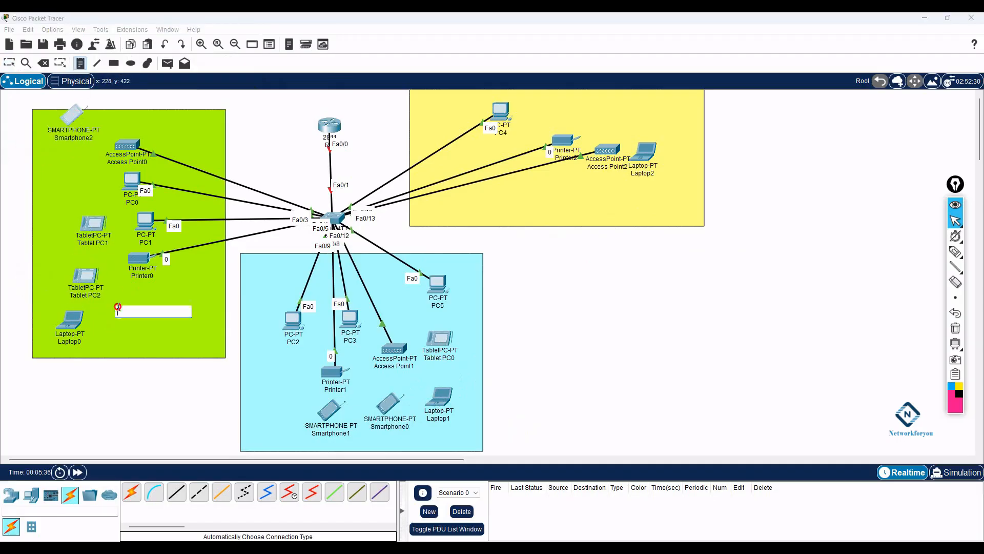
text(VL)
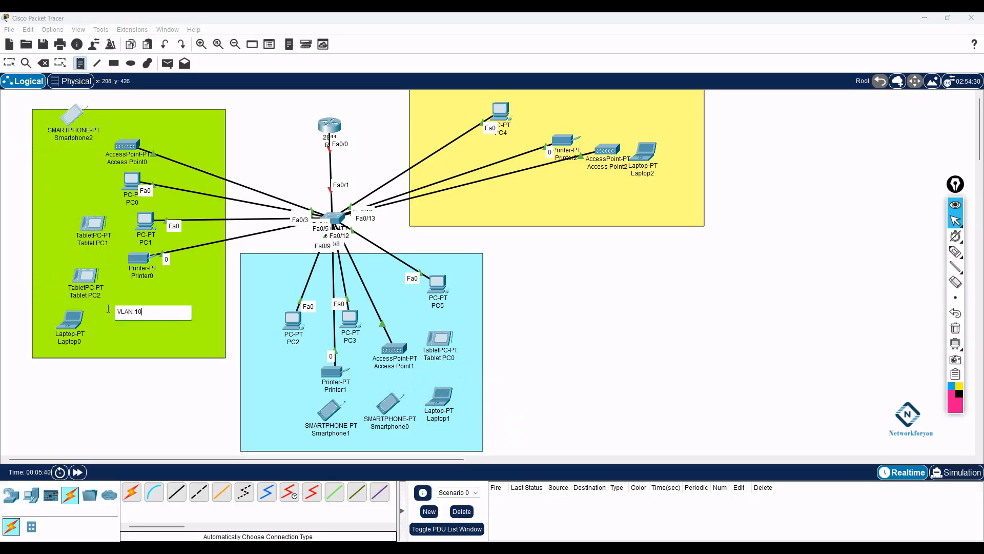
text(AN 10)
key(Return)
text(Name)
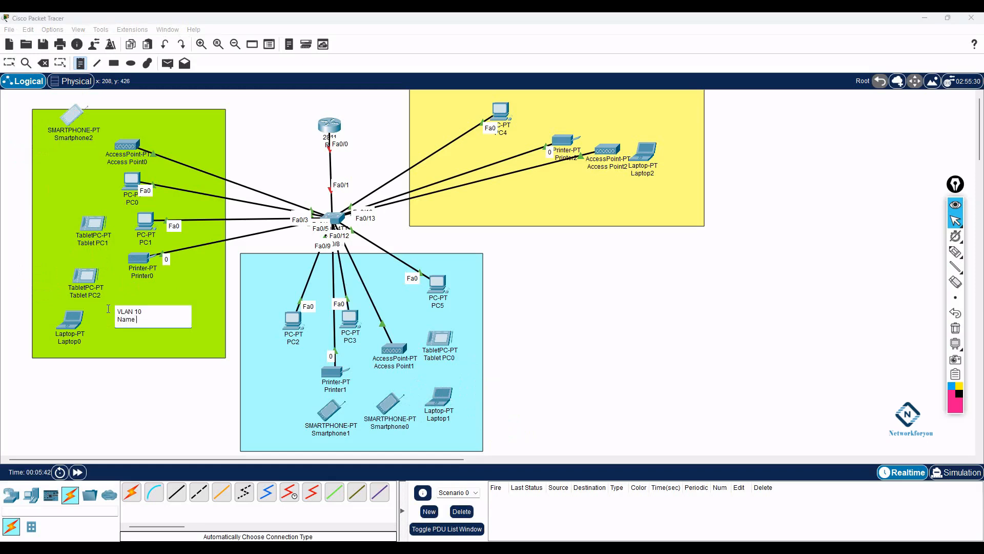
text( IT)
key(Return)
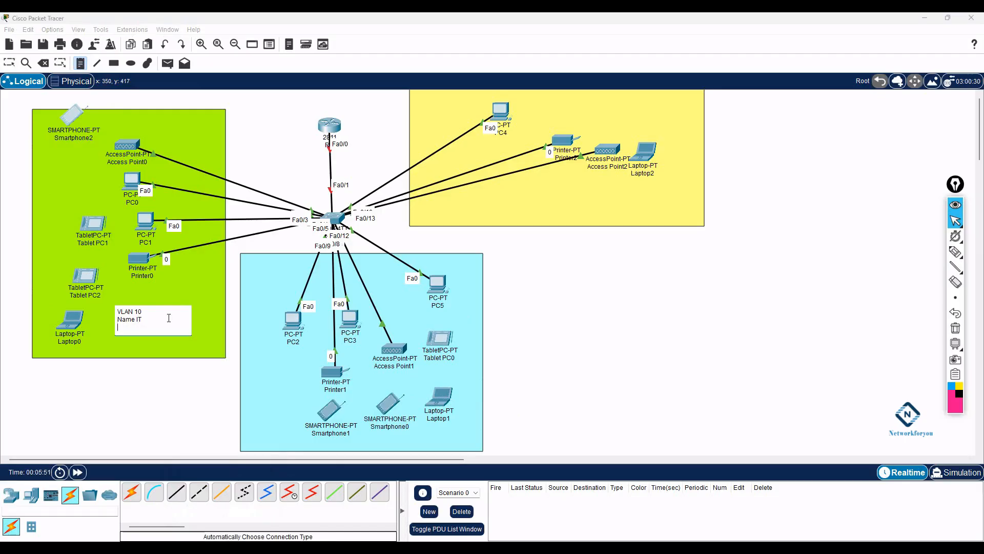
- Finish the VLAN 10 note's subnet line as 192.168.4.0/26, discard the stray note, and bring up the Word subnet document
text(168.4.0/26)
click(150, 384)
click(9, 67)
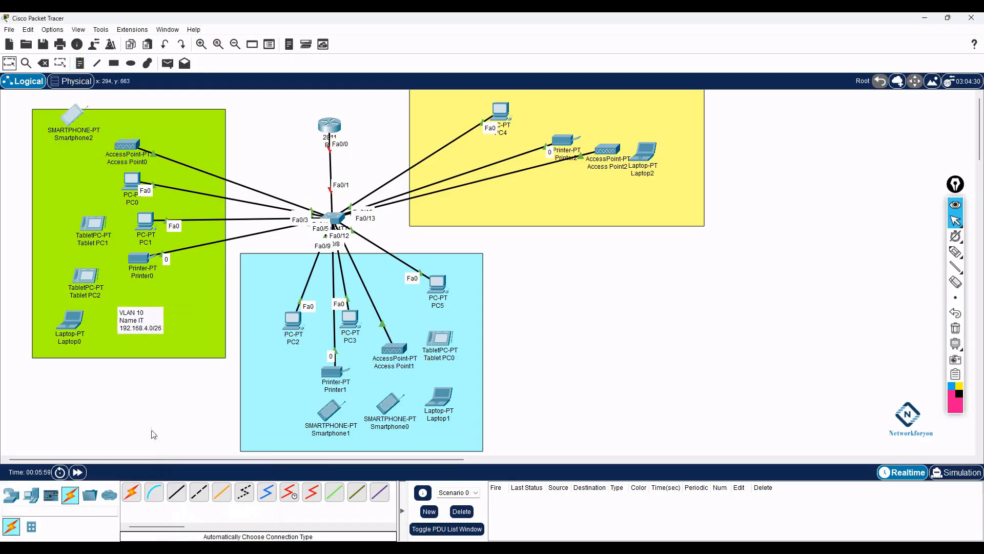
click(197, 548)
- Look up the HR network ID 192.168.4.64 in Word's page 3 subnet table, then return to Packet Tracer
scroll(390, 333, down, 3)
scroll(391, 333, down, 15)
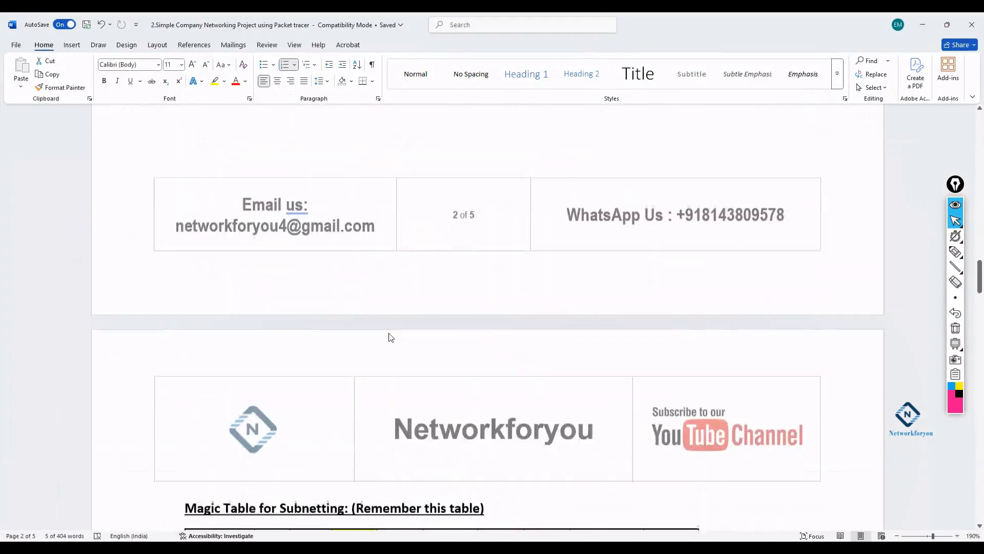
drag(263, 169, 191, 169)
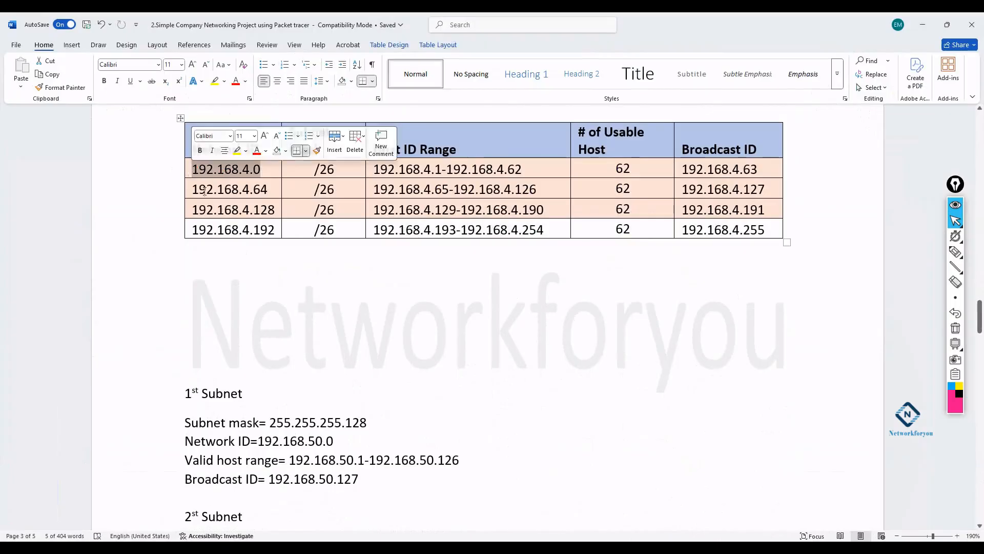
drag(268, 190, 192, 191)
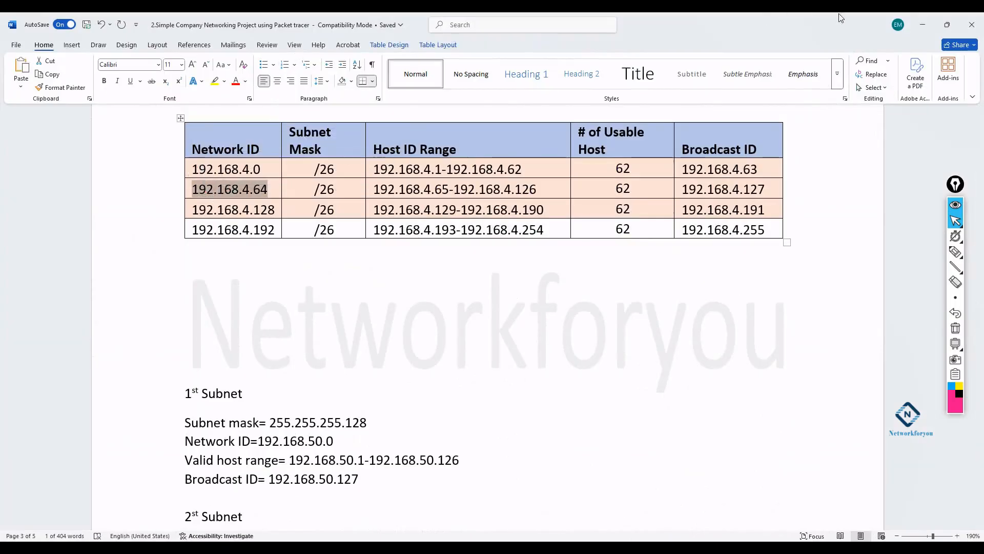
click(923, 24)
click(79, 63)
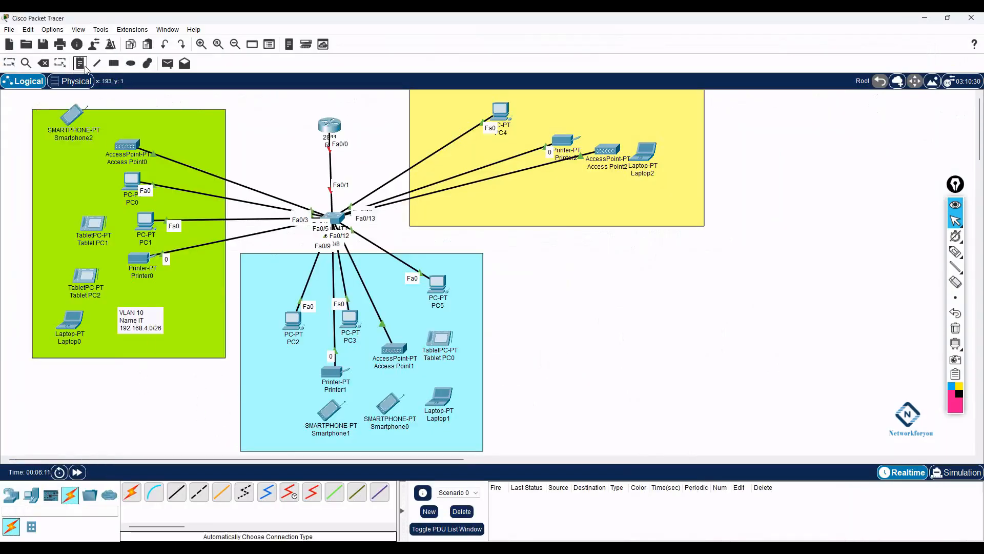
- Add a blue-area note reading VLAN 20 / Name HR / 192.168.4.64/26 left of Printer1
click(248, 387)
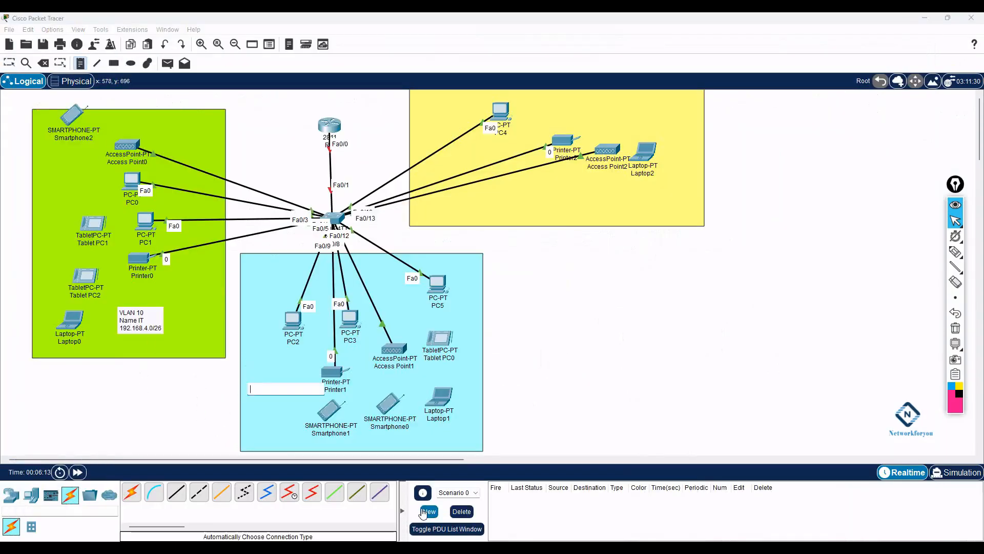
text(VLAN )
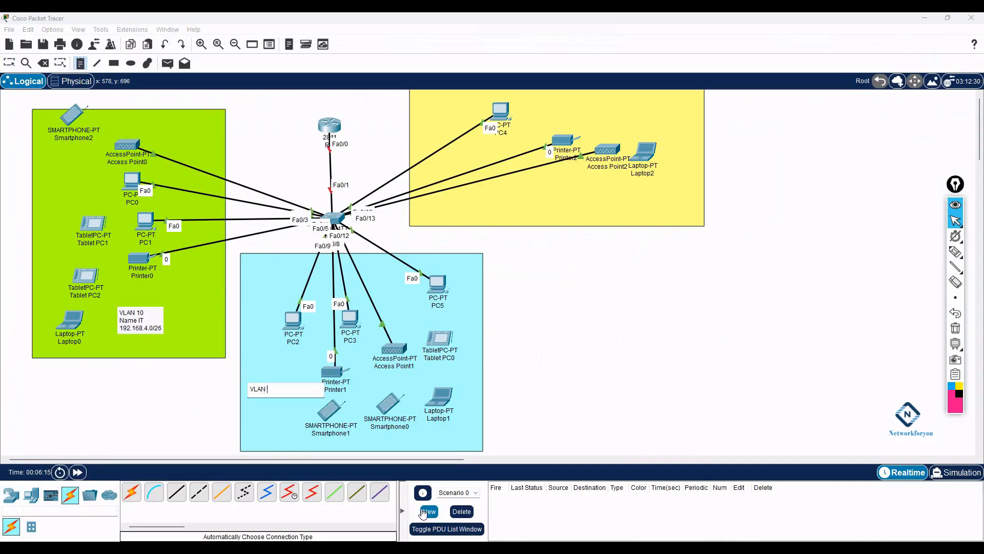
text(20)
key(Return)
text(Name)
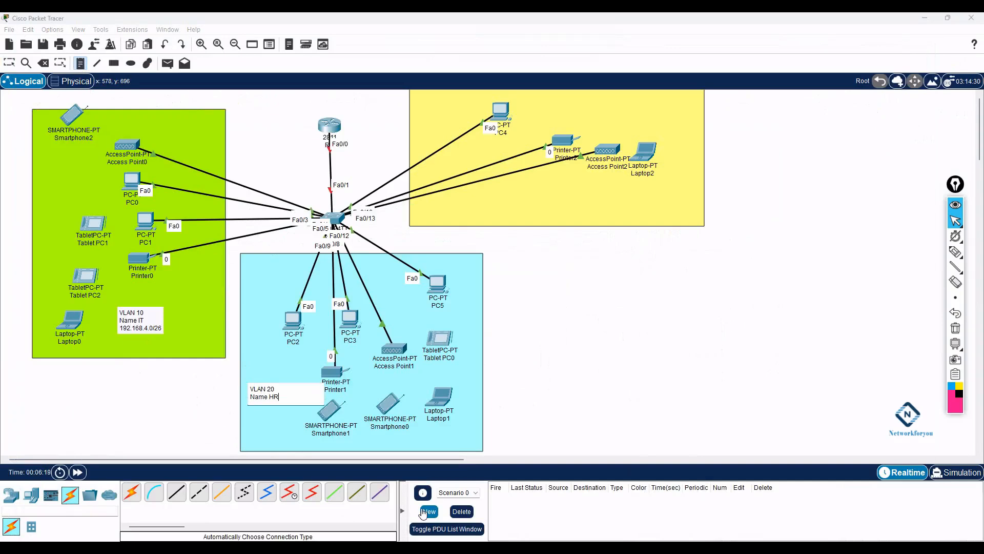
text( HR)
key(Return)
text(192.168.4.64)
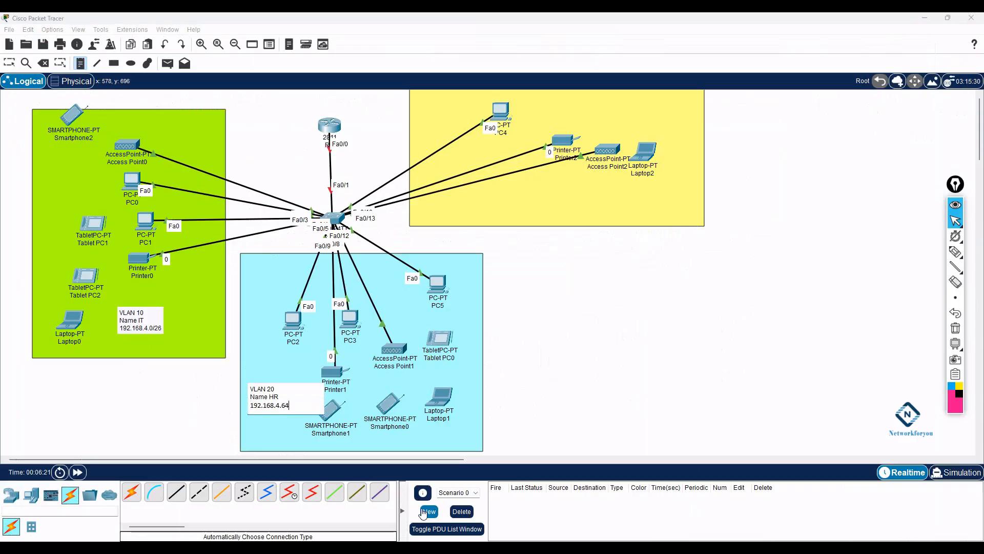
text(/26)
- Add a yellow-area note reading VLAN 30 / Name CS
click(570, 196)
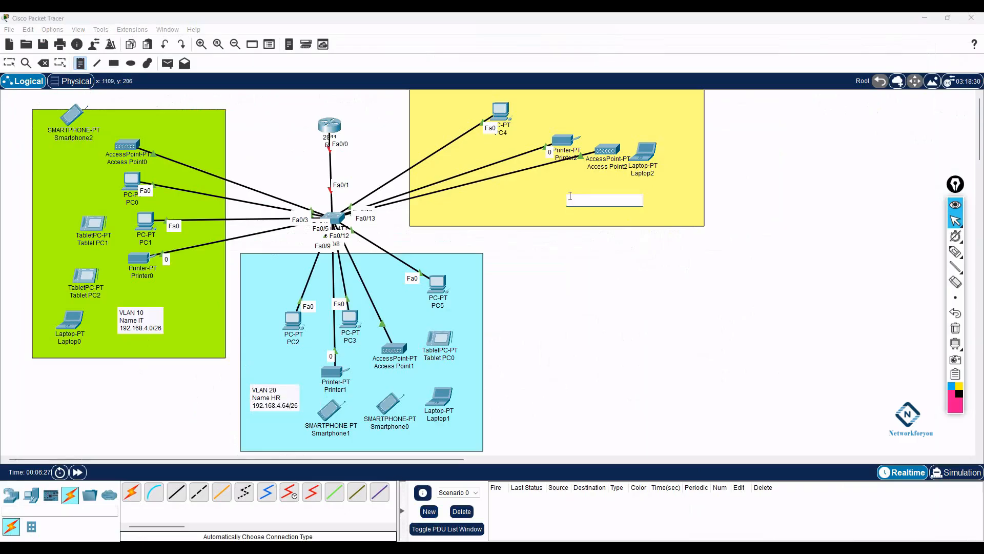
text(VLAN 30)
key(Return)
text(Name C)
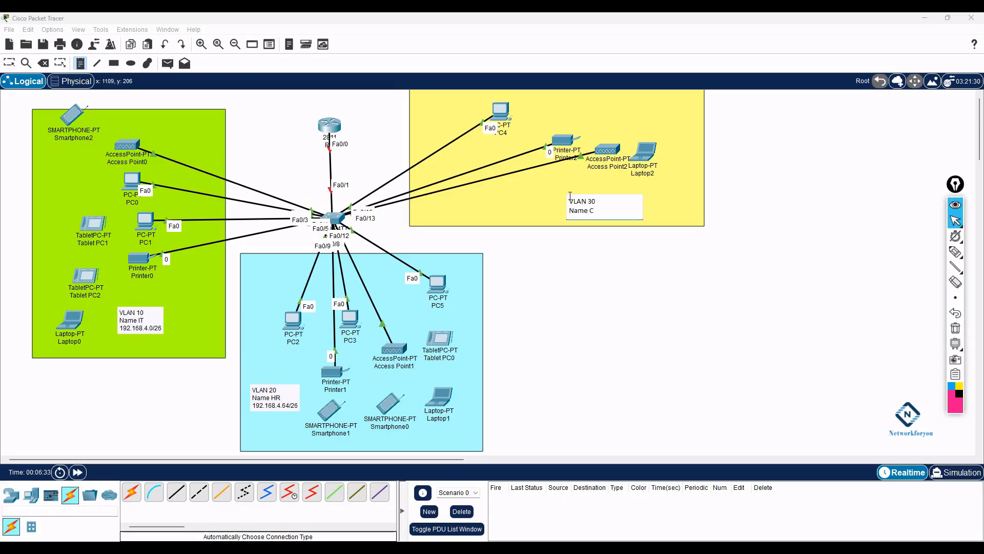
text(S)
key(Return)
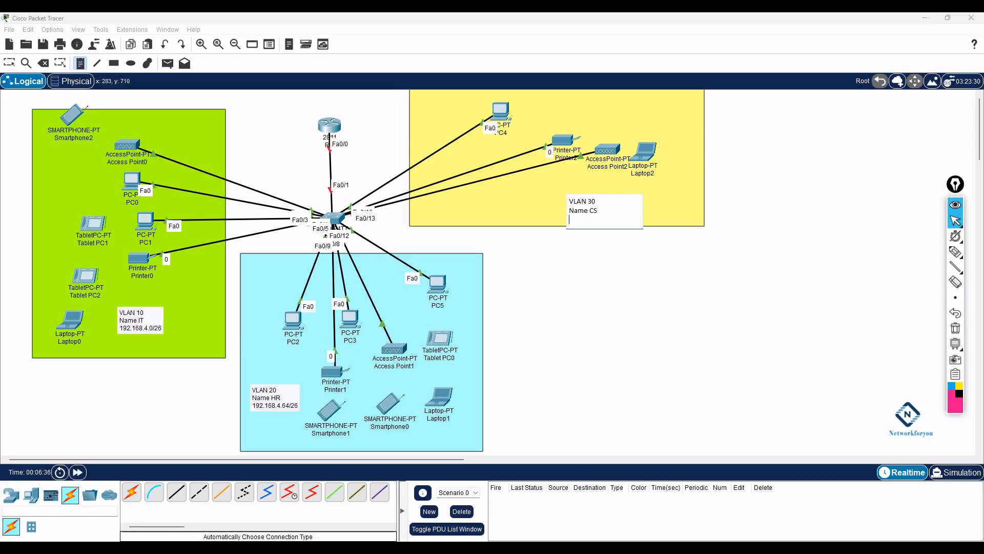
- Copy the third network ID, 192.168.4.128, from the Word subnet table
click(258, 547)
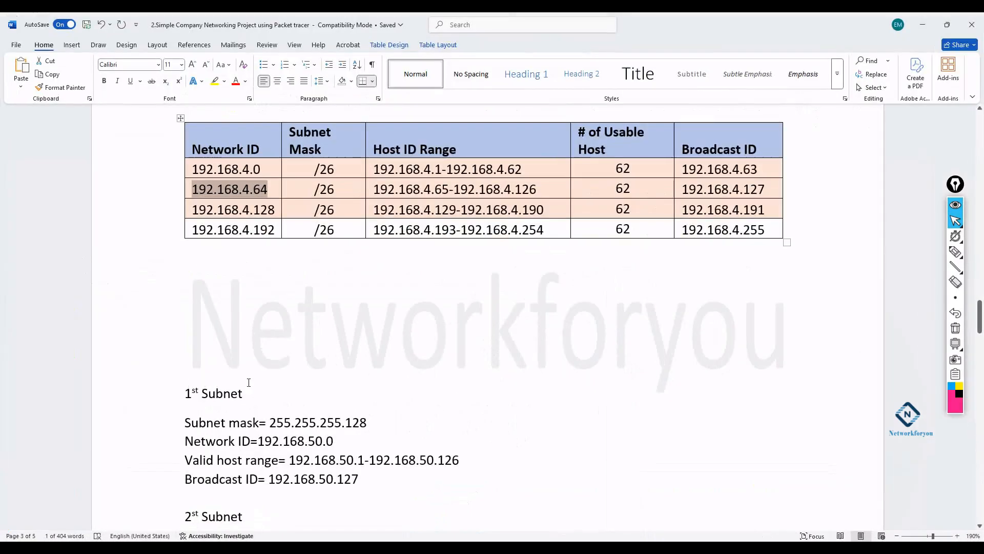
drag(275, 214, 193, 210)
key(ctrl+c)
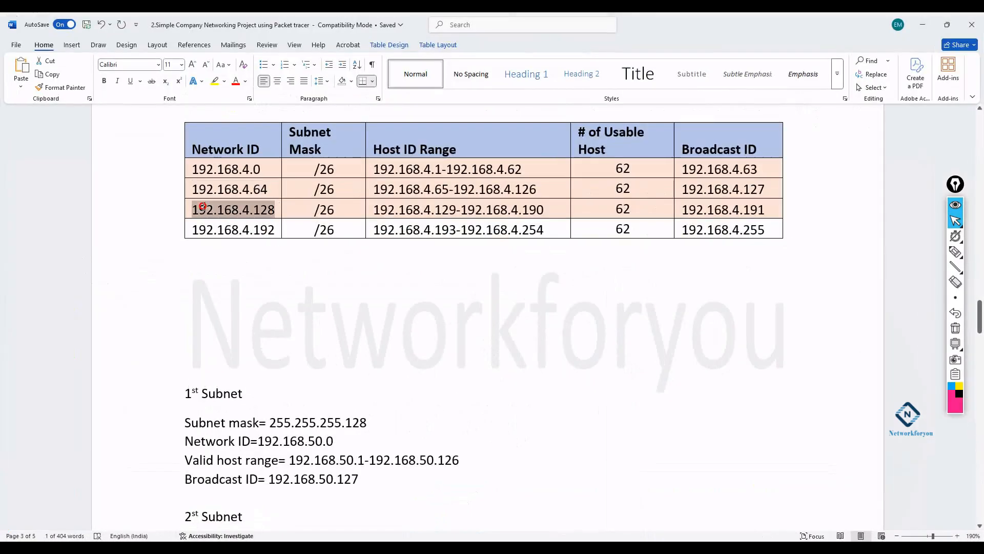
click(923, 24)
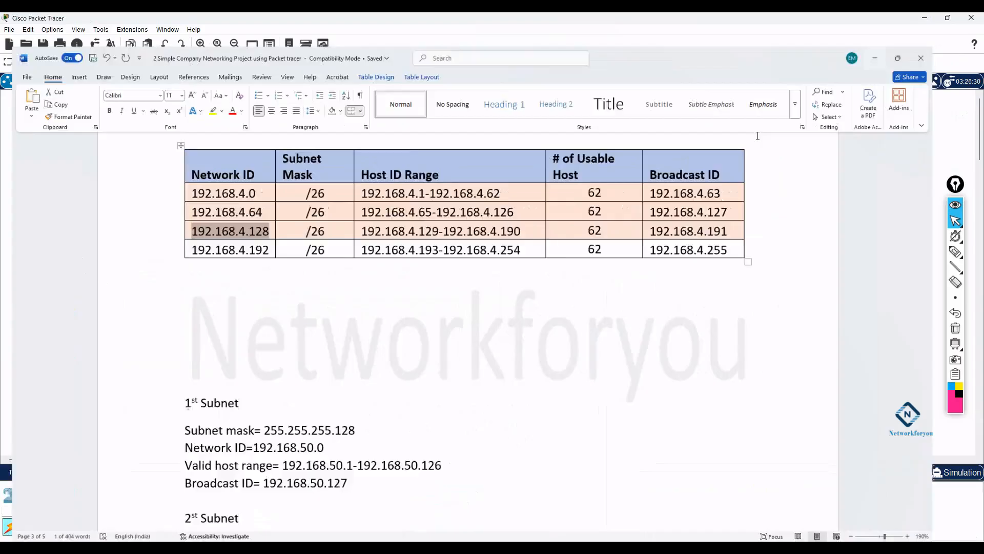
click(587, 212)
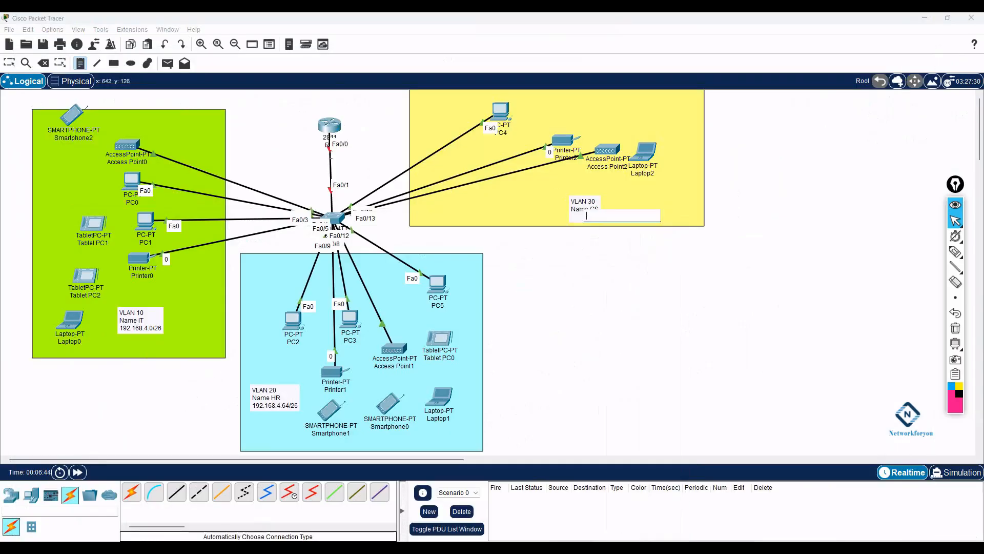
- Add the subnet line 192.168.4.128/26 to the VLAN 30 note
click(9, 63)
click(592, 212)
double_click(593, 214)
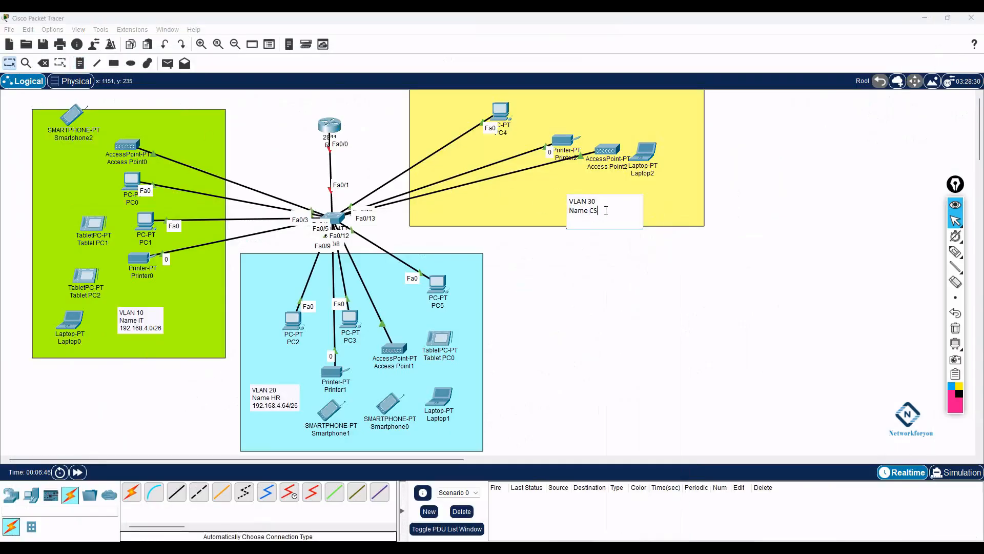
key(Return)
key(ctrl+v)
text(/26)
click(639, 302)
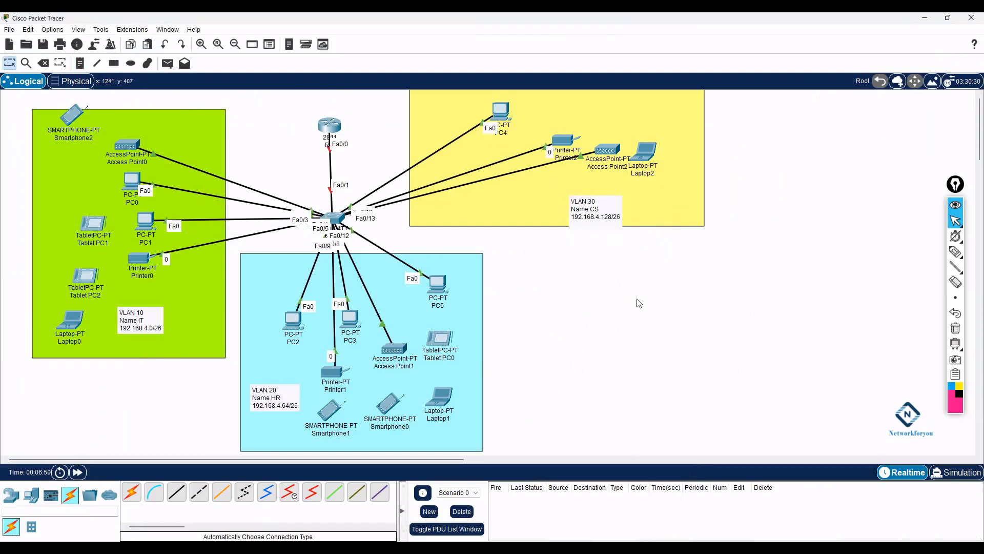
- Add the SSID IT-WIFI and a password line to the VLAN 10 note
click(9, 63)
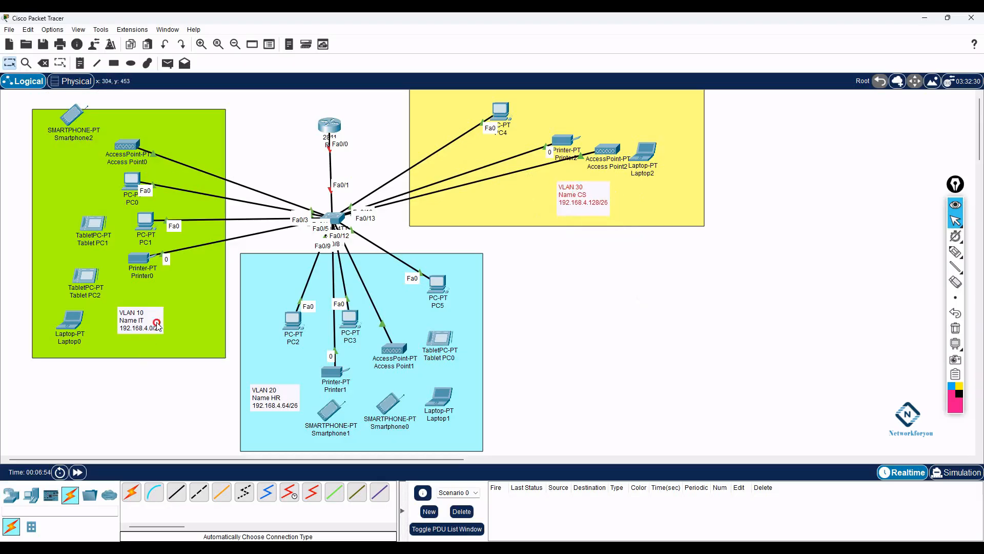
double_click(140, 321)
click(267, 383)
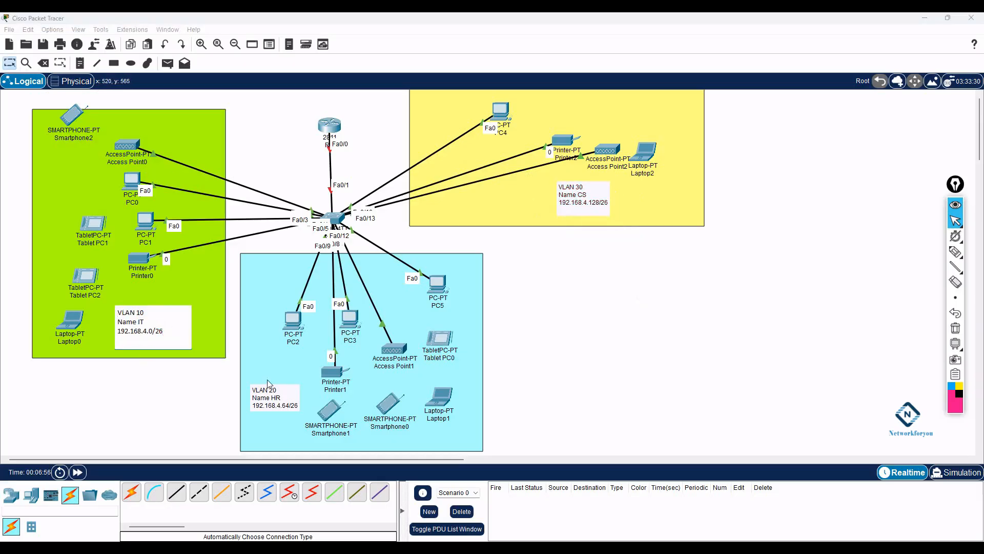
text(WIFI-)
text(IT)
key(Return)
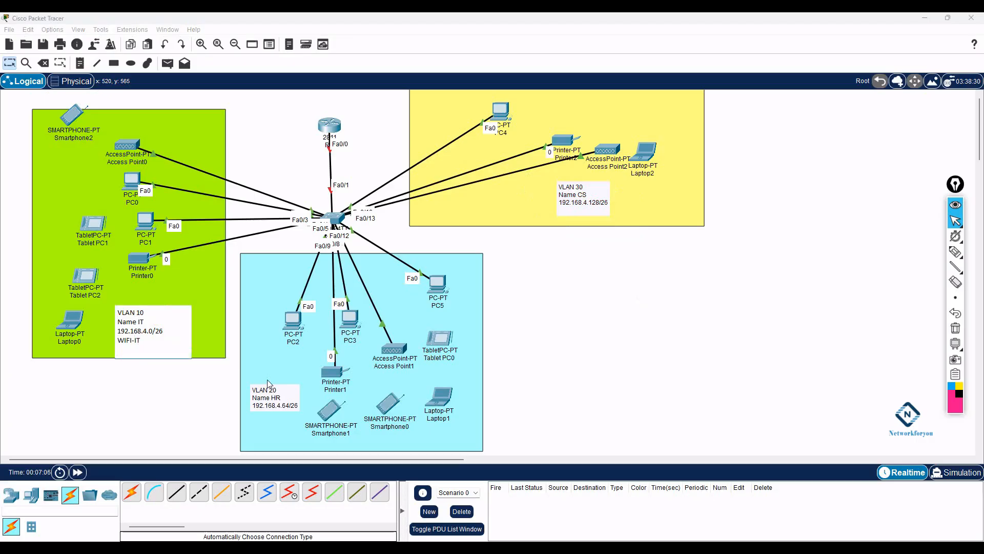
key(BackSpace)
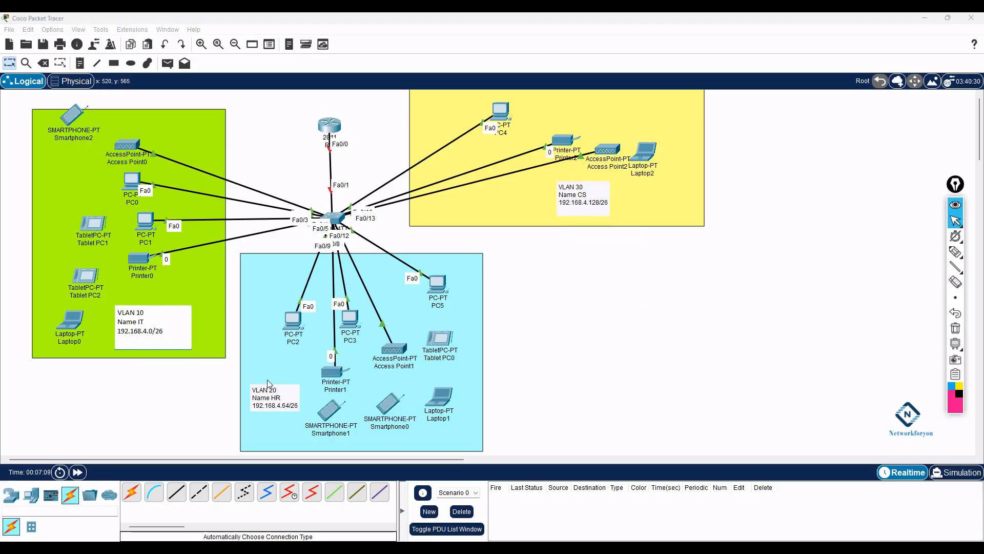
text(-WIFI)
key(Return)
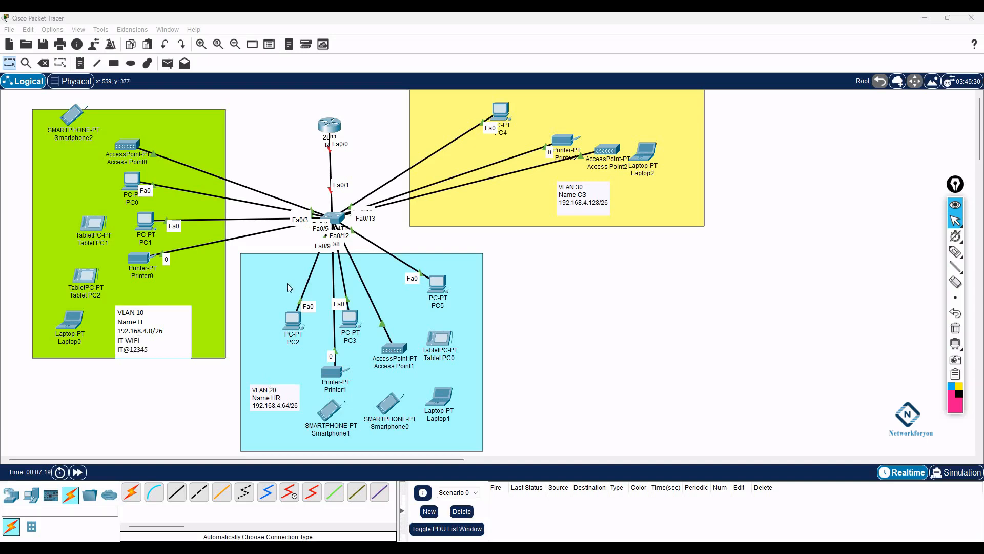
click(631, 310)
- Add the SSID HR-WIFI and its Wi-Fi password to the VLAN 20 note
double_click(287, 401)
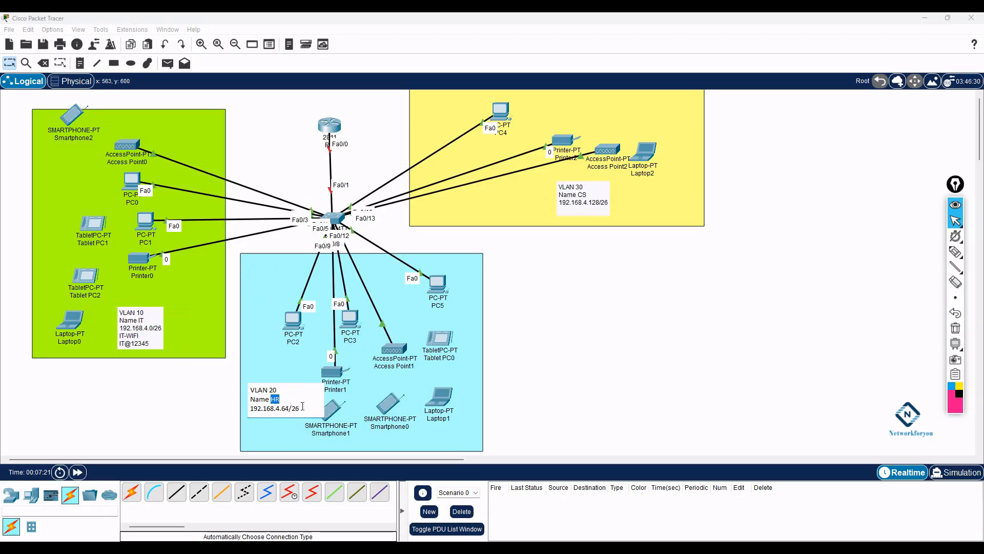
key(Return)
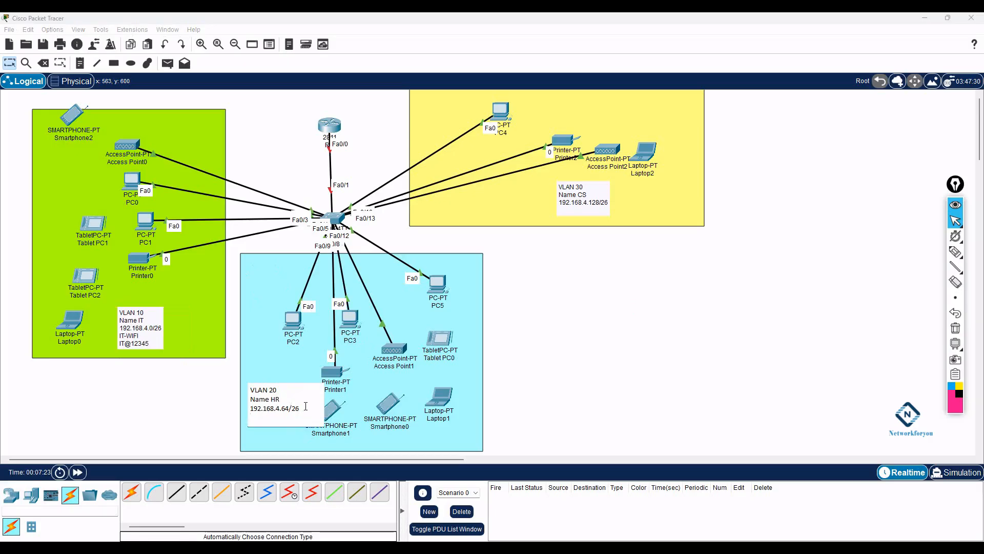
text(HR-WIFI)
key(Return)
text(HR@)
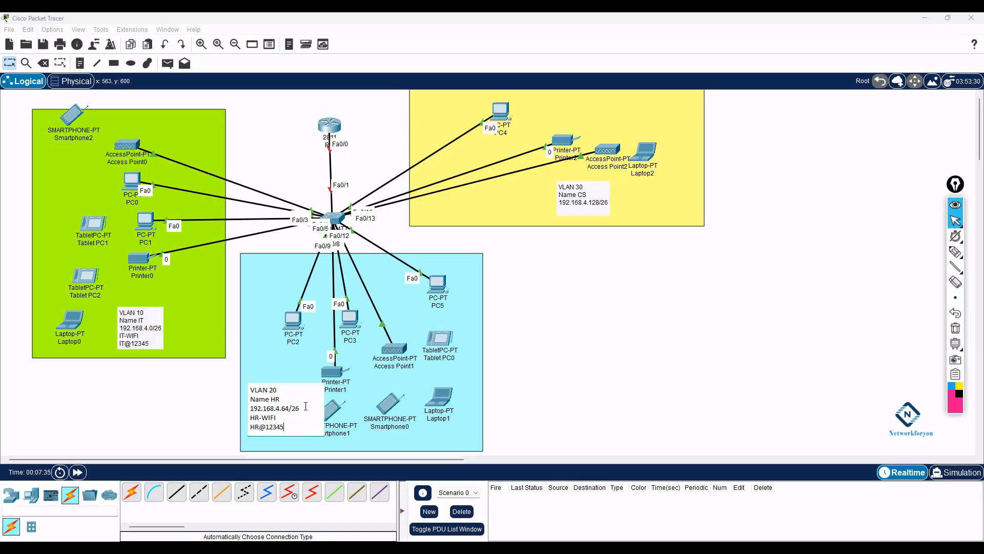
click(549, 370)
- Add CS-WIFI and its password to the VLAN 30 note, then nudge that note and the 2811 router upward
double_click(603, 206)
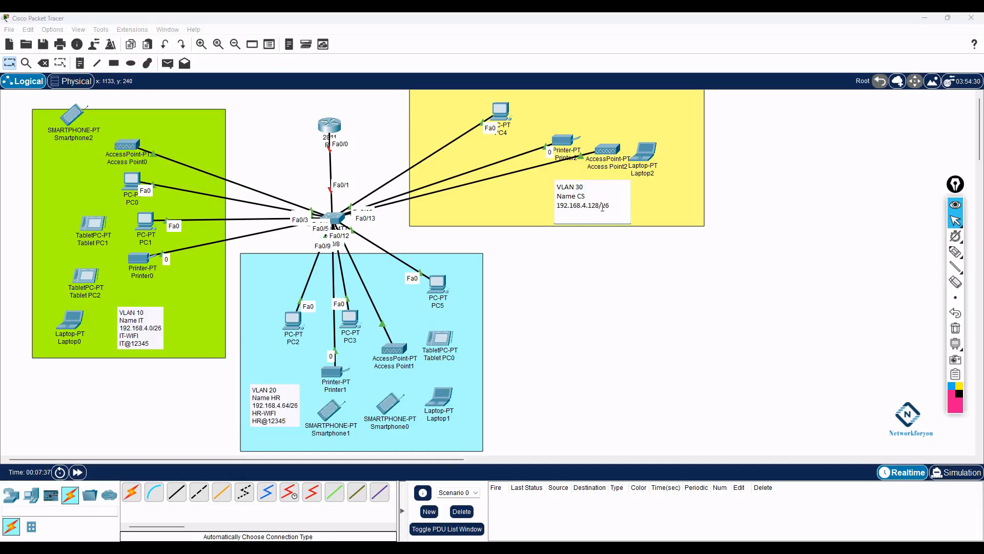
key(Return)
text(CS-WIFI)
key(Return)
text(CS@12)
click(668, 256)
drag(573, 204, 557, 197)
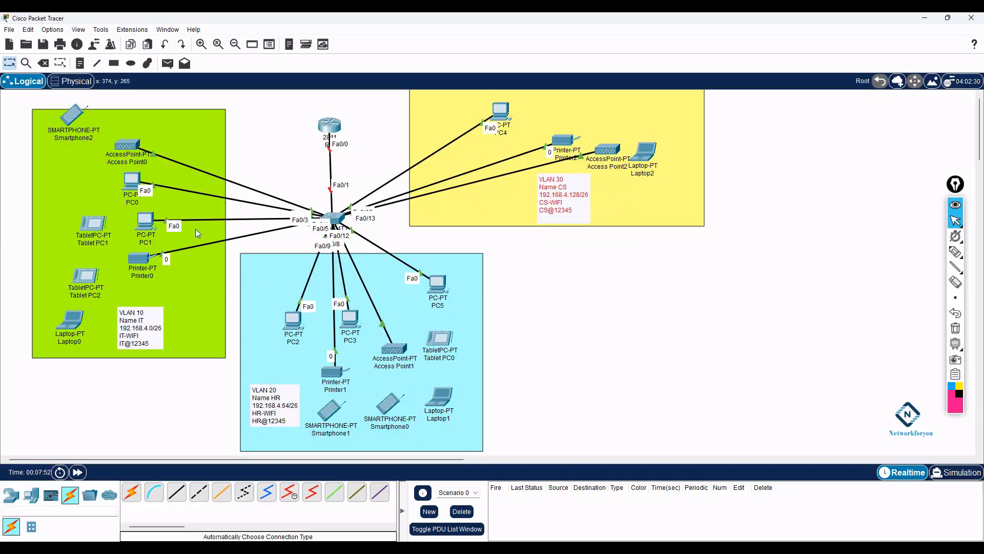
drag(330, 125, 332, 112)
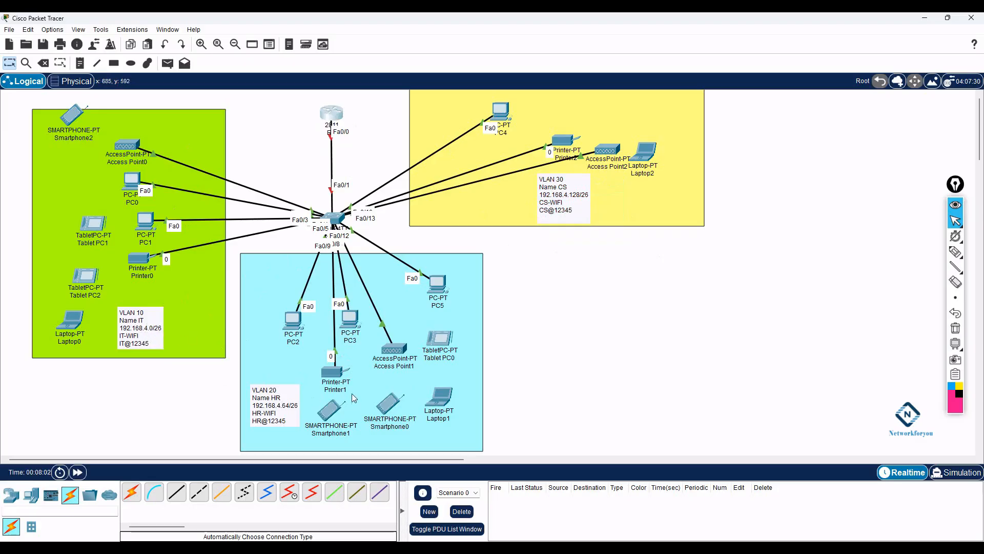
- In SW1's CLI, enter global configuration and set the hostname to SW1
click(336, 218)
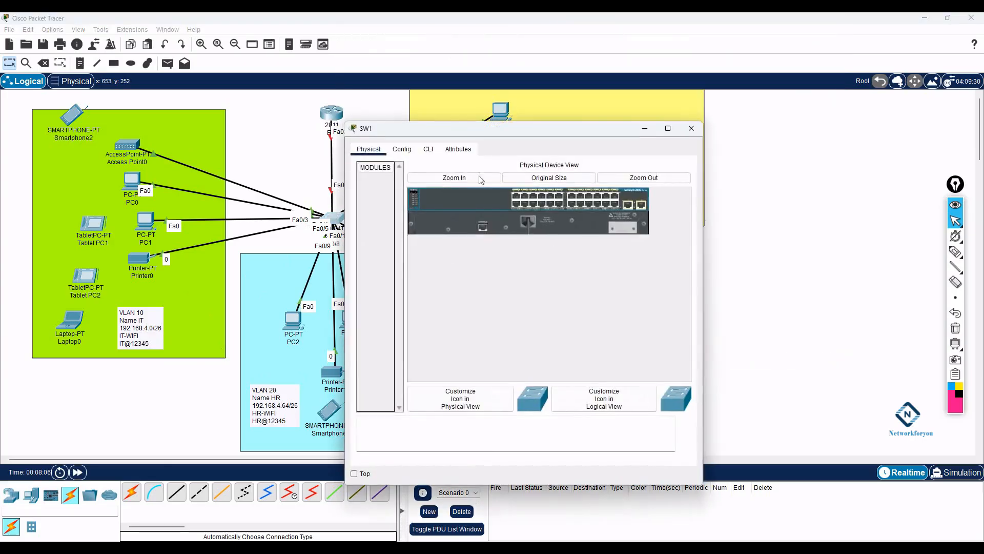
click(429, 151)
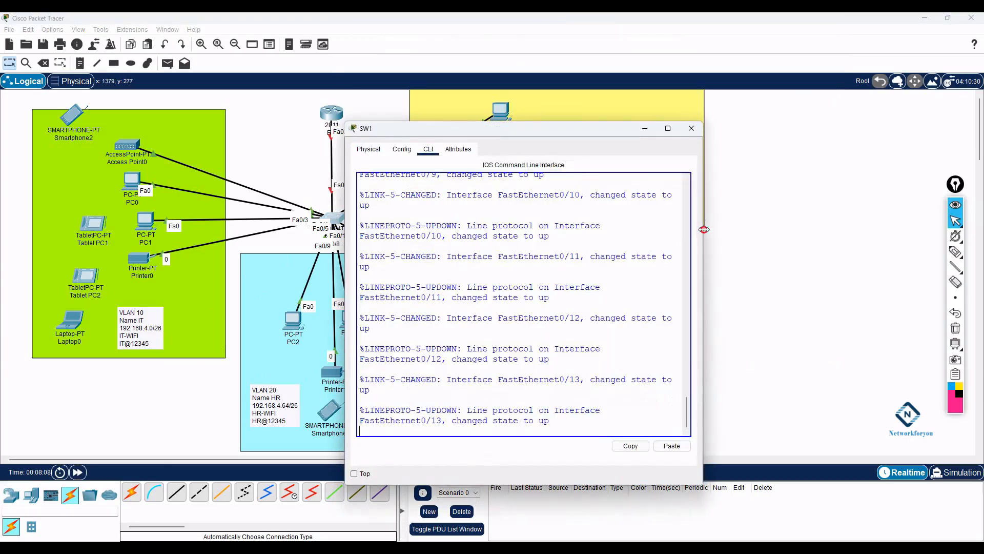
drag(703, 229, 860, 230)
drag(621, 132, 692, 94)
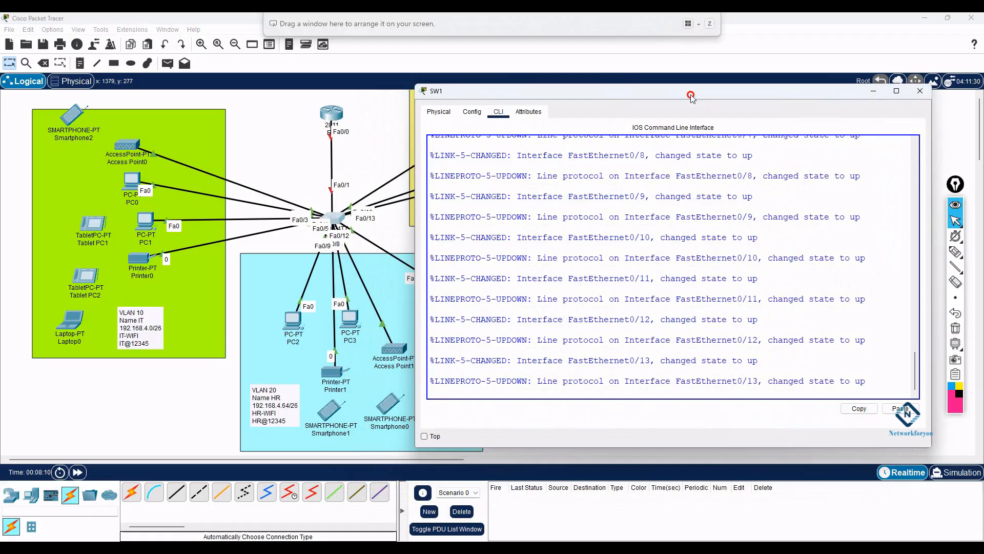
key(Return)
key(Return)
key(Return)
text(en)
key(Return)
text(config t)
key(Return)
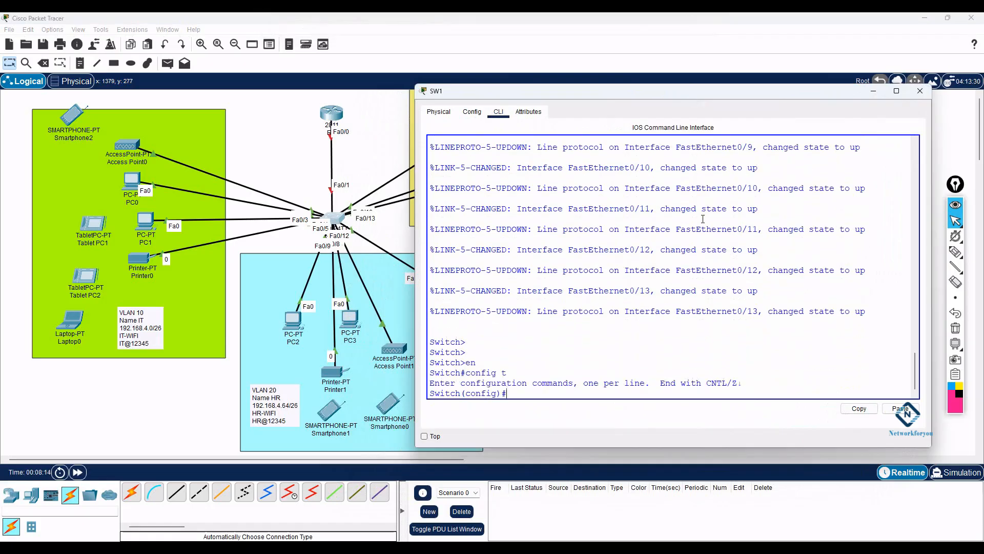
text(host)
key(Tab)
text(SW)
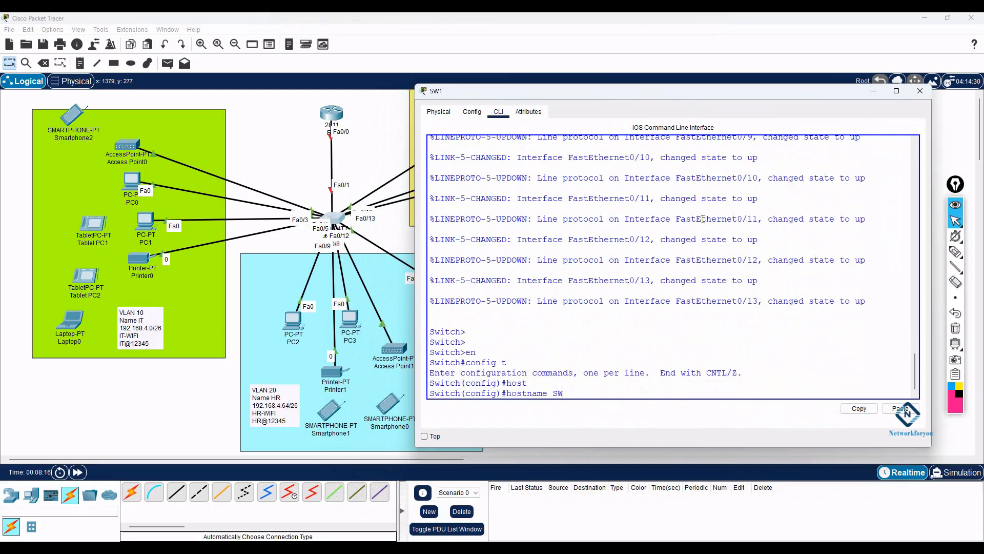
text(1)
key(Return)
key(Return)
- Create VLANs 10 IT, 20 HR and 30 CS on SW1
text(vlan 10)
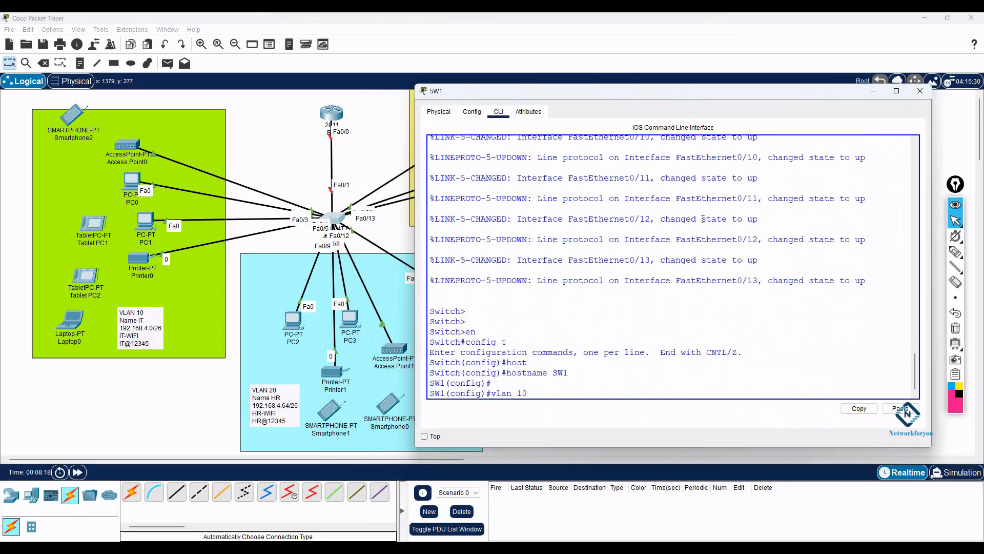
key(Return)
text(name I)
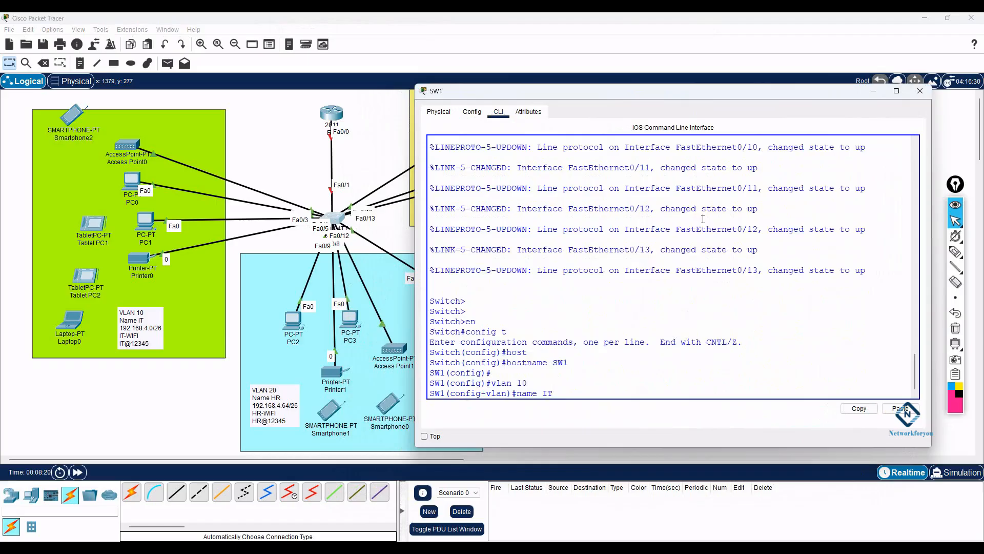
text(T)
key(Return)
key(Return)
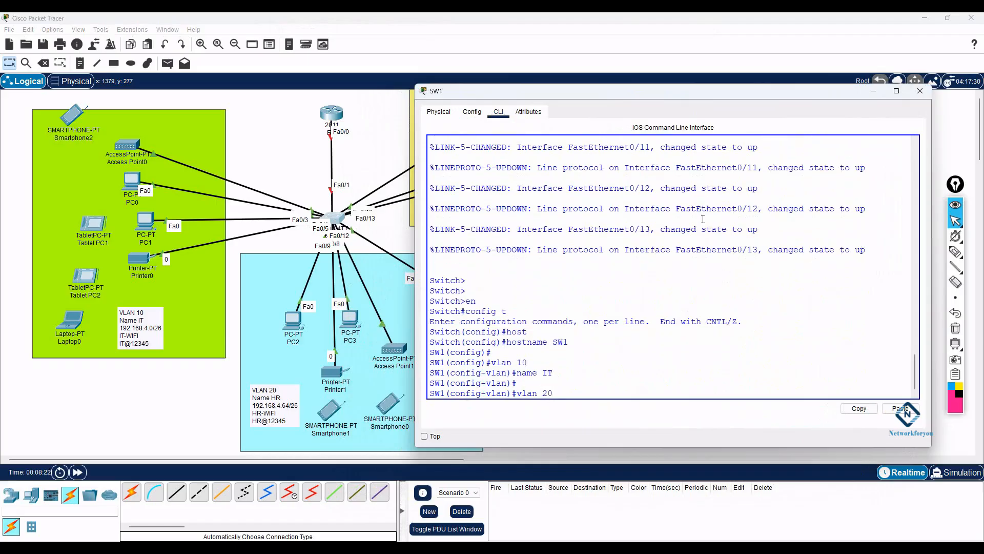
text(vlan 20)
key(Return)
text(name H)
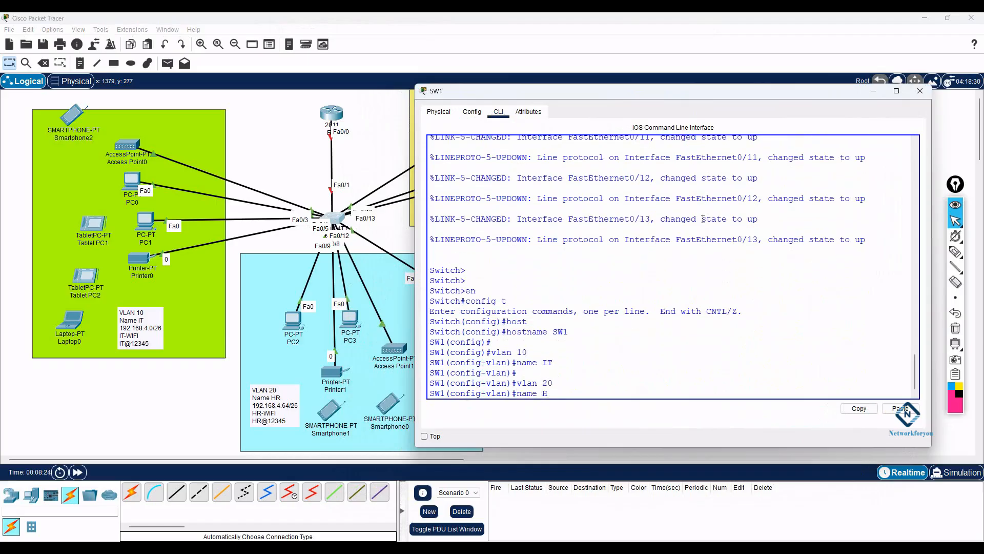
text(R)
key(Return)
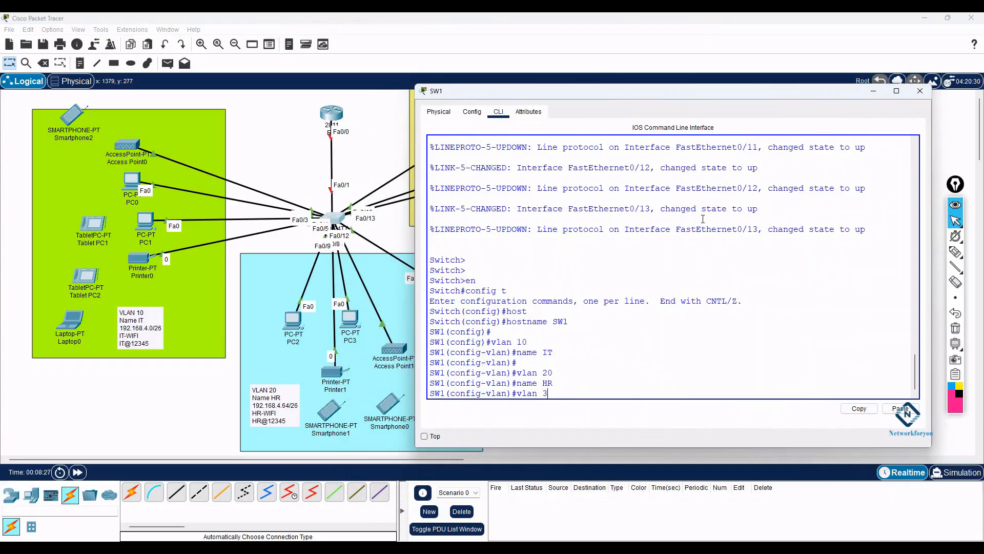
key(Return)
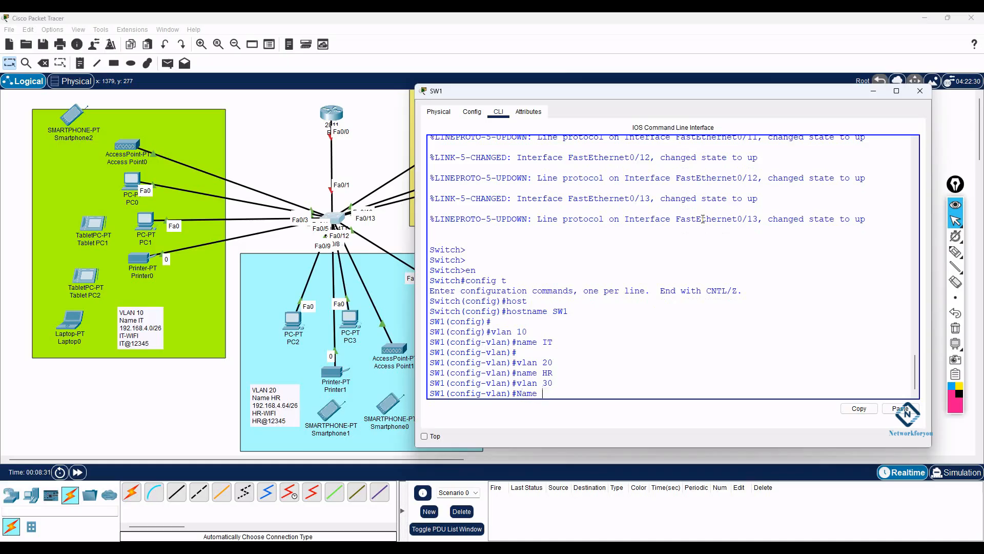
key(Return)
text(exit)
key(Return)
key(Return)
key(Return)
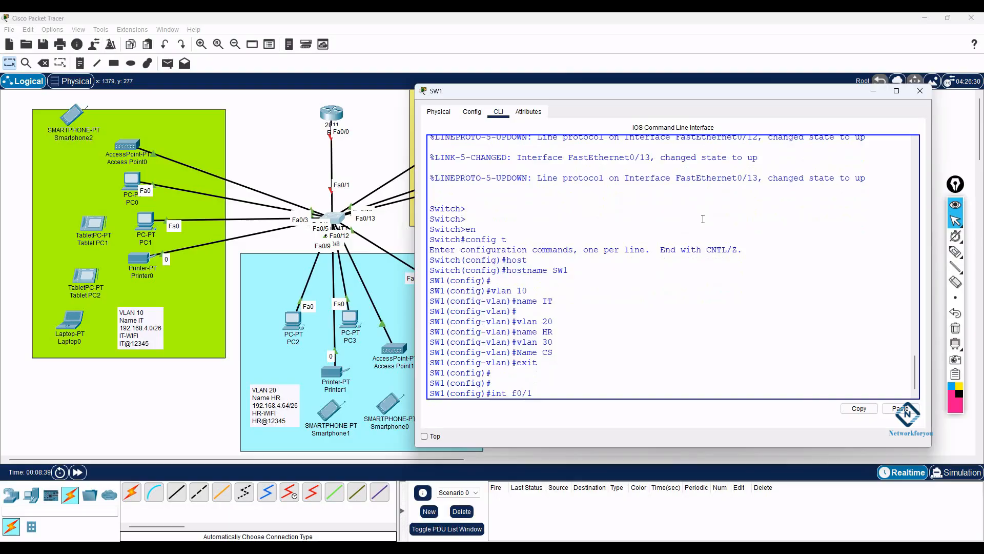
- Set Fa0/1 to switchport mode trunk
text(int f0/1)
key(Return)
text(sw)
key(Tab)
text(mo)
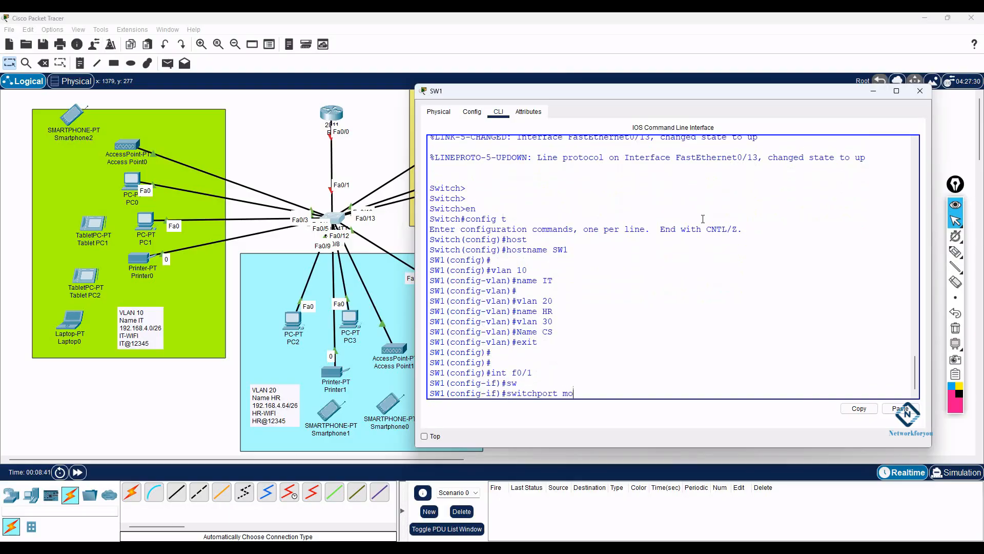
key(Tab)
text(tr)
key(Tab)
key(Return)
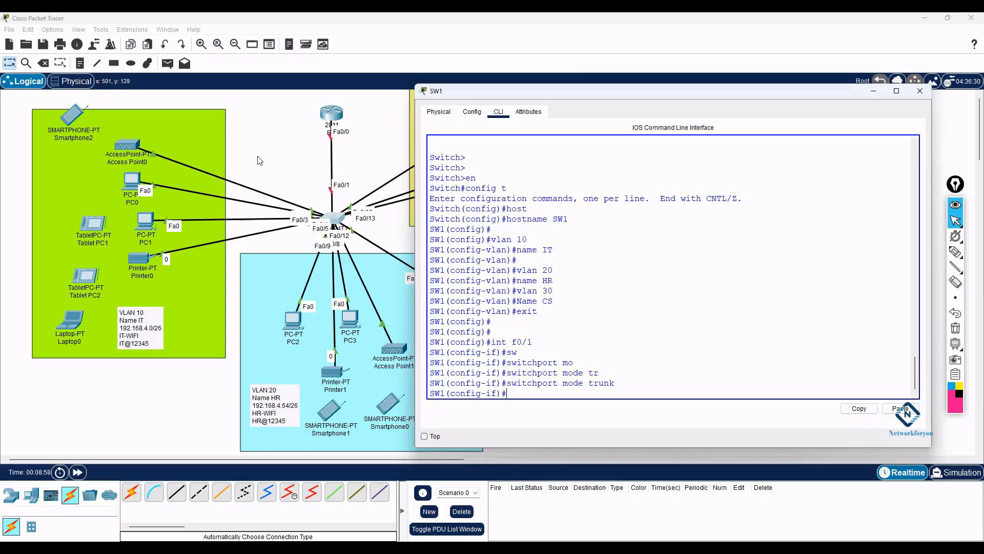
- Reposition Access Point0, PC0, PC1 and Printer0 within the IT area
click(320, 163)
mouse_move(126, 145)
mouse_down()
mouse_move(209, 106)
mouse_move(128, 127)
mouse_up()
drag(131, 181, 104, 172)
drag(138, 232, 115, 208)
mouse_move(138, 272)
mouse_down()
mouse_move(192, 326)
mouse_move(145, 262)
mouse_up()
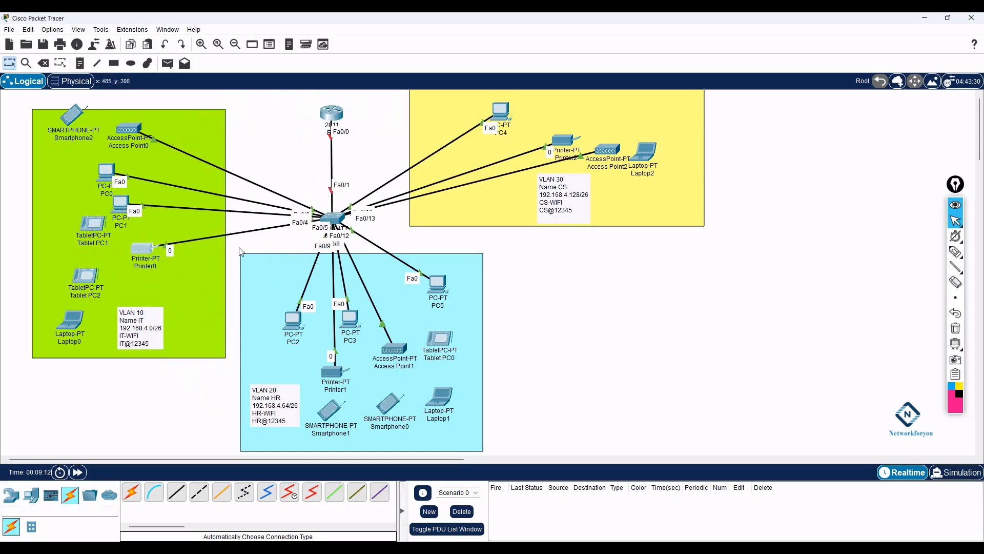
- Back in SW1's console, select the interface range Fa0/2–Fa0/5
click(332, 219)
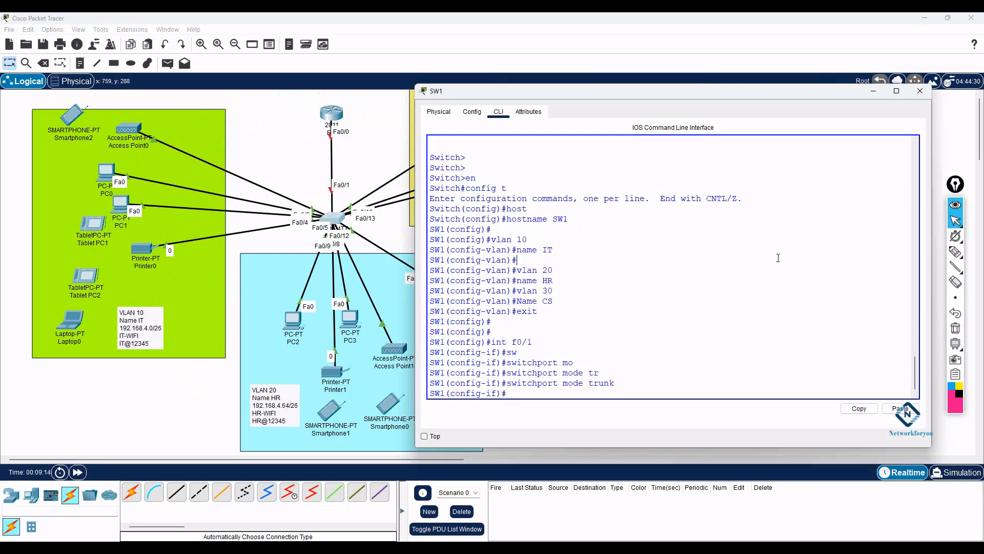
text(t)
key(Return)
text(int)
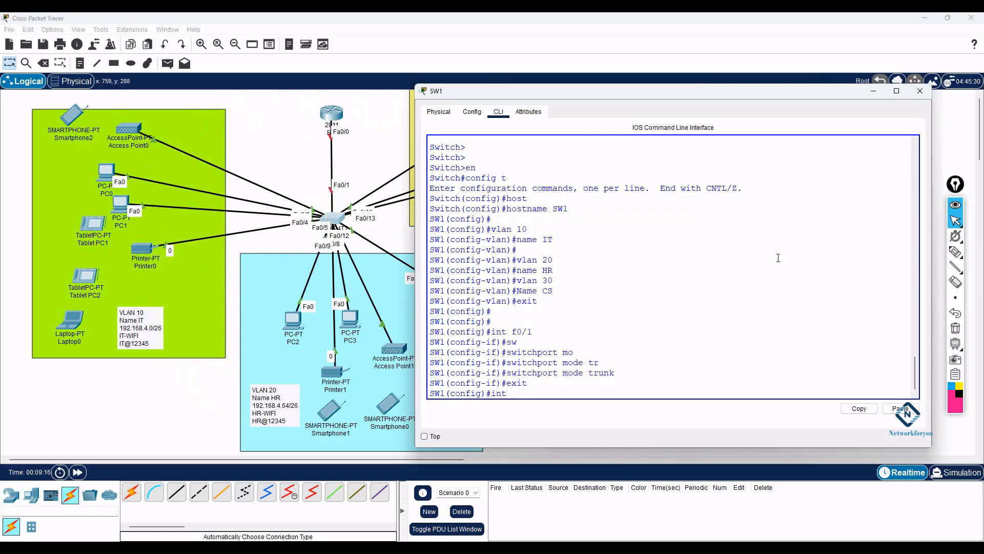
text( r)
key(Tab)
text(f0/2)
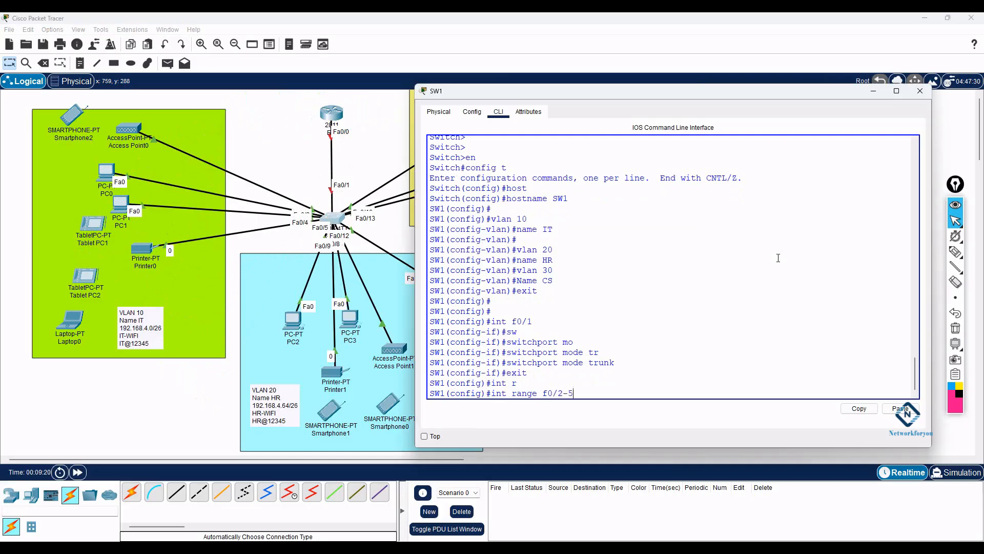
key(Return)
- Make Fa0/2–Fa0/5 access ports assigned to VLAN 10
text(switchport)
key(Tab)
text(mo)
key(Tab)
text(a)
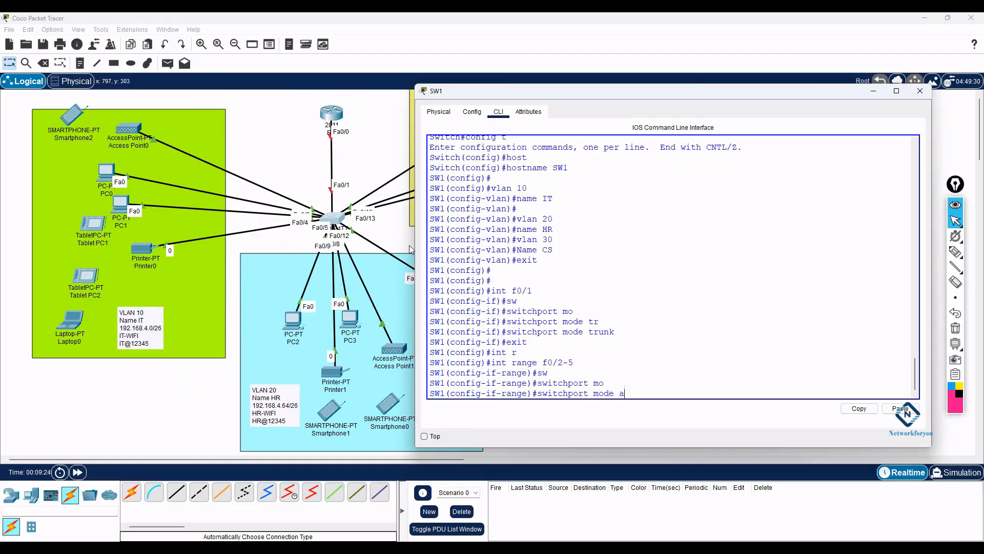
text(c)
key(Tab)
key(Return)
text(sw)
key(Tab)
text(ac)
key(Tab)
text(vlan 10)
key(Return)
- Verify with do sh vlan br that VLAN 10 IT holds ports Fa0/2–Fa0/5
text(exit)
key(Return)
key(Return)
text(do sh vlan br)
key(Return)
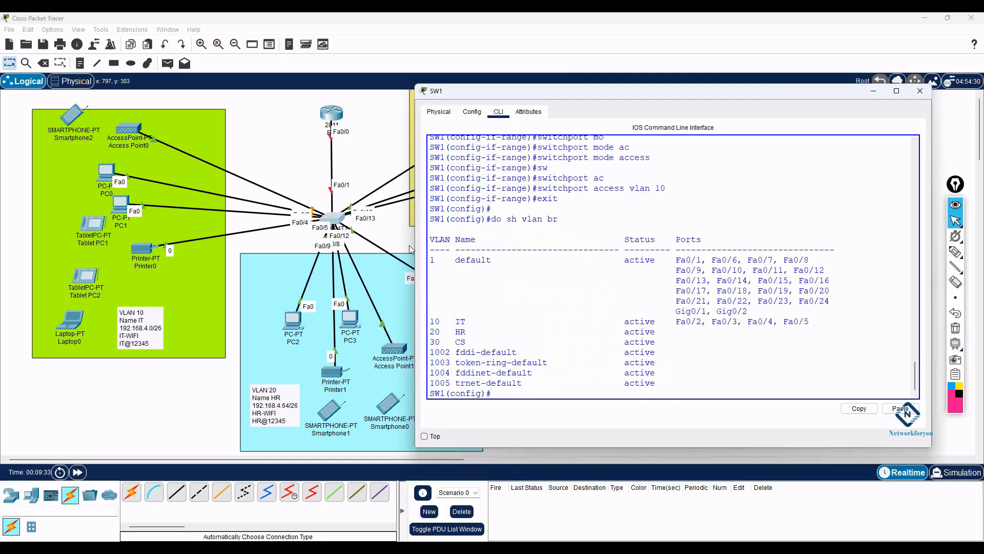
drag(463, 321, 430, 323)
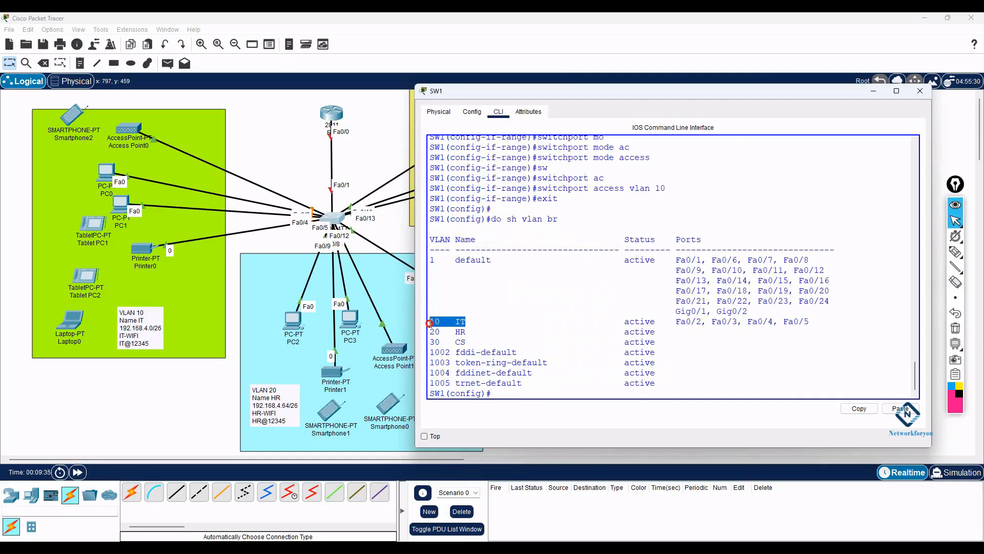
drag(680, 322, 810, 322)
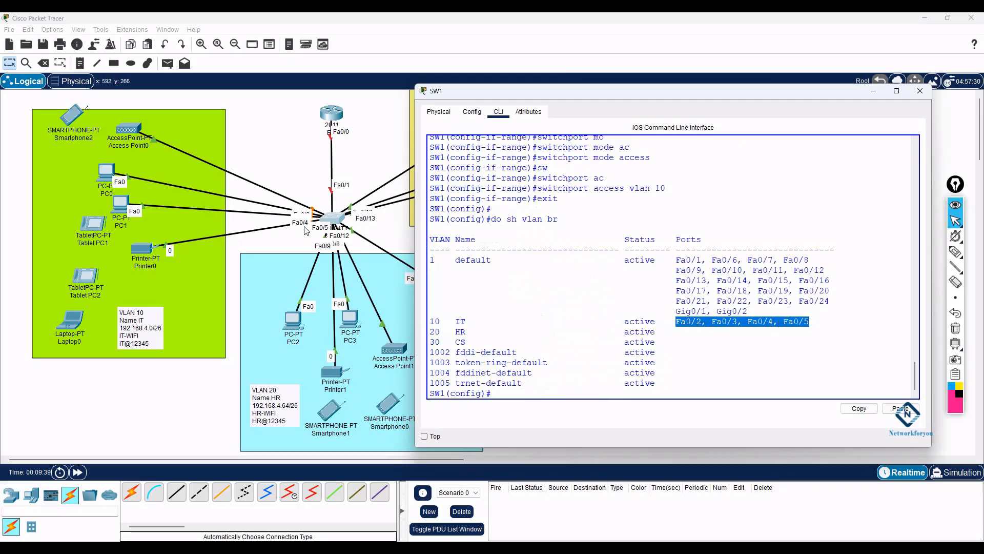
- Fine-tune the positions of Printer0, PC1 and PC0 in the IT area
drag(152, 248, 160, 270)
drag(120, 205, 124, 230)
drag(114, 177, 134, 211)
drag(108, 174, 121, 190)
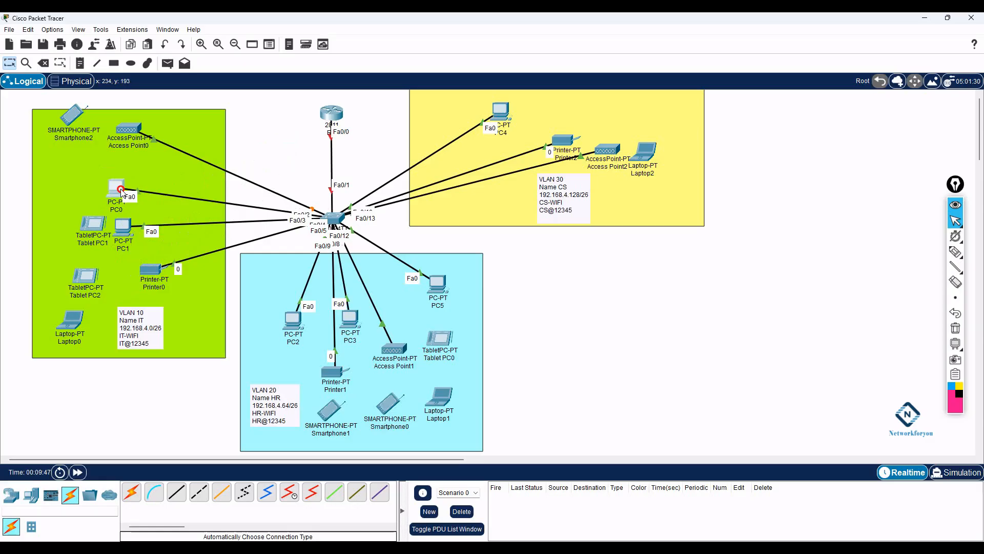
- Reposition Access Point0, PC2, PC3, Printer1 and Access Point1 into tidy spots in the HR area
mouse_move(137, 134)
mouse_down()
mouse_move(221, 106)
mouse_move(145, 137)
mouse_up()
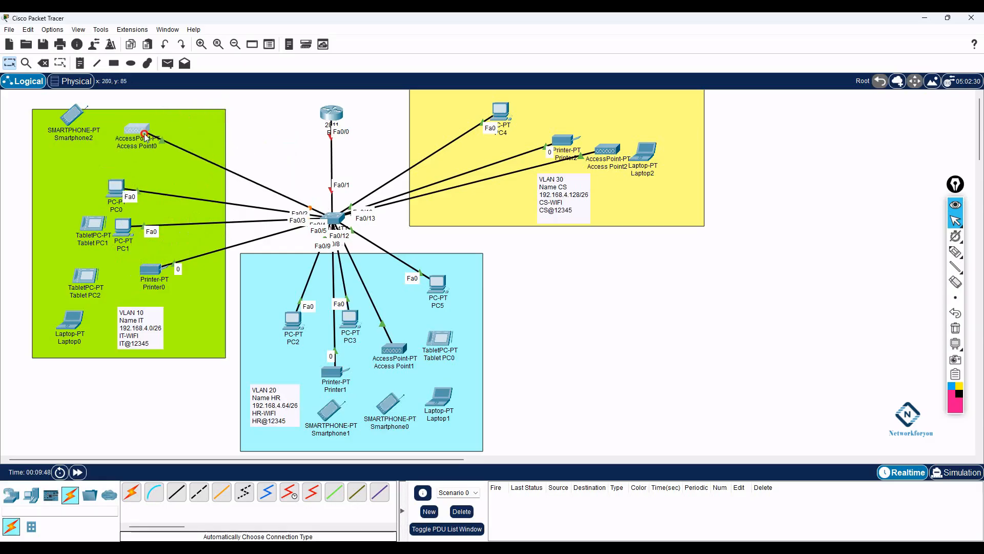
click(336, 225)
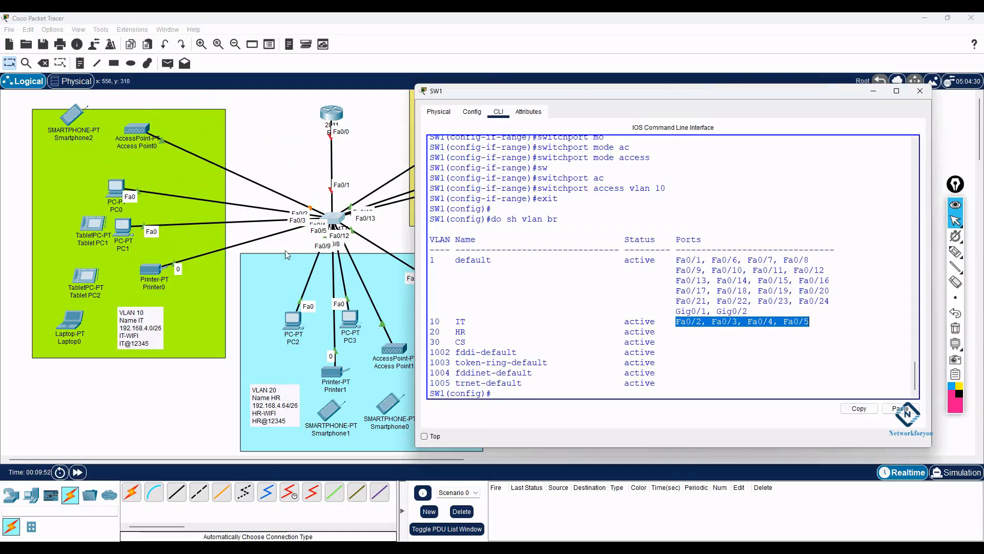
click(293, 283)
drag(293, 333, 258, 326)
mouse_move(440, 289)
mouse_down()
mouse_move(309, 309)
mouse_move(448, 301)
mouse_up()
drag(344, 384, 309, 374)
drag(396, 362, 422, 338)
click(304, 362)
drag(351, 323, 380, 321)
mouse_move(257, 321)
mouse_down()
mouse_move(195, 282)
mouse_move(205, 282)
mouse_move(285, 136)
mouse_move(293, 291)
mouse_move(255, 310)
mouse_up()
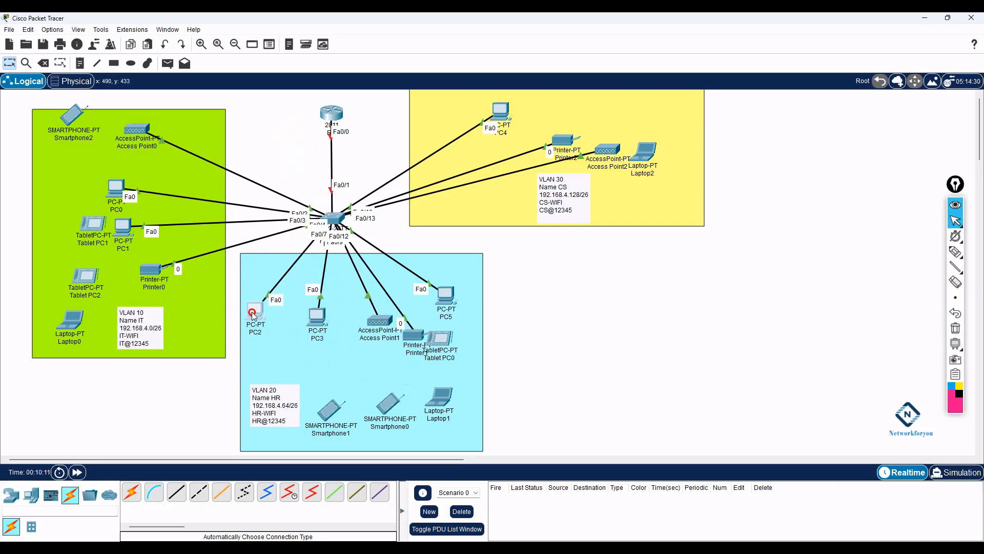
mouse_move(318, 316)
mouse_down()
mouse_move(322, 259)
mouse_move(347, 305)
mouse_move(194, 281)
mouse_move(304, 318)
mouse_up()
mouse_move(390, 328)
mouse_down()
mouse_move(258, 325)
mouse_move(391, 327)
mouse_up()
mouse_move(445, 296)
mouse_down()
mouse_move(365, 308)
mouse_move(207, 302)
mouse_move(182, 269)
mouse_move(333, 197)
mouse_move(431, 246)
mouse_move(421, 293)
mouse_move(464, 282)
mouse_move(256, 277)
mouse_move(472, 268)
mouse_move(457, 288)
mouse_up()
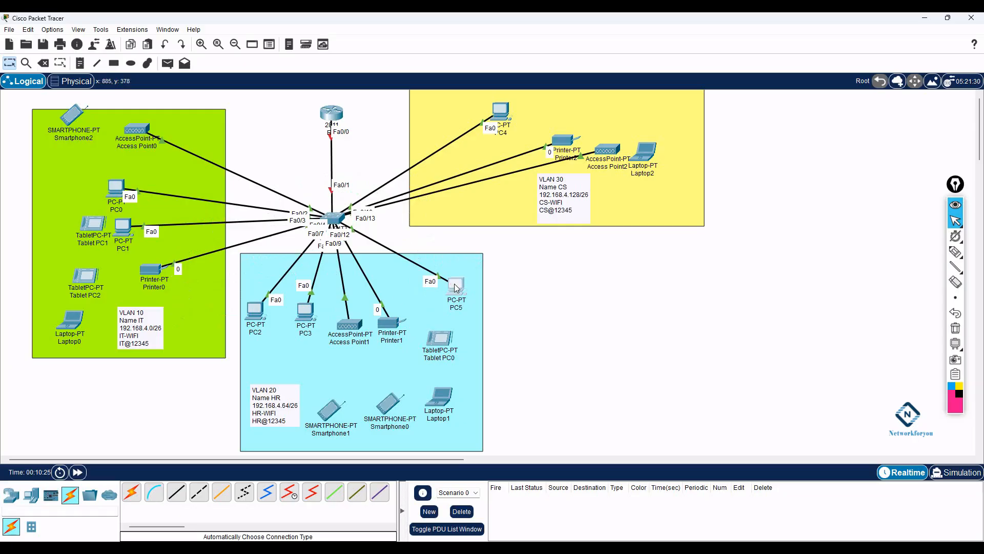
- Swap PC4 and PC5 so PC4 sits in the HR area and PC5 in the CS area
drag(502, 116, 470, 117)
mouse_move(418, 295)
mouse_down()
mouse_move(420, 285)
mouse_move(430, 296)
mouse_up()
drag(256, 312, 281, 325)
drag(346, 326, 351, 368)
mouse_move(392, 323)
mouse_down()
mouse_move(231, 321)
mouse_move(318, 308)
mouse_move(373, 321)
mouse_up()
mouse_move(425, 295)
mouse_down()
mouse_move(215, 272)
mouse_move(433, 302)
mouse_up()
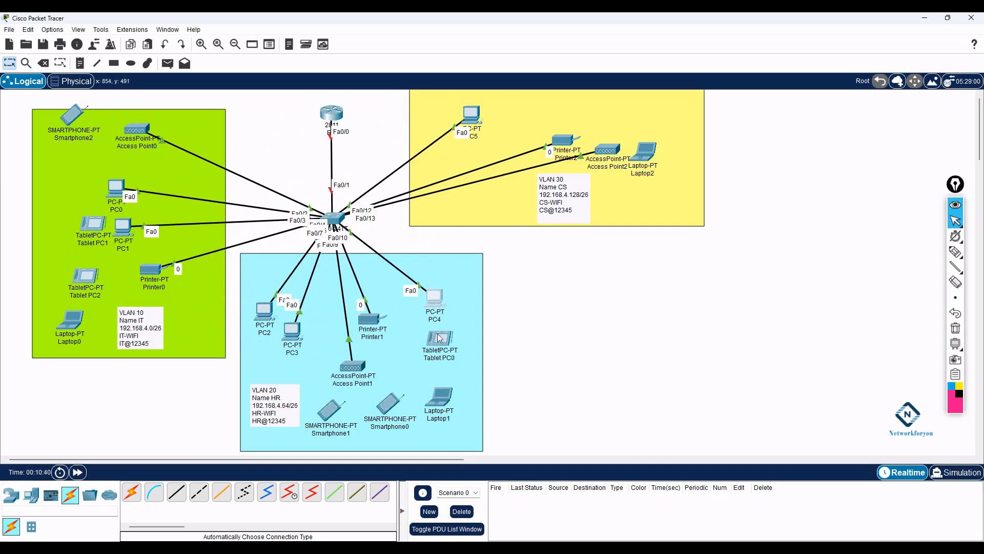
- Arrange PC5, Access Point2 and Printer2 neatly within the yellow CS area
drag(469, 117, 423, 101)
drag(606, 151, 616, 231)
mouse_move(560, 142)
mouse_down()
mouse_move(558, 184)
mouse_move(561, 105)
mouse_move(564, 156)
mouse_move(566, 133)
mouse_up()
drag(607, 234, 591, 180)
drag(427, 102, 535, 110)
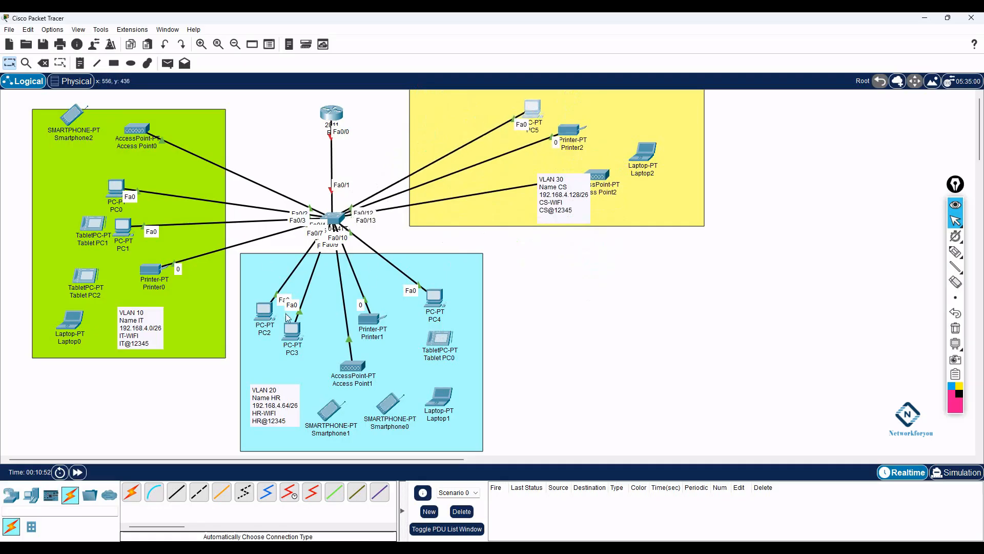
- Fine-tune the HR area rectangle and the positions of PC3, Access Point1, Printer1 and PC4
mouse_move(271, 322)
mouse_down()
mouse_move(221, 264)
mouse_move(269, 317)
mouse_move(228, 255)
mouse_move(215, 201)
mouse_move(257, 314)
mouse_up()
drag(352, 367, 294, 352)
drag(375, 322, 336, 339)
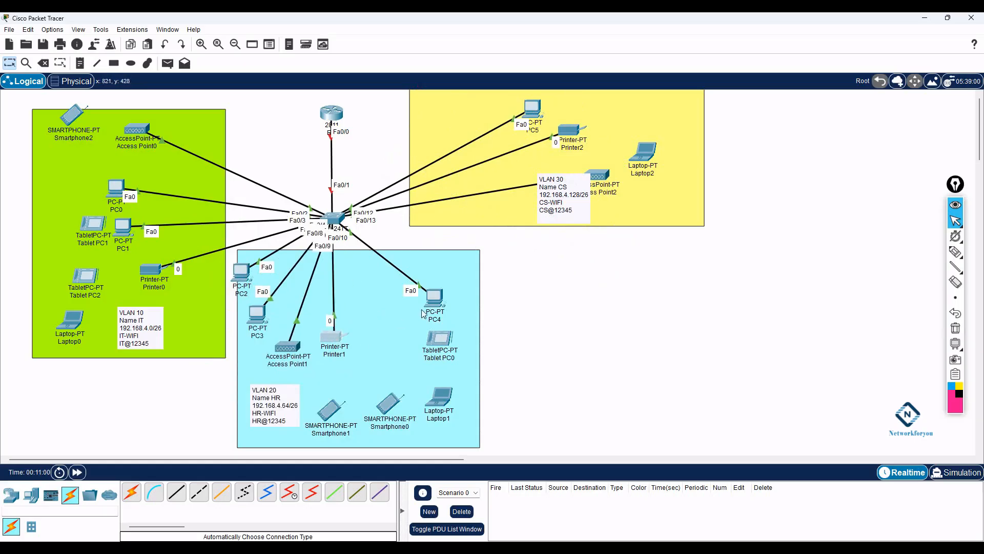
drag(437, 300, 416, 306)
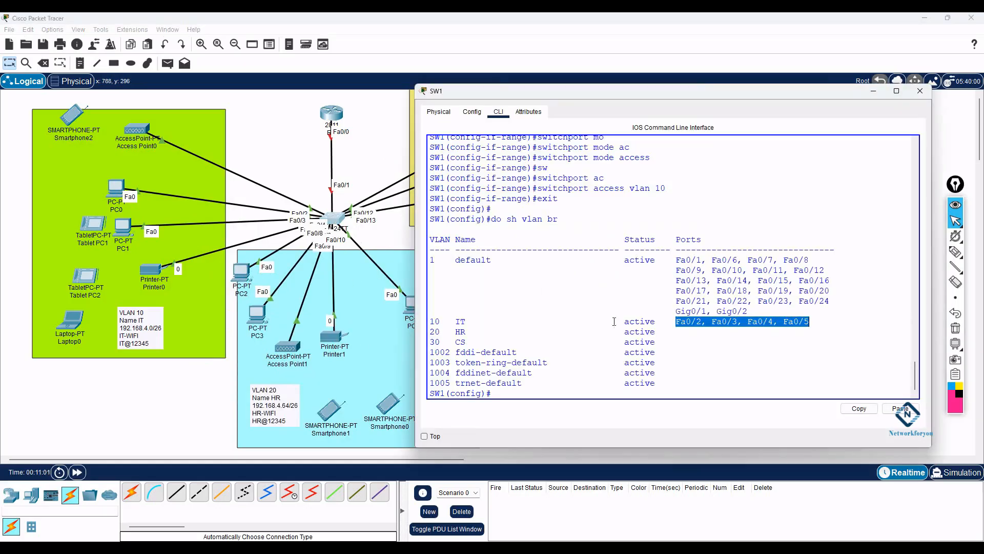
drag(675, 322, 636, 324)
- Select SW1 interface range Fa0/6-10 and set the ports to switchport mode access
text(int )
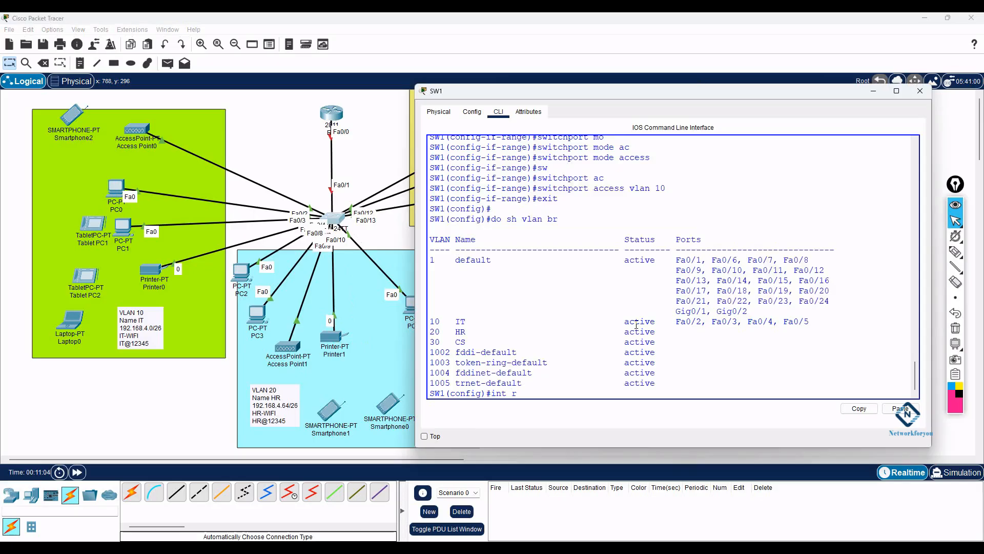
text(r)
key(Tab)
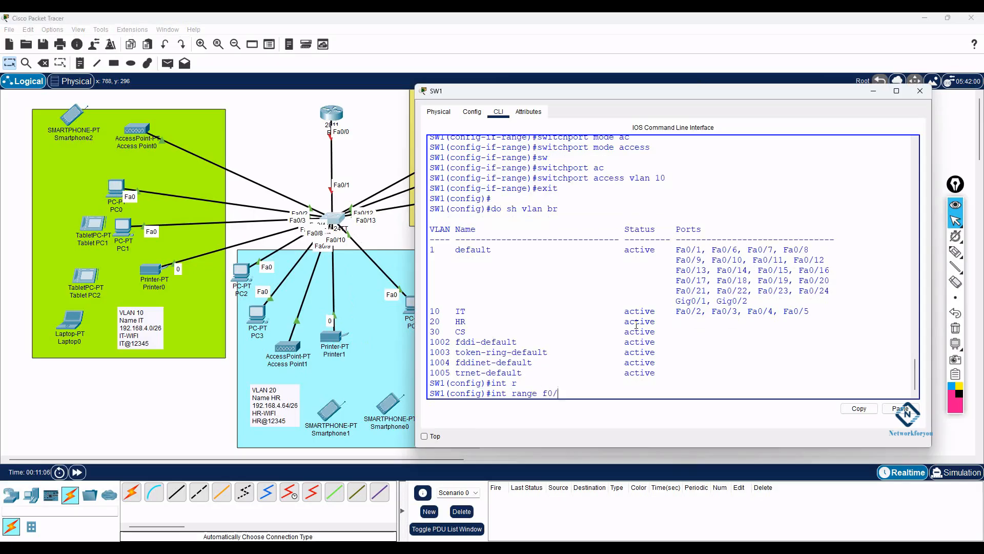
text(f0/6-10)
key(Return)
text(switchport)
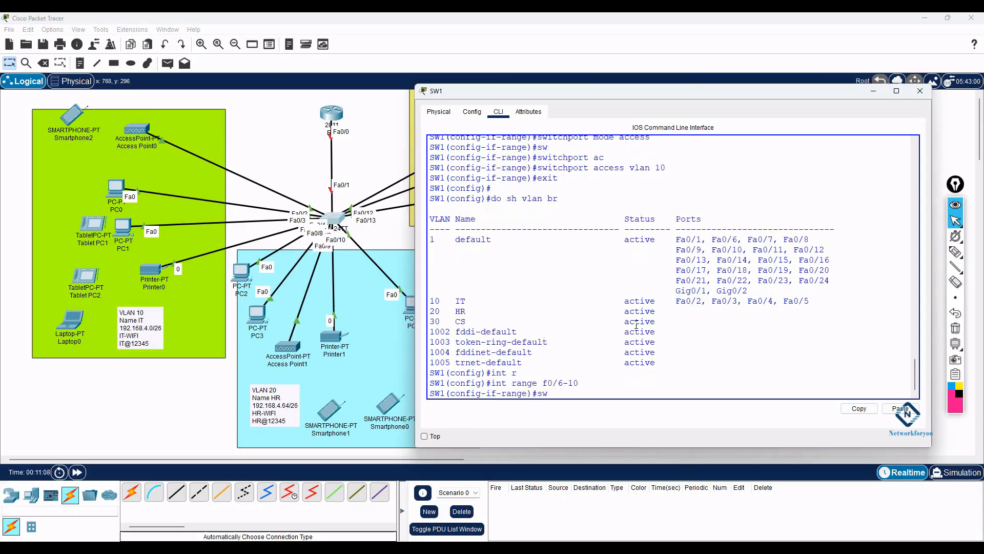
key(Tab)
text(mo)
key(Tab)
text(ac)
key(Tab)
key(Return)
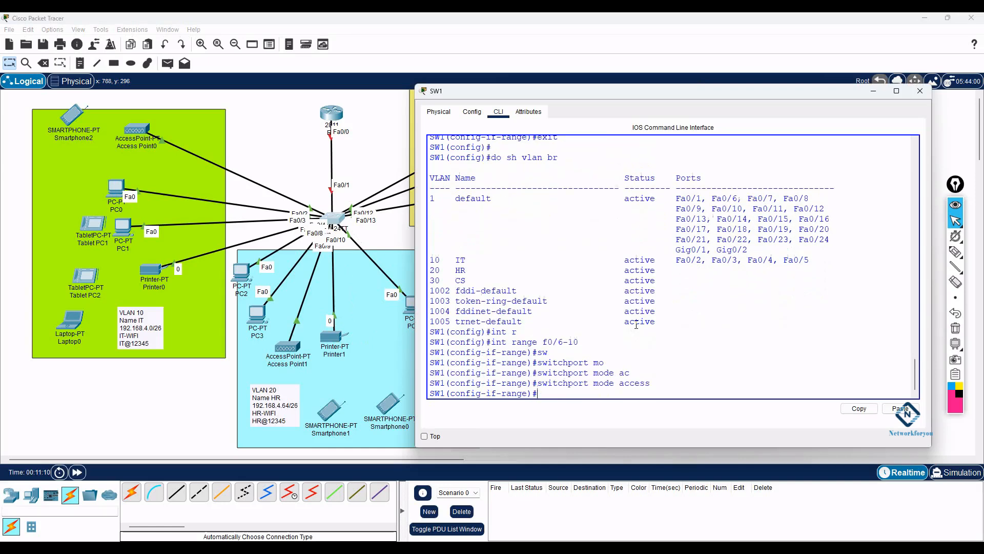
- Assign ports Fa0/6-10 to access VLAN 20 and exit the interface range
text(sw)
key(Tab)
text(ac)
key(Tab)
text(vl)
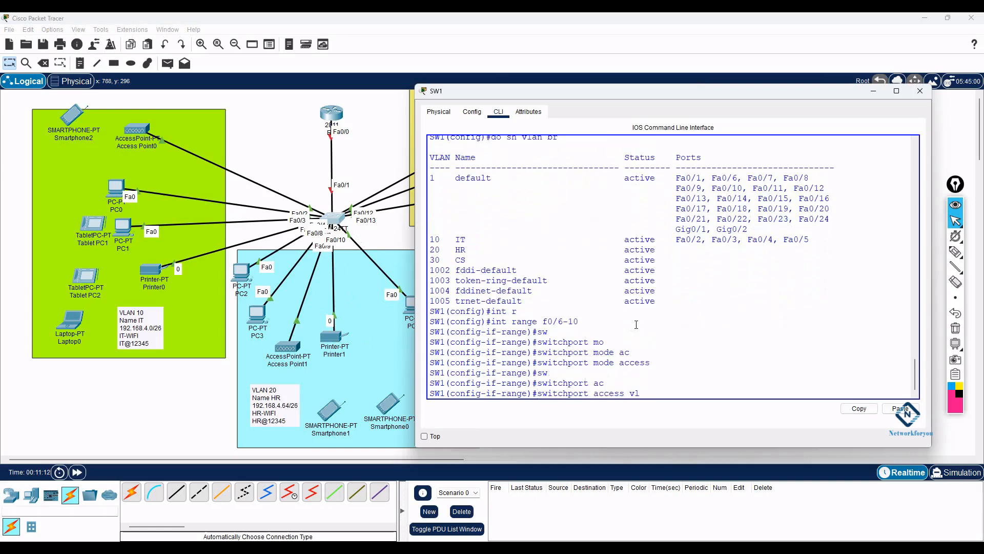
key(Return)
text(ex)
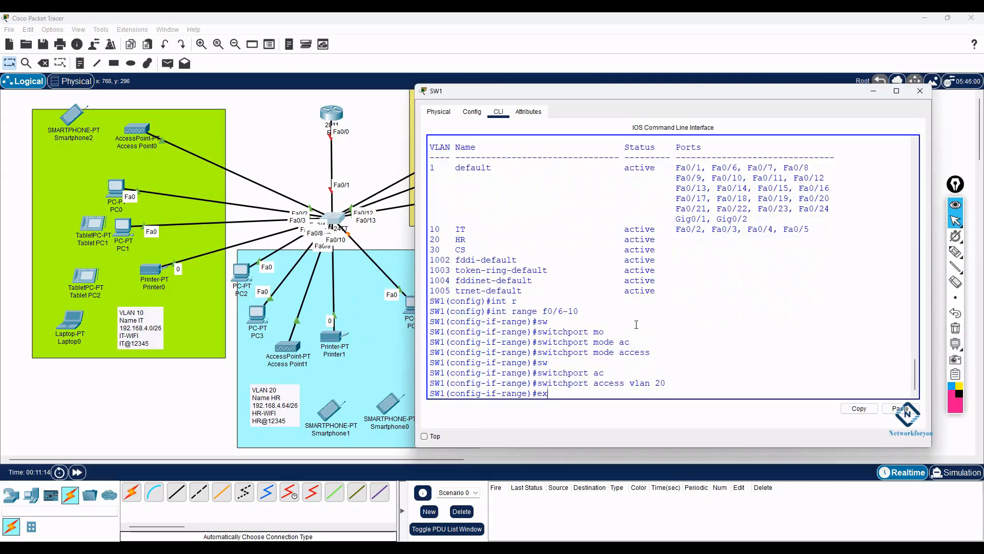
text(it)
key(Return)
key(Return)
key(Return)
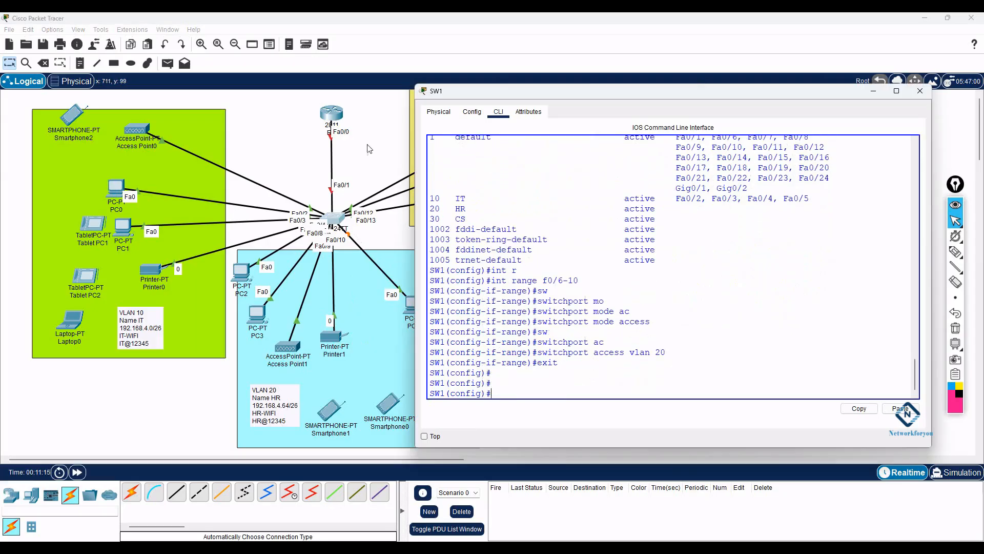
- Close SW1's window and move PC5 and Printer2 inside the yellow VLAN 30 area
click(368, 148)
drag(533, 110, 418, 100)
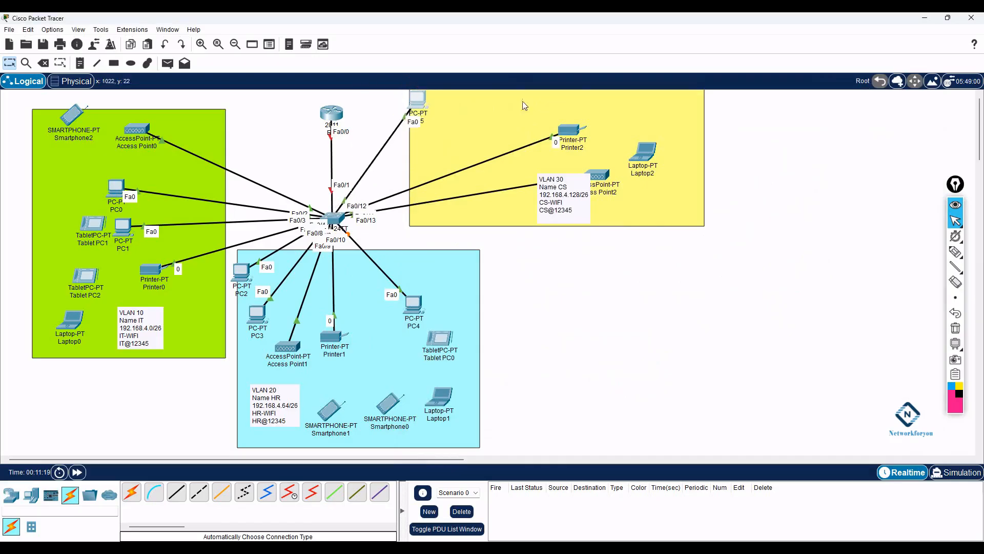
drag(570, 129, 450, 259)
drag(433, 270, 521, 131)
drag(409, 106, 466, 117)
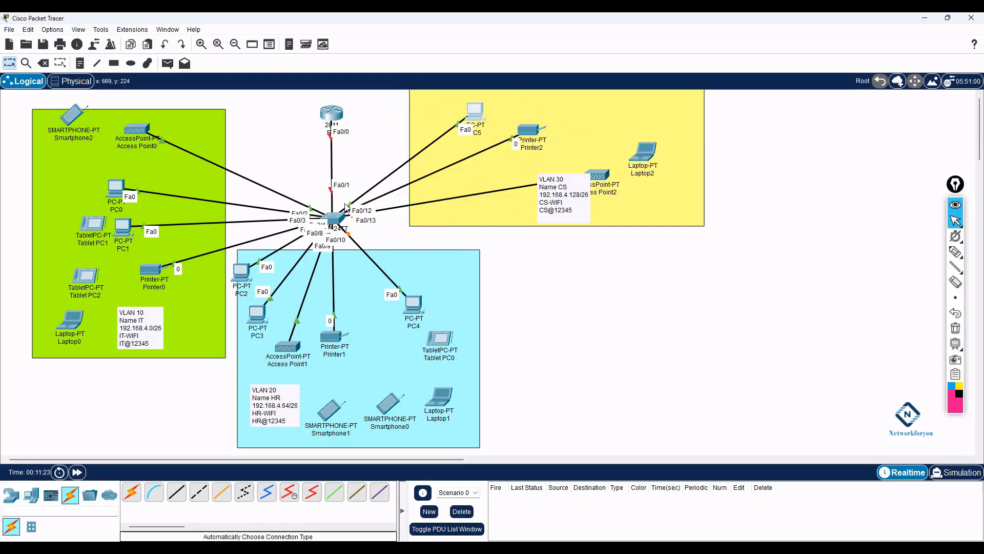
- Reopen SW1's CLI and type the interface range command for f0/11-13
click(333, 219)
text(int r)
key(Tab)
text(f0/11-13)
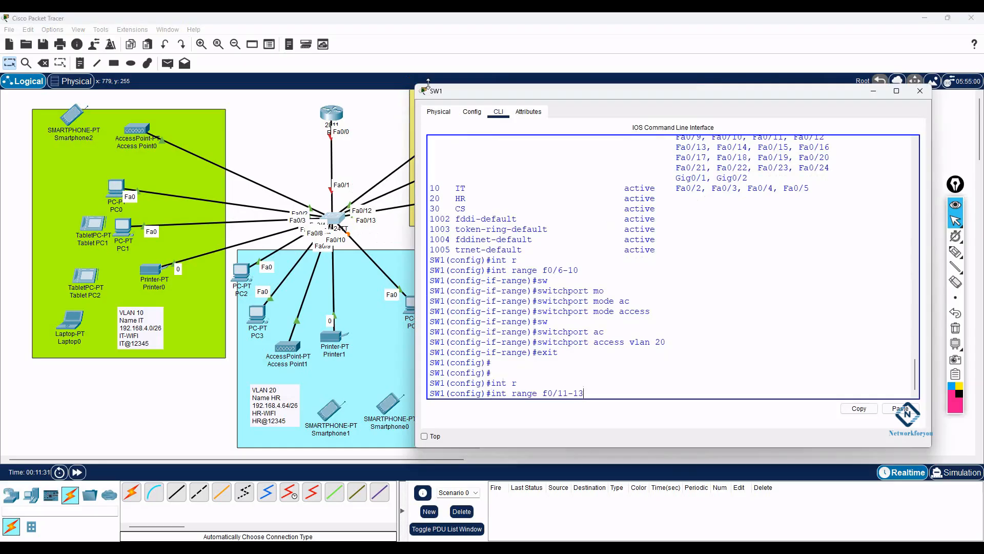
- Compare the f0/11-13 range against the earlier f0/6-10 range, then enter interface range Fa0/11-13
double_click(578, 394)
drag(578, 393, 544, 394)
drag(587, 271, 542, 270)
drag(536, 393, 509, 393)
drag(585, 393, 544, 393)
click(606, 395)
key(Return)
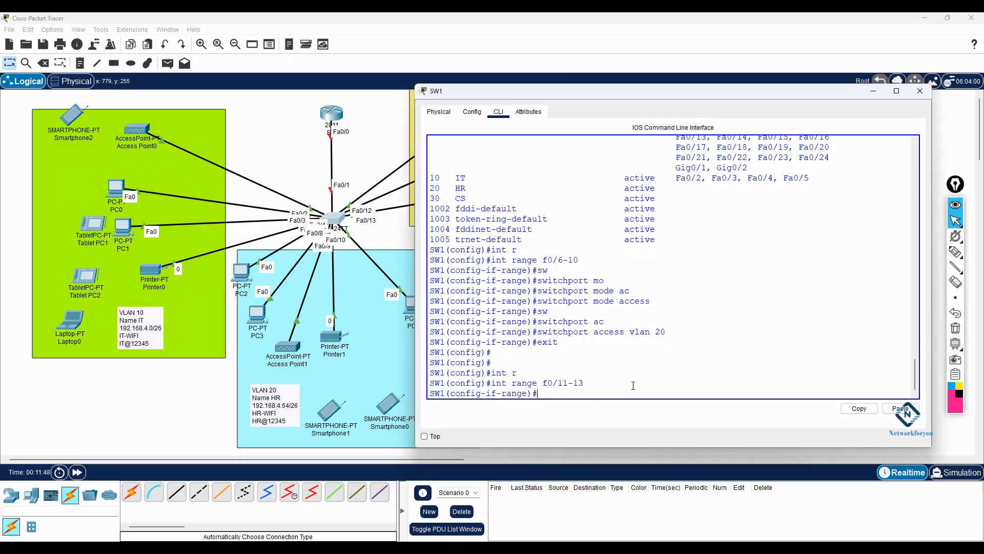
- Set ports Fa0/11-13 to switchport mode access
text(sw)
key(Tab)
text(mo)
key(Tab)
text(ac)
key(Tab)
key(Return)
- Assign ports Fa0/11-13 to access VLAN 30
text(sw)
key(Tab)
text(ac)
key(Tab)
text(vlan 30)
key(Return)
- Exit to privileged mode and save SW1's configuration with wr
text(exit)
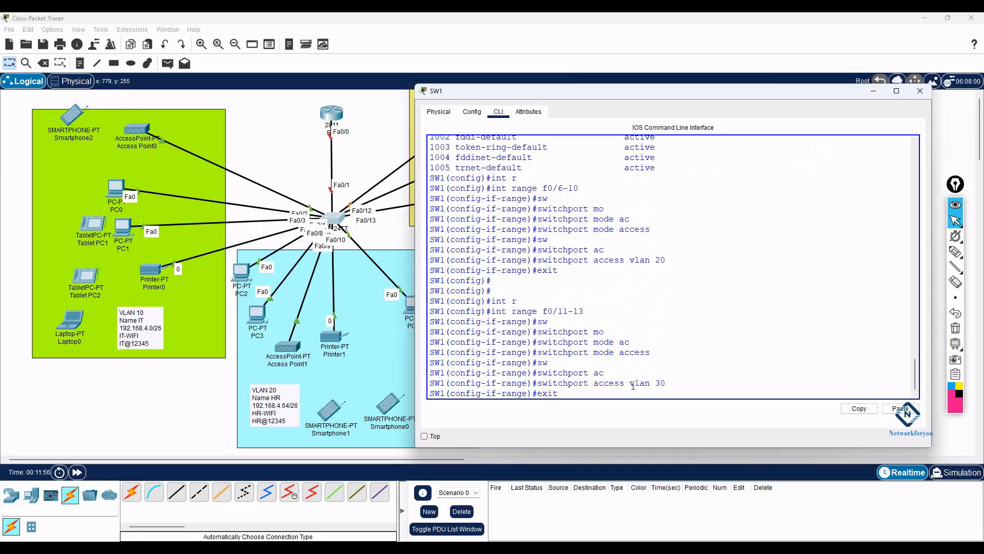
key(Return)
key(Return)
text(exit)
key(Return)
text(wr)
key(Return)
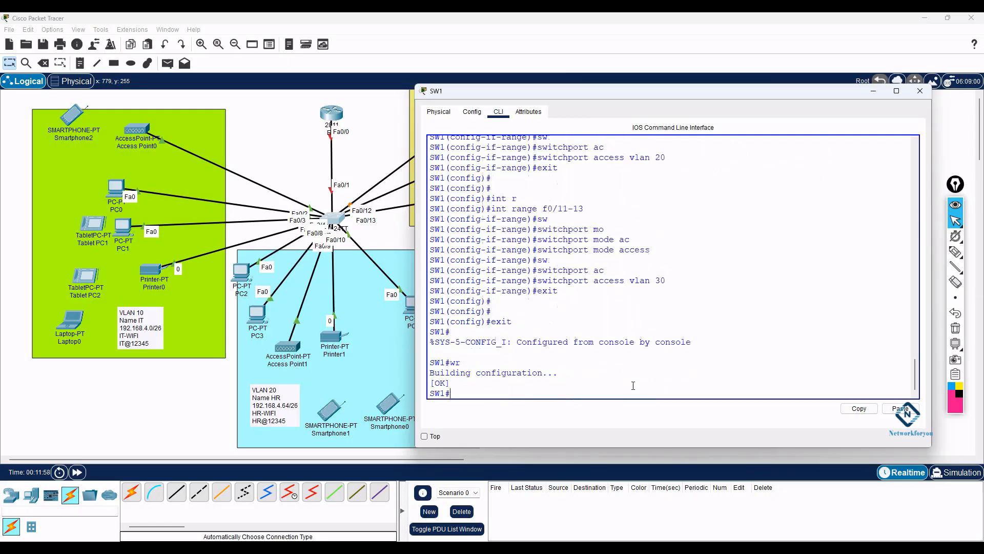
key(Return)
key(Return)
text(sh vlan br)
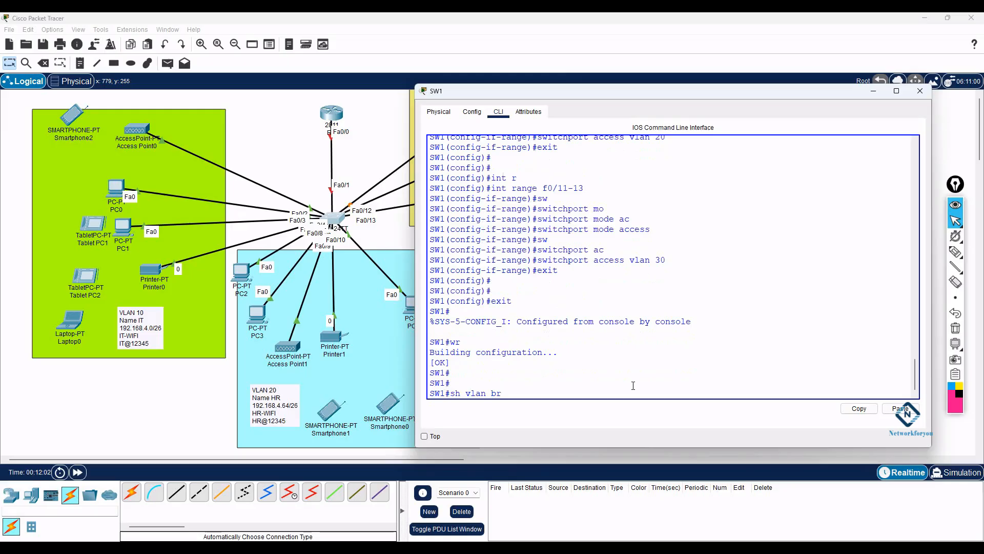
- Verify SW1's VLAN 10, 20 and 30 port lists with show vlan brief and check trunks with show interfaces trunk
key(Return)
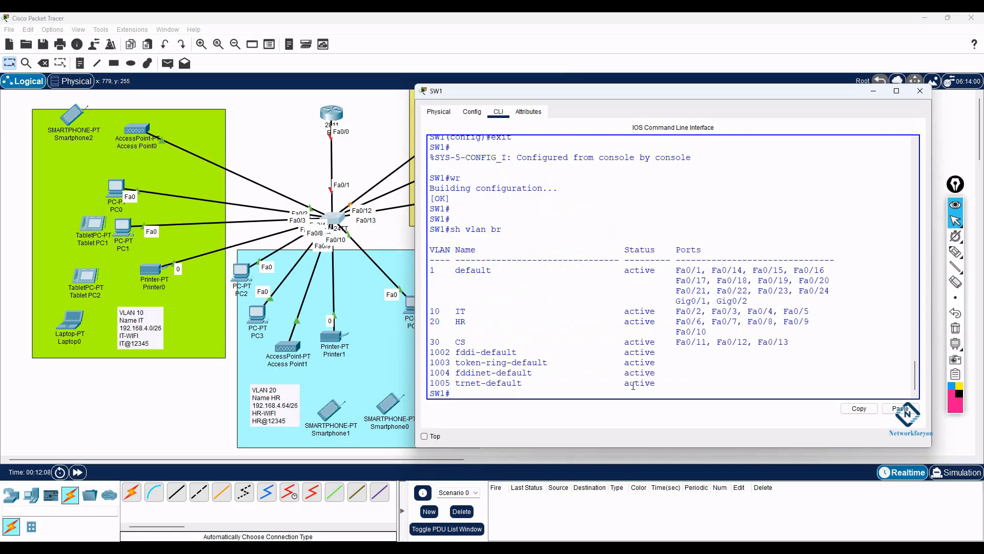
drag(433, 310, 533, 323)
drag(720, 334, 421, 324)
drag(790, 342, 431, 342)
click(673, 393)
text(sh int tr)
key(Tab)
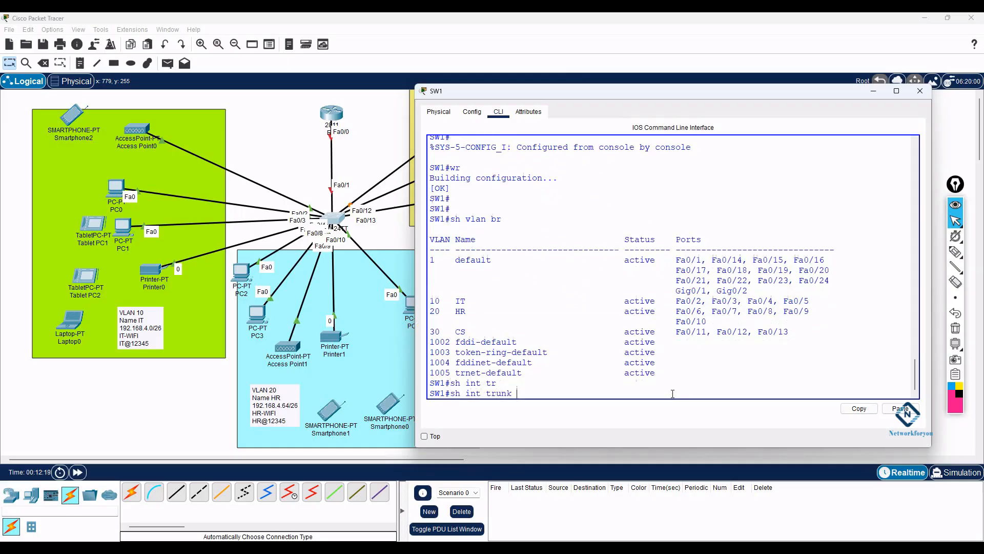
key(Return)
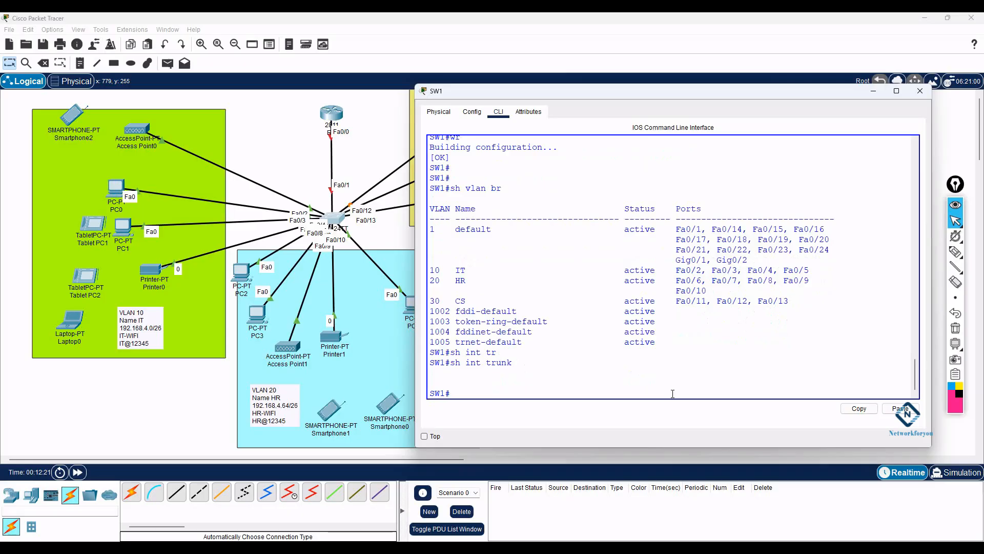
- Open router R1's CLI and widen and reposition its configuration window
click(332, 123)
click(428, 149)
drag(699, 214, 851, 221)
drag(505, 130, 566, 94)
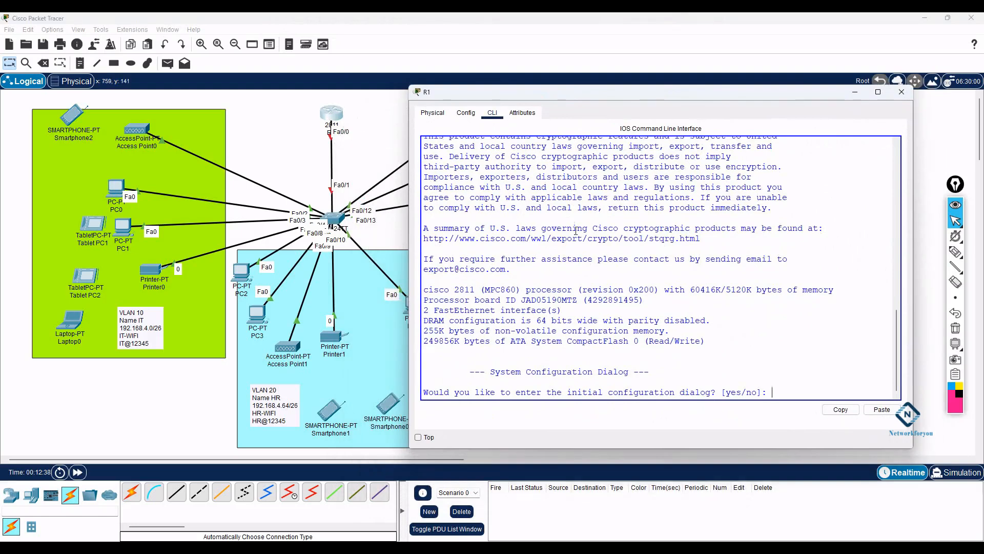
- Decline the initial configuration dialog, enter global config mode and set the hostname to R1
click(807, 284)
text(no)
key(Return)
key(Return)
key(Return)
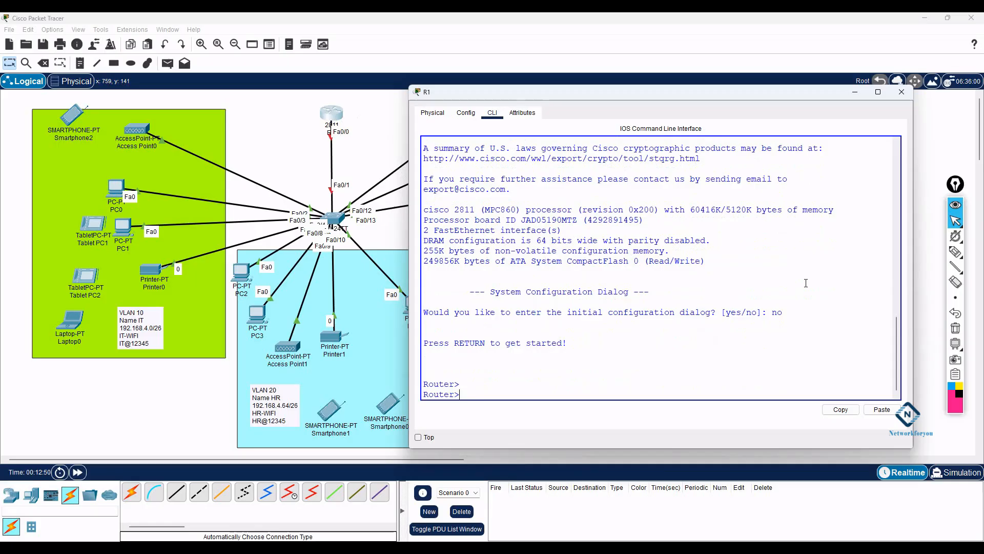
text(en)
key(Return)
text(config t)
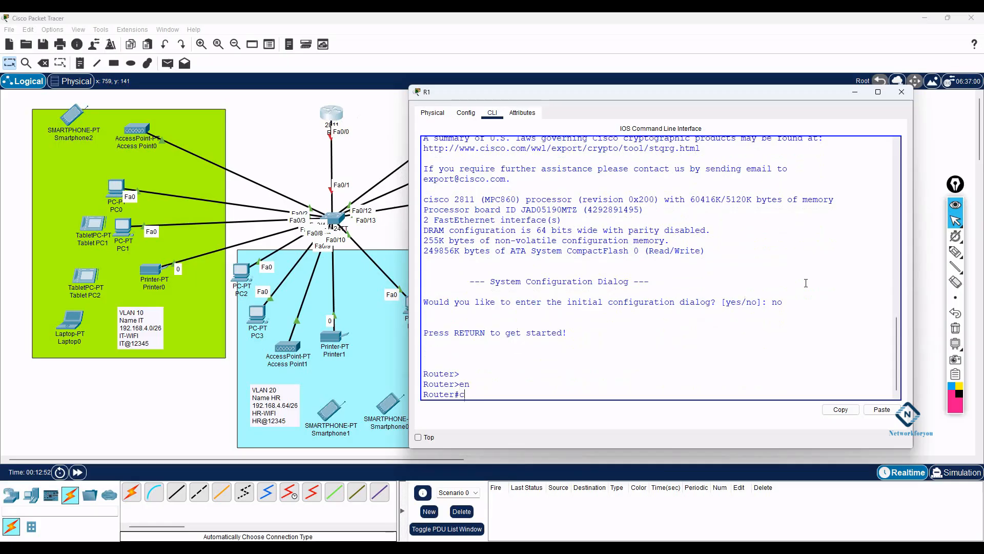
key(Return)
text(host)
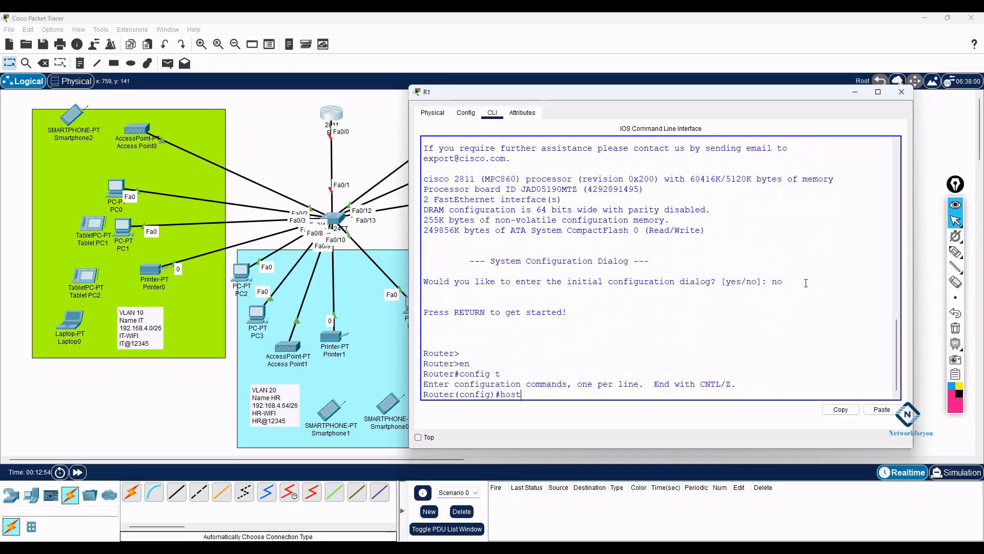
key(Tab)
text(R1)
key(Return)
key(Return)
key(Return)
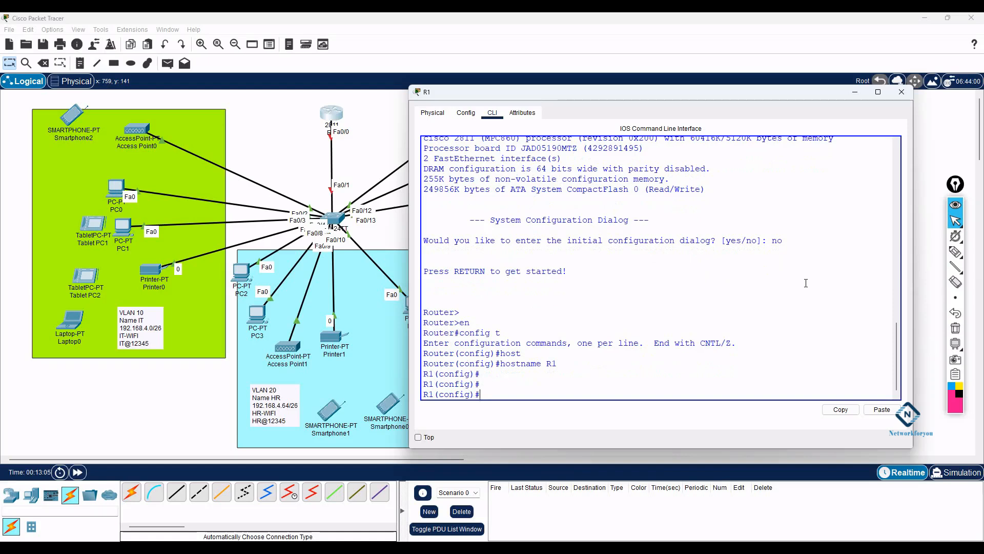
- Bring interface Fa0/0 up with no shutdown and exit
text(f0/0)
key(Return)
text(no sh)
key(Return)
key(Return)
key(Return)
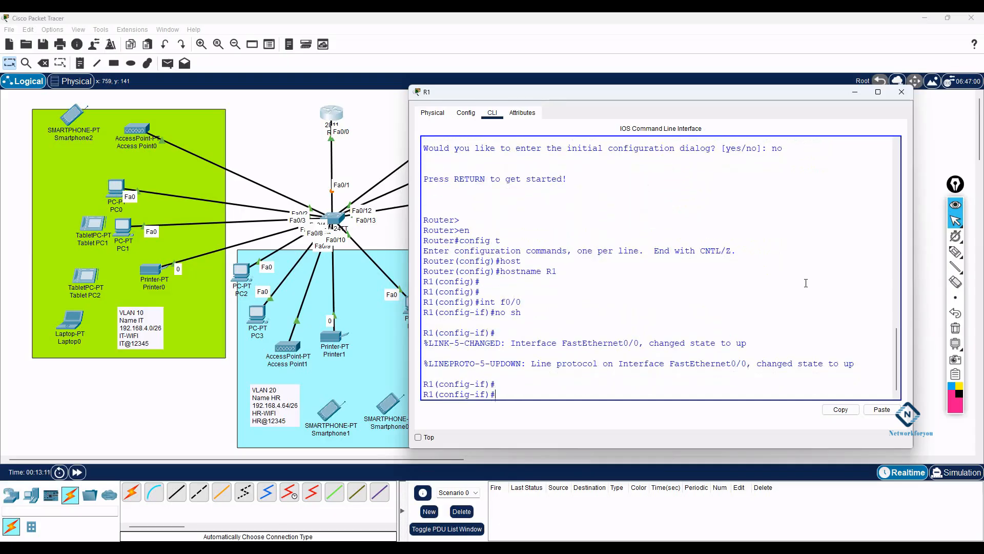
key(Return)
key(Return)
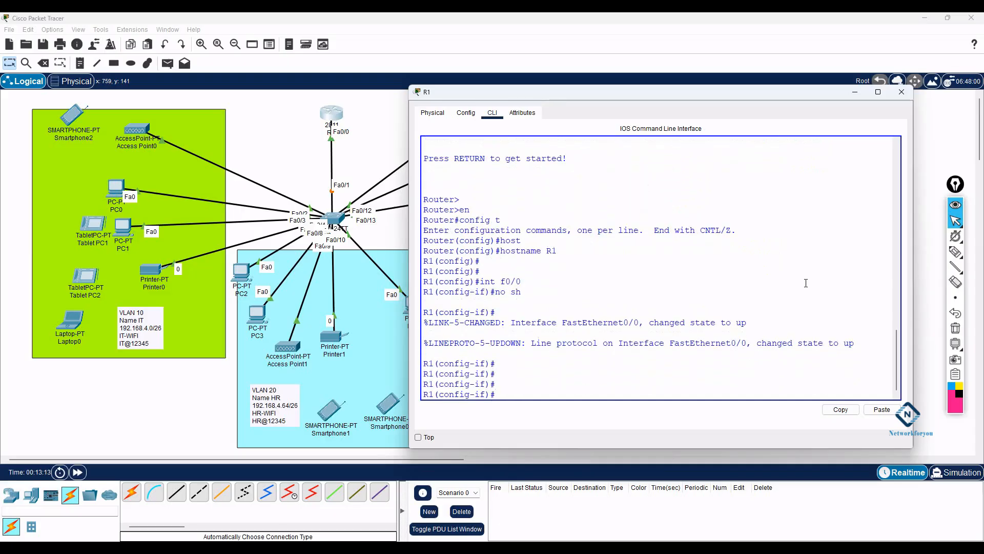
text(exit)
key(Return)
key(Return)
- Create subinterface Fa0/0.10 with encapsulation dot1Q 10, matching subinterface number to VLAN tag
text(int )
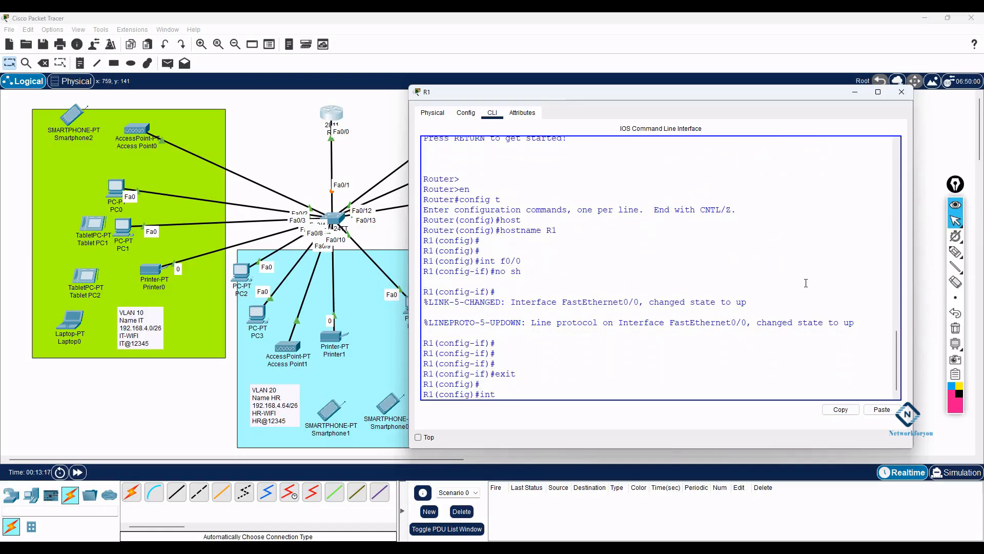
text(f)
text(0/)
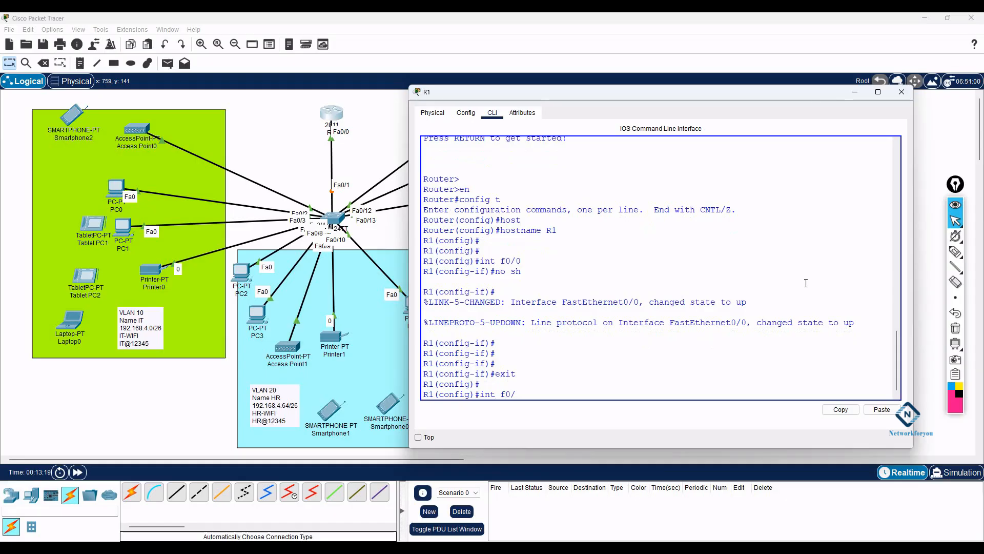
text(0.10)
key(Return)
key(Return)
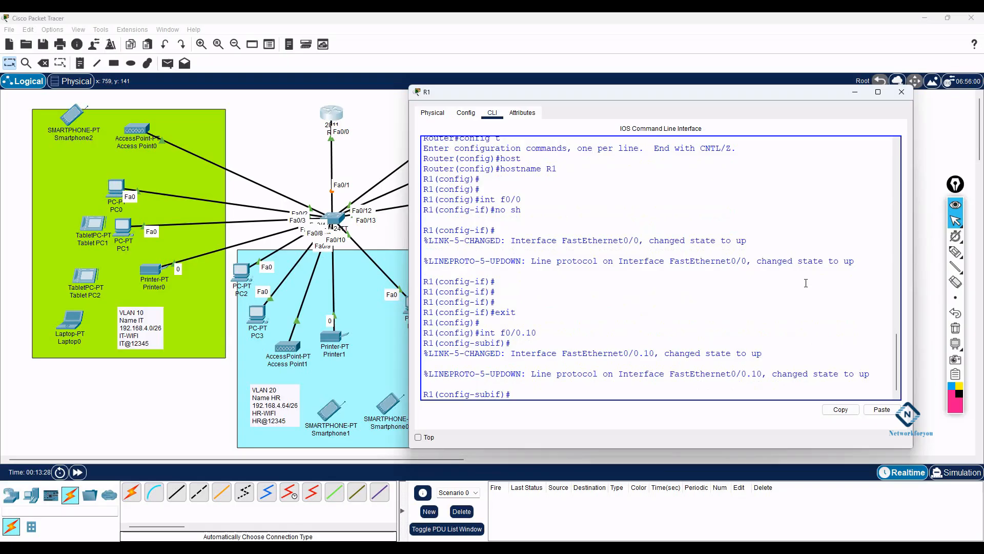
text(en)
key(Tab)
text(do)
key(Tab)
text(10)
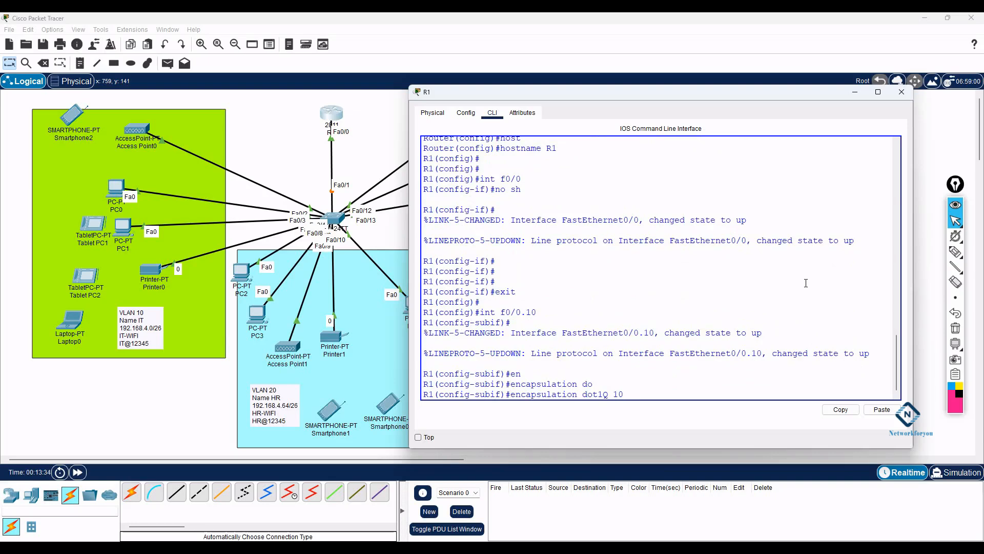
drag(537, 314, 526, 314)
drag(626, 395, 614, 394)
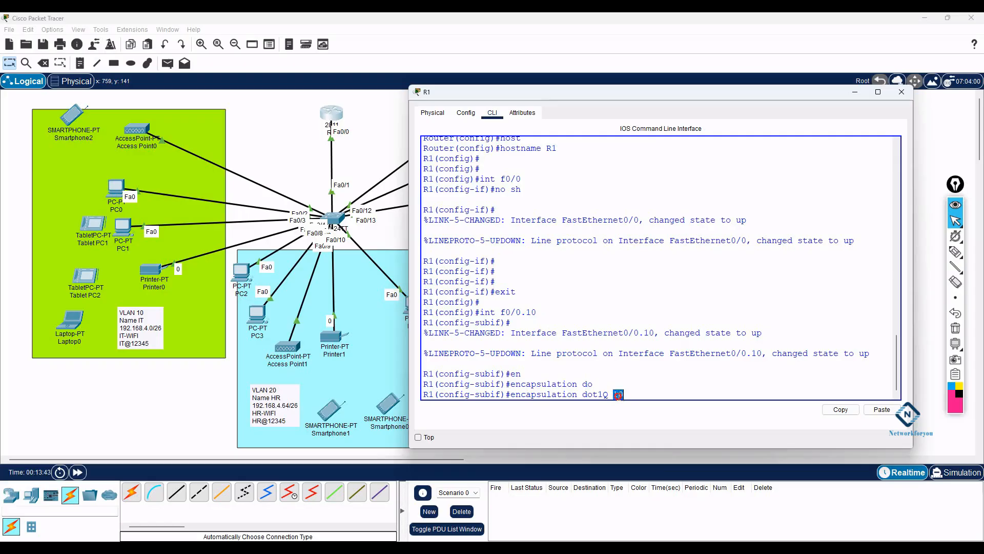
click(668, 395)
key(Return)
- Start entering Fa0/0.10's IP address, correcting the third octet to 192.168.4
text(ip)
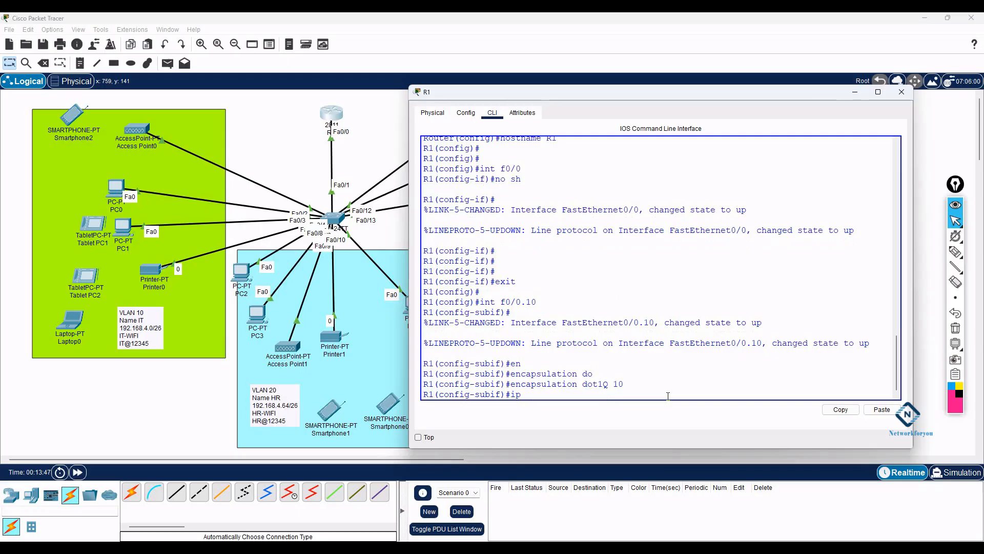
text( add 192.168.1)
key(BackSpace)
text(4)
key(alt+Tab)
- Review the Word subnet table and highlight the first host range 192.168.4.1-192.168.4.62
scroll(371, 309, up, 6)
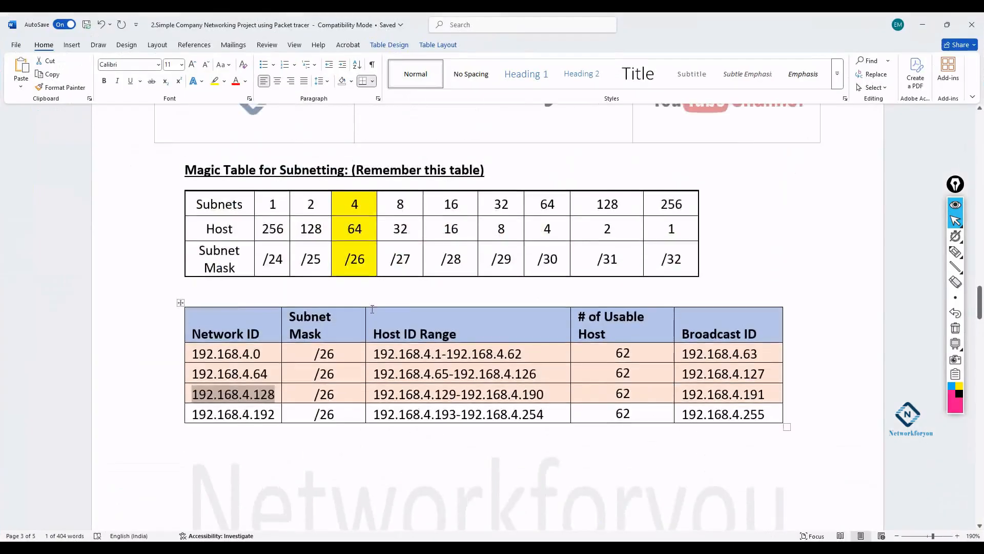
scroll(372, 309, up, 15)
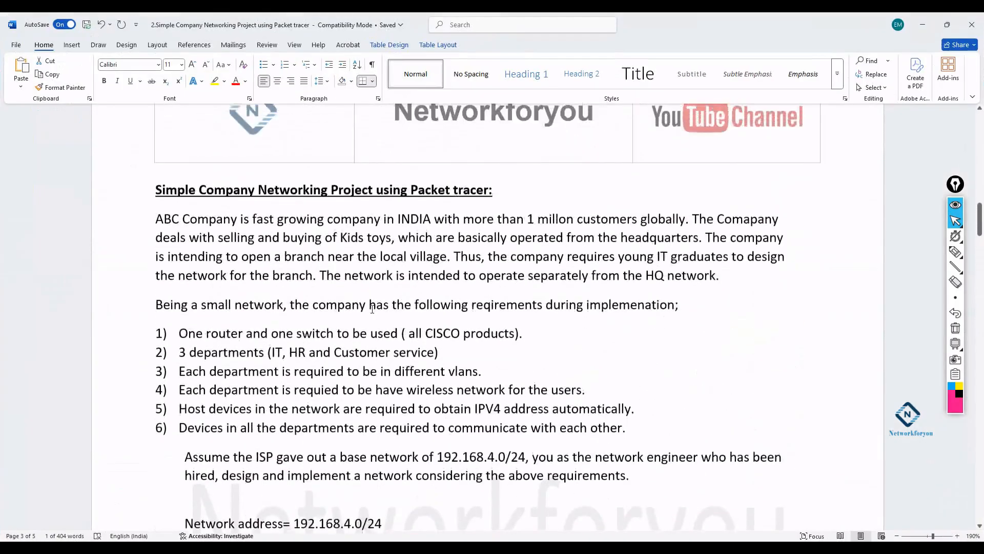
scroll(412, 341, down, 3)
drag(439, 318, 526, 319)
scroll(464, 343, down, 3)
scroll(463, 343, down, 10)
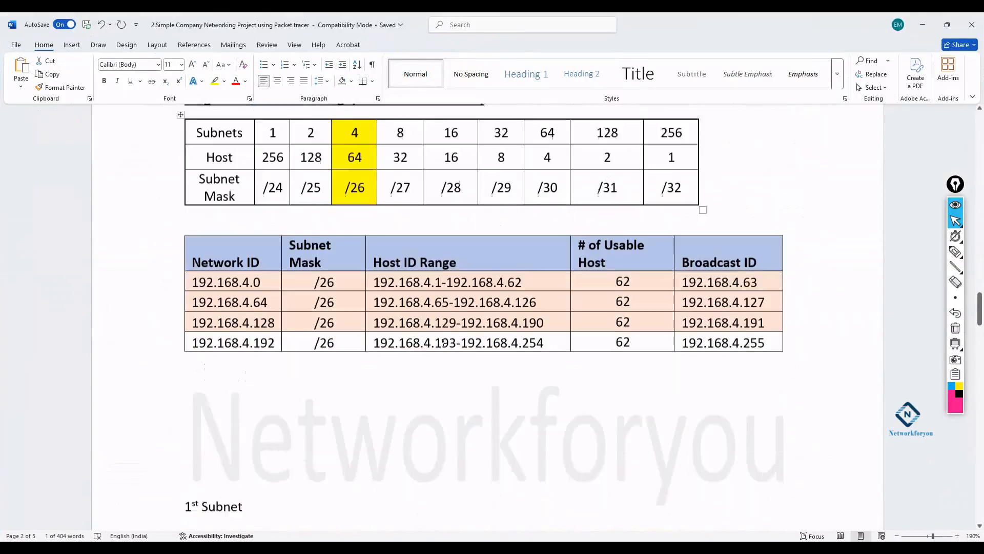
drag(375, 260, 523, 266)
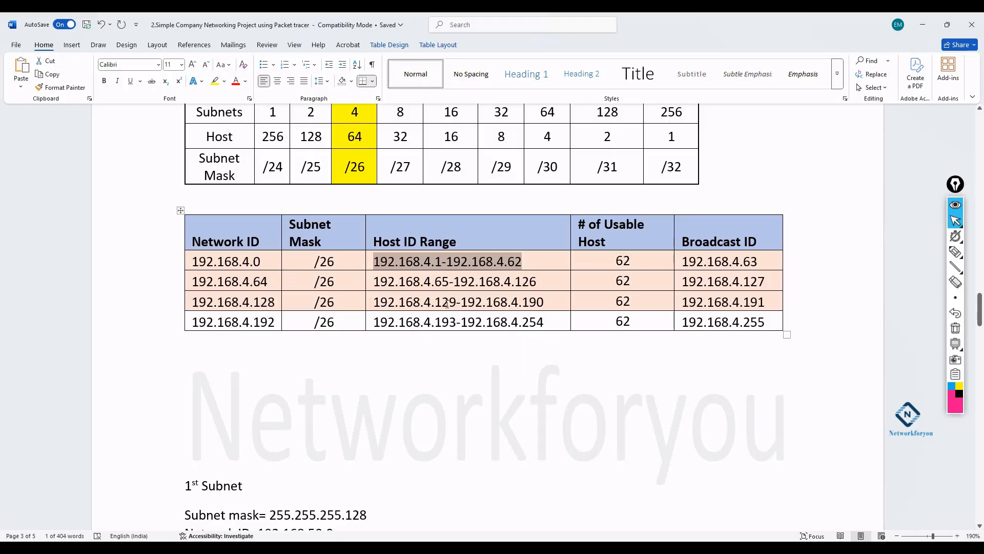
click(918, 29)
click(354, 547)
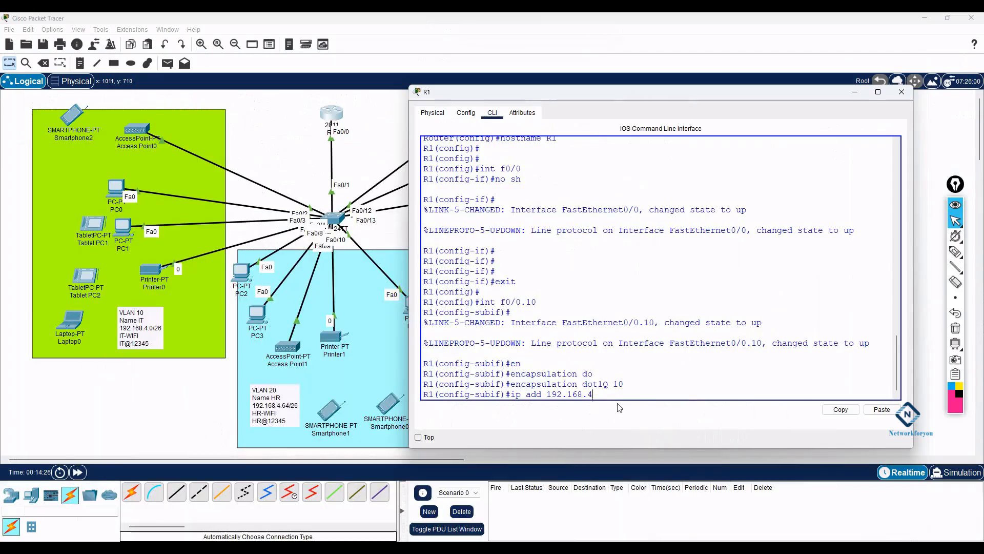
- Give subinterface f0/0.10 the address 192.168.4.1 255.255.255.192
text(1 255.255.255.)
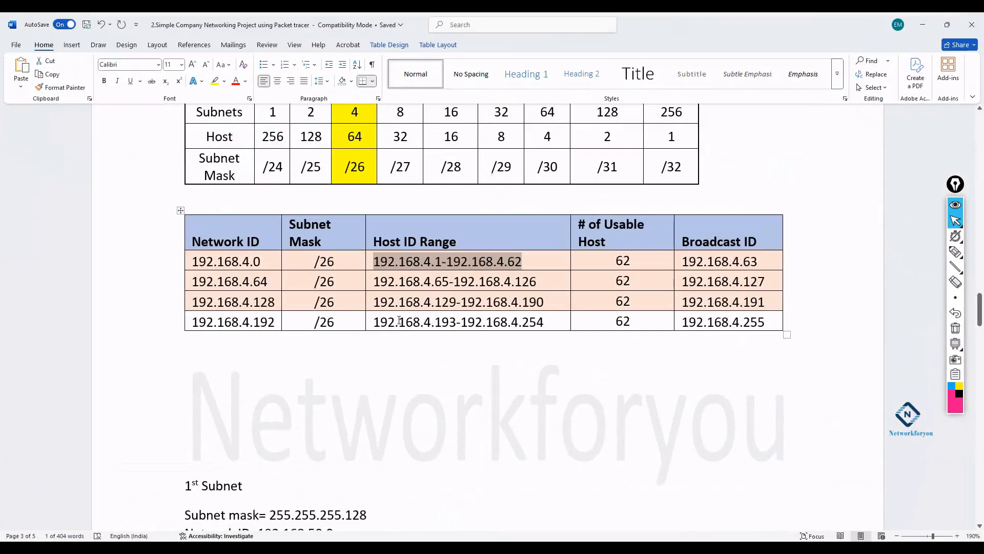
scroll(404, 313, up, 8)
scroll(404, 313, up, 3)
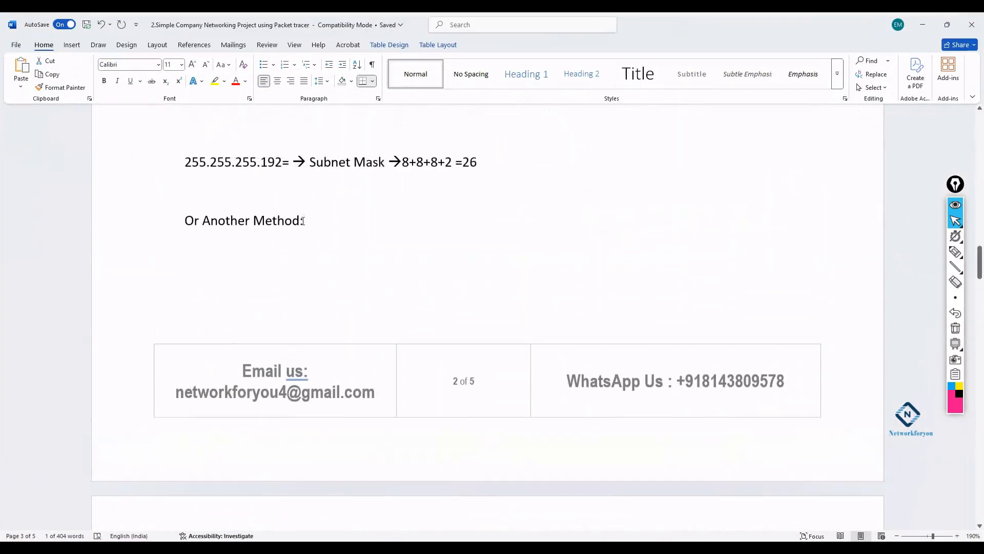
drag(283, 165, 185, 163)
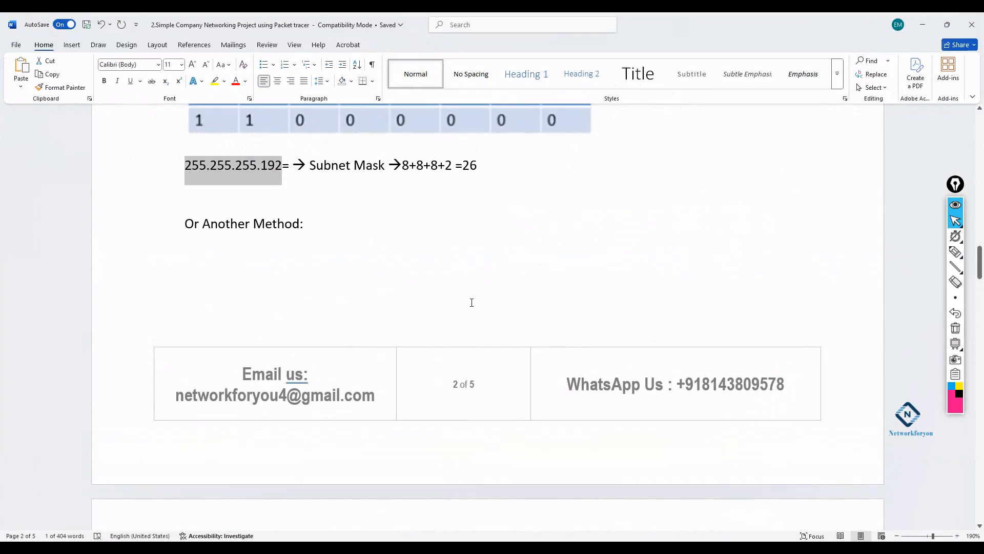
click(919, 20)
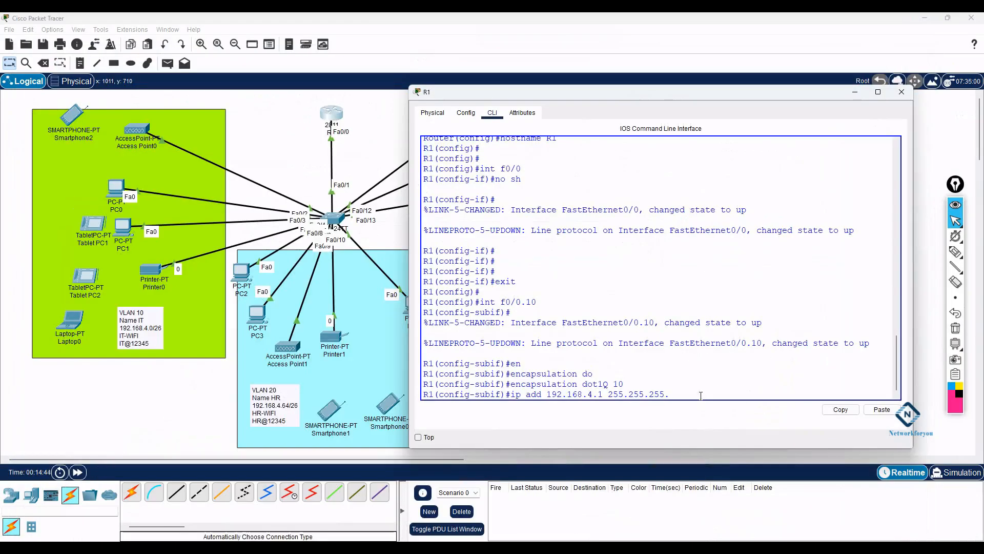
text(92)
key(Return)
- Enable f0/0.10 with no shutdown and exit subinterface configuration
text(no sh)
key(Return)
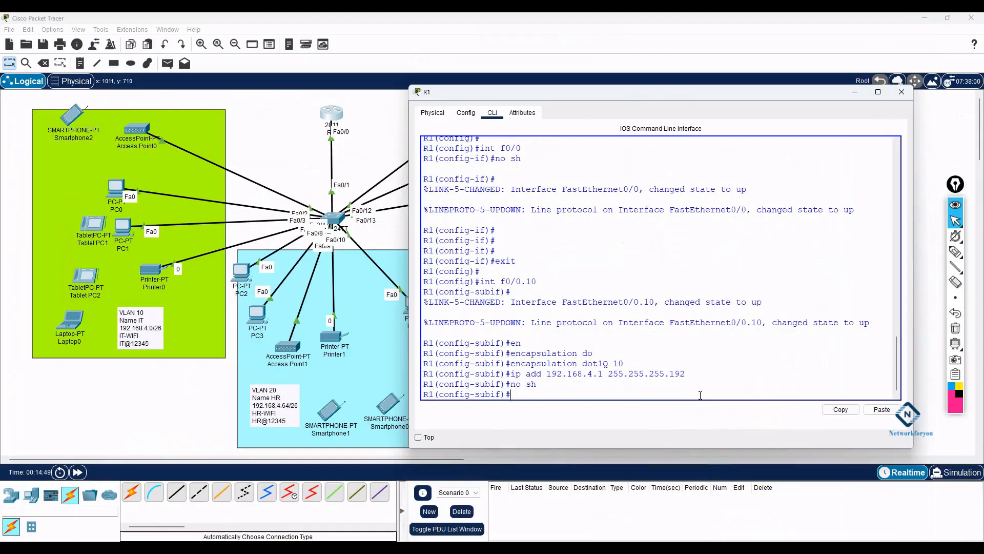
drag(539, 282, 481, 281)
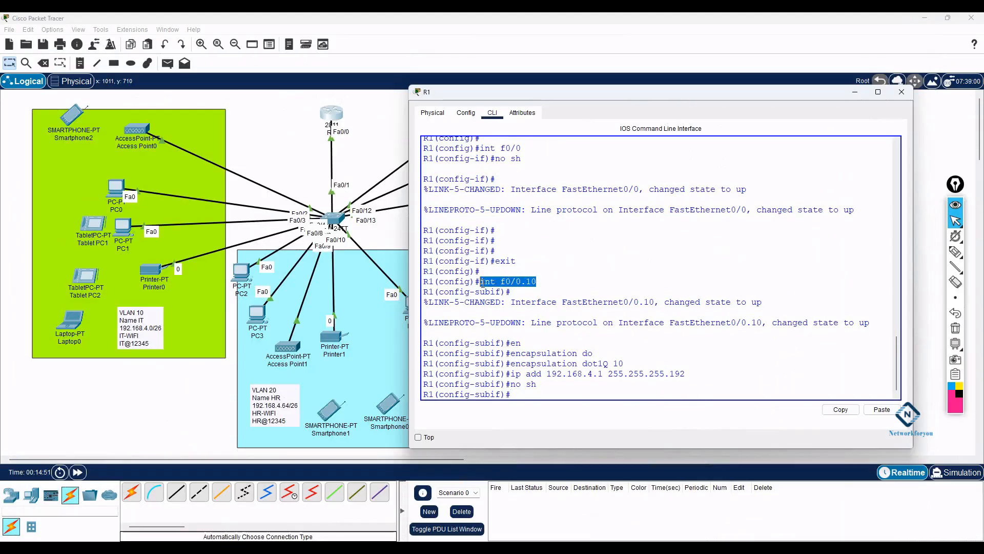
drag(711, 374, 511, 376)
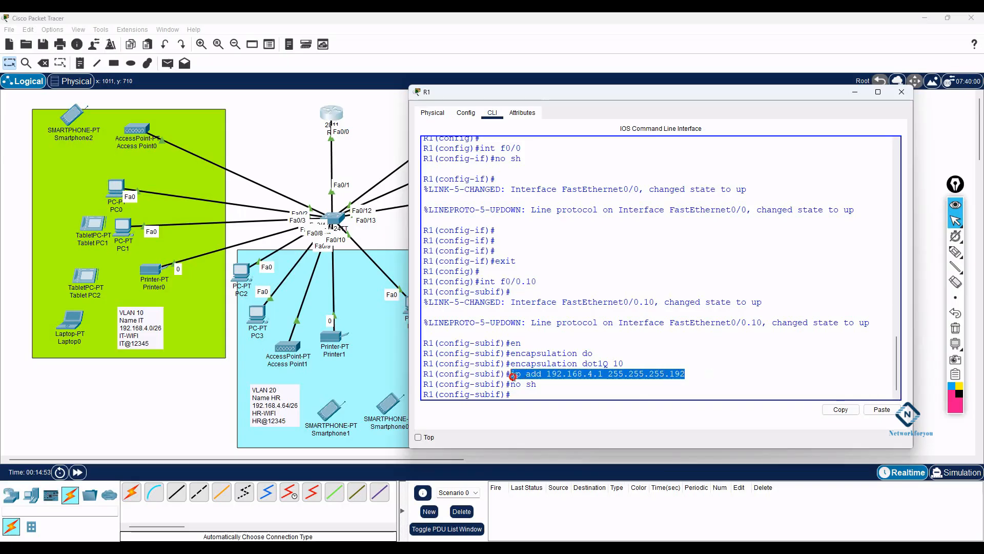
click(692, 326)
text(exit)
key(Return)
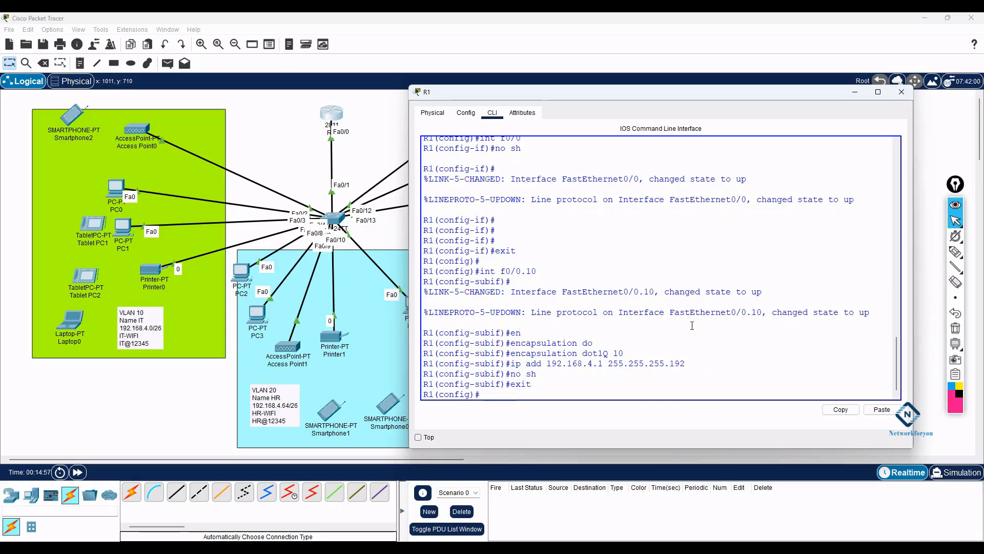
text(int f0/0)
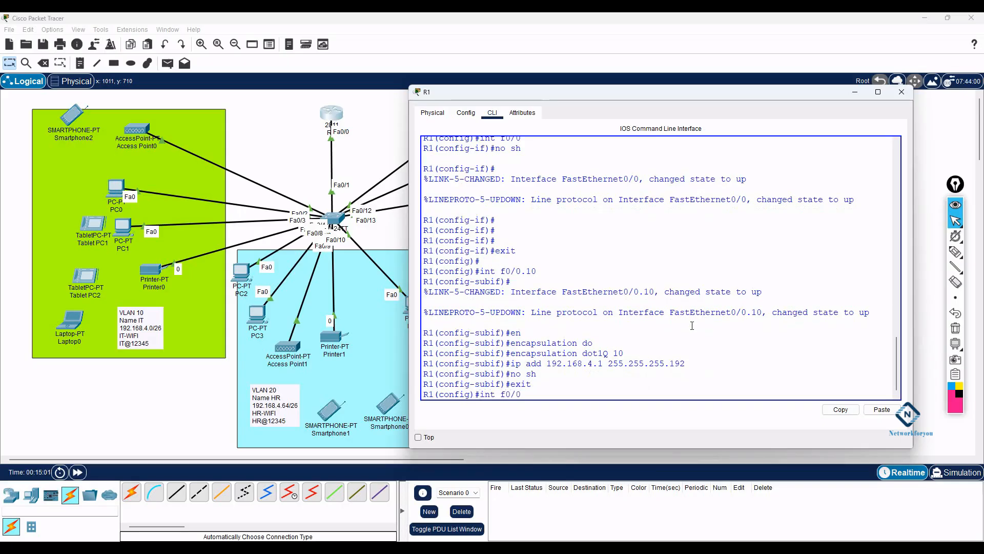
text(.20)
- Create subinterface f0/0.20 with dot1Q encapsulation for VLAN 20
key(Return)
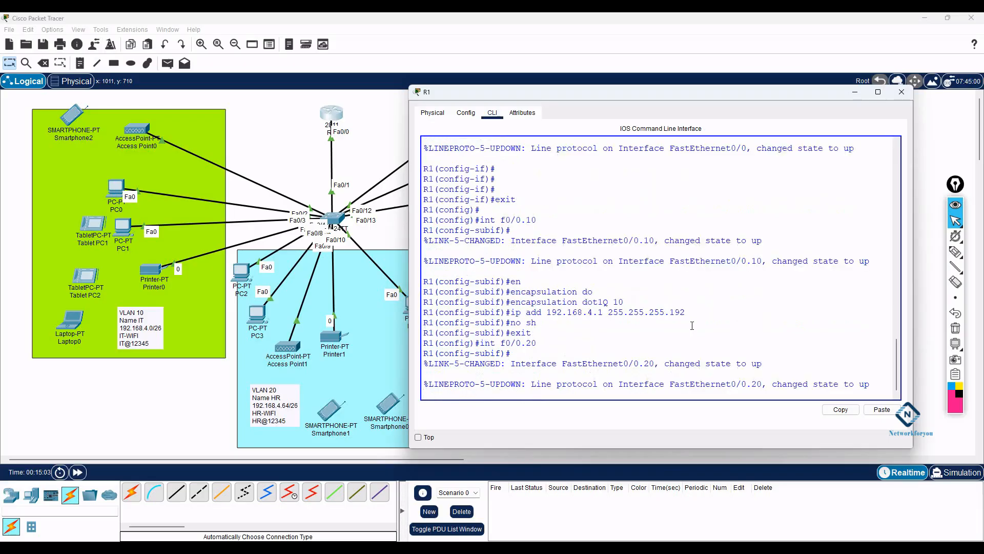
key(Return)
text(en)
key(Tab)
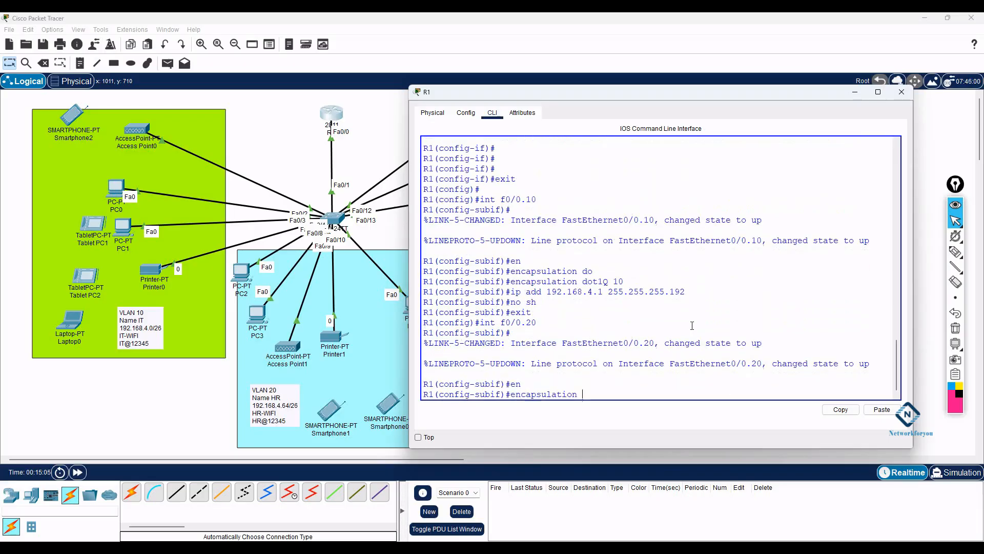
text(do)
key(Tab)
text(20)
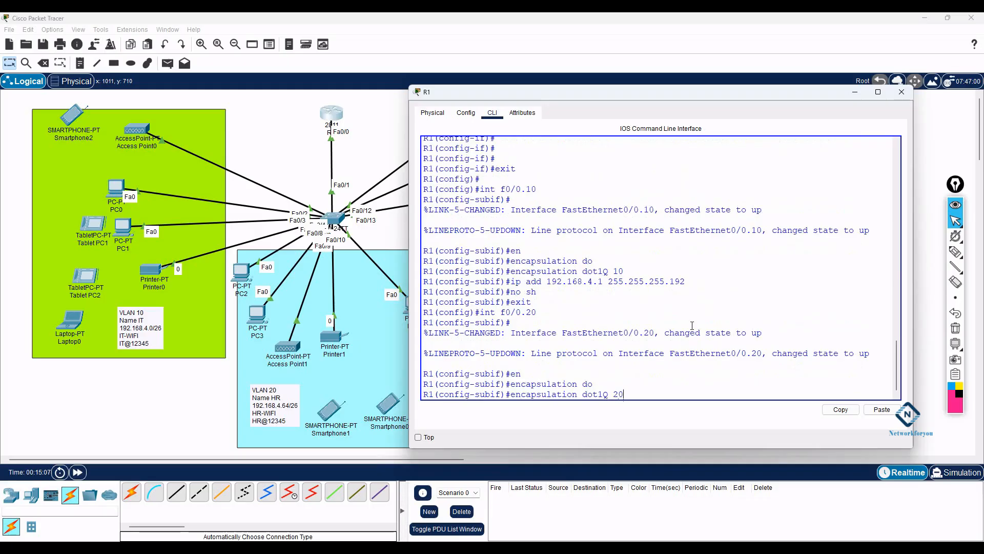
key(Return)
- Address f0/0.20 as 192.168.4.65 255.255.255.192 and exit subinterface mode
text(ip add)
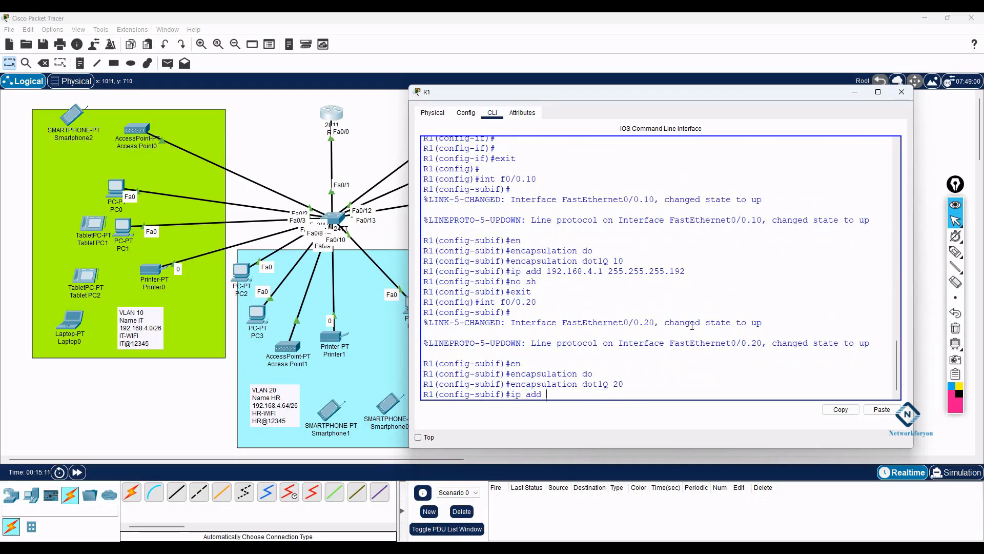
text( 192.168.4.)
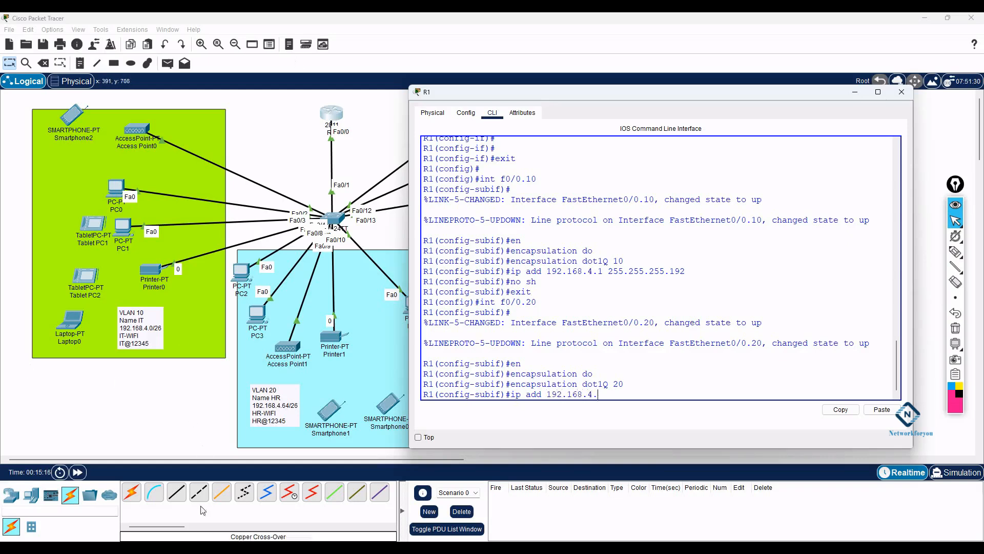
click(257, 550)
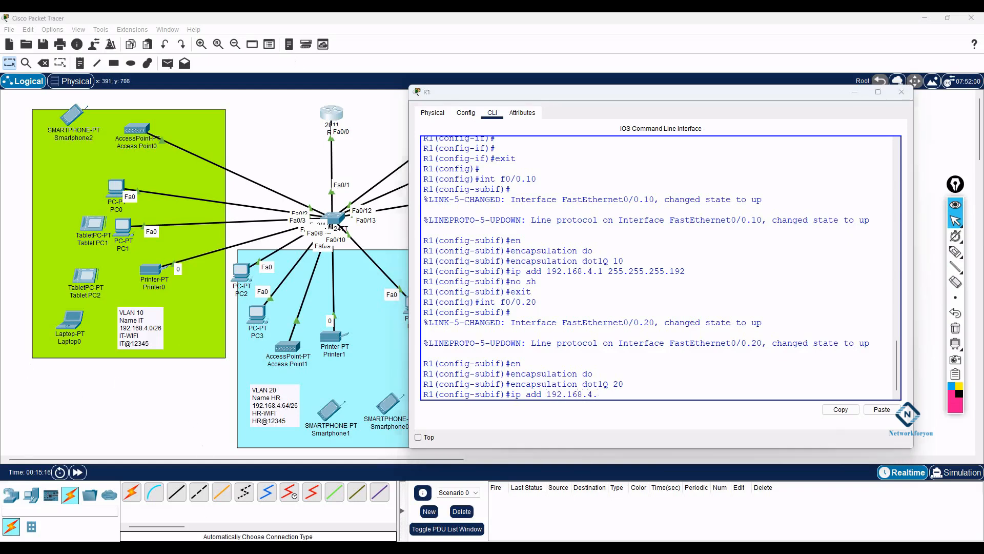
scroll(520, 241, up, 2)
scroll(461, 204, down, 10)
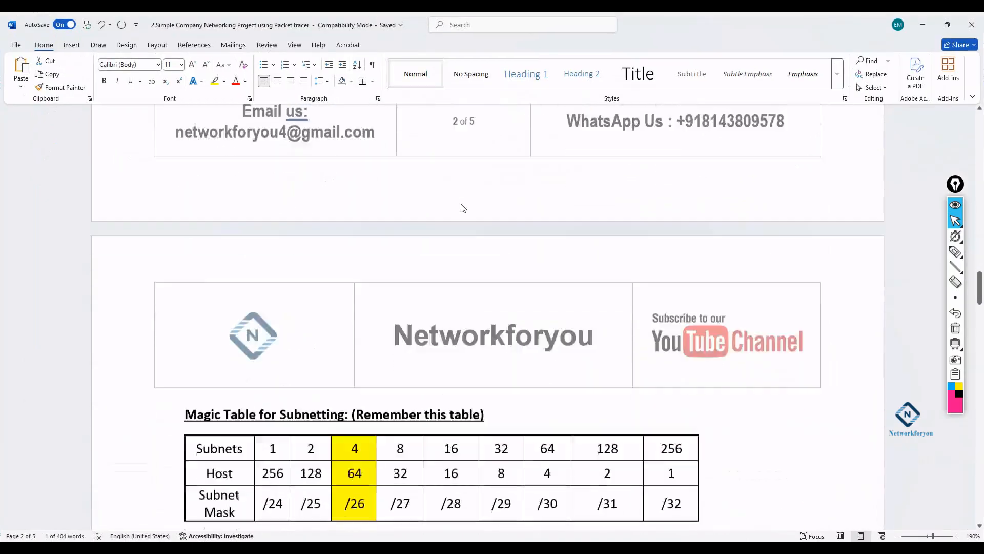
drag(449, 375, 435, 375)
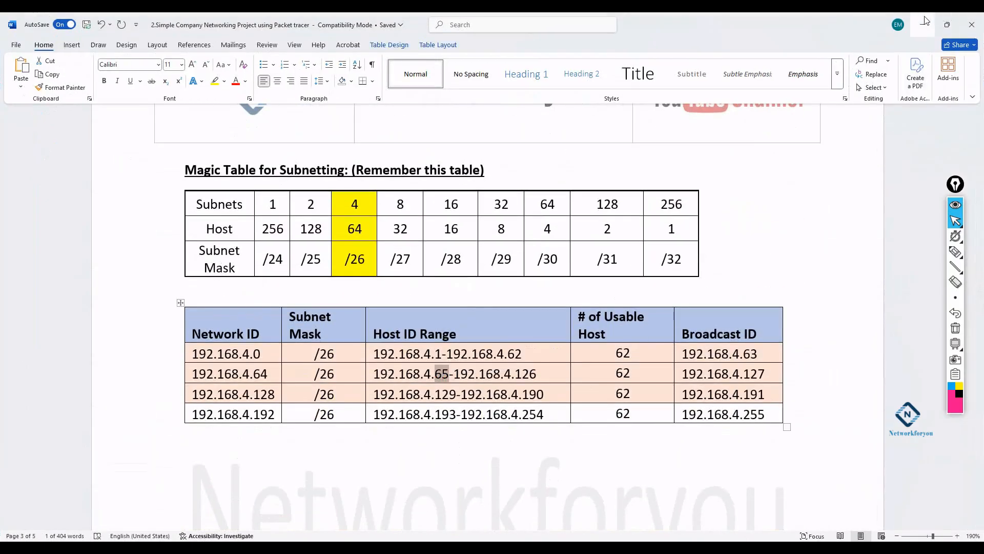
click(923, 24)
text(65)
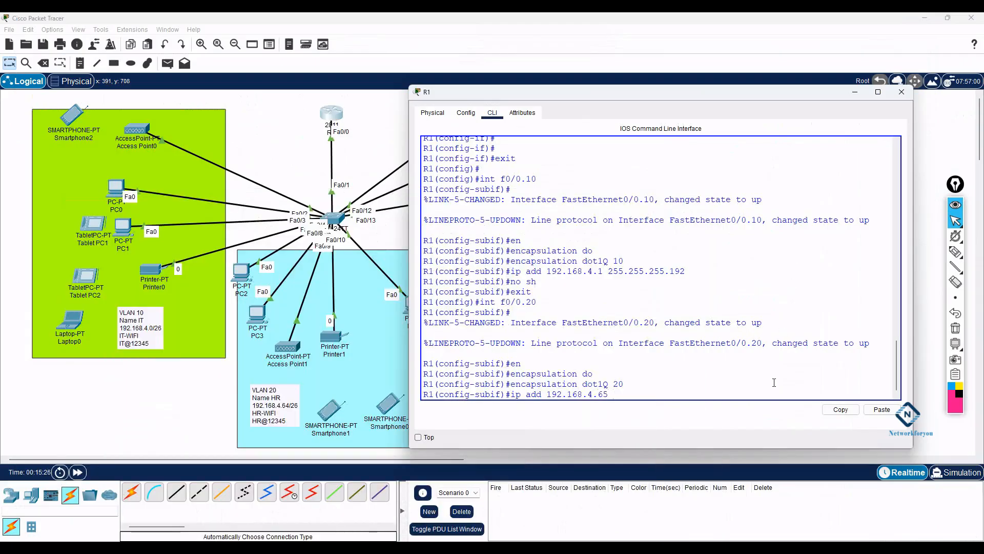
text( 255.255.255.192)
drag(685, 272, 669, 272)
click(727, 371)
key(Return)
text(exit)
key(Return)
key(Return)
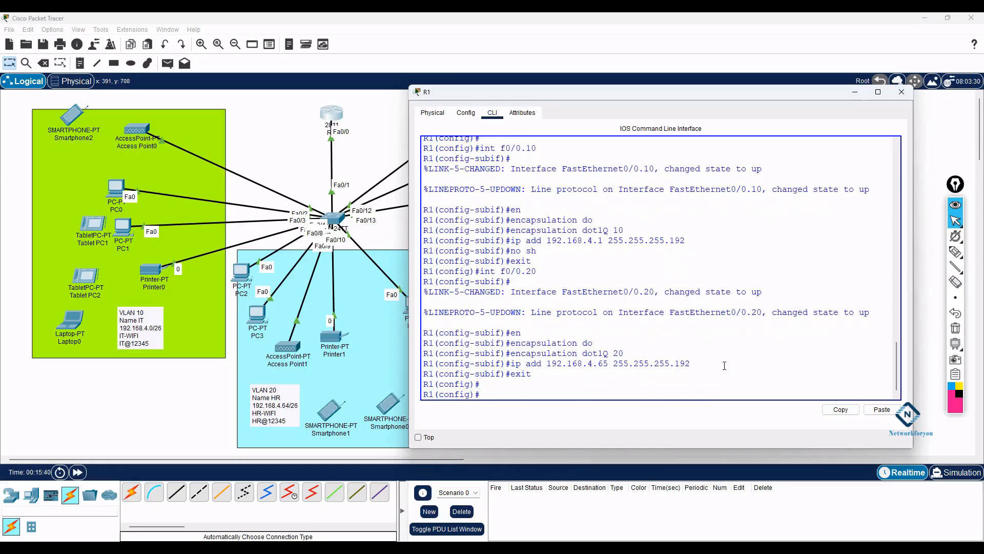
text(int f0/0.30)
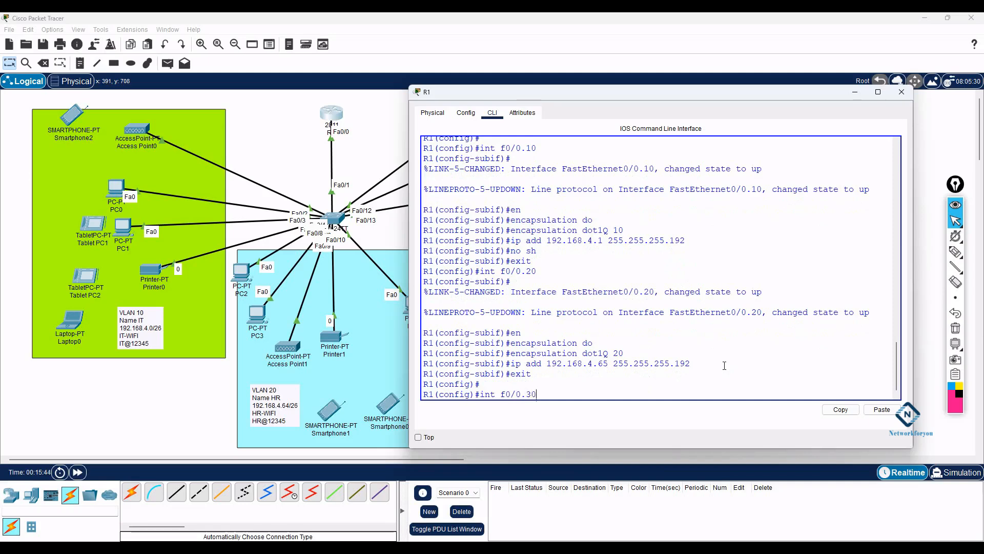
- Create subinterface f0/0.30 with dot1Q encapsulation for VLAN 30
key(Return)
key(Return)
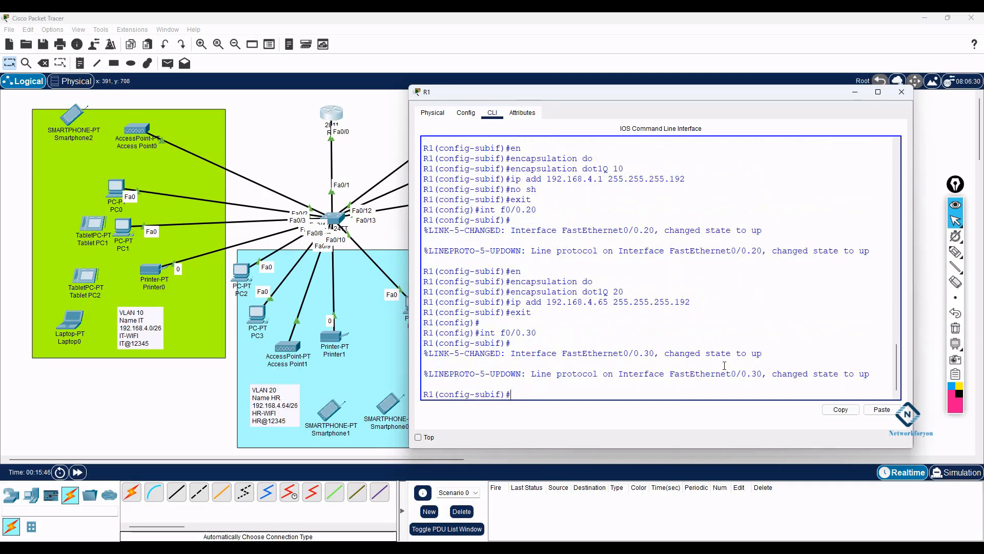
text(e)
key(Tab)
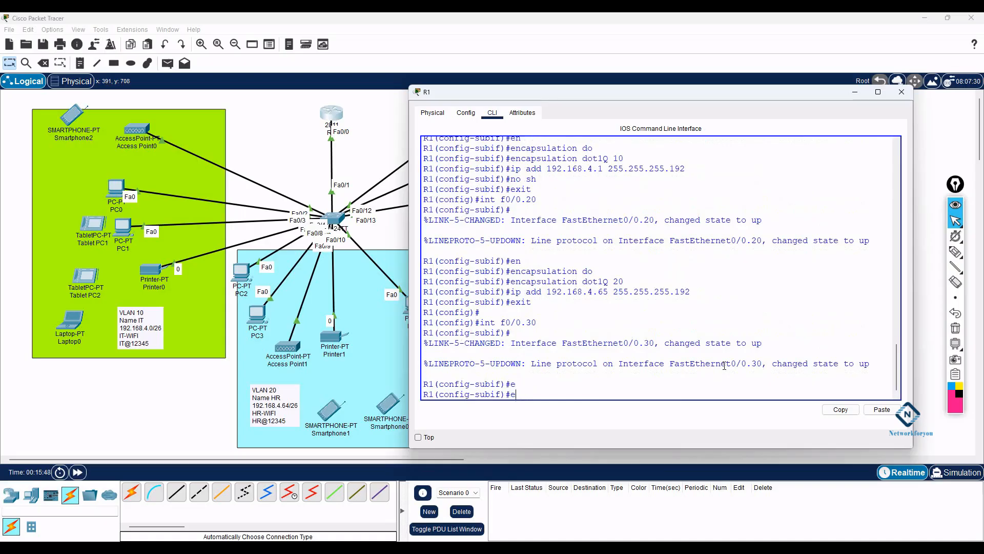
text(n)
key(Tab)
text(do)
key(Tab)
text(30)
key(Return)
- Address f0/0.30 as 192.168.4.129 255.255.255.192 and exit subinterface mode
text(ip add)
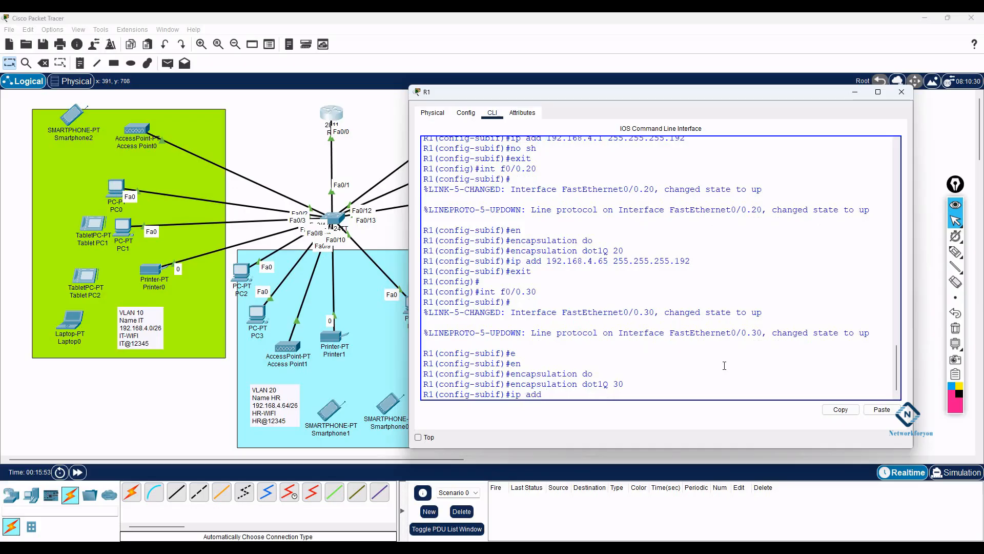
text( 192.168.4.)
key(alt+Tab)
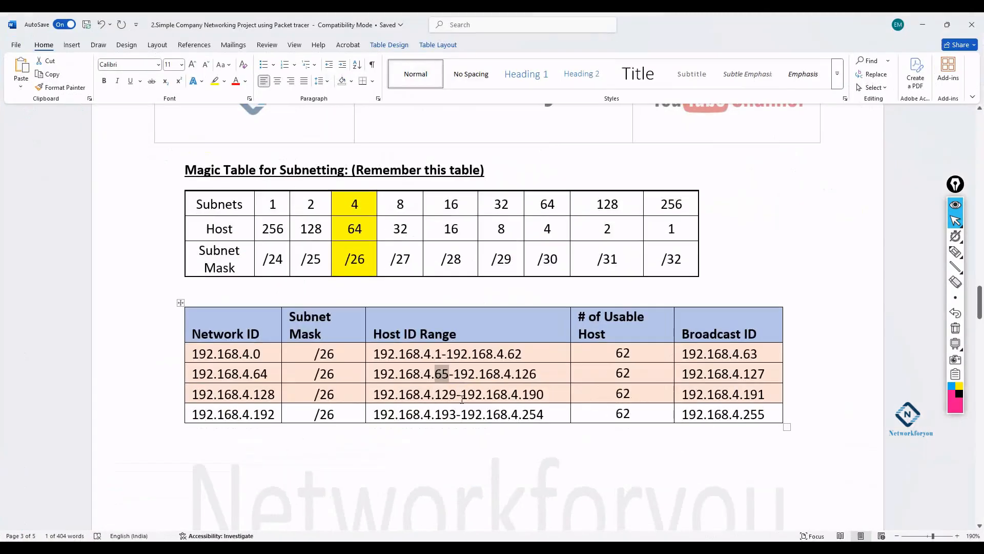
key(alt+Tab)
text(.129 255.255.255.19)
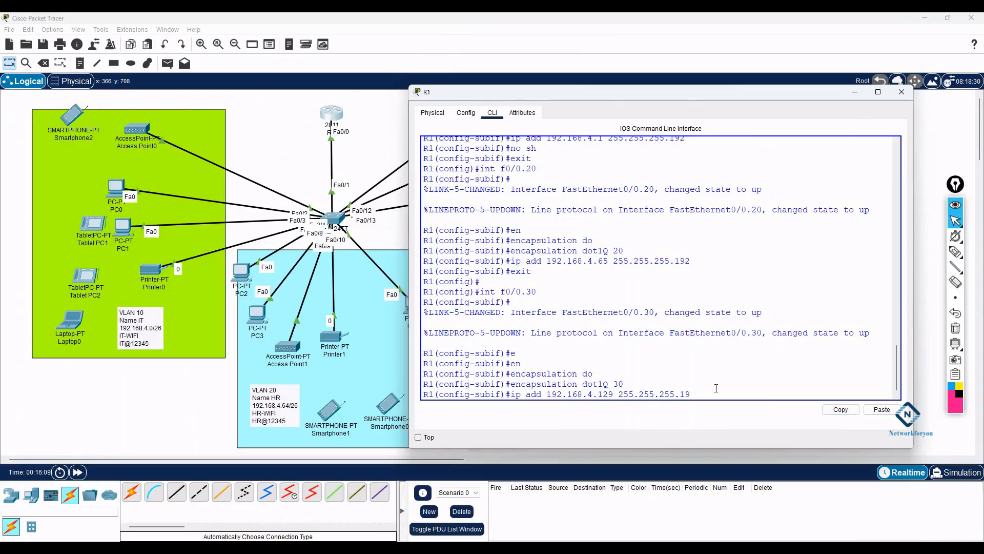
text(2)
key(Return)
text(exit)
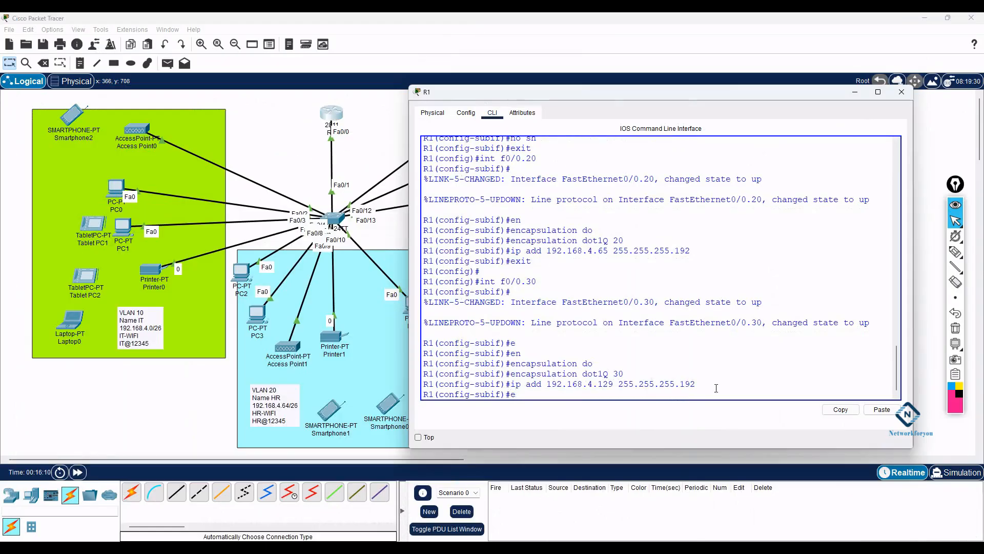
key(Return)
key(Return)
key(Return)
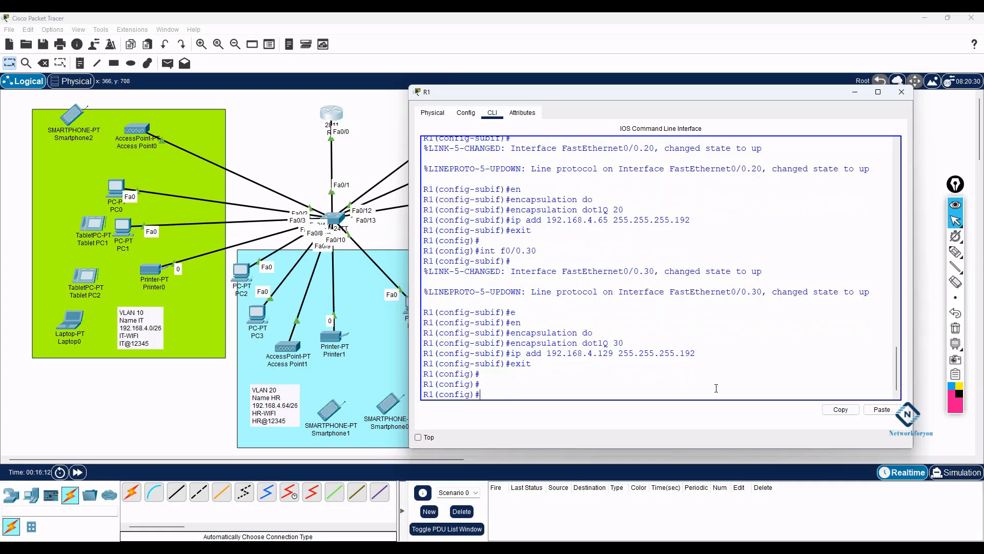
text(do sh ip int b)
text(r)
- Run do sh ip int br and highlight the f0/0.10, f0/0.20 and f0/0.30 rows
key(Return)
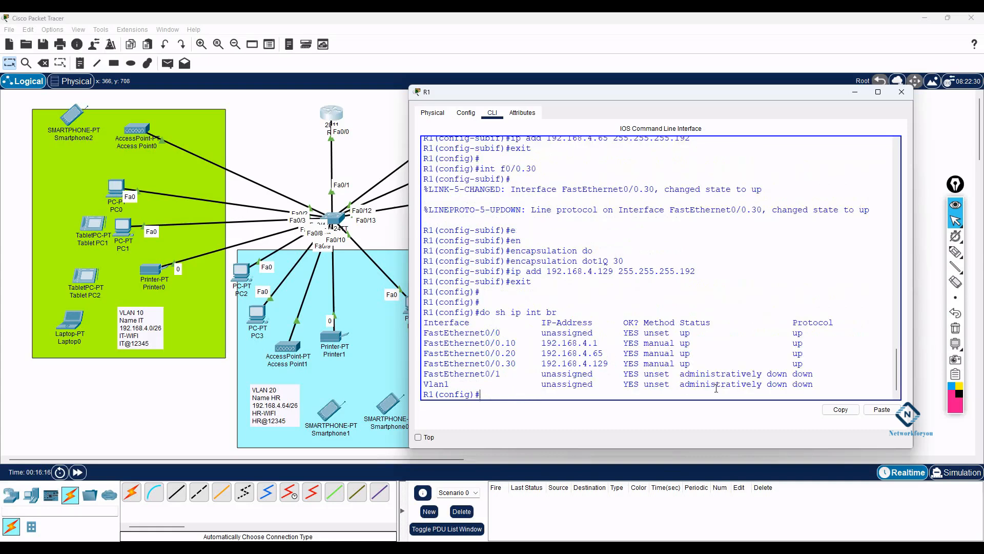
drag(423, 342, 757, 365)
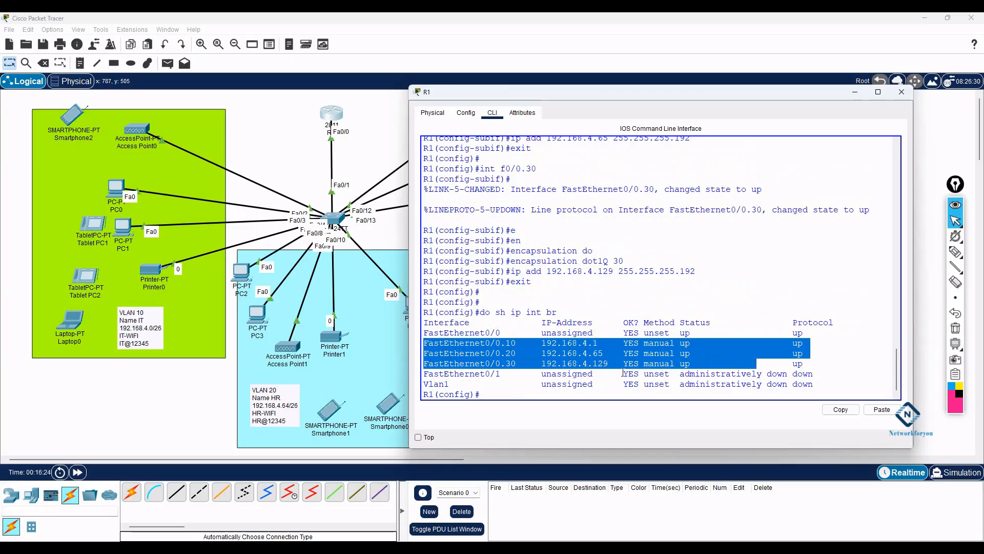
drag(801, 367, 807, 365)
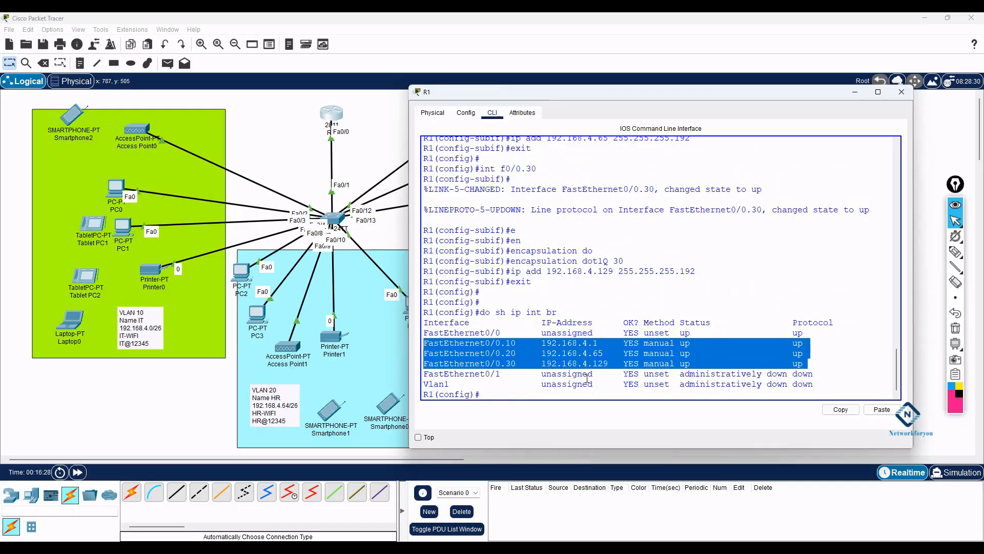
click(665, 393)
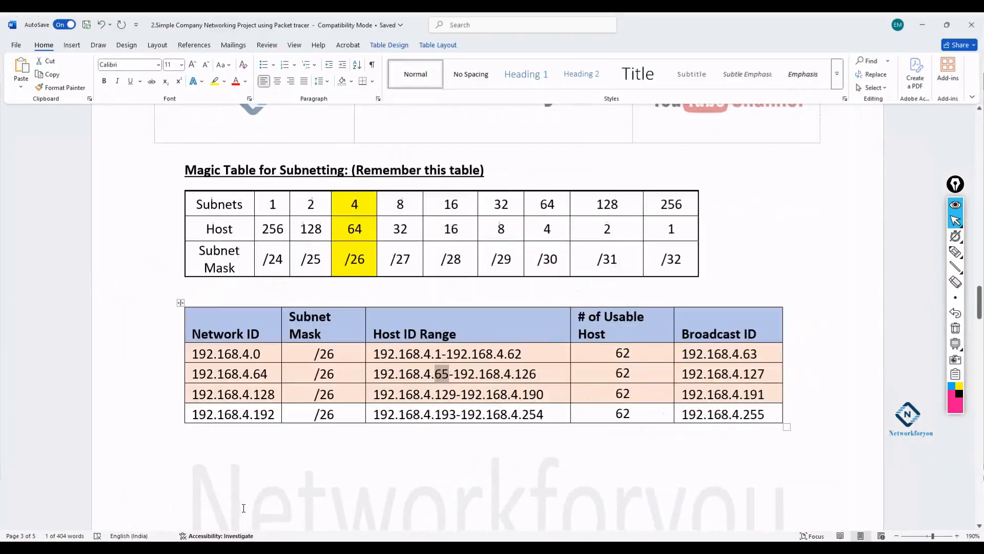
scroll(384, 323, up, 10)
scroll(386, 326, up, 5)
scroll(386, 326, up, 10)
scroll(306, 272, down, 7)
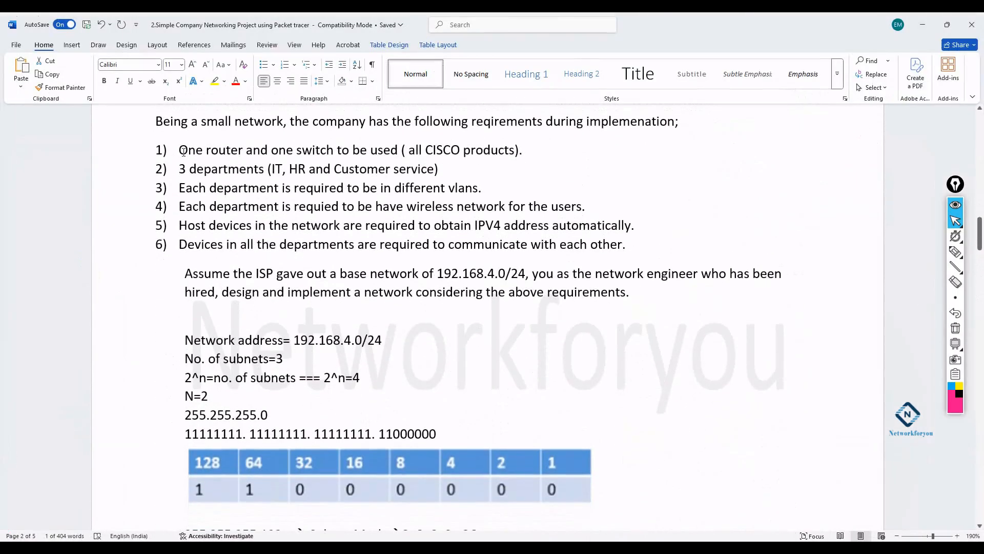
drag(183, 151, 528, 154)
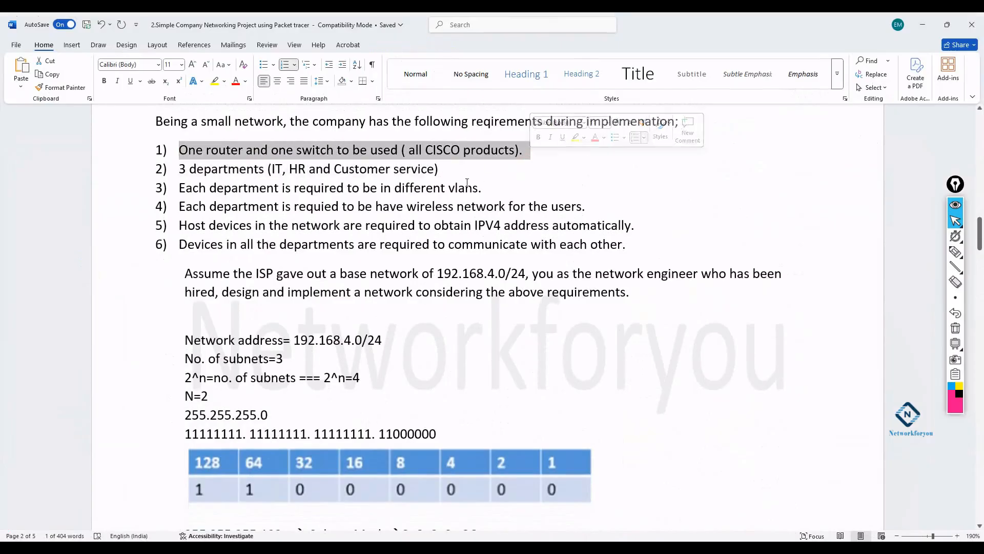
drag(440, 169, 236, 173)
drag(517, 190, 179, 188)
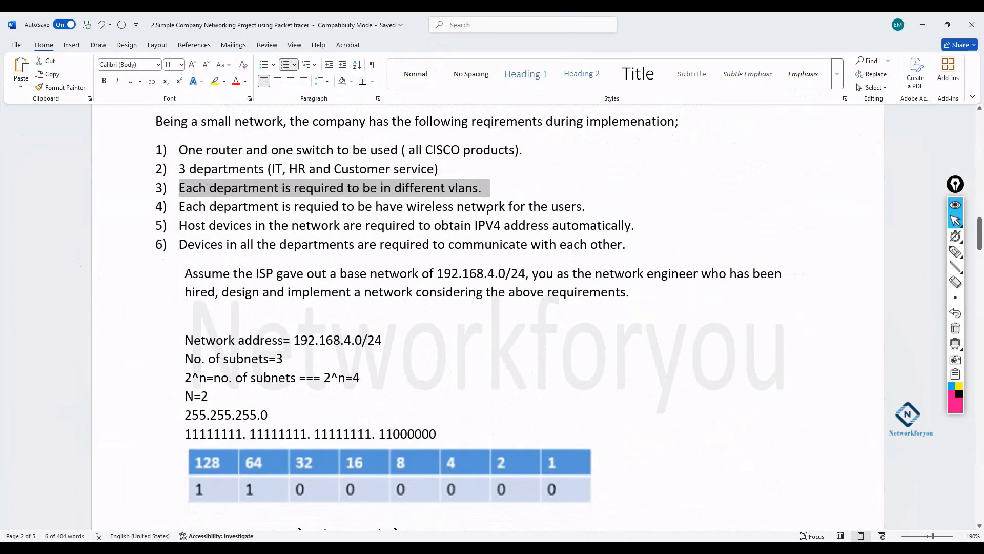
drag(587, 206, 201, 209)
mouse_move(636, 226)
mouse_down()
mouse_move(152, 228)
mouse_move(247, 243)
mouse_move(636, 240)
mouse_up()
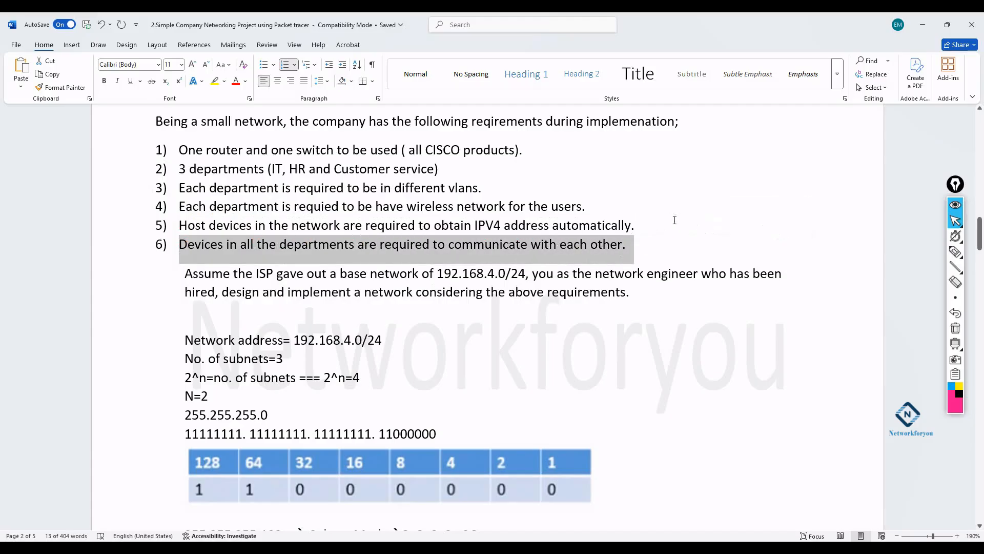
drag(655, 224, 200, 227)
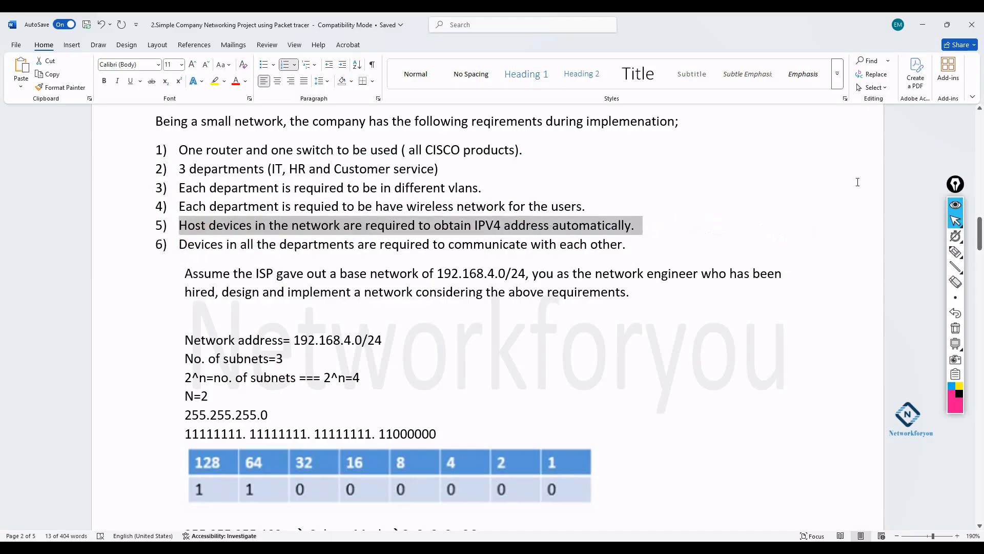
click(921, 30)
- Create DHCP pool IT on R1 and begin its network command
click(642, 223)
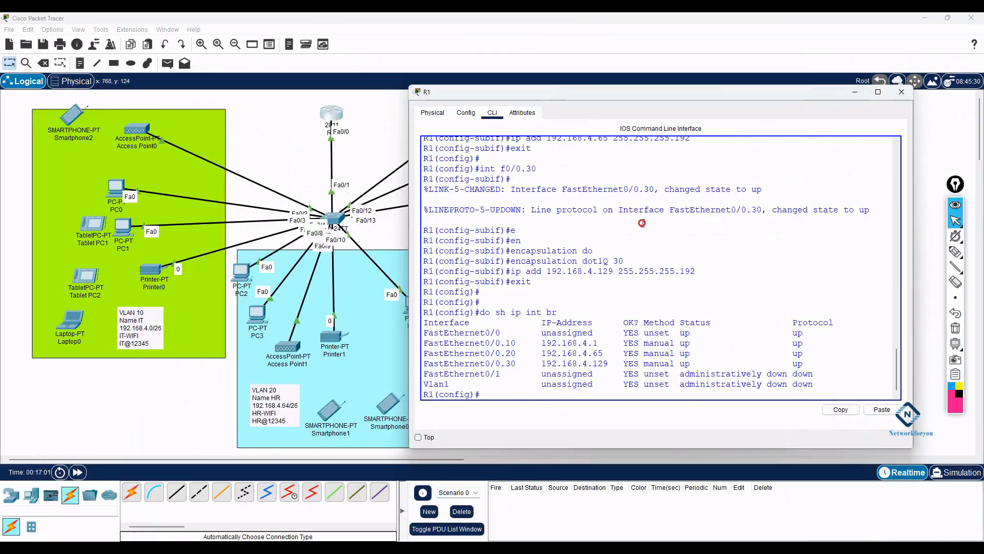
text(ip dh)
key(Tab)
text(po)
key(Tab)
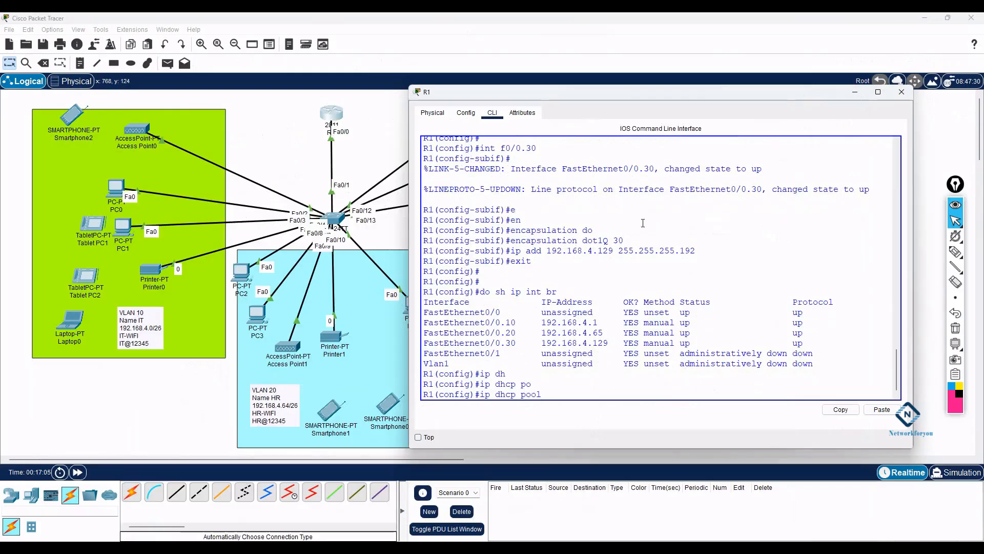
text(IT)
key(Return)
text(net)
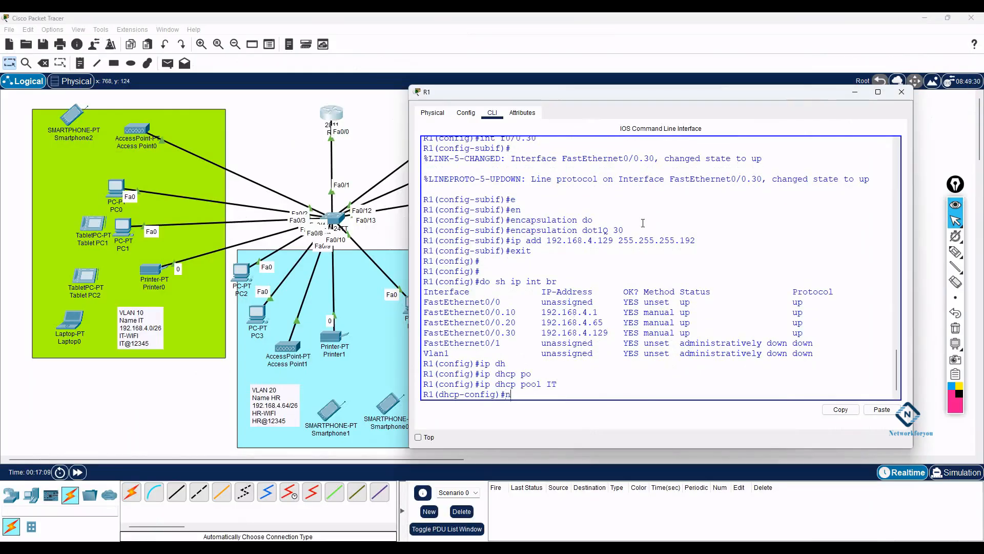
key(Tab)
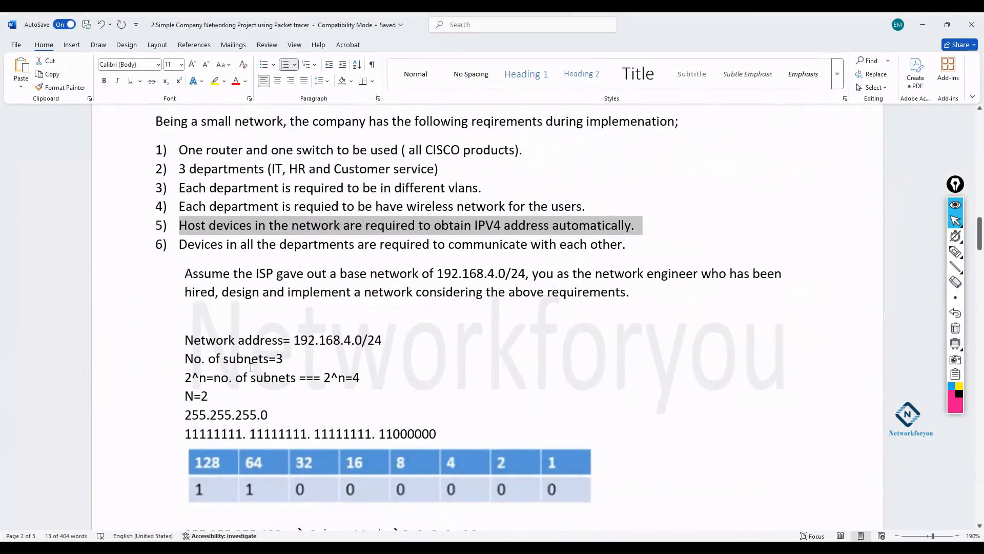
scroll(249, 365, down, 2)
scroll(249, 365, down, 10)
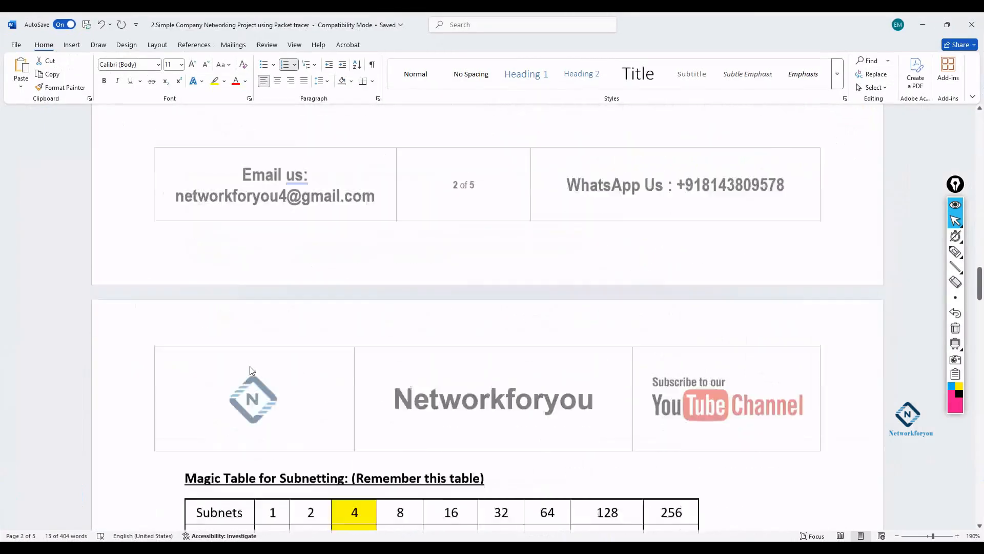
- Find network 192.168.4.0 in the Word table and enter 192.168.4.0 255.255.255.192 in R1
drag(261, 353, 192, 354)
mouse_move(267, 531)
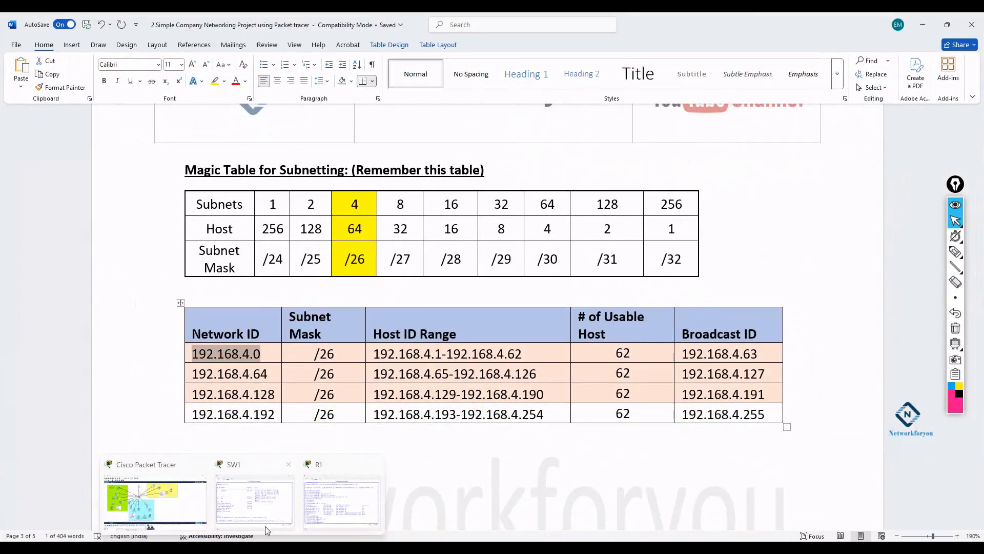
click(337, 500)
drag(569, 94, 603, 78)
text(92.168.)
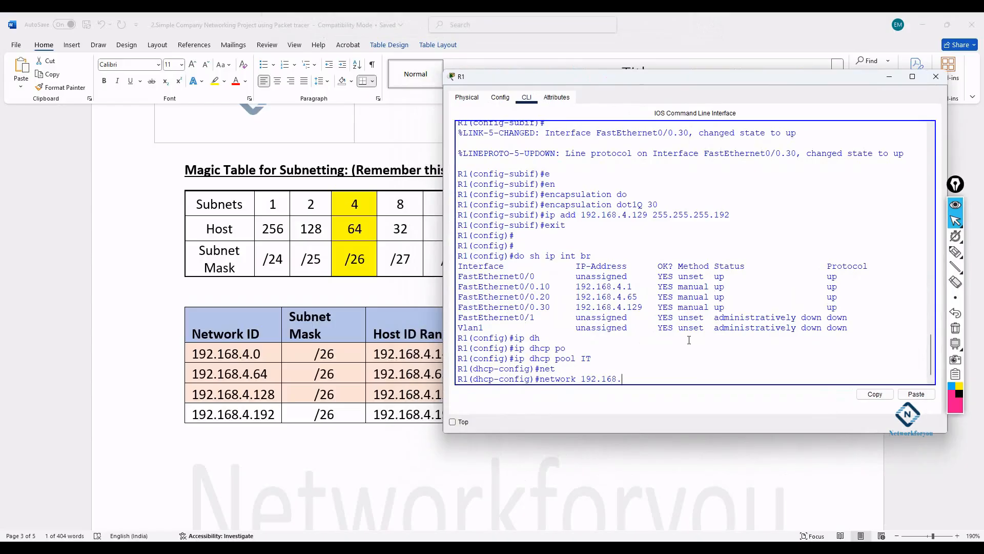
text(4.0 255.255.255.192)
- Submit the IT pool network 192.168.4.0 255.255.255.192
scroll(380, 262, up, 10)
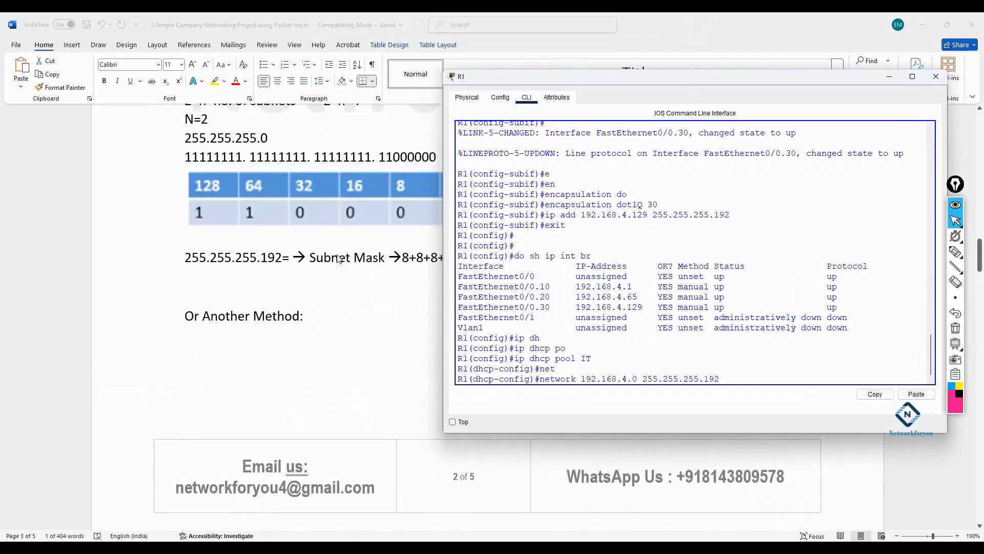
scroll(338, 259, up, 1)
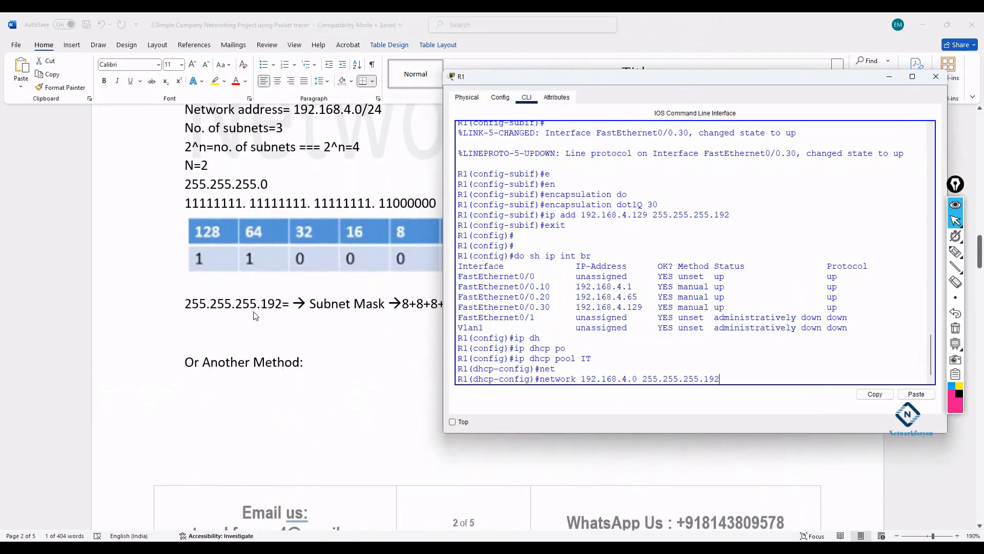
scroll(255, 315, down, 8)
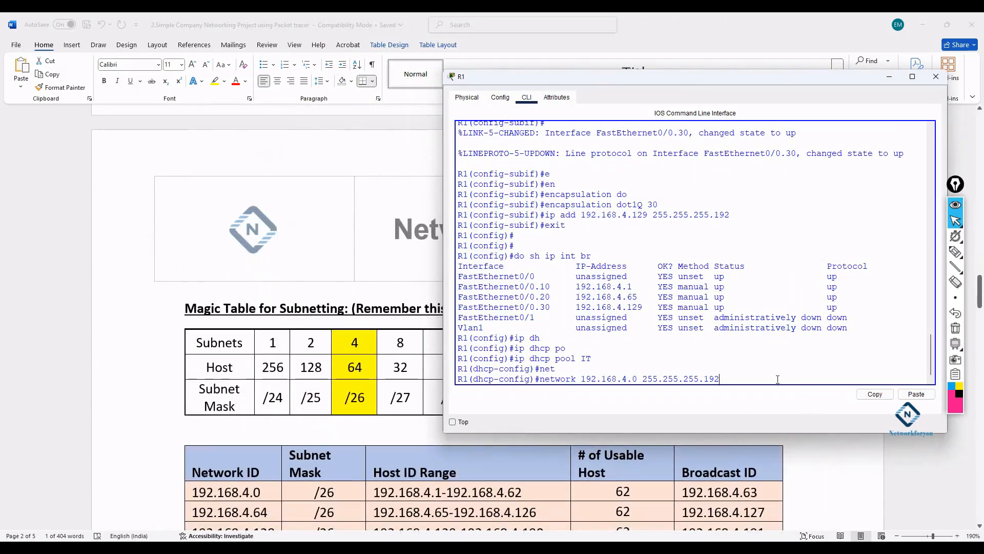
key(Return)
- Set the IT pool default-router to 192.168.4.1, copying the subinterface address
text(de)
key(Tab)
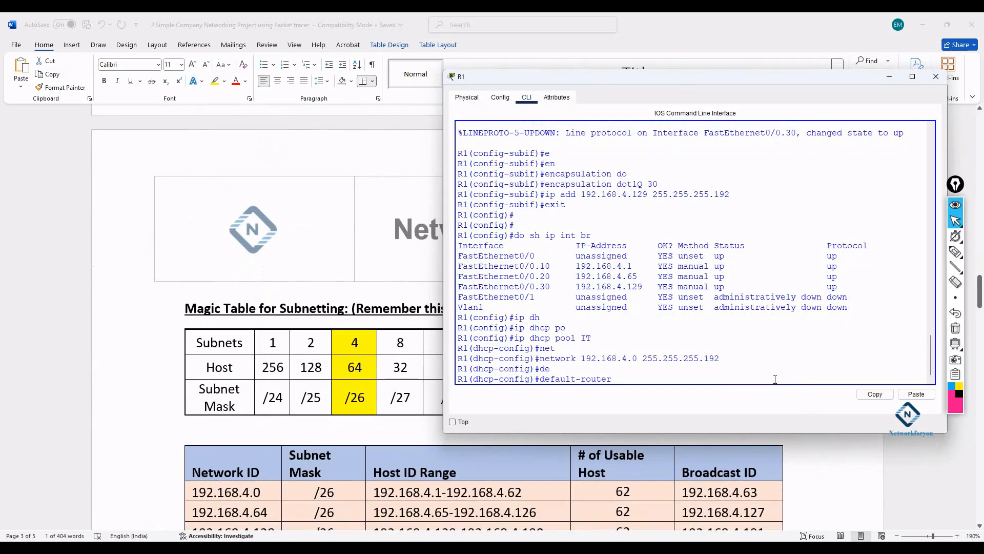
scroll(578, 251, up, 2)
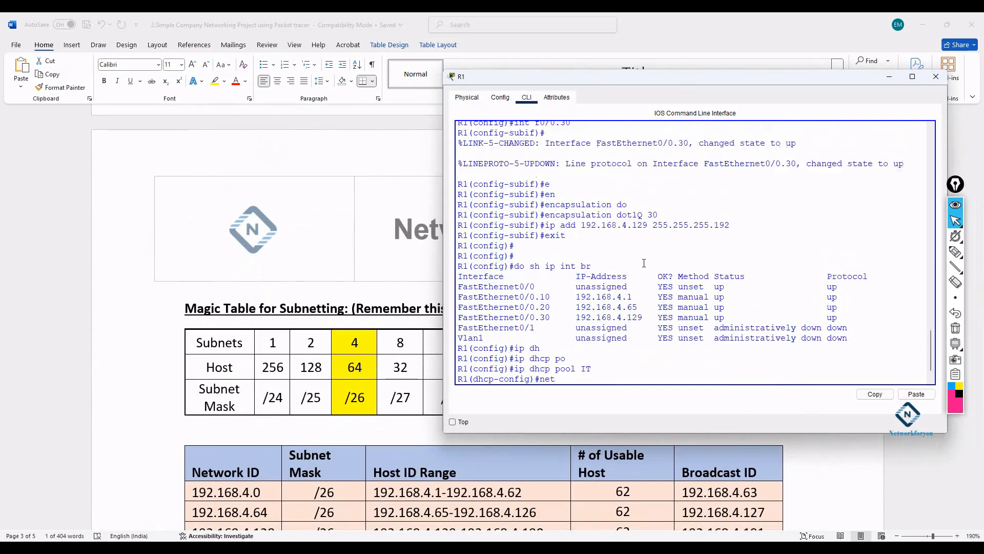
scroll(634, 283, down, 2)
drag(639, 267, 575, 267)
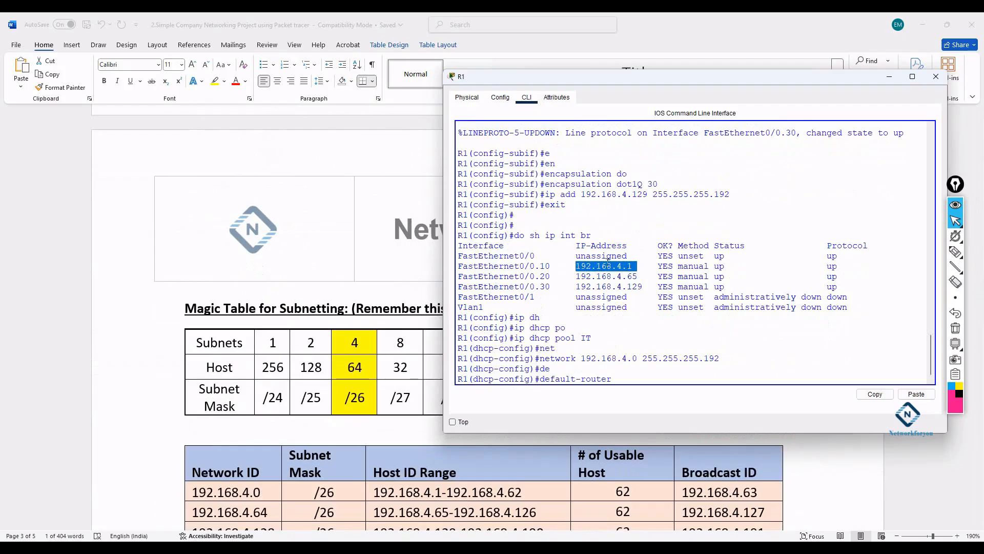
scroll(622, 273, down, 1)
click(624, 377)
drag(634, 265, 572, 264)
right_click(599, 275)
click(610, 272)
click(635, 377)
right_click(634, 377)
click(650, 394)
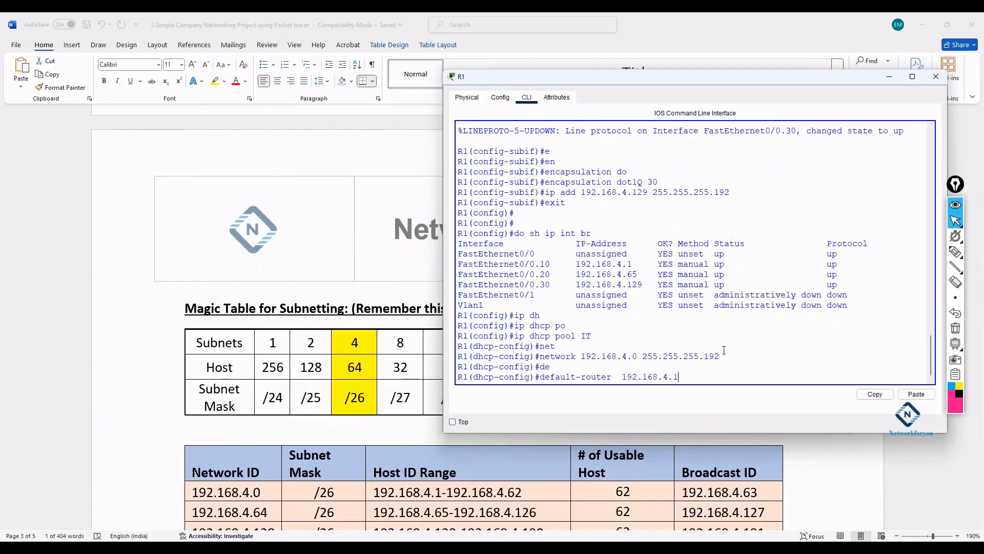
key(Return)
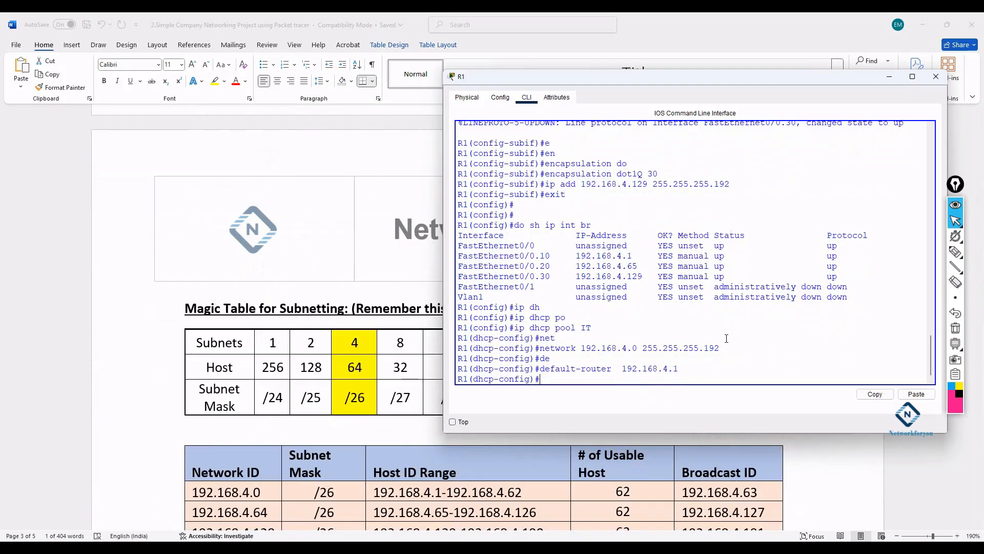
- Set the IT pool dns-server to 192.168.4.1 and exit the pool
text(dns)
key(Tab)
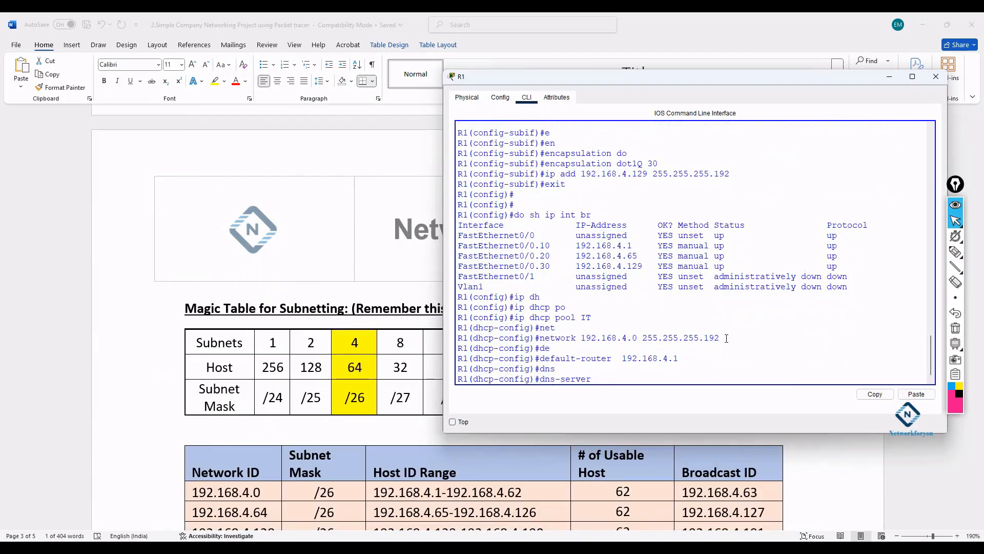
text(192.168.4.1)
key(Return)
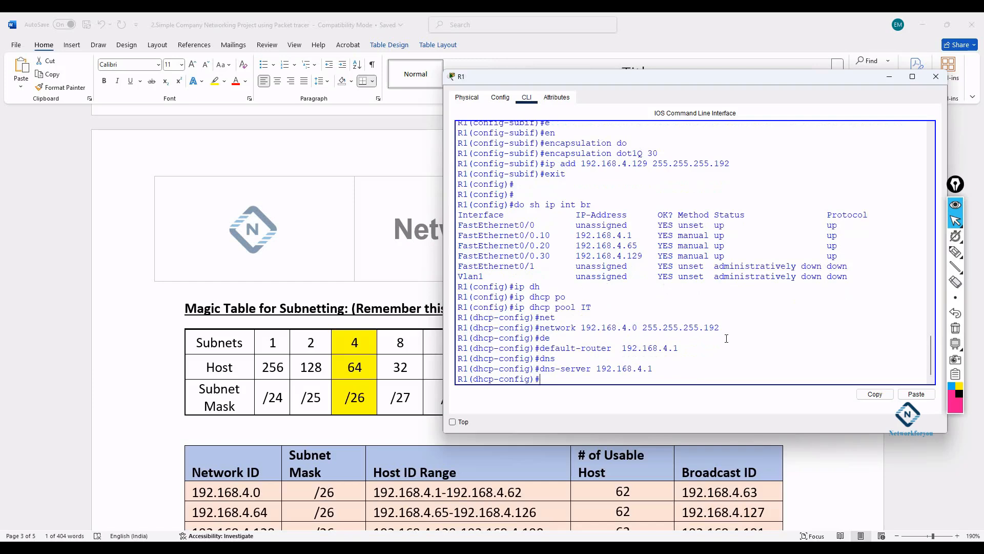
text(exit)
key(Return)
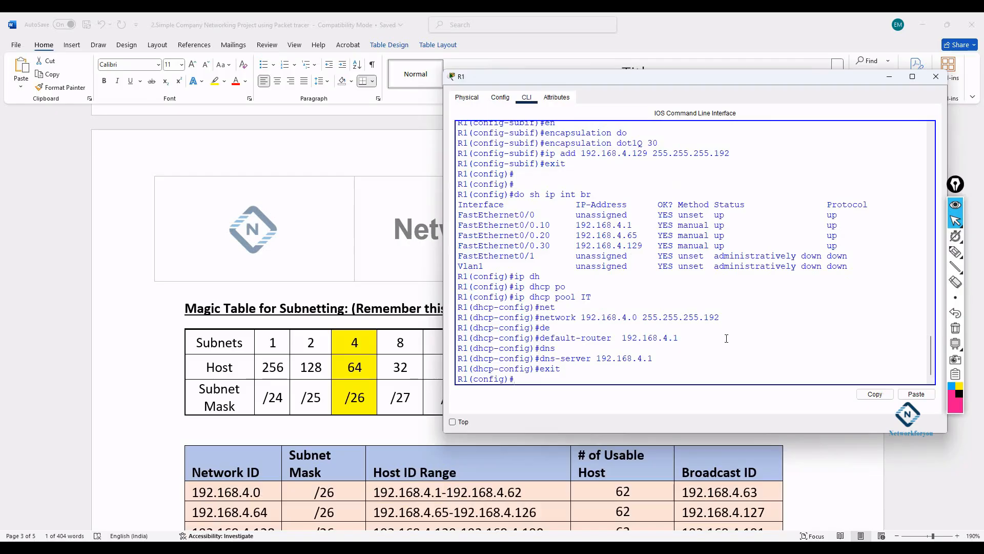
- Create DHCP pool HR and highlight the finished IT pool commands
text(ip dhcp pool HR)
key(Return)
drag(594, 288, 581, 288)
drag(593, 369, 587, 369)
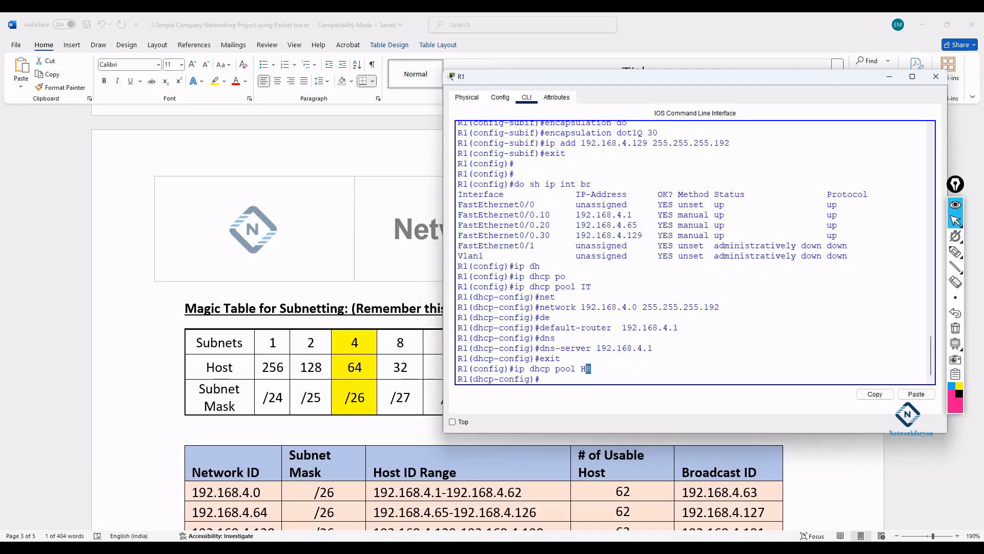
drag(662, 350, 428, 290)
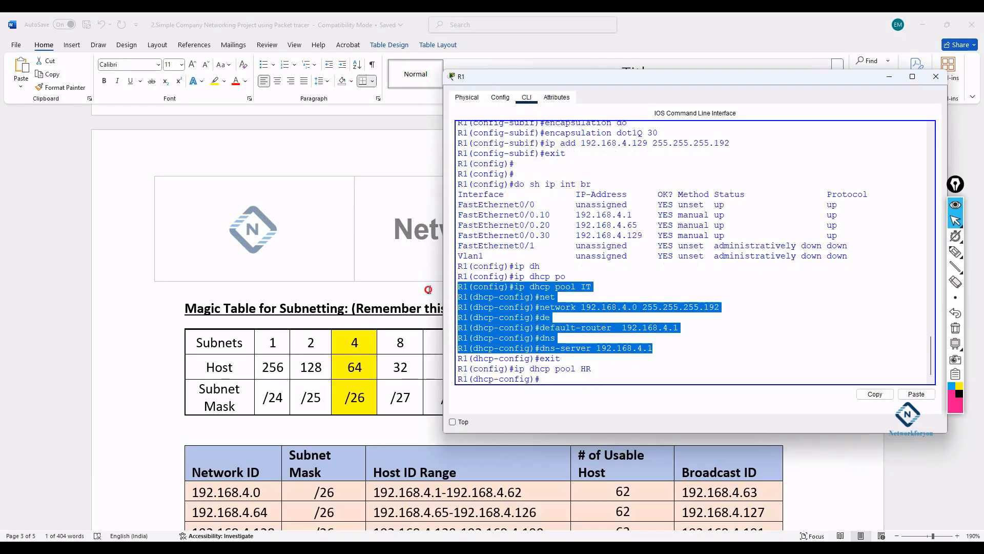
click(548, 377)
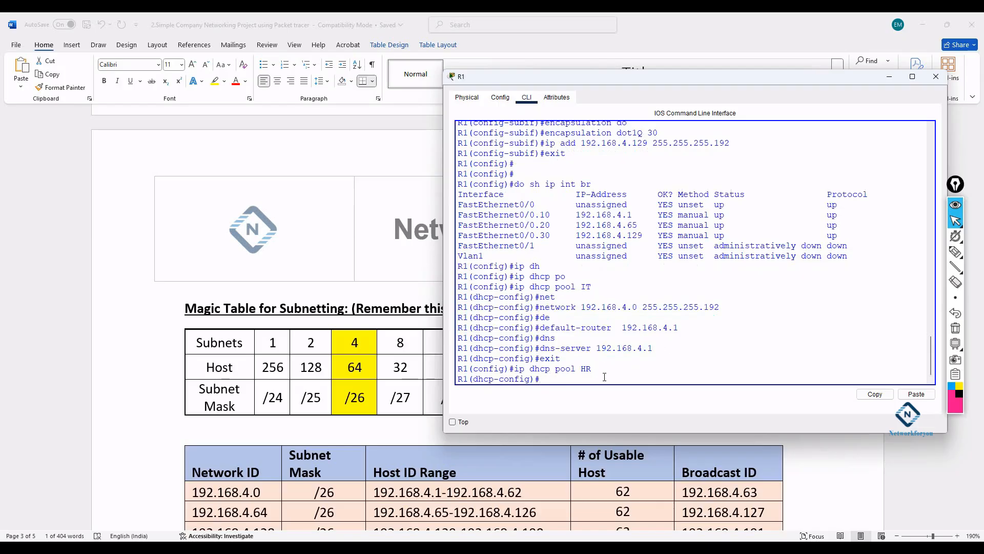
drag(652, 348, 456, 285)
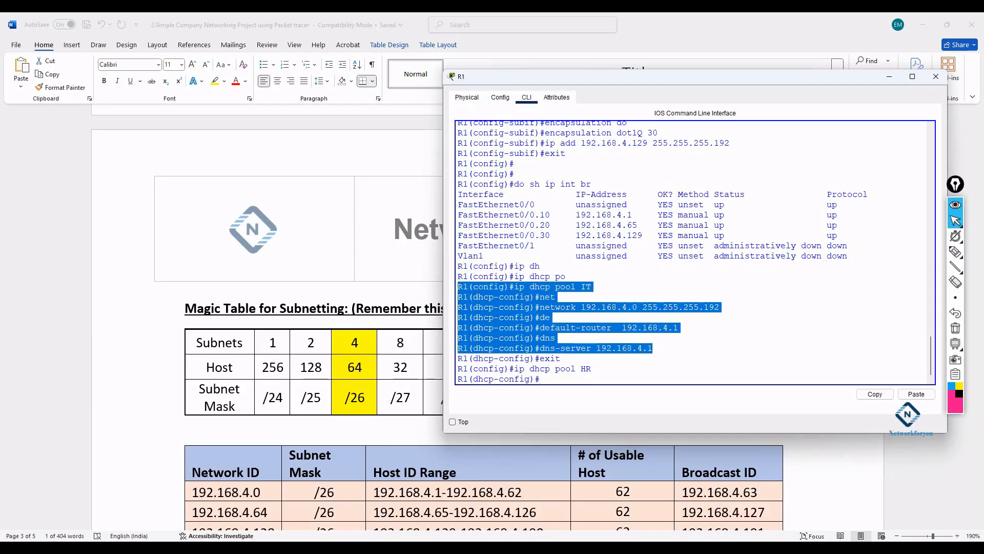
- Switch PC0's IP configuration to DHCP, receiving 192.168.4.2 with gateway 192.168.4.1
mouse_move(244, 536)
click(157, 487)
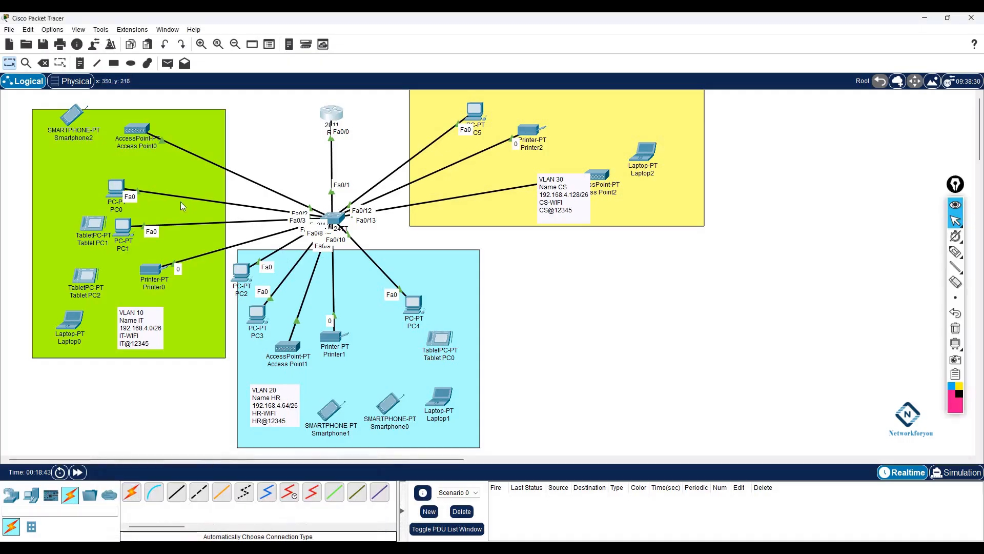
mouse_move(138, 130)
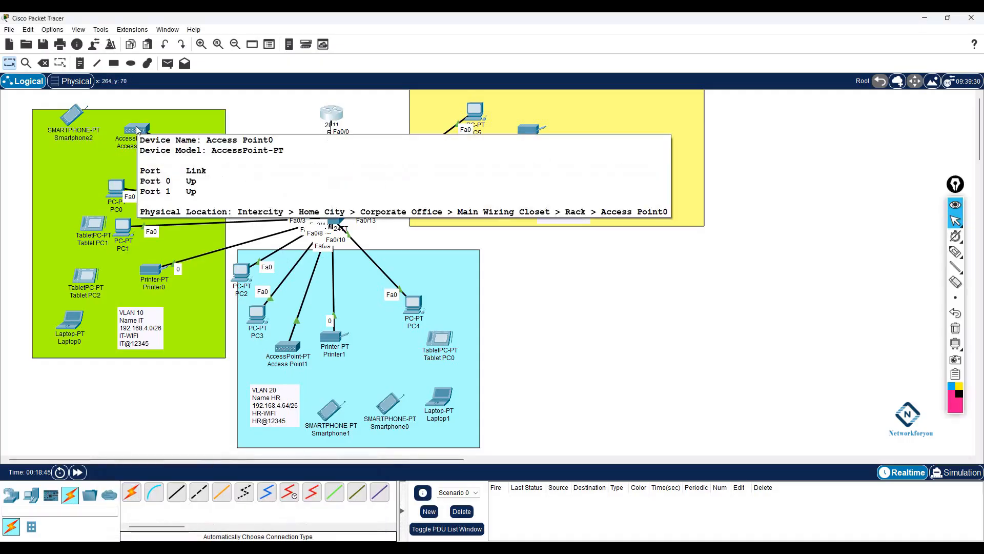
click(116, 187)
click(435, 149)
click(393, 189)
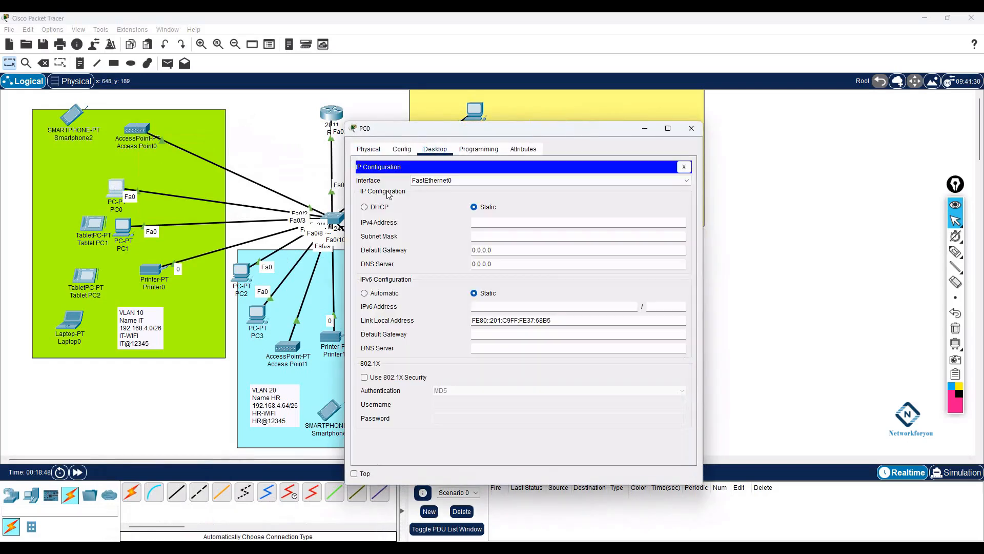
click(380, 208)
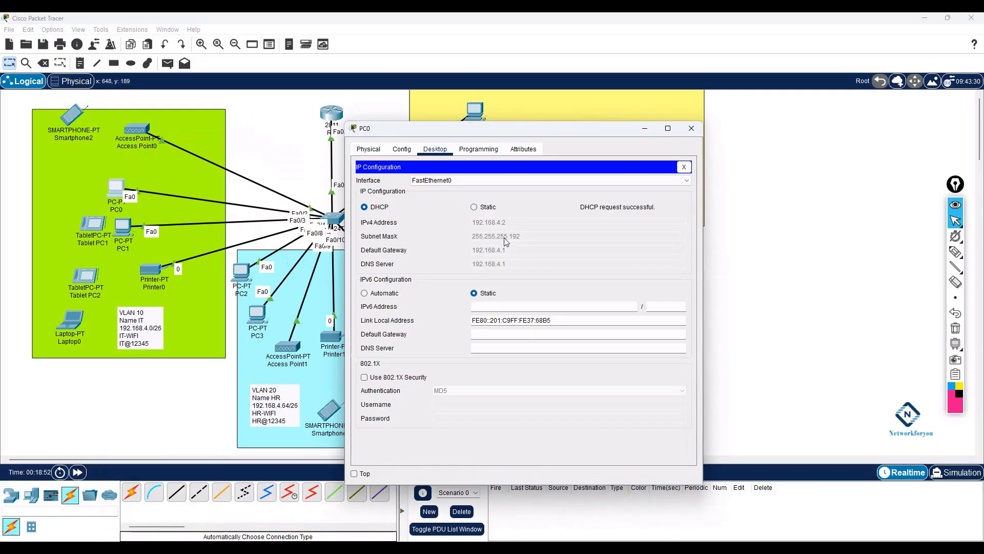
drag(523, 127, 586, 133)
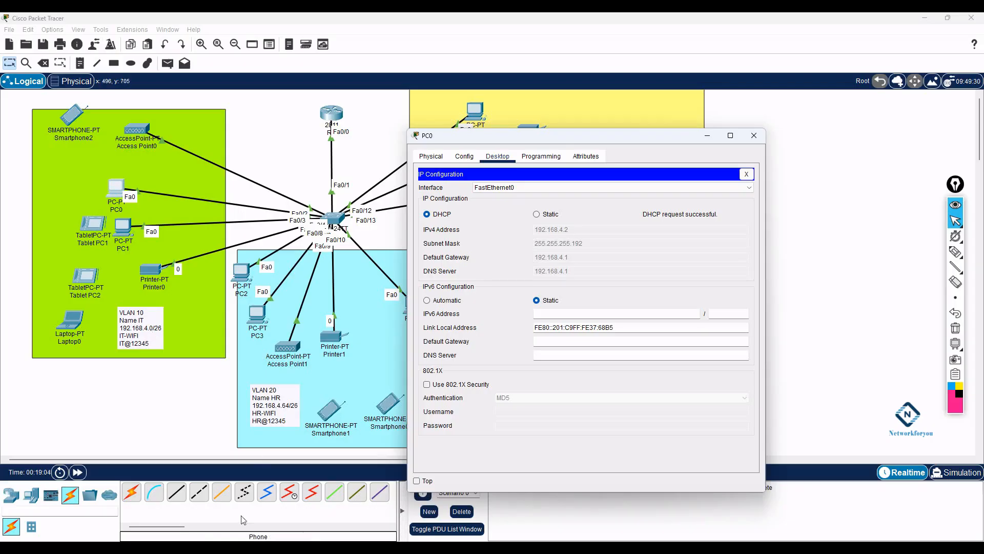
key(alt+Tab)
scroll(376, 462, down, 3)
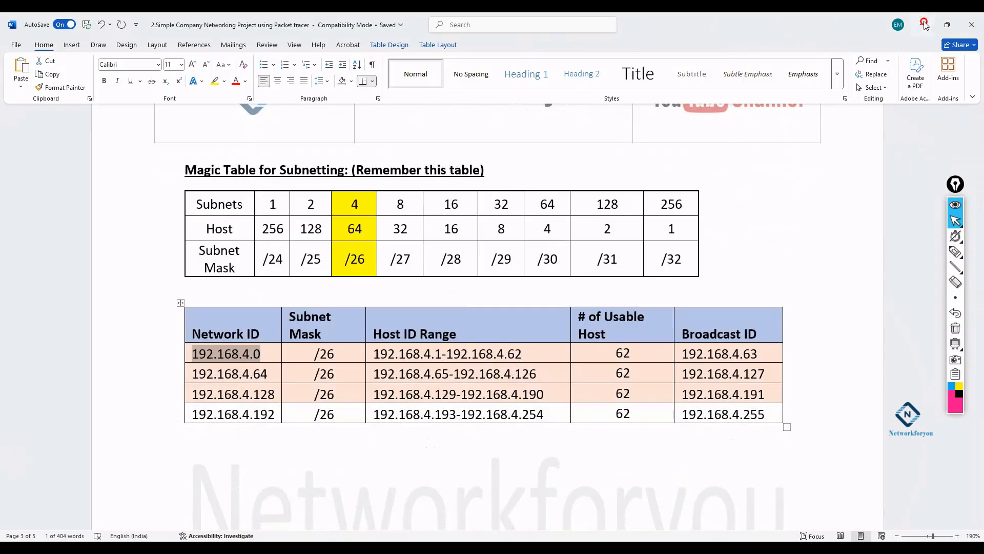
key(alt+Tab)
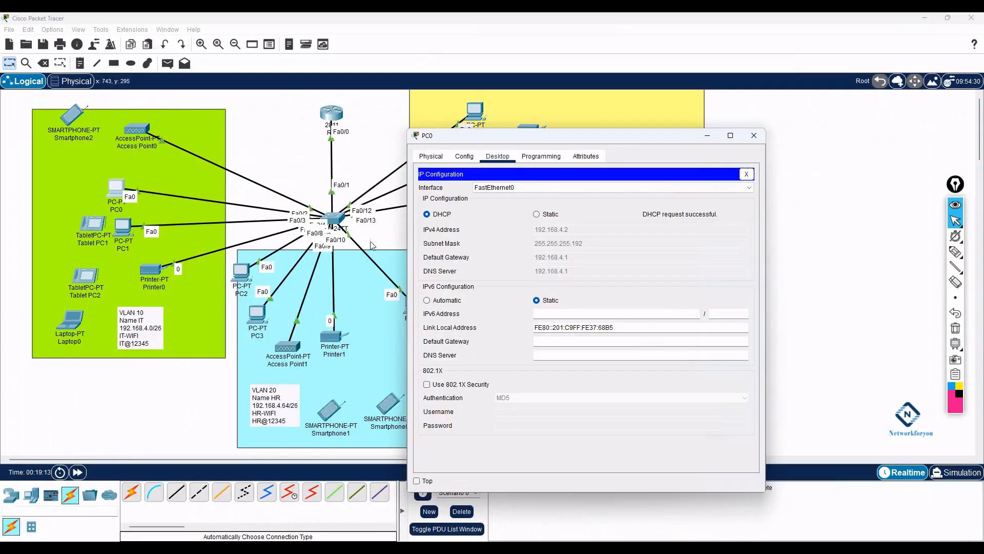
- Set PC1's IP configuration to DHCP so it receives 192.168.4.3
click(755, 135)
click(122, 225)
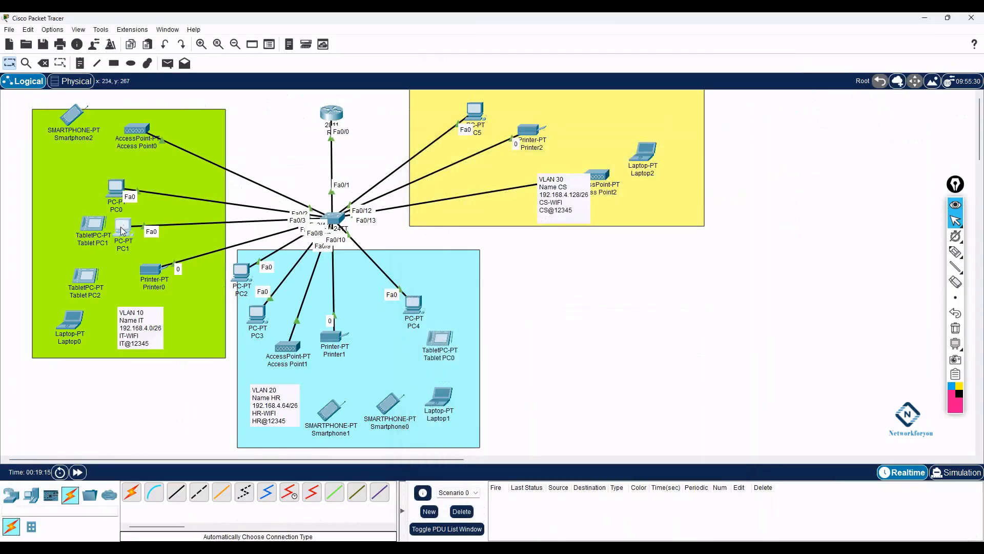
click(435, 149)
click(390, 192)
click(371, 207)
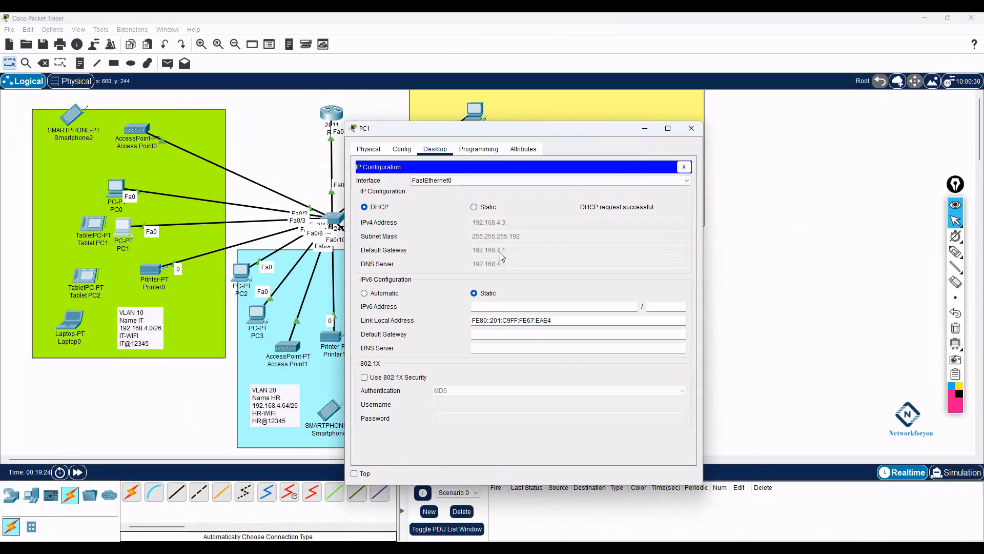
click(691, 129)
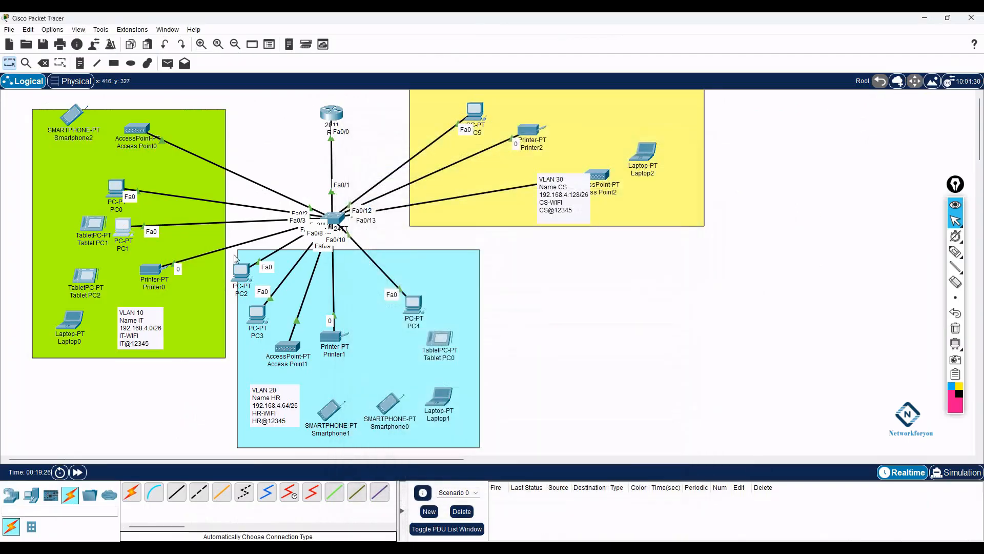
- Set Printer0's FastEthernet0 to DHCP so it receives 192.168.4.4 255.255.255.192
click(156, 275)
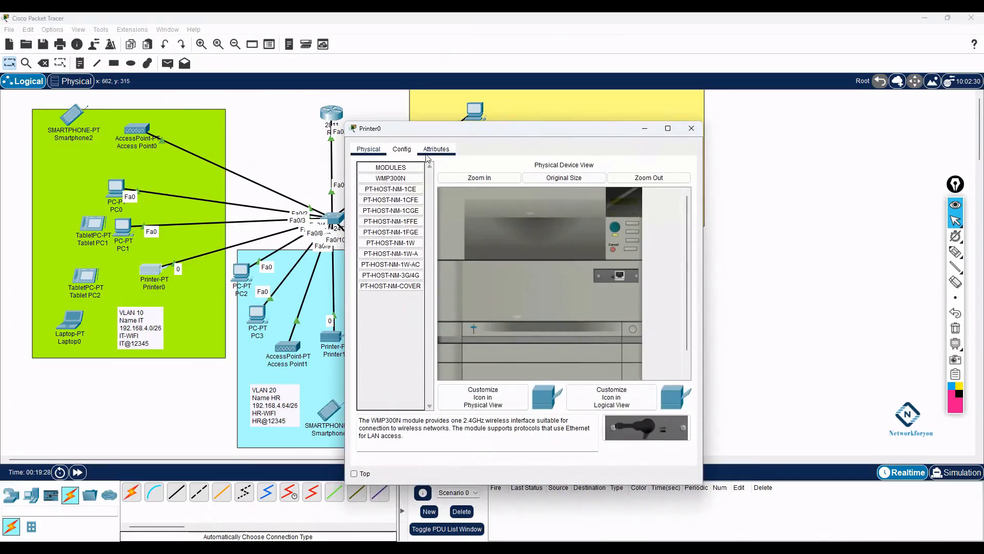
click(436, 149)
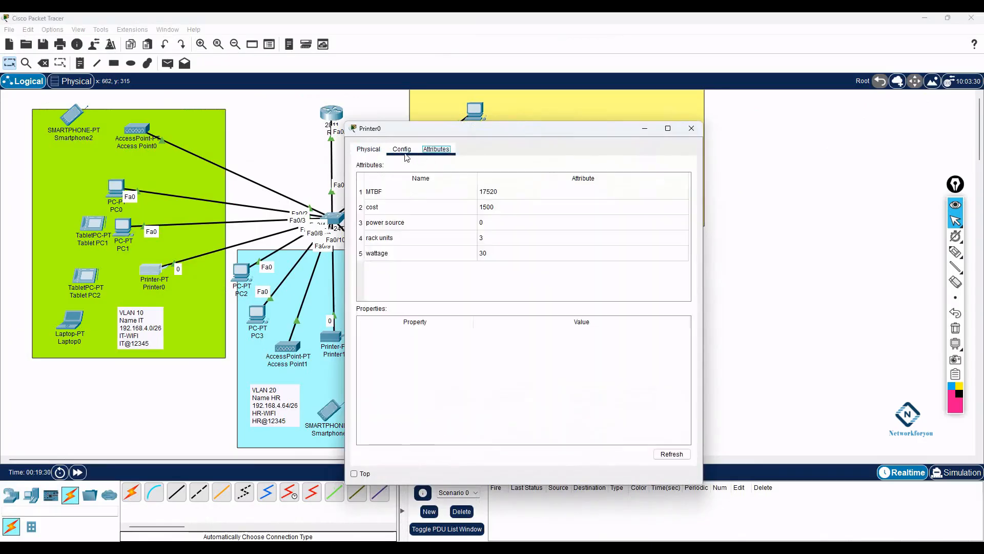
click(402, 149)
click(384, 199)
click(436, 238)
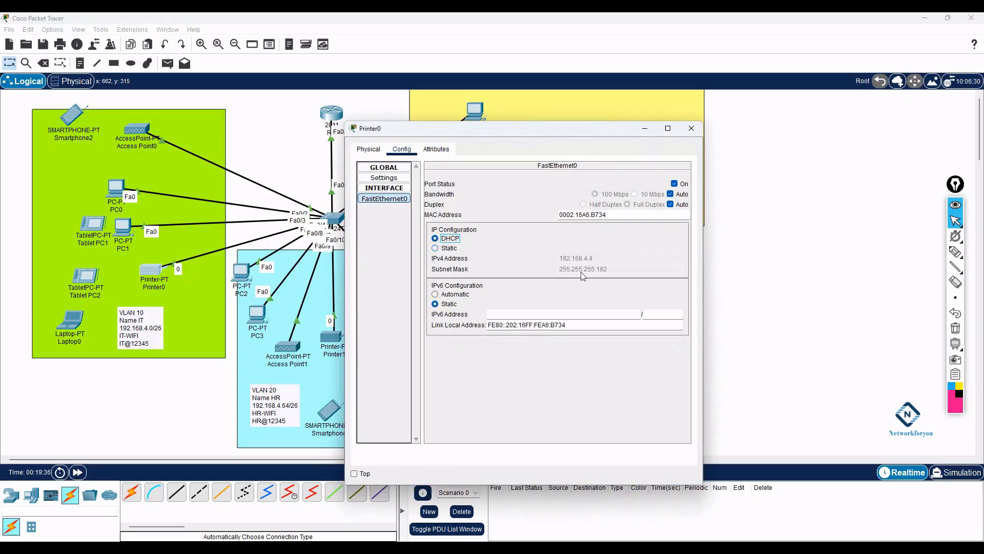
click(691, 128)
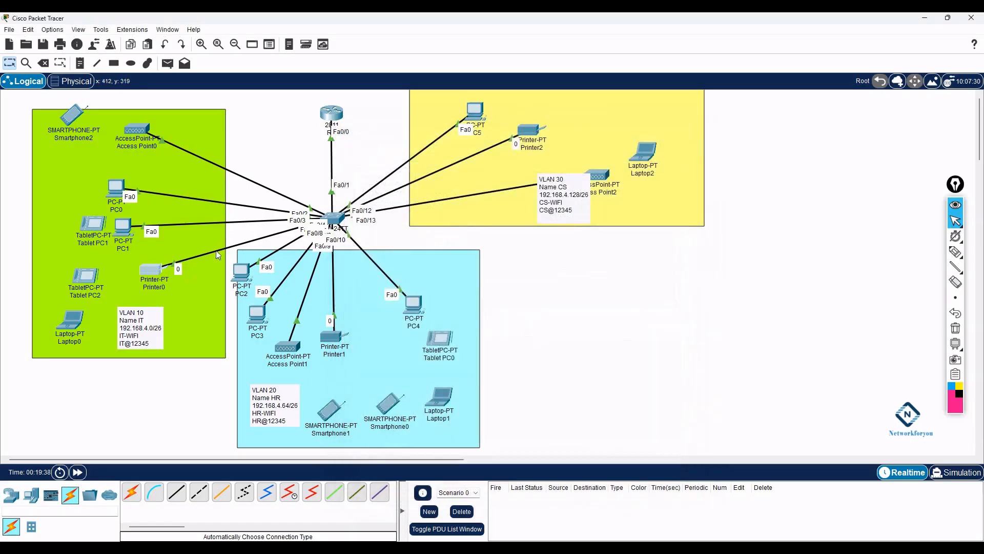
- Inspect Access Point0's Port 1, Port 0 and global settings
click(136, 134)
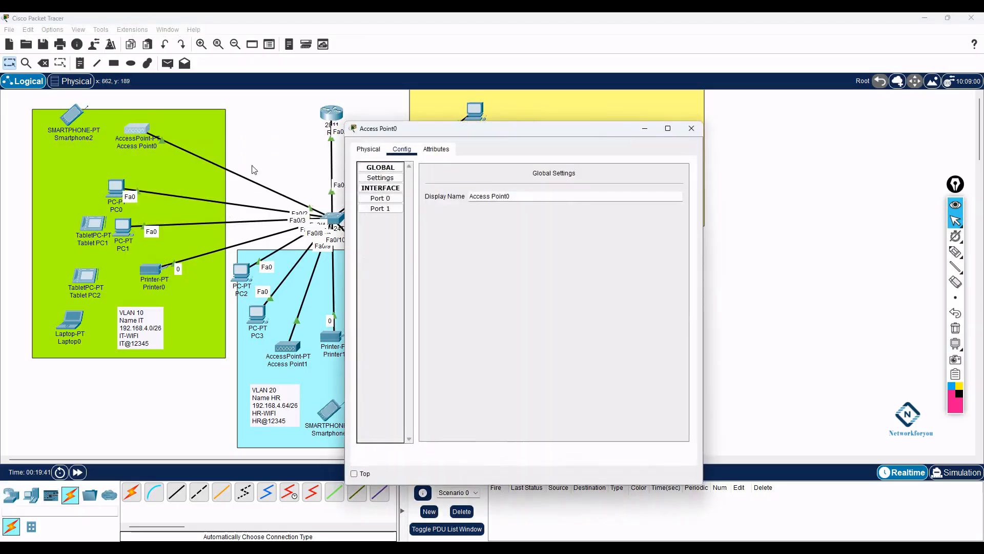
click(389, 209)
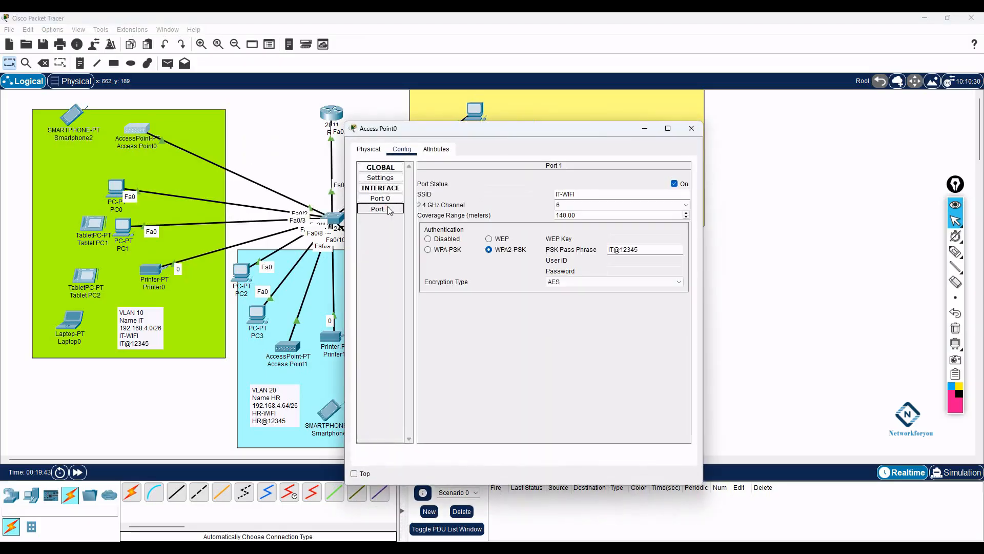
click(389, 202)
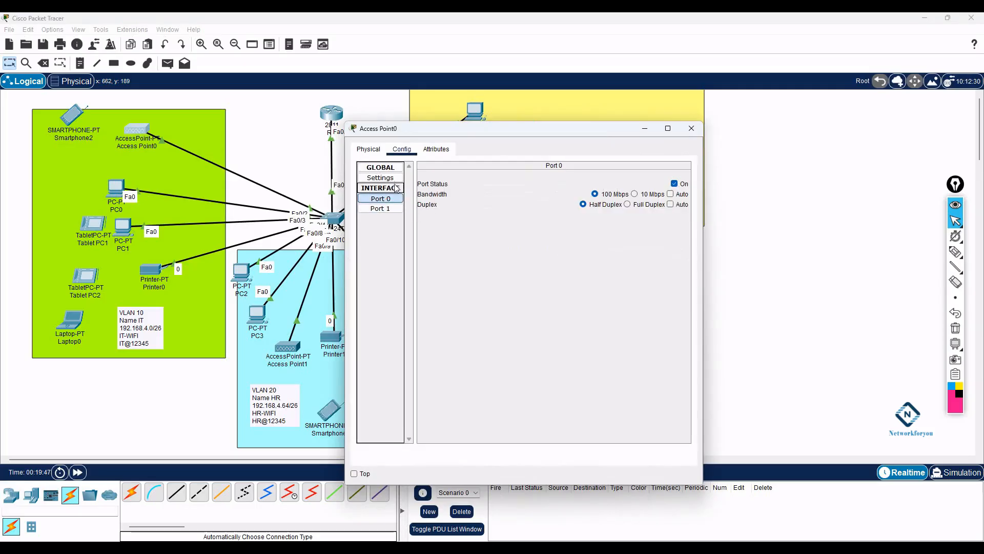
click(393, 180)
click(692, 129)
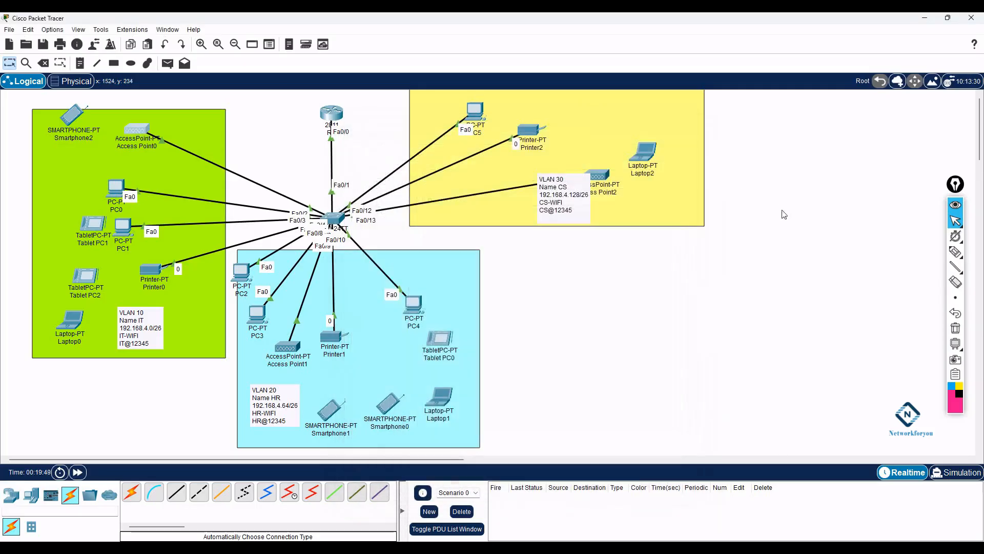
- Power-cycle Access Point0 from its Physical view and fast-forward time so its links come up
click(131, 129)
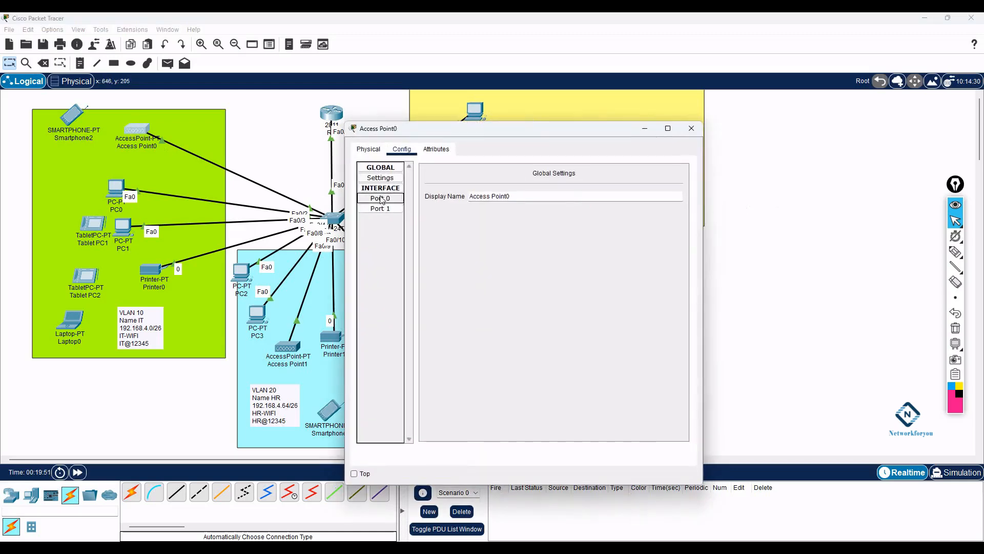
click(388, 214)
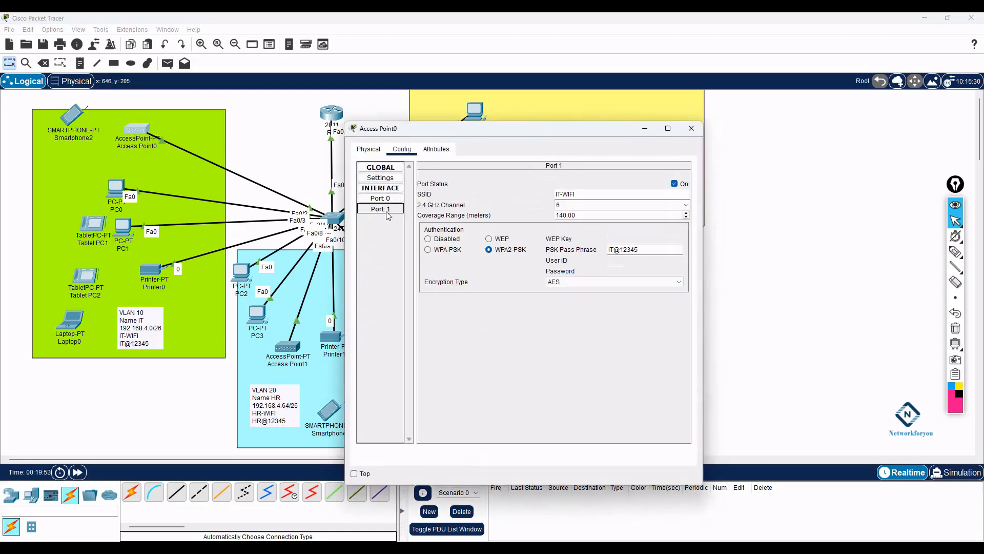
click(368, 149)
click(491, 205)
click(491, 205)
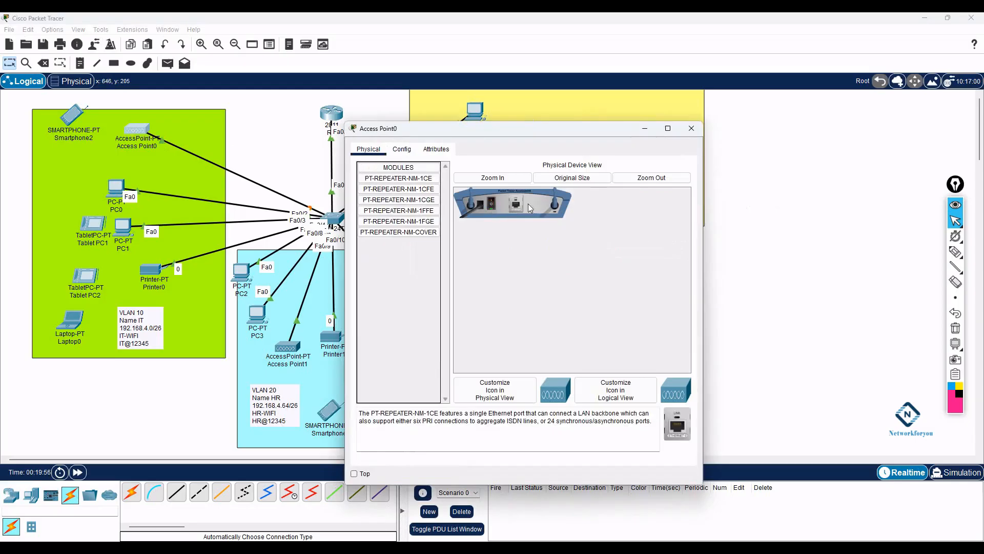
click(691, 128)
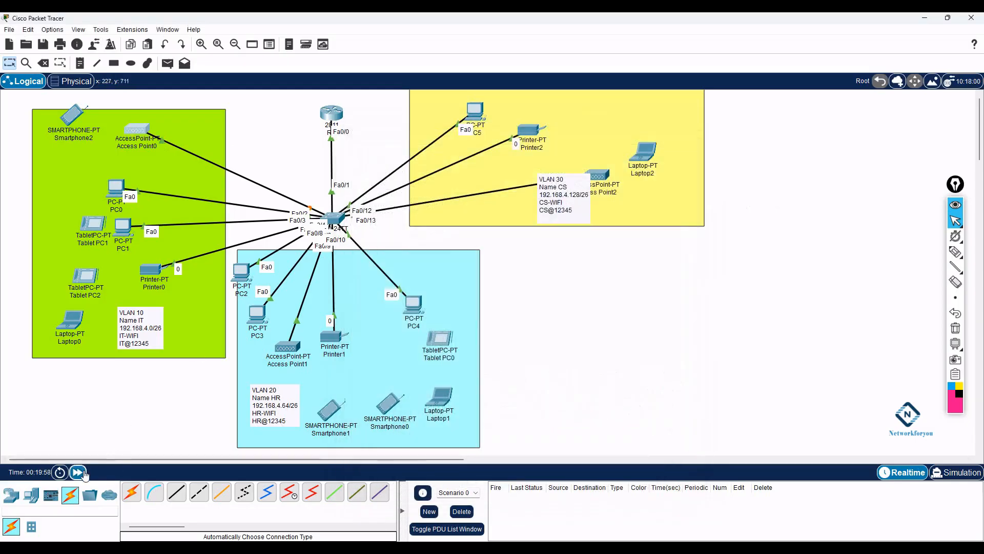
click(78, 473)
click(77, 472)
click(78, 472)
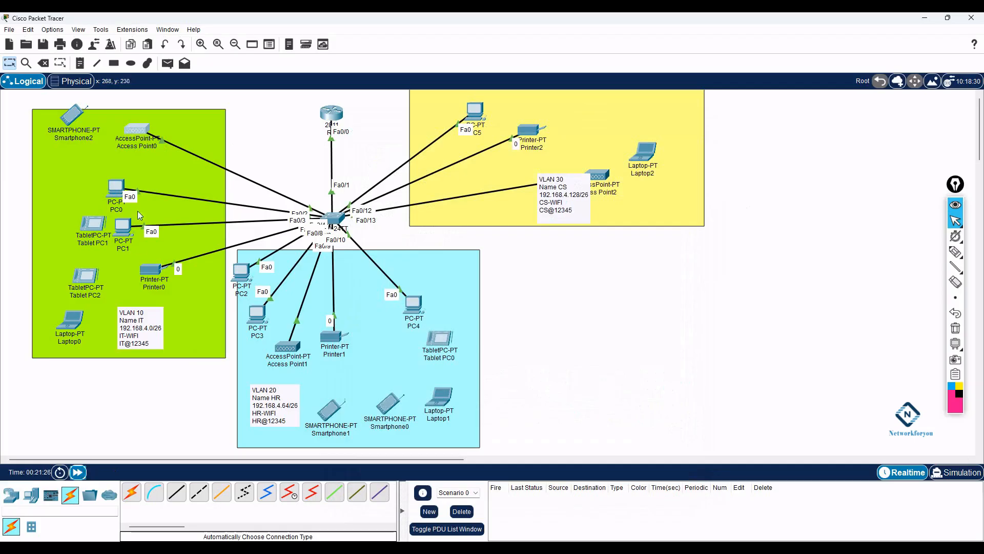
- Reopen Access Point0 and review its global, Port 0 and Port 1 settings
click(137, 135)
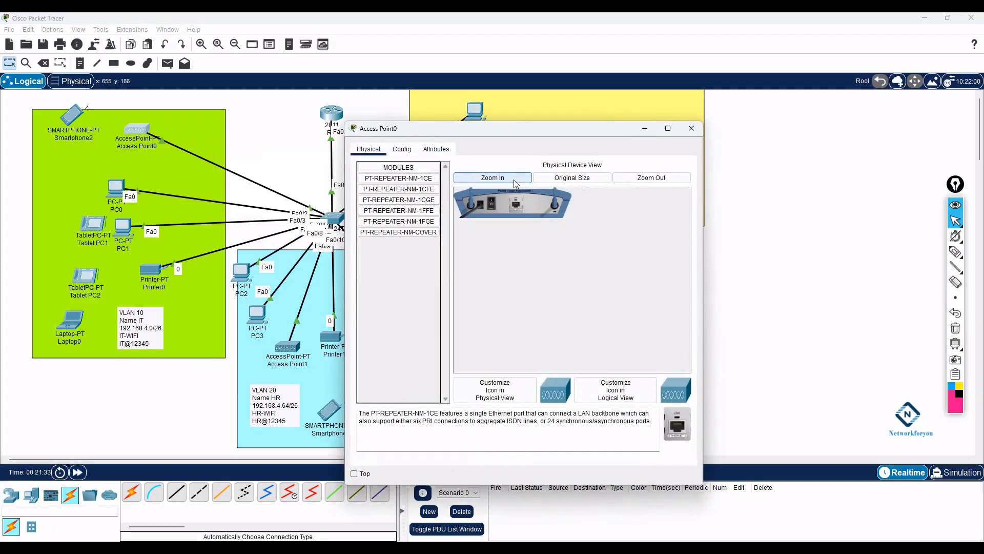
click(395, 152)
click(386, 188)
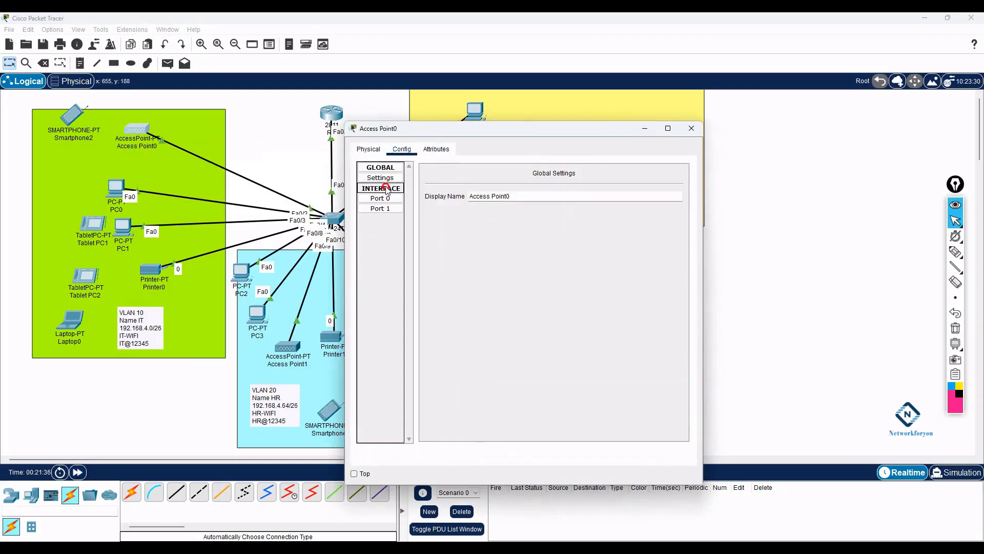
click(386, 188)
click(385, 178)
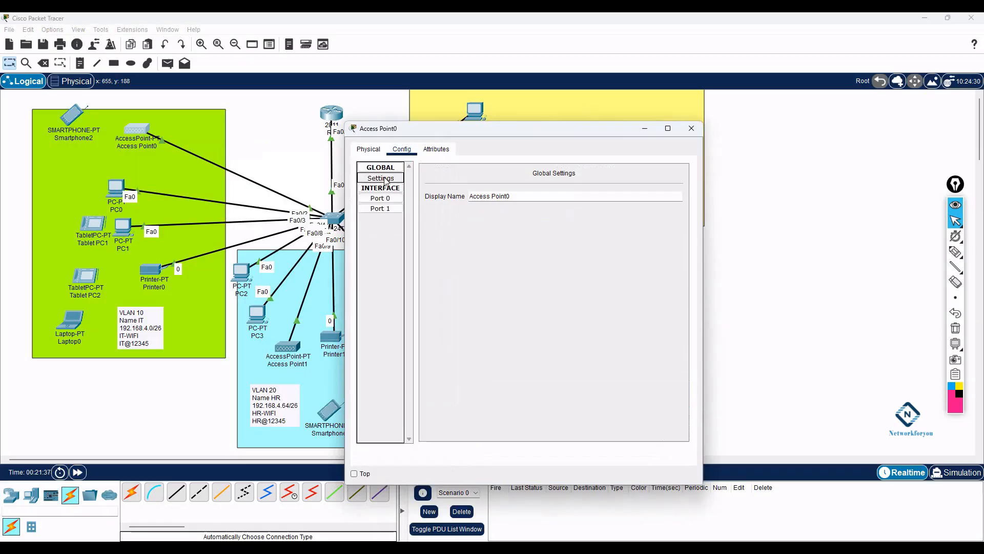
click(380, 198)
click(388, 209)
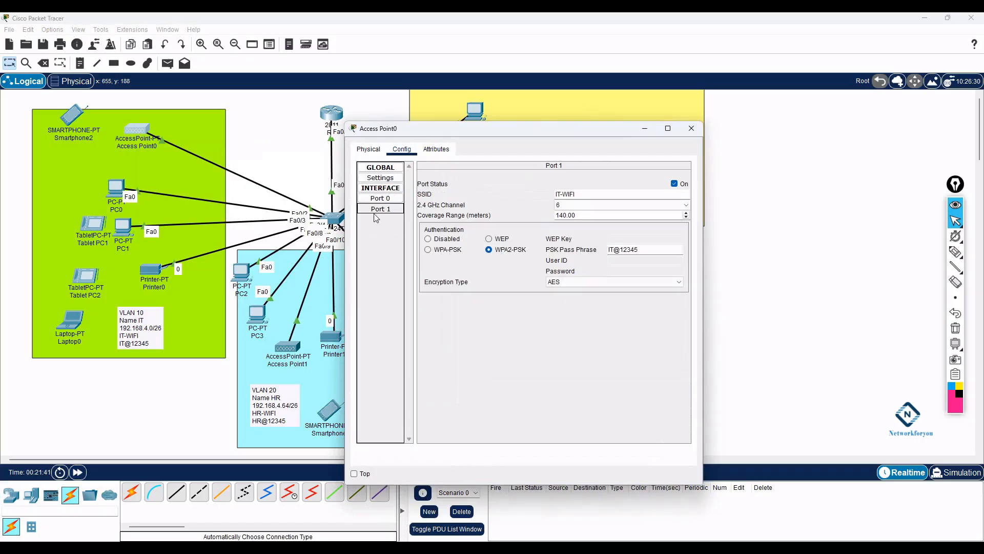
- Recheck the settings, confirming Port 1 still uses SSID IT-WIFI with WPA2-PSK AES
click(383, 168)
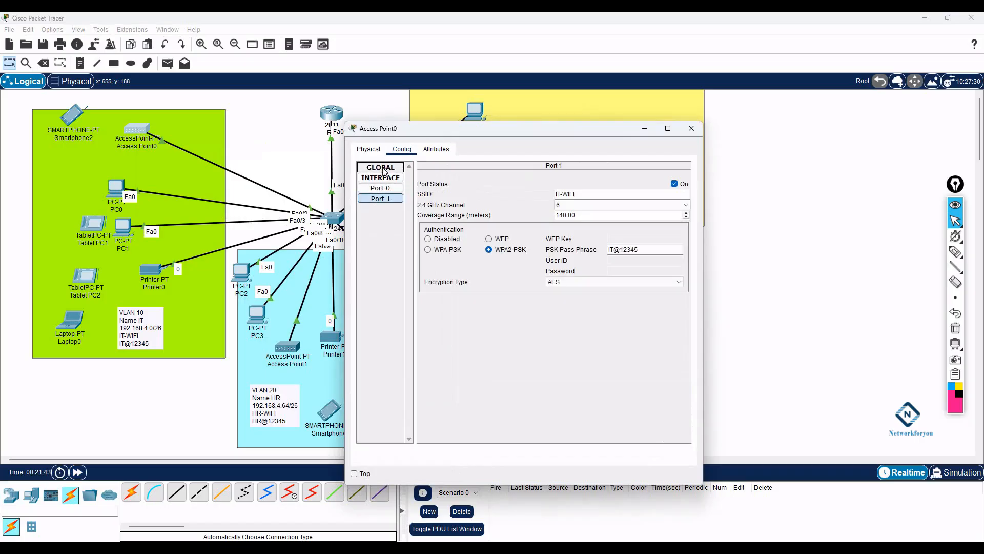
click(383, 169)
click(386, 178)
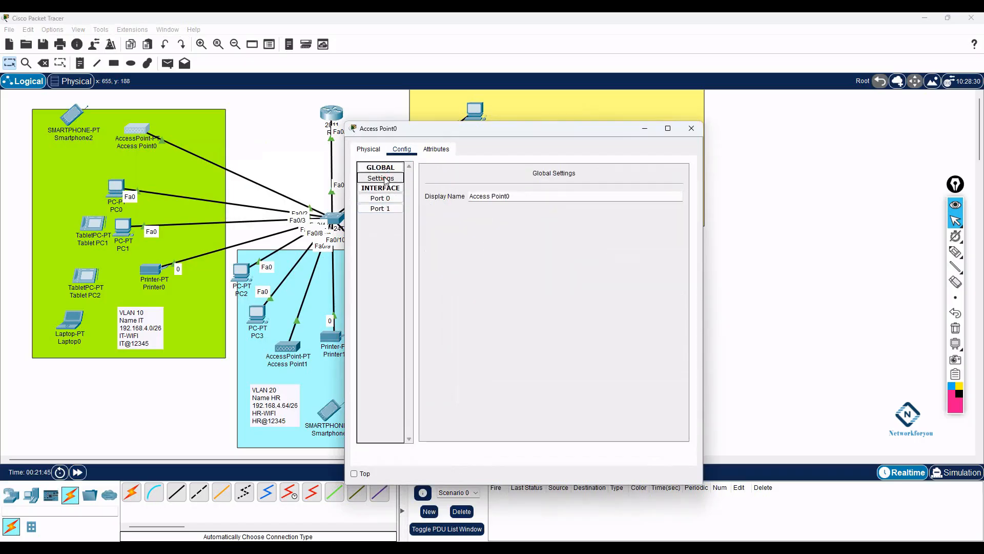
click(381, 188)
click(380, 188)
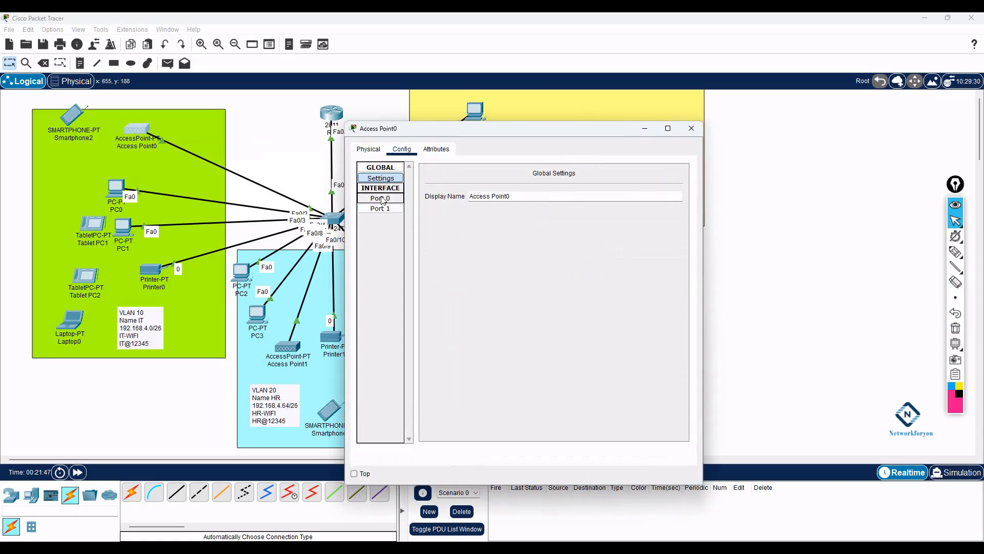
click(382, 199)
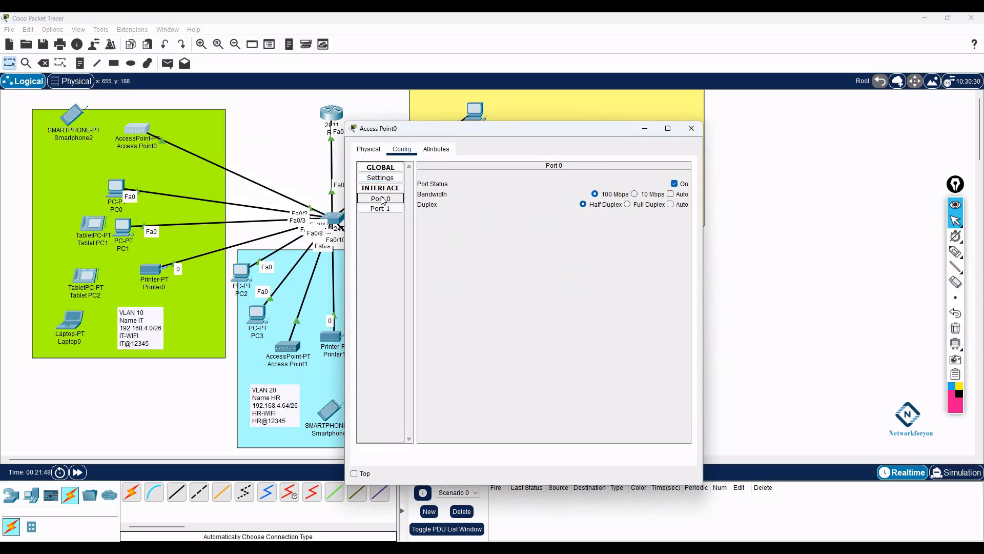
click(385, 210)
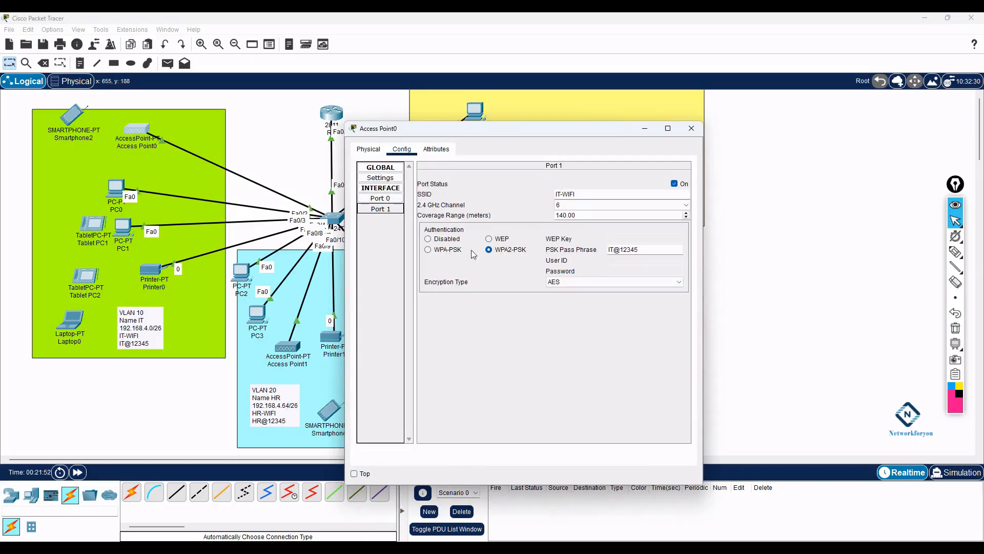
click(692, 128)
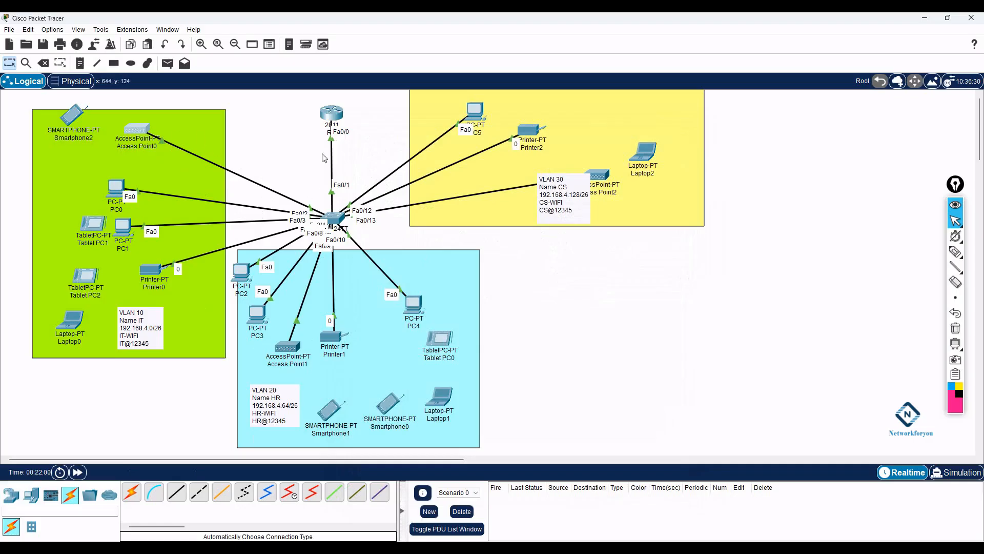
- In R1's HR pool, set network 192.168.4.64 255.255.255.192 using the subnetting notes
click(332, 113)
click(631, 379)
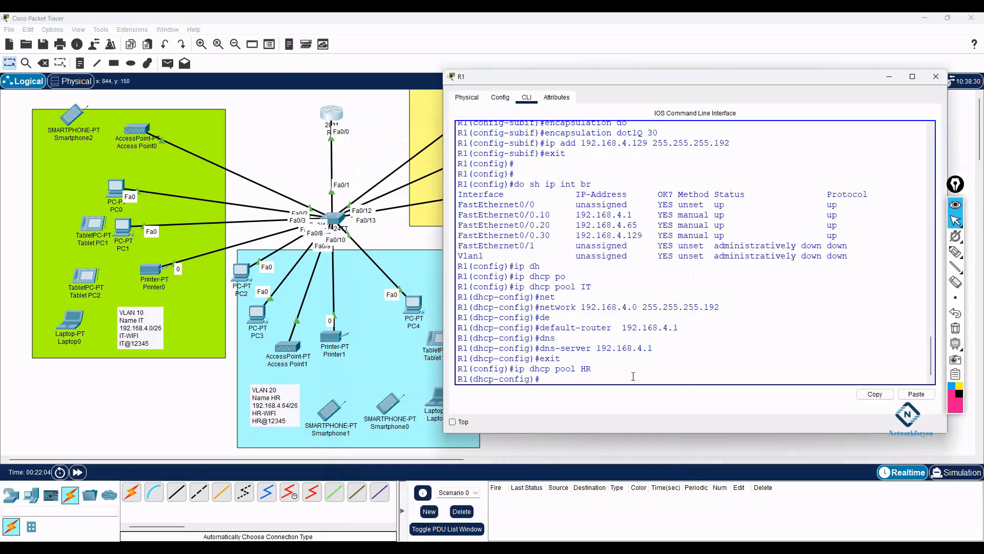
text(net)
key(Tab)
text(192.16)
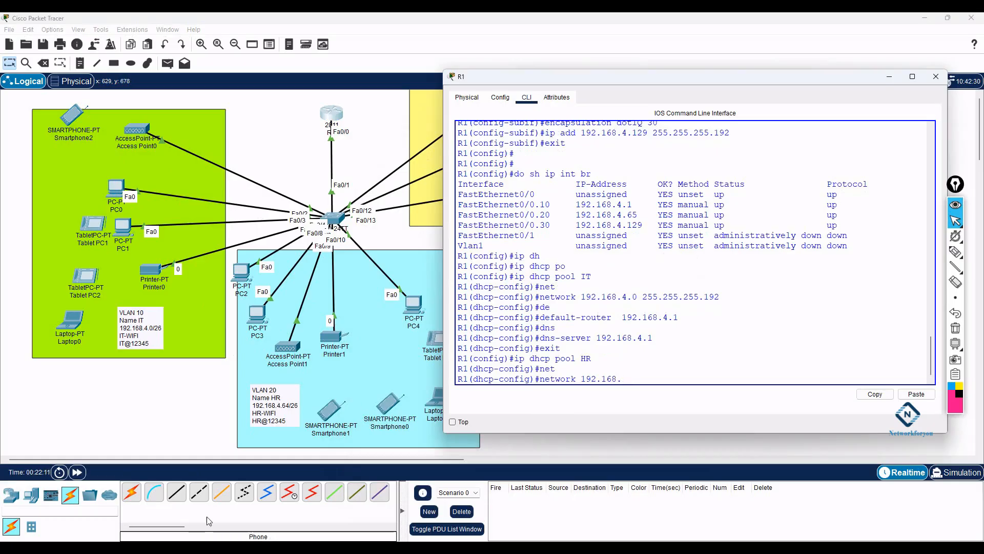
click(208, 547)
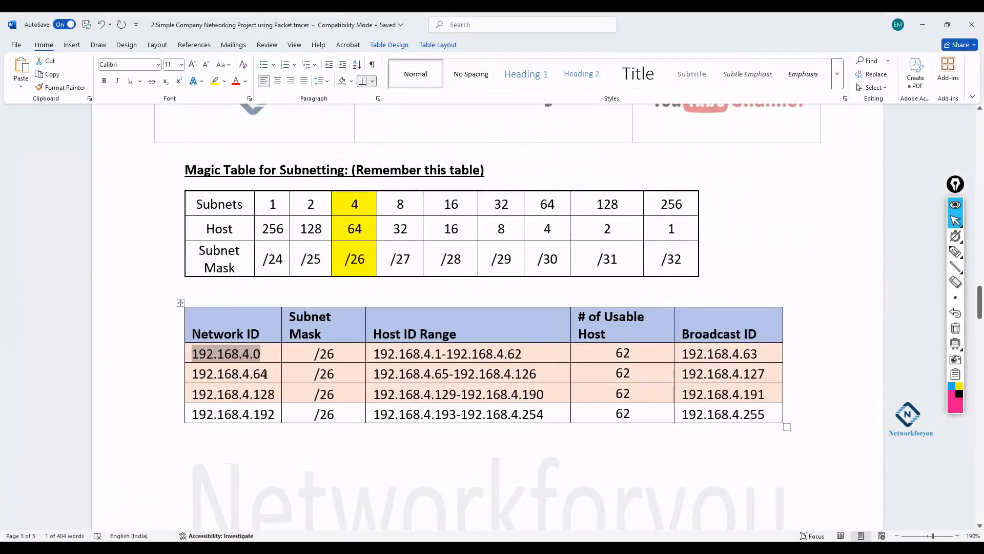
click(923, 25)
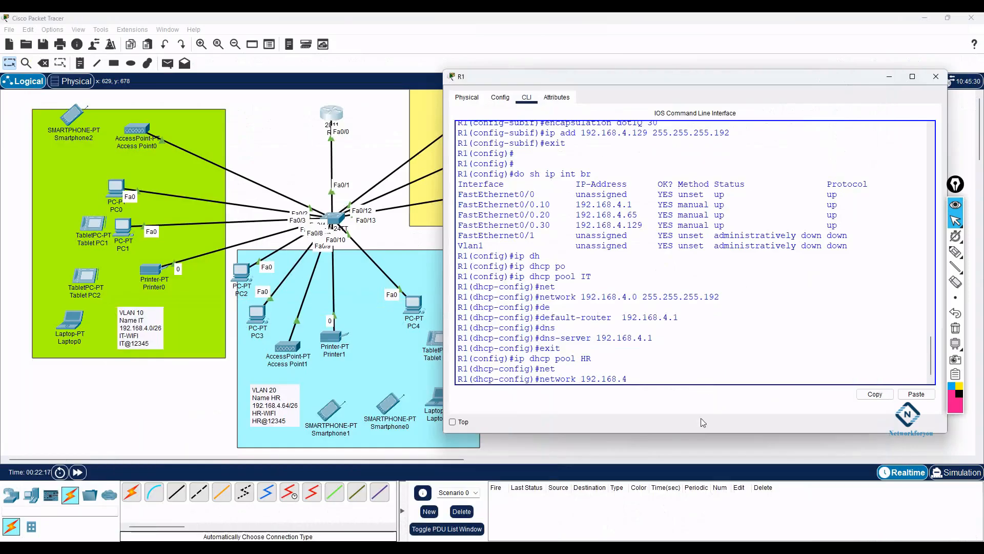
text(64 255.255.255.192)
key(Return)
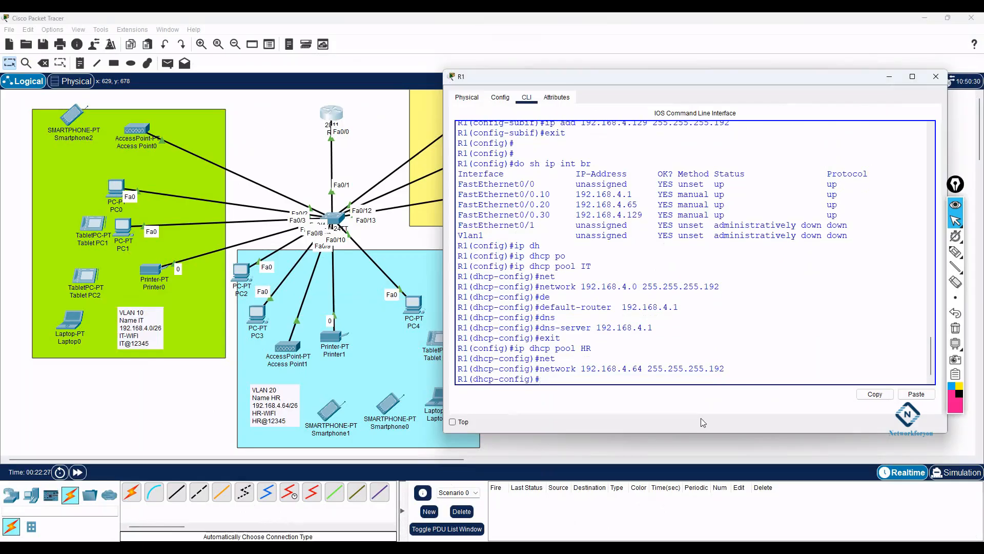
- Set the HR pool's default router to 192.168.4.65
drag(643, 367, 635, 367)
click(640, 368)
text(de)
key(Tab)
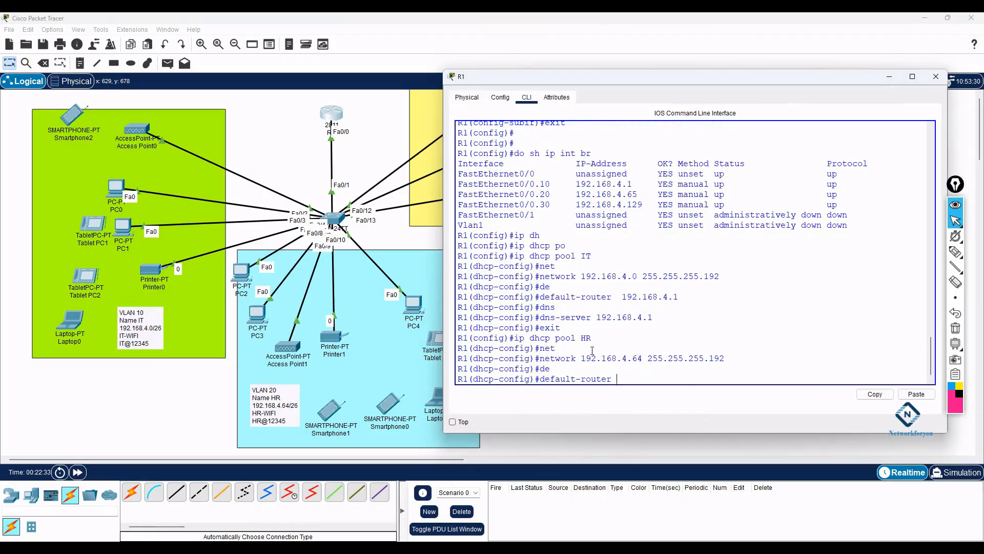
drag(636, 194, 576, 193)
right_click(578, 191)
click(600, 192)
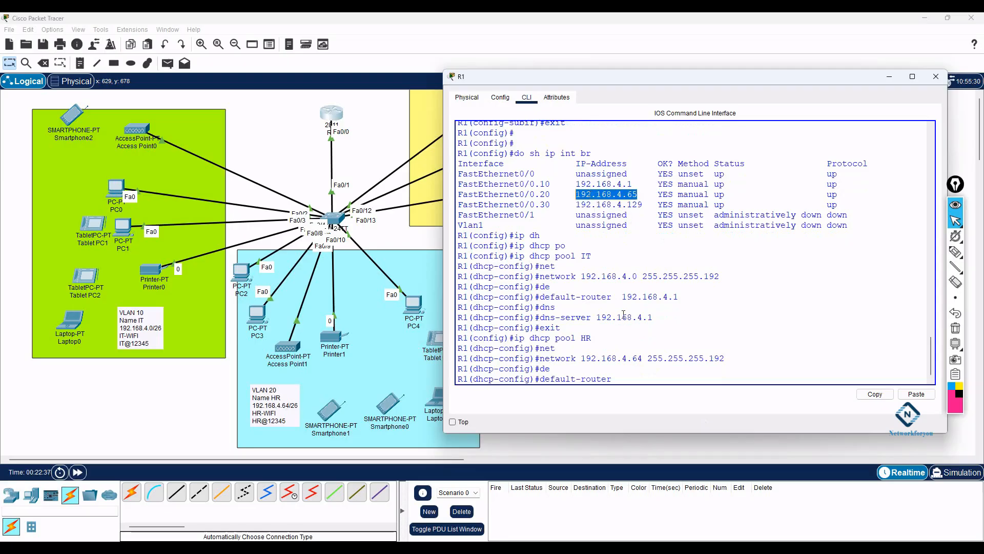
right_click(635, 384)
click(658, 400)
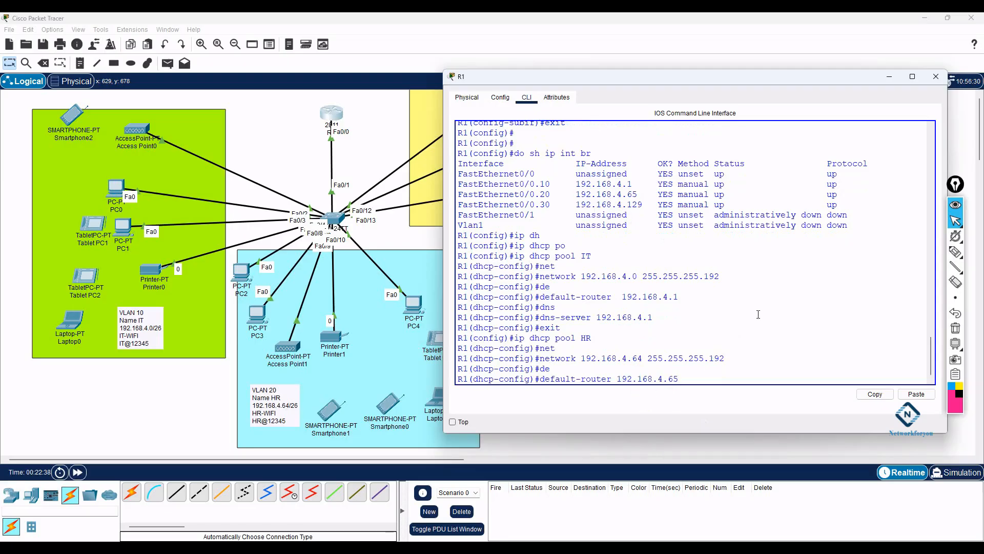
key(Return)
- Set the HR DNS server to 192.168.4.65, exit the pool and start the ip dhcp command
text(dns)
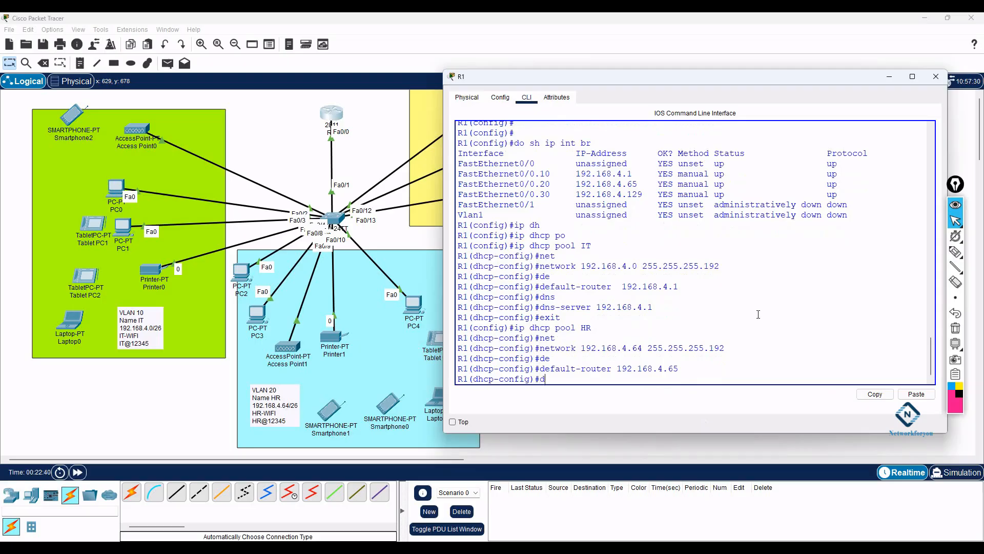
key(Tab)
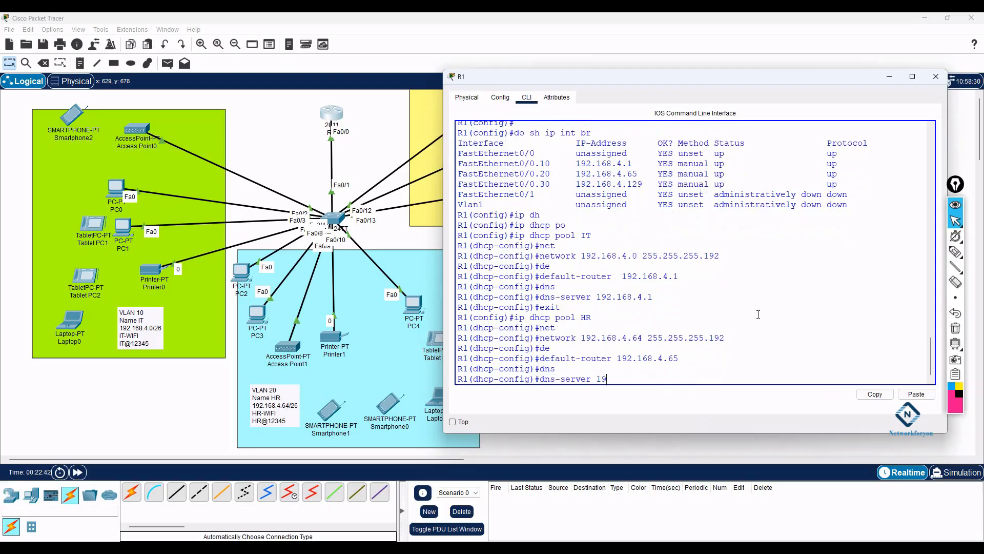
text(192.168.4)
key(Return)
text(exit)
key(Return)
key(Return)
key(Return)
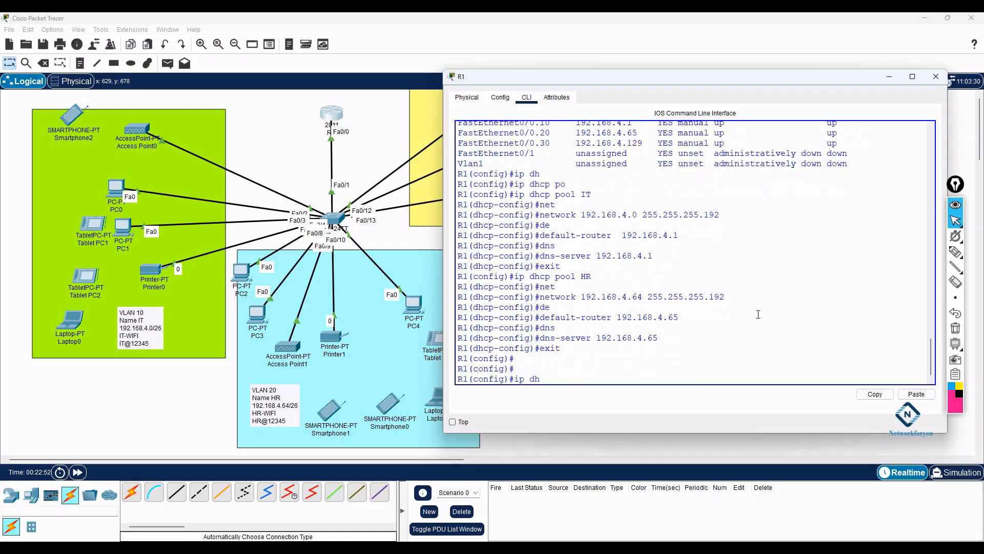
text(ip dh)
key(Tab)
- Create the CS DHCP pool with network 192.168.4.128 255.255.255.192
text(poo)
key(Tab)
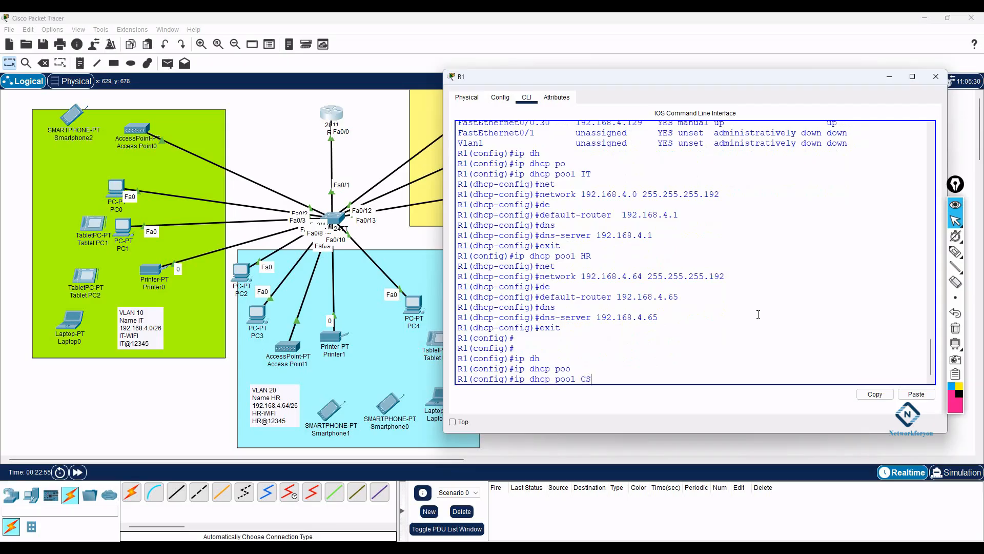
key(Return)
text(net)
key(Tab)
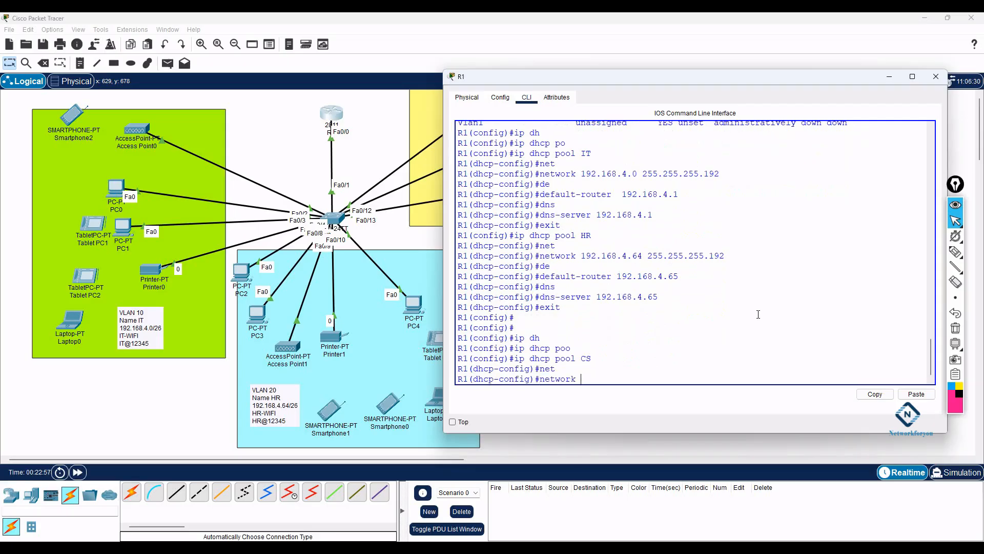
text(192.168.)
key(alt+Tab)
drag(276, 400, 192, 396)
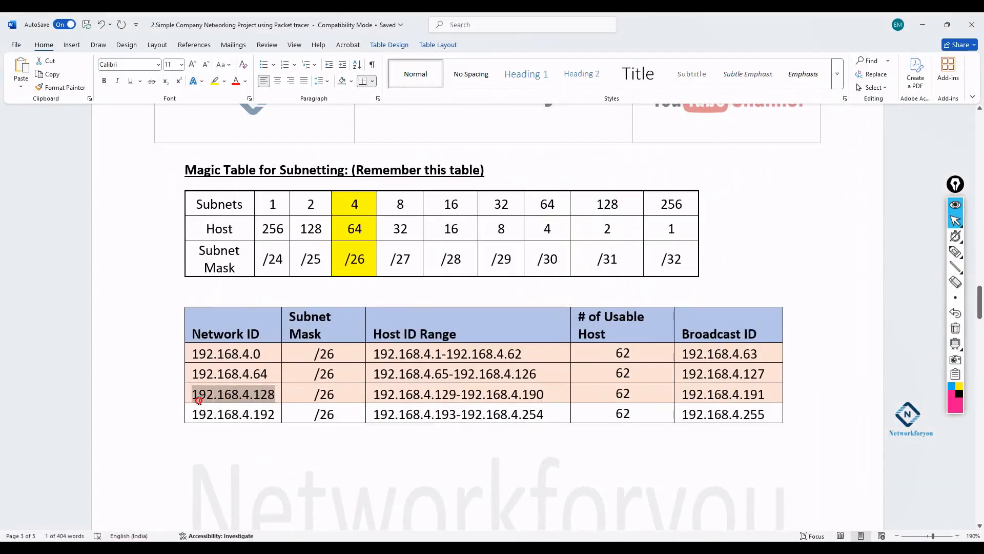
click(923, 25)
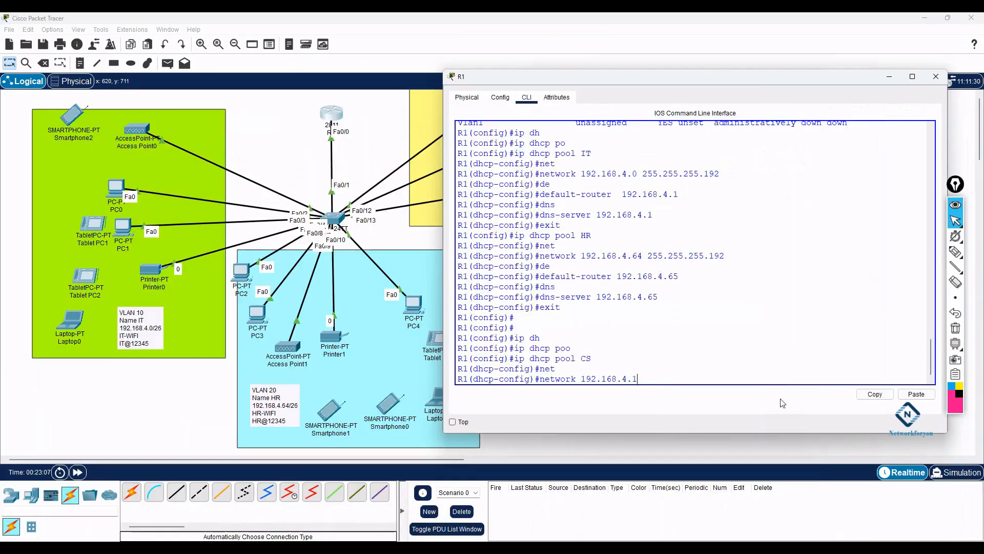
text(8 255.255.255.192)
key(Return)
- Set the CS pool's default router to 192.168.4.129
text(de)
key(Tab)
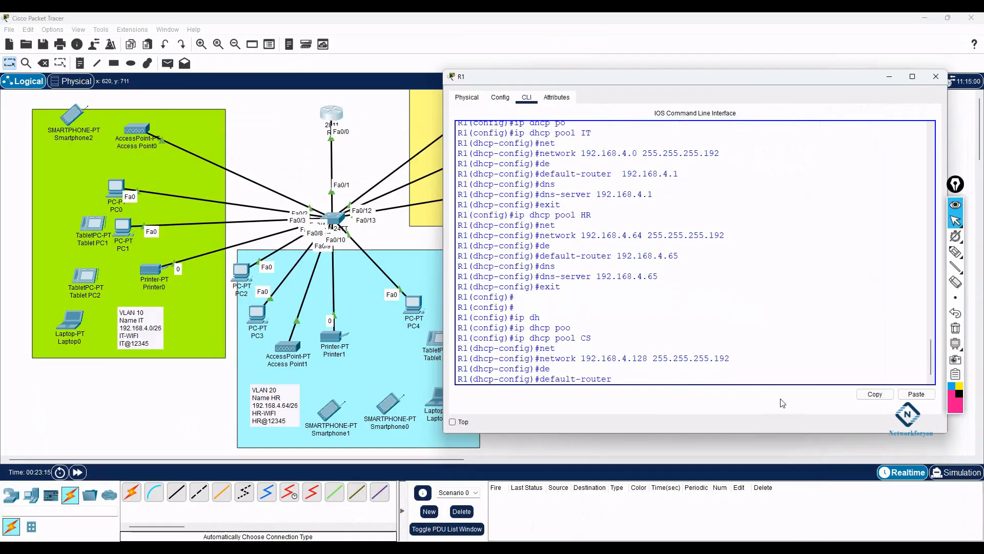
scroll(633, 282, up, 3)
drag(643, 174, 577, 175)
right_click(583, 173)
click(600, 178)
scroll(631, 198, down, 3)
right_click(646, 375)
click(661, 395)
key(Return)
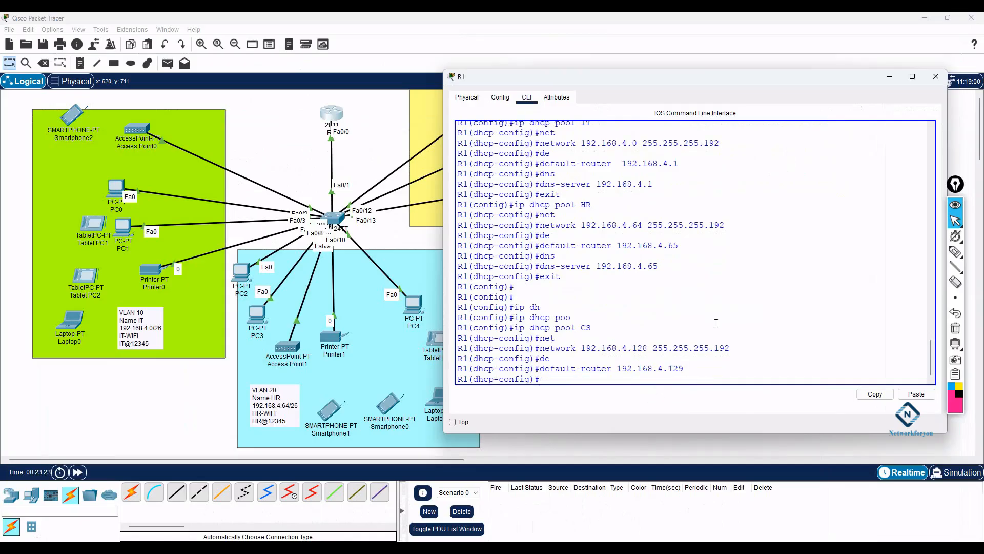
- Set the CS DNS server to 192.168.4.129, exit to privileged mode and save with wr
key(Tab)
text(192)
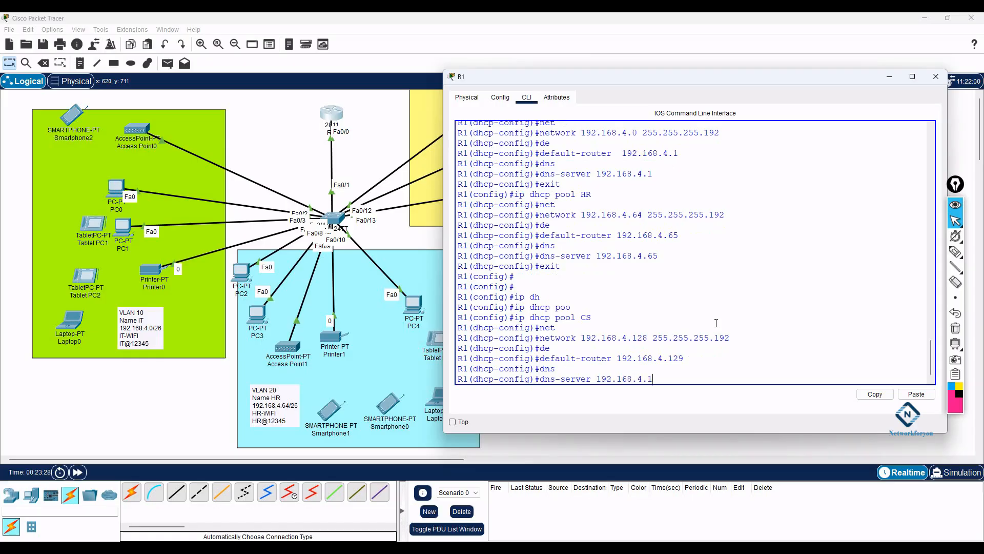
key(Return)
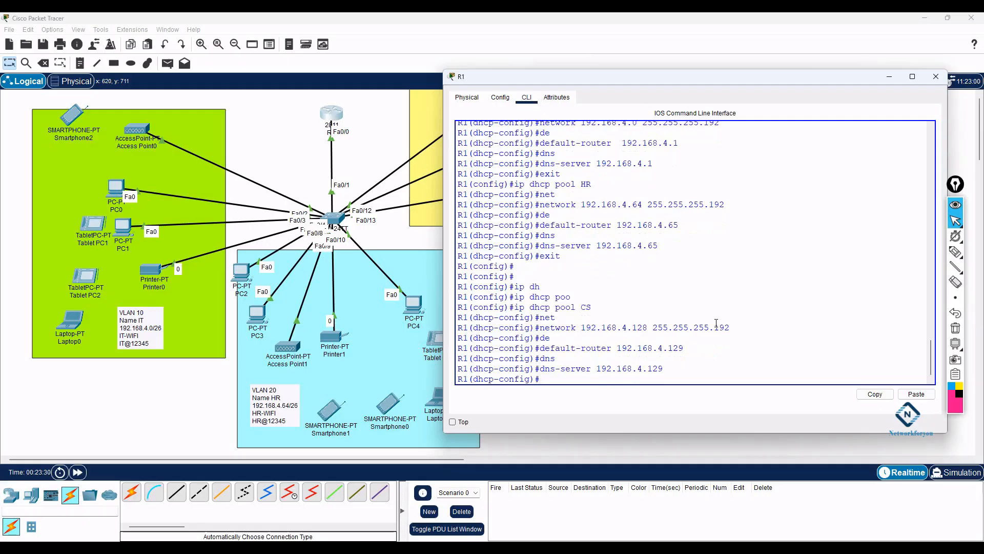
text(exit)
key(Return)
key(Return)
text(exit)
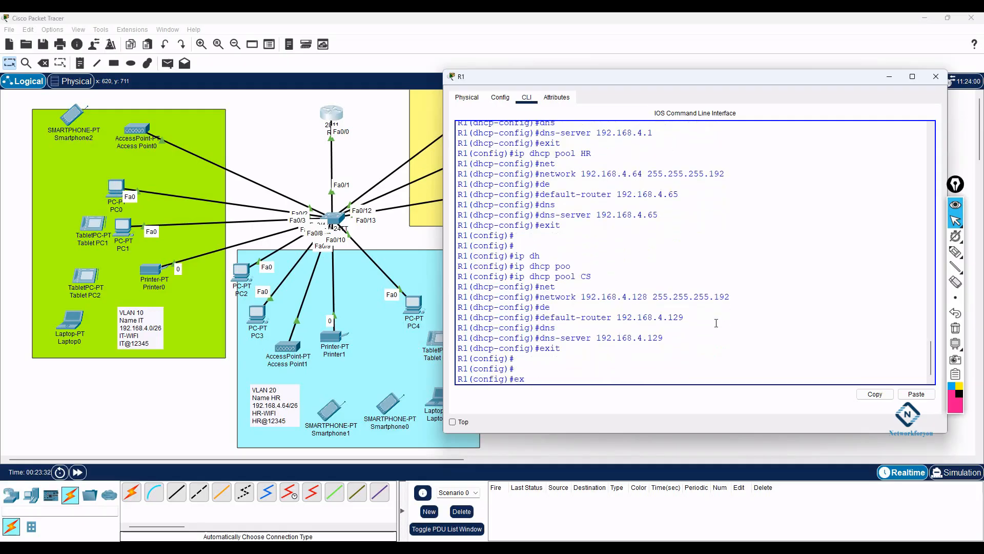
key(Return)
key(Return)
text(wr)
key(Return)
key(Return)
key(Return)
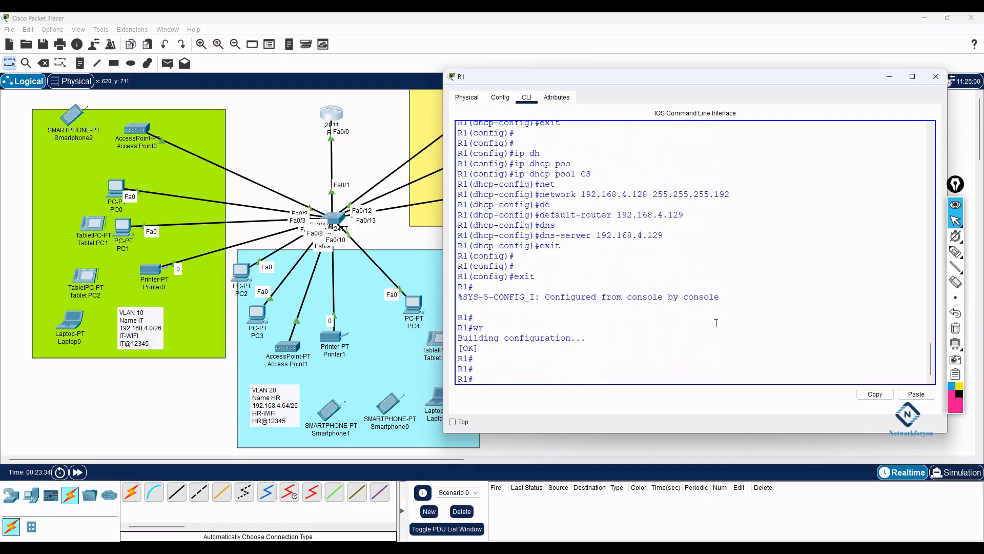
- Switch PC2 and PC3 to DHCP in their IP Configuration
click(241, 271)
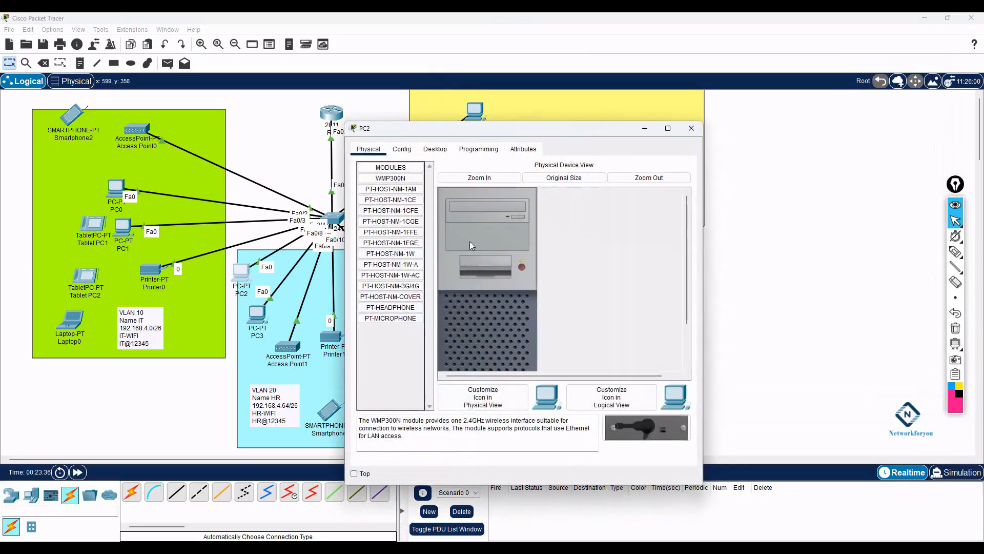
click(435, 148)
click(376, 210)
click(379, 207)
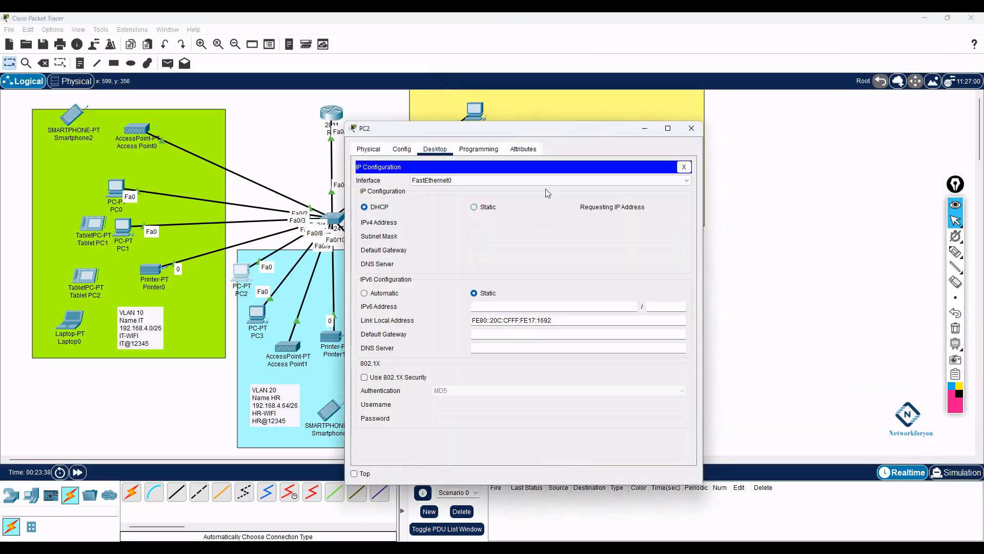
drag(556, 130, 739, 116)
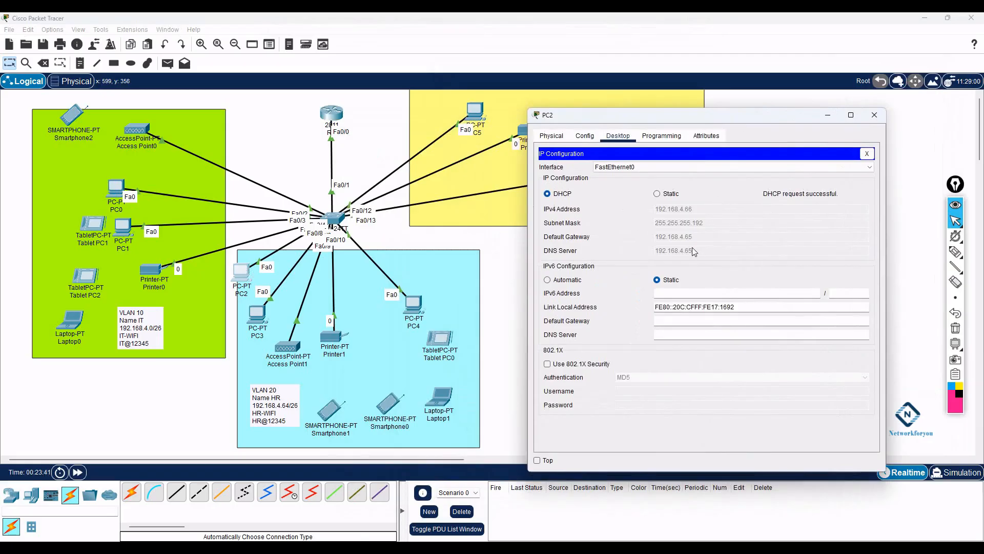
click(256, 316)
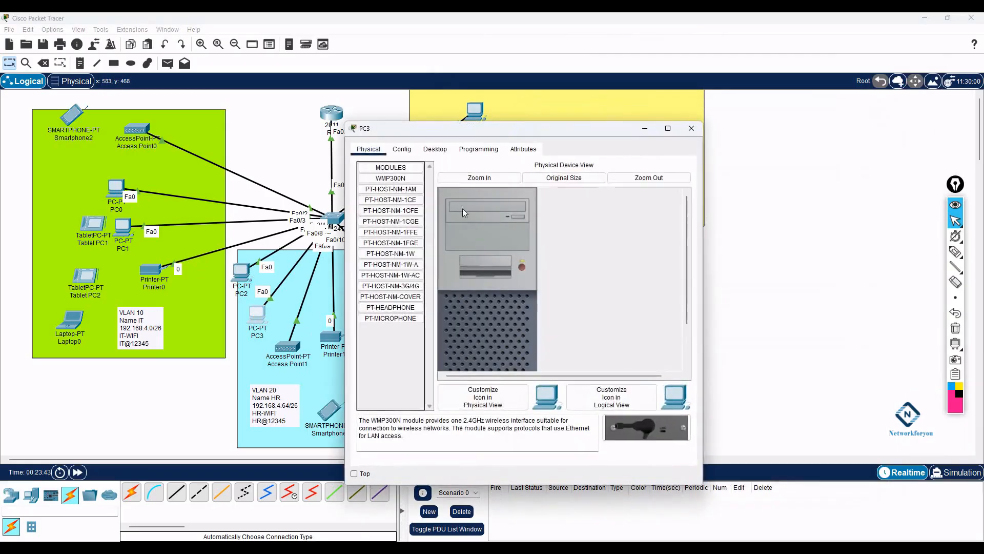
click(434, 149)
click(389, 205)
click(384, 210)
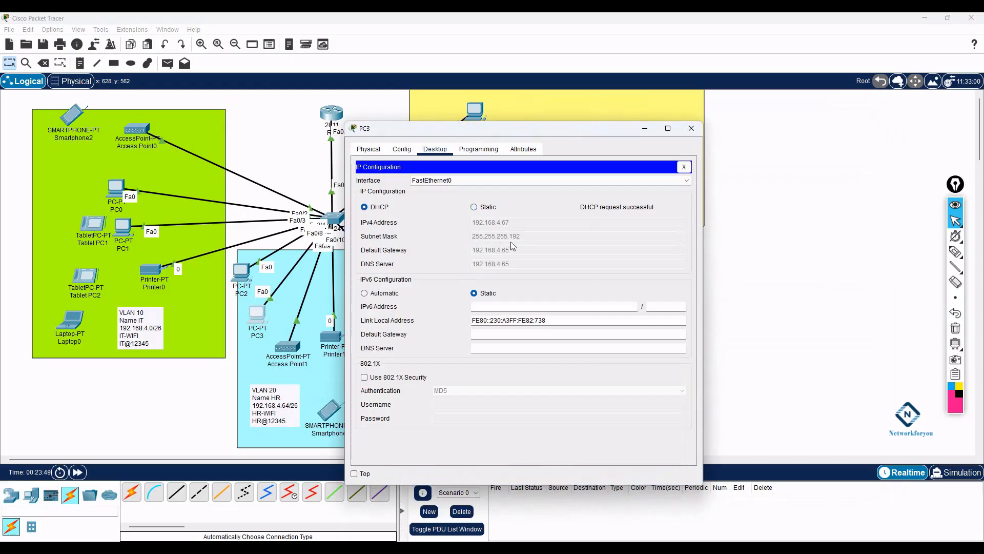
click(684, 131)
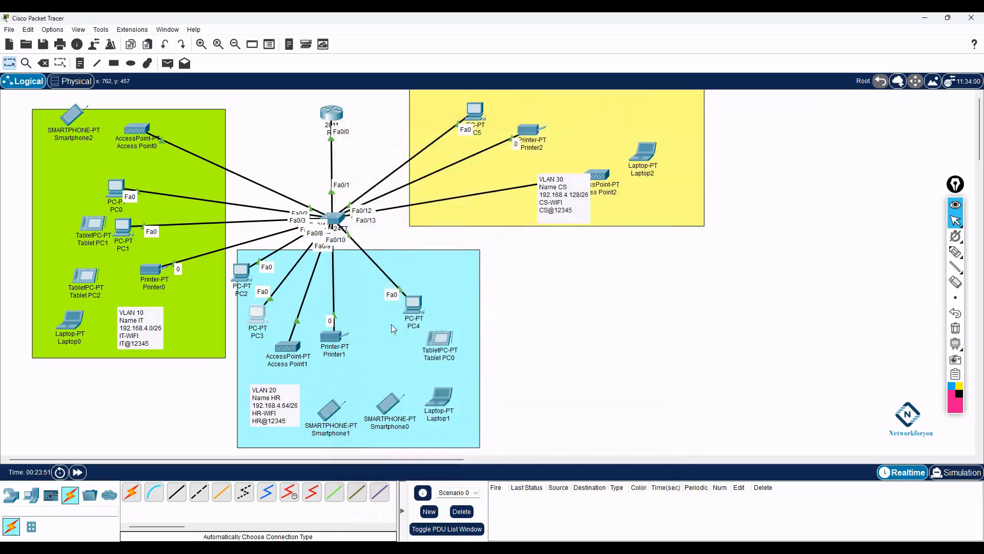
- Set Printer1's FastEthernet0 interface to DHCP
click(332, 336)
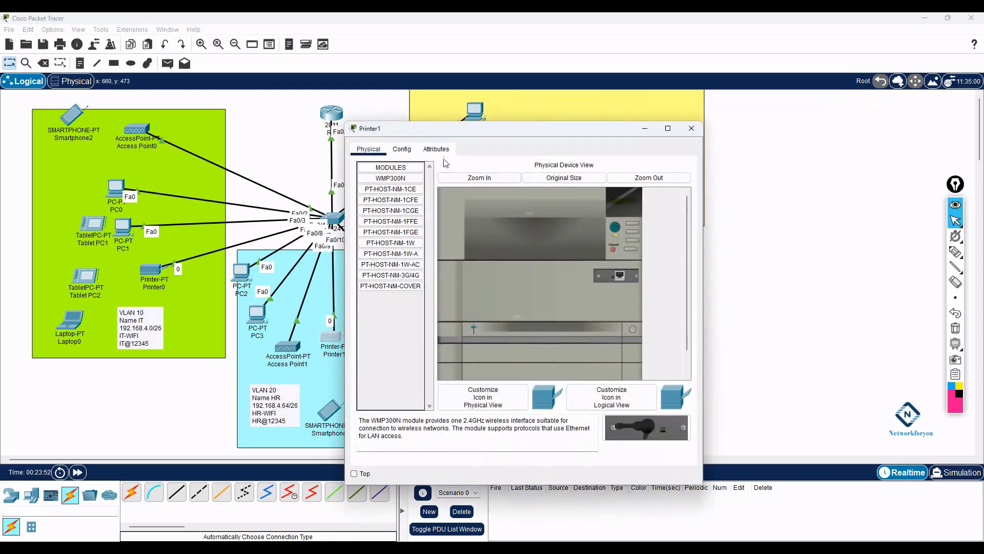
click(402, 150)
click(405, 200)
click(435, 238)
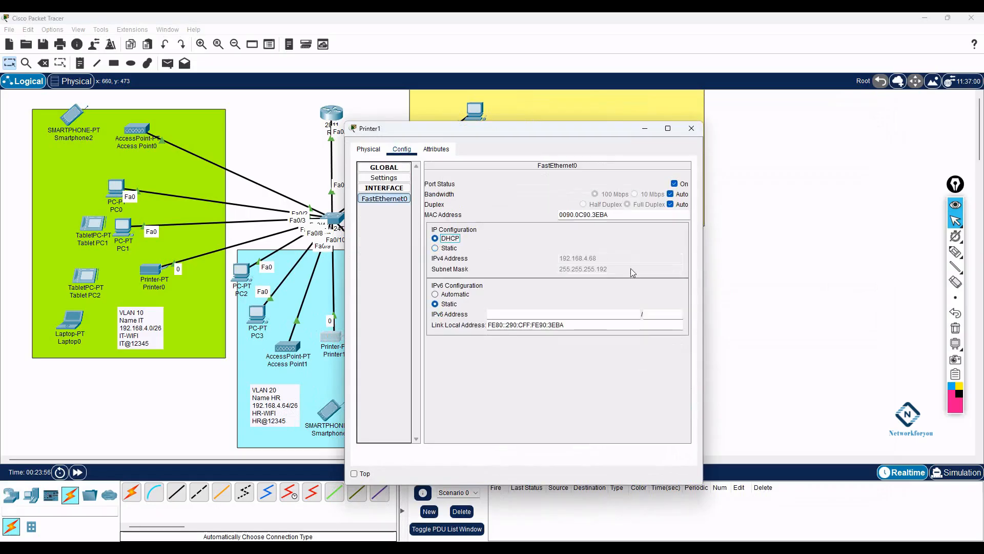
click(691, 128)
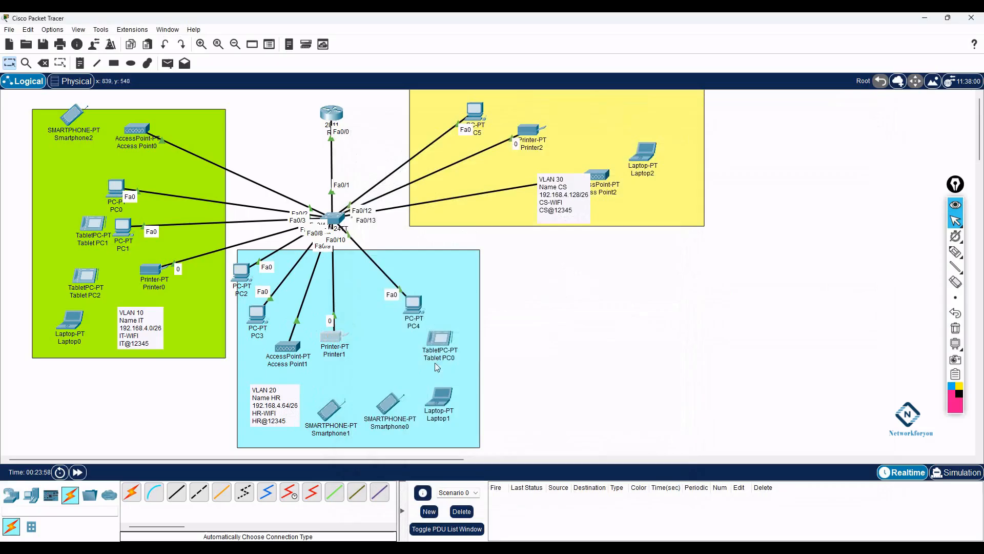
- Switch PC4 and PC5 to DHCP, with PC5 receiving 192.168.4.130
click(422, 311)
click(435, 149)
click(394, 206)
click(364, 207)
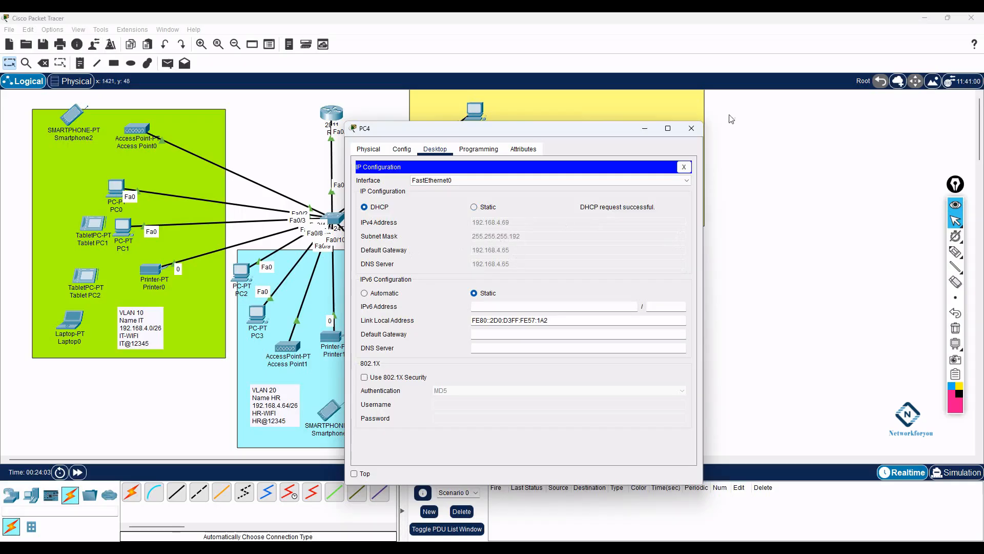
click(696, 130)
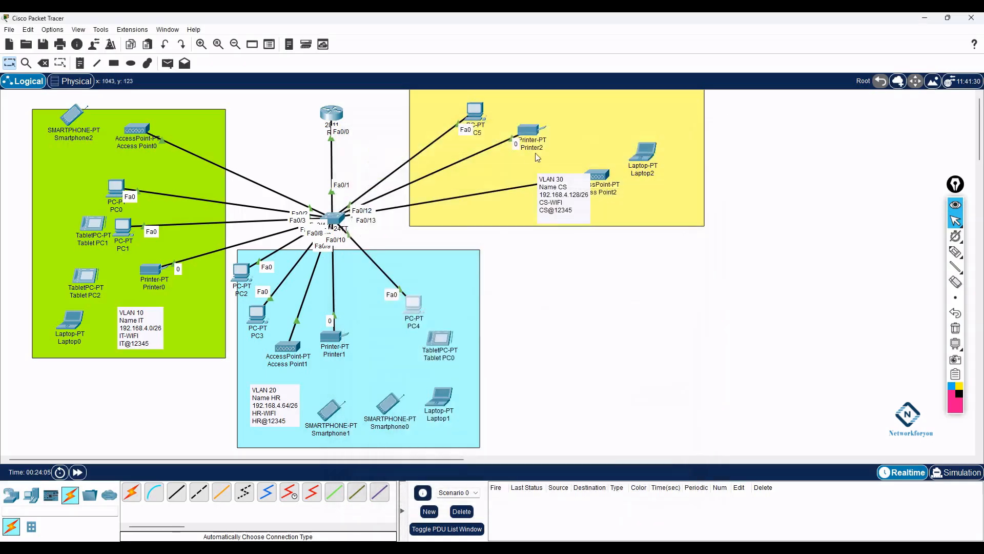
click(473, 111)
click(434, 149)
click(380, 197)
click(380, 207)
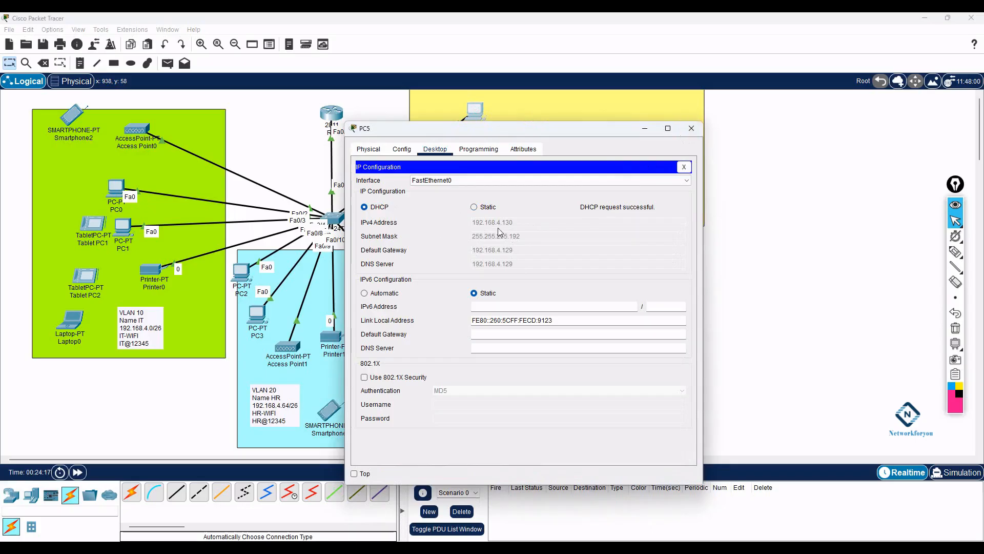
- Set Printer2's FastEthernet0 to DHCP so it receives 192.168.4.131, then open PC0's Command Prompt
click(318, 551)
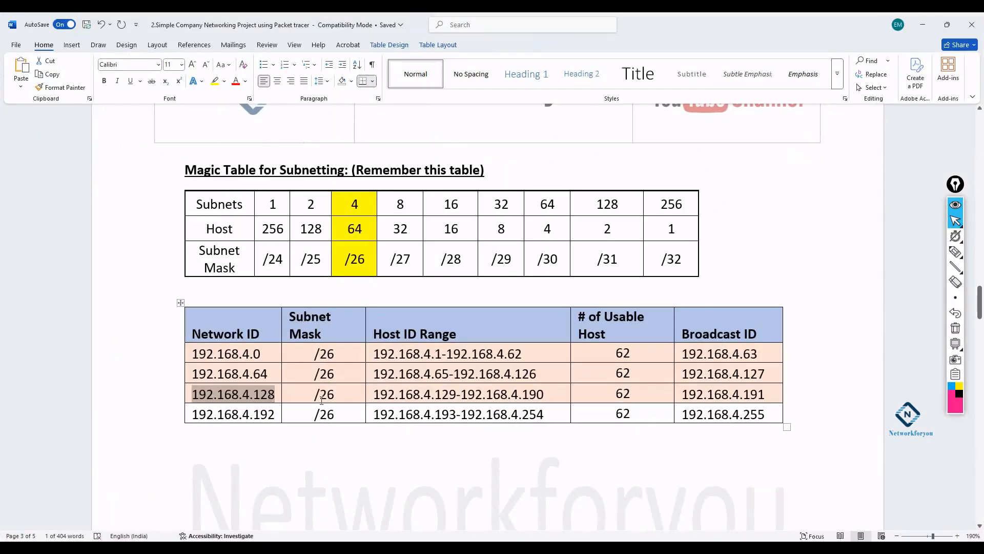
click(923, 24)
click(692, 129)
click(548, 150)
click(402, 149)
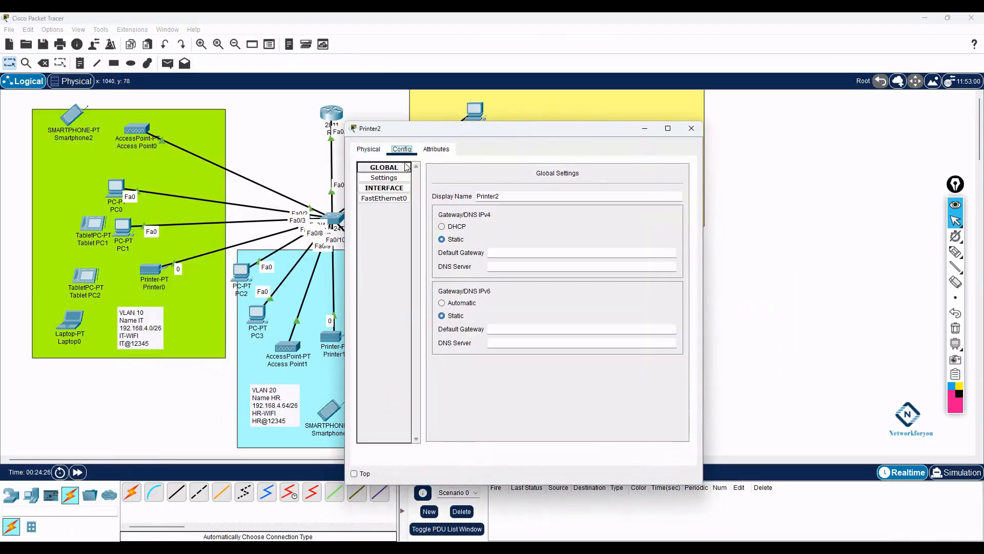
click(384, 199)
click(435, 238)
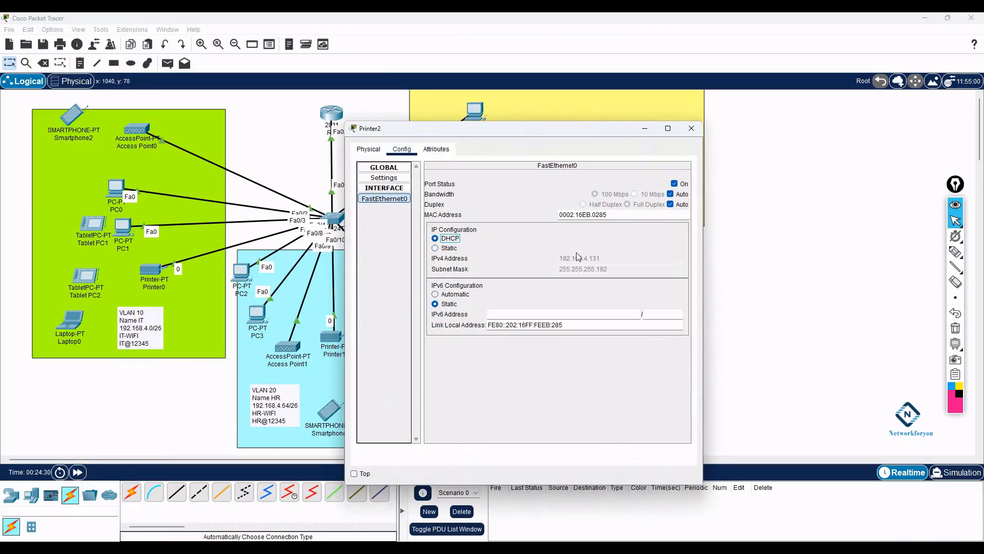
click(692, 128)
click(116, 187)
click(568, 200)
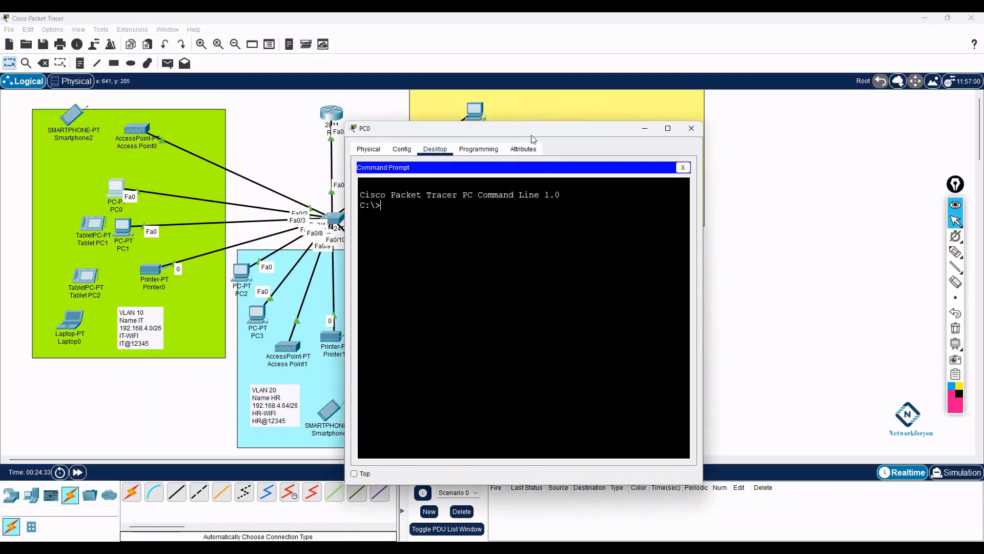
- Ping PC2 at 192.168.4.66 from PC0 repeatedly until replies come back
drag(534, 128, 642, 131)
click(243, 276)
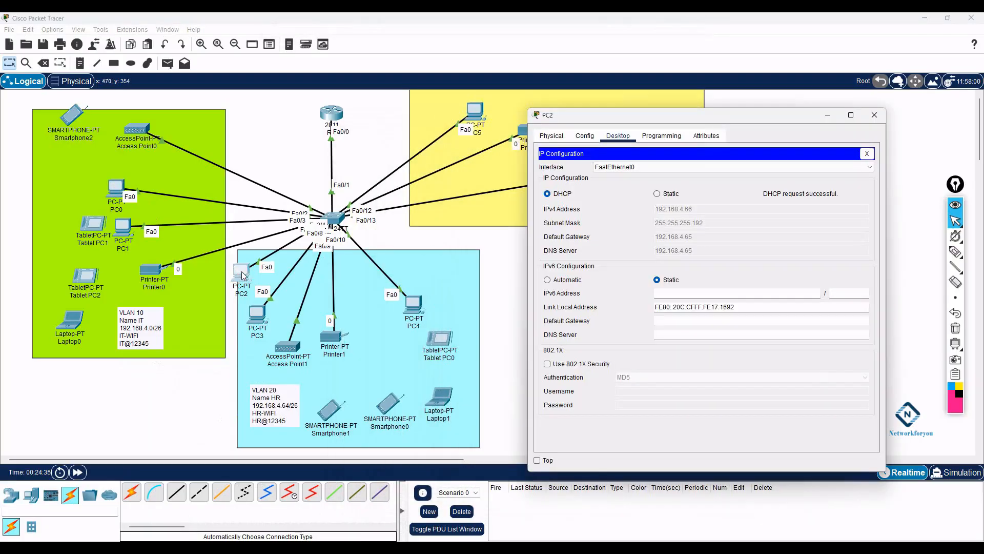
click(115, 189)
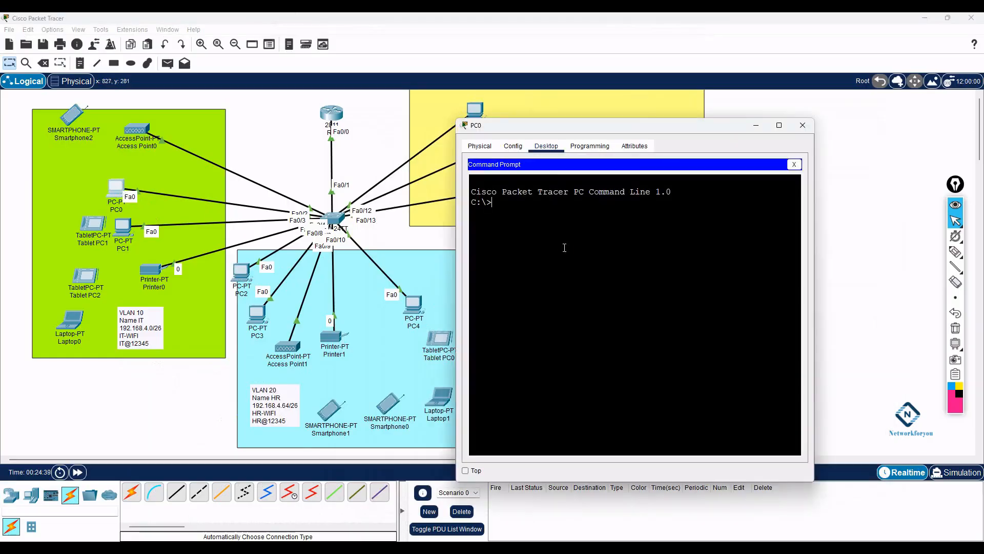
text(ping 192.168.4.66)
key(Return)
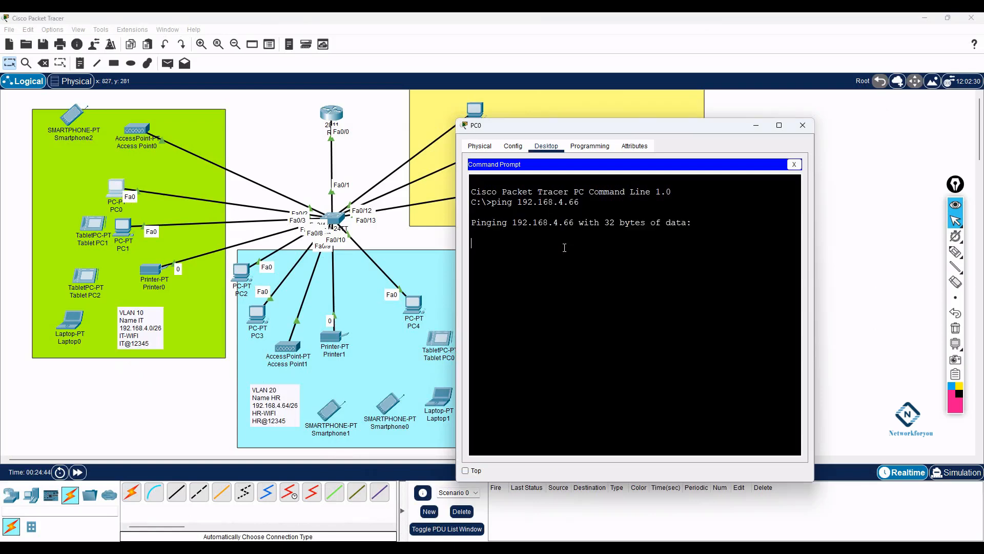
click(245, 272)
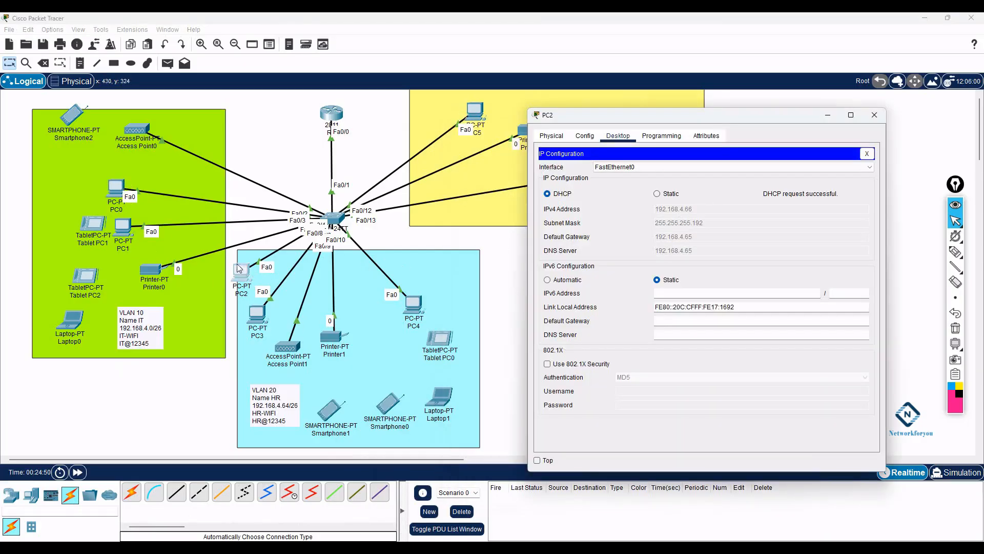
click(115, 192)
drag(747, 276, 472, 239)
click(652, 263)
key(Up)
key(Return)
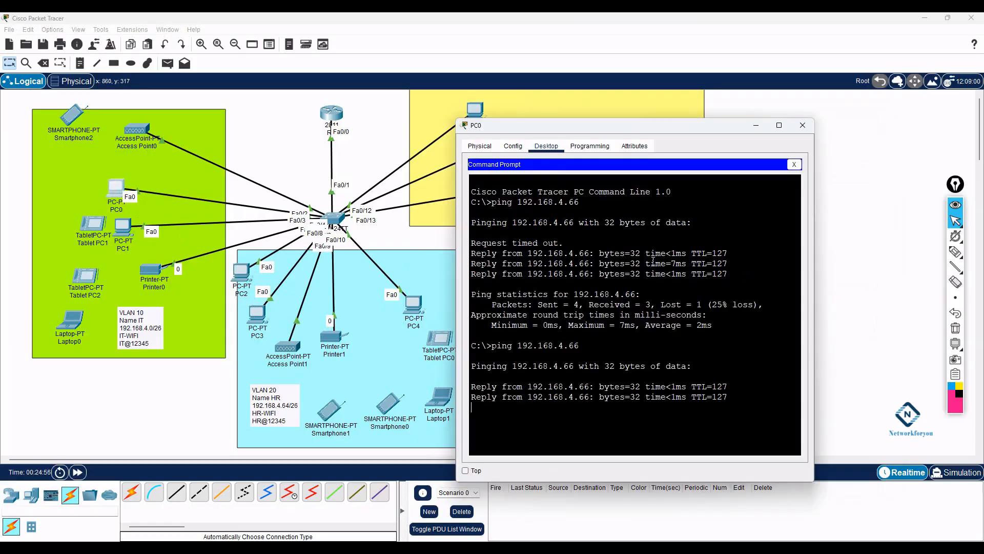
key(Up)
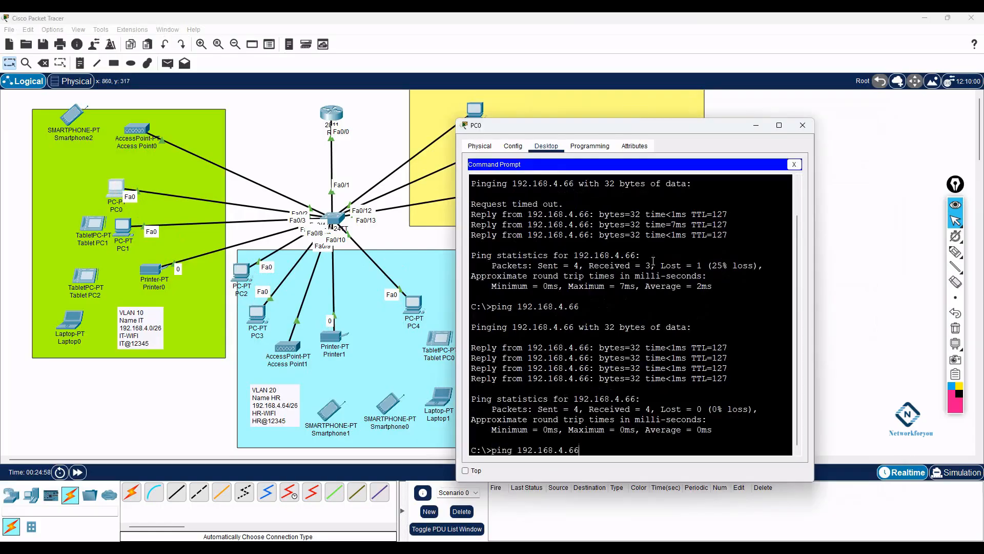
key(Return)
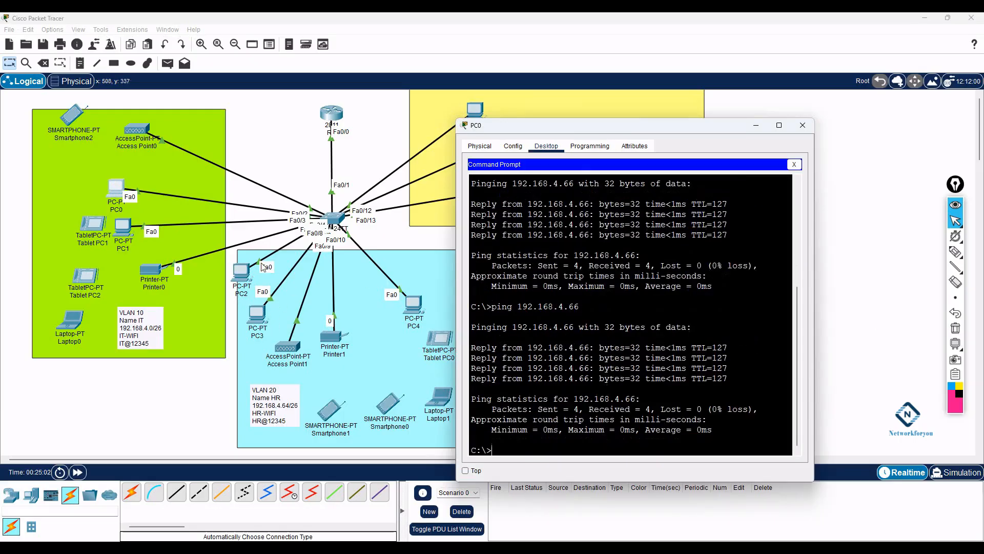
click(802, 125)
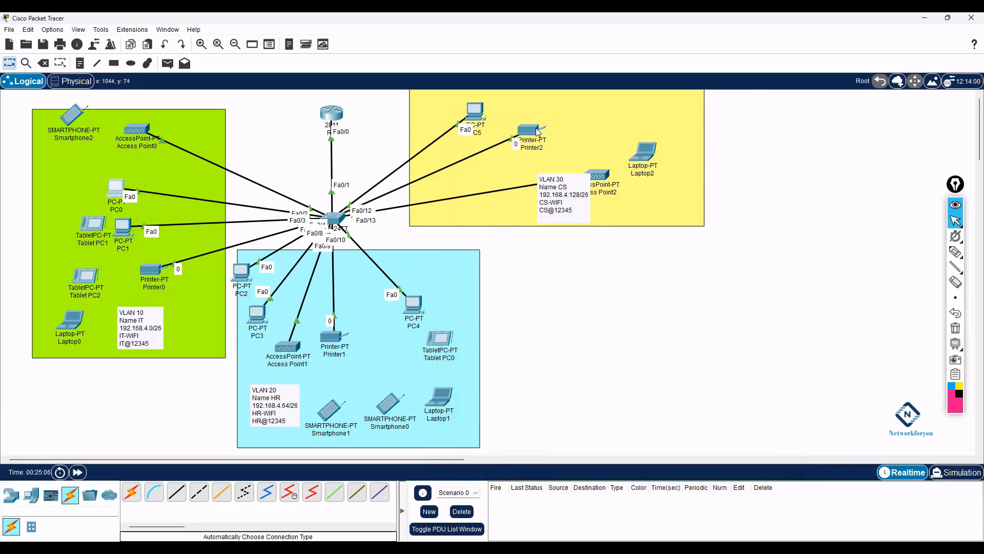
- Ping 192.168.4.66 from PC5 with 0% loss, then close its window
click(476, 110)
click(579, 182)
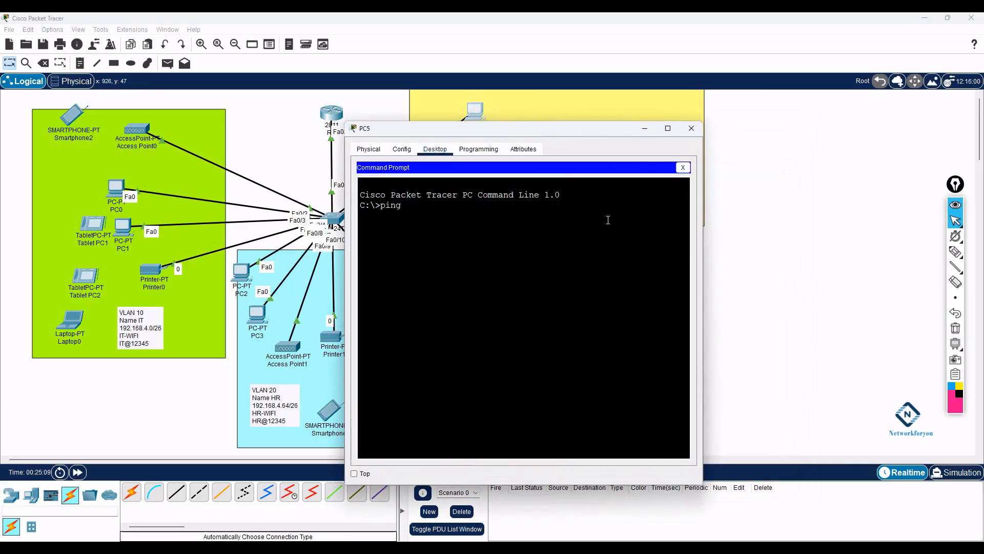
text(ping 192.168.4.66)
key(Return)
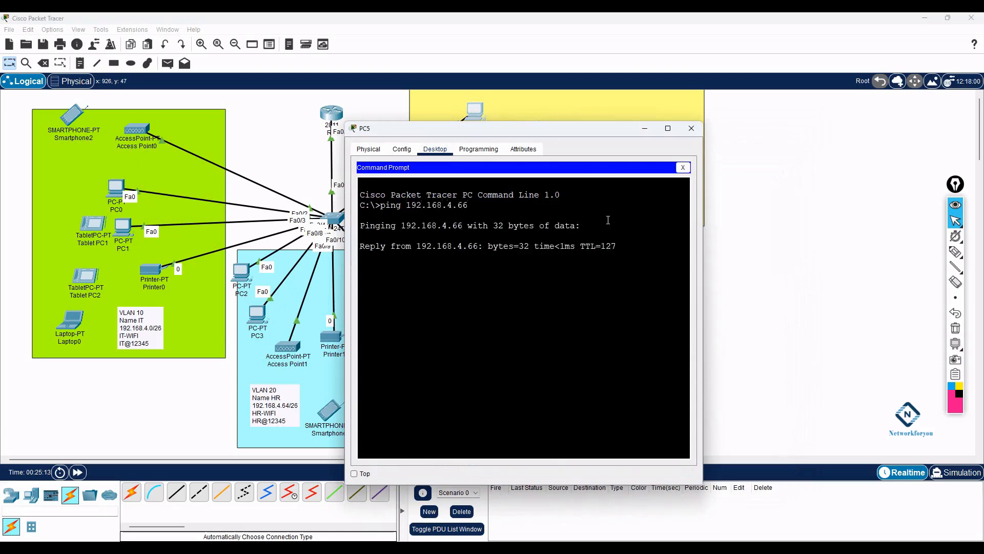
drag(467, 128, 673, 220)
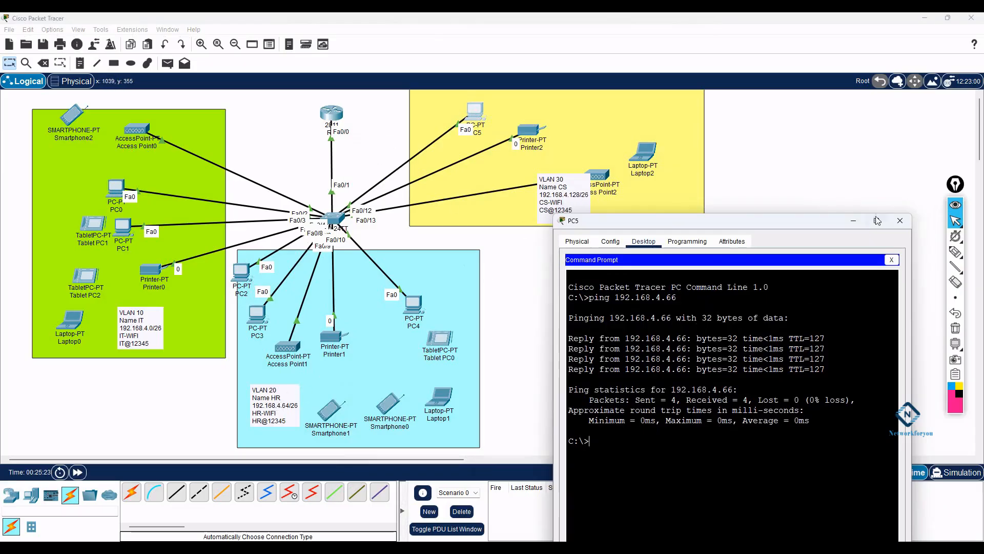
click(897, 227)
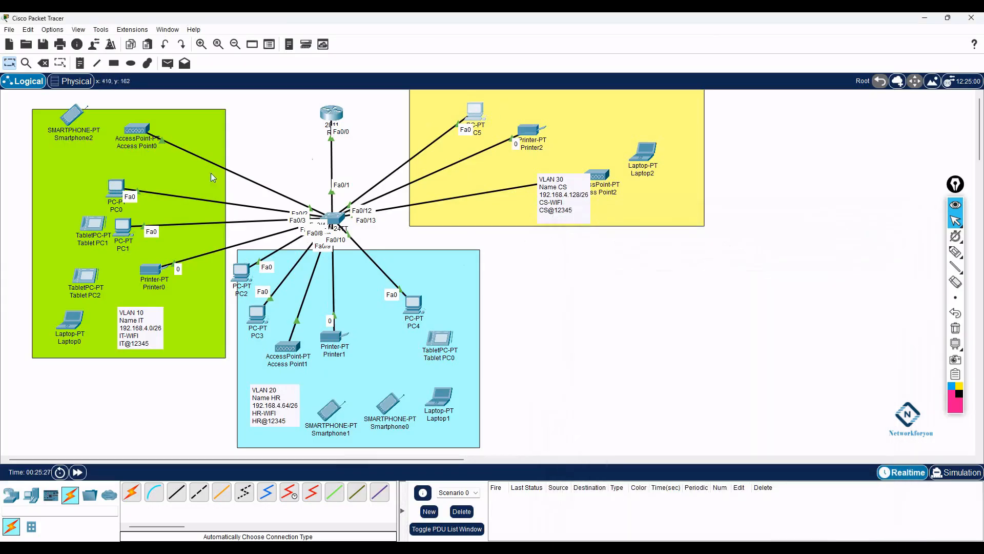
- Inspect Access Point0's hardware modules and attributes
click(137, 135)
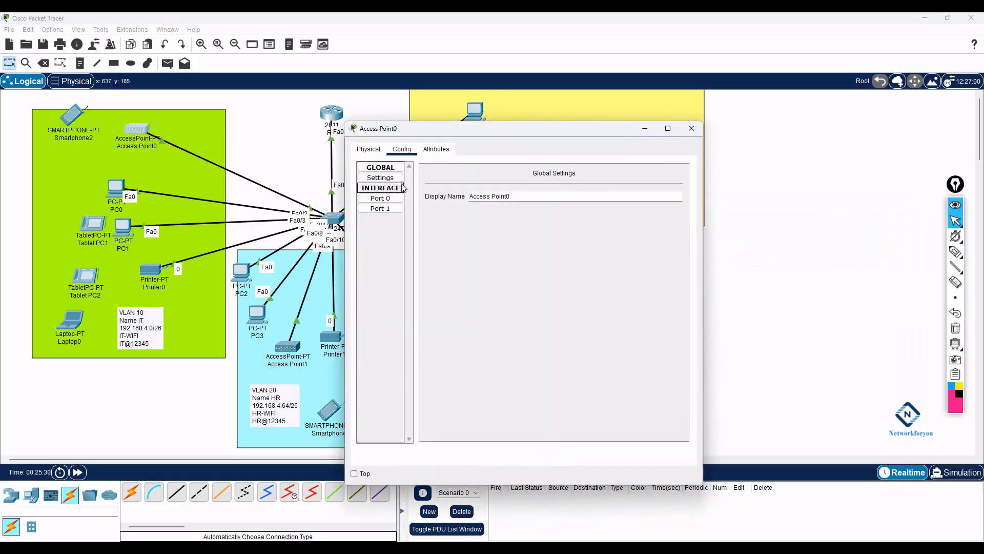
click(372, 154)
click(379, 180)
click(391, 199)
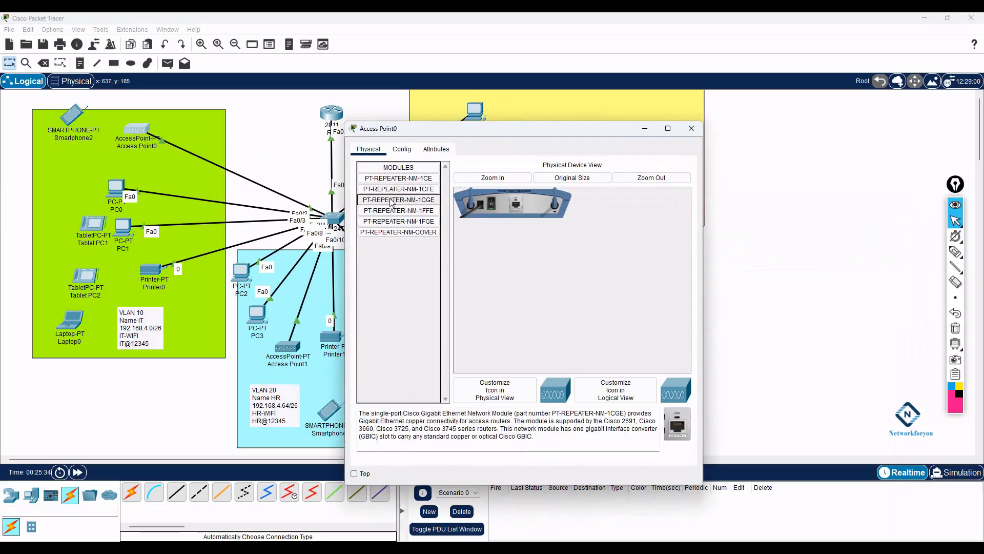
click(395, 209)
click(399, 221)
click(404, 231)
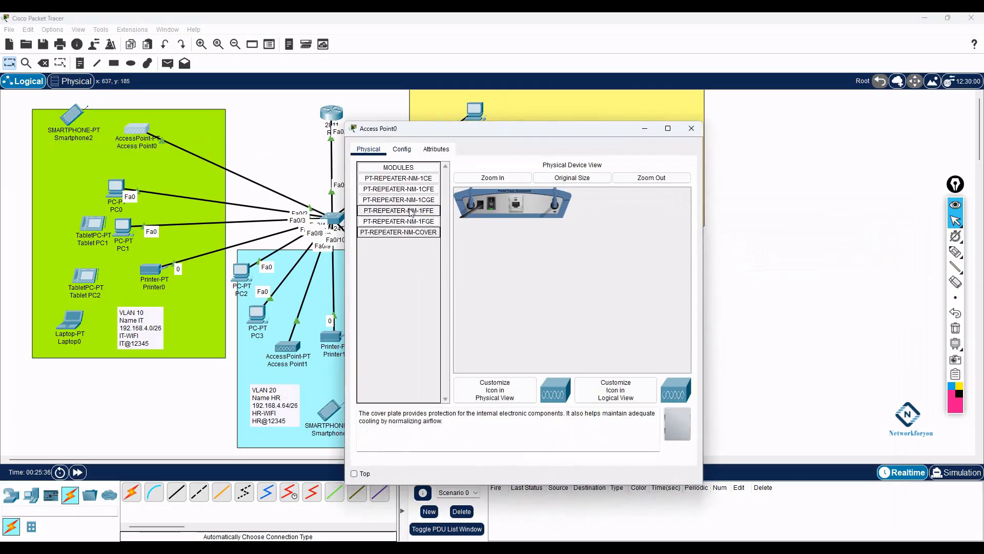
click(437, 149)
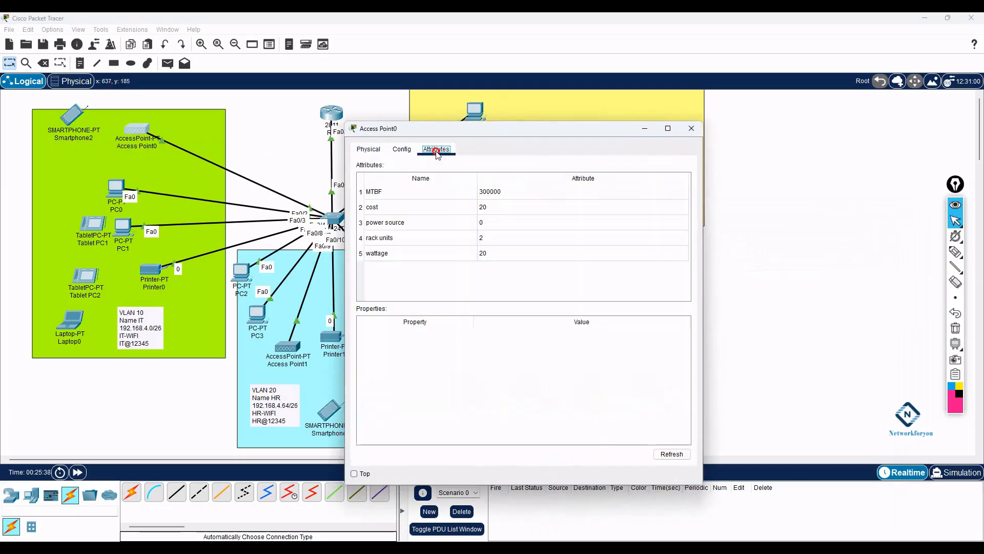
click(404, 150)
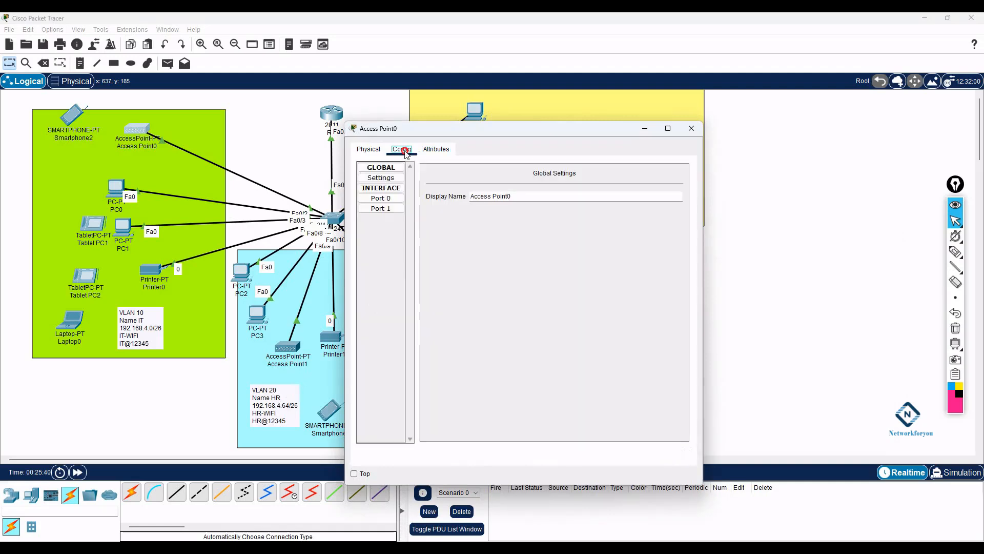
click(379, 150)
double_click(407, 167)
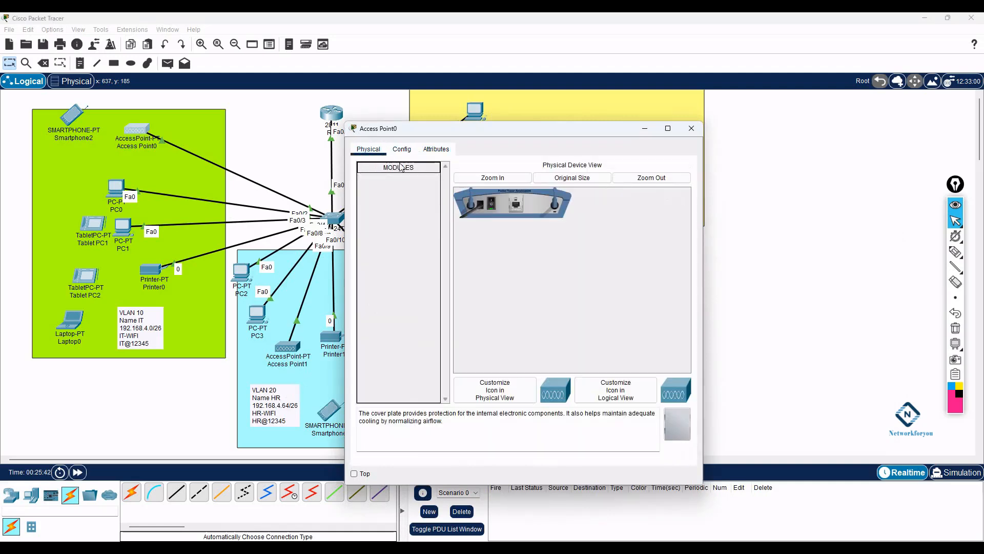
double_click(408, 167)
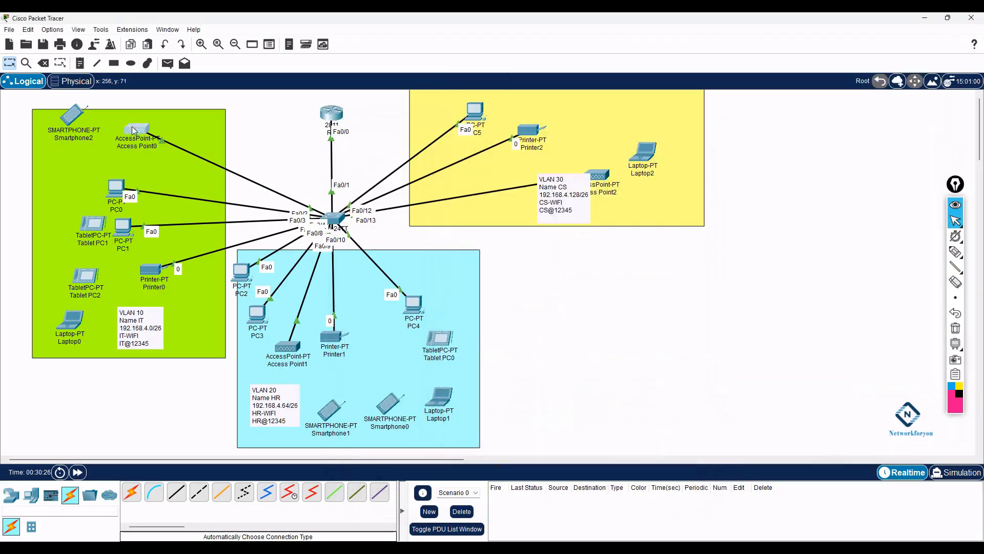
click(132, 130)
click(368, 149)
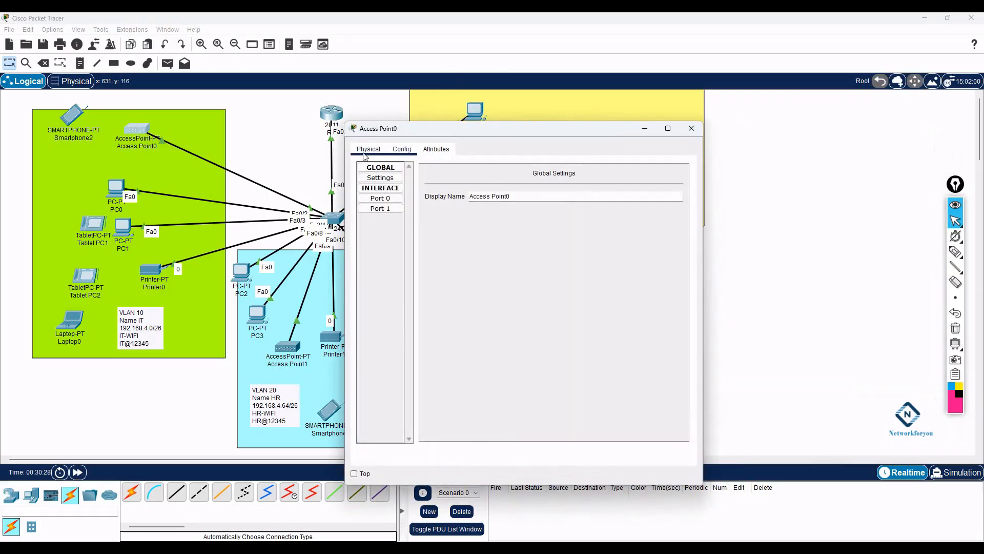
click(692, 128)
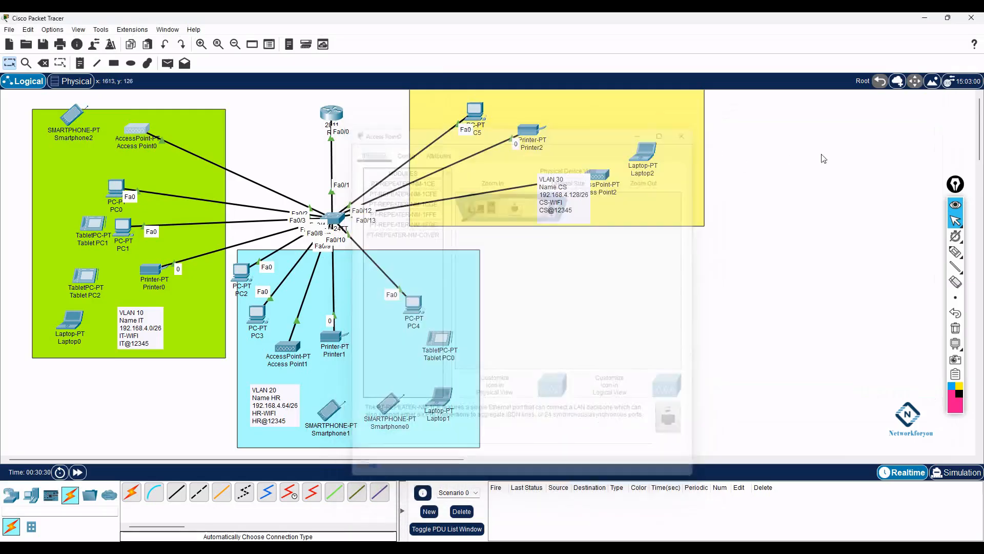
- Bring up Access Point0's Port 1 wireless settings showing IT-WIFI, WPA2-PSK and AES
click(136, 132)
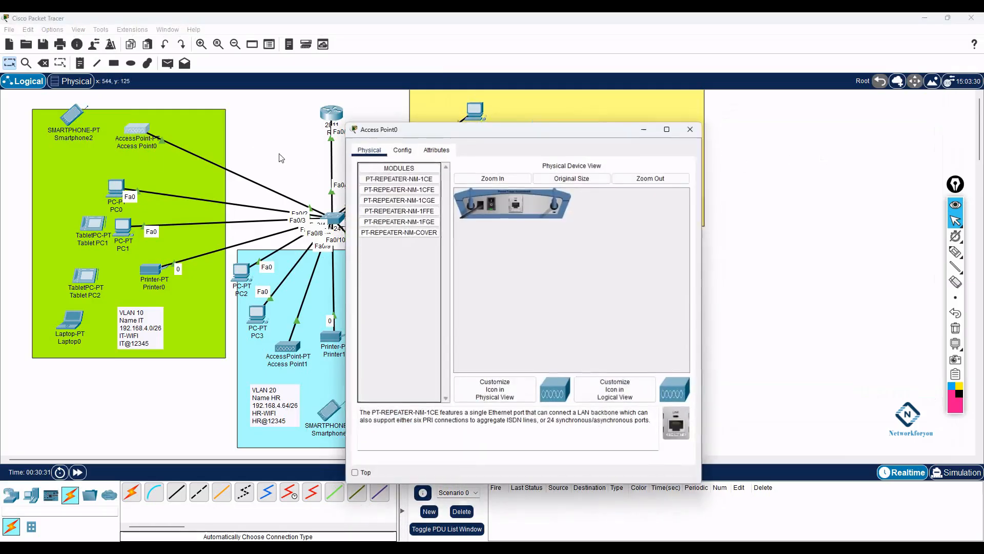
click(398, 152)
click(381, 209)
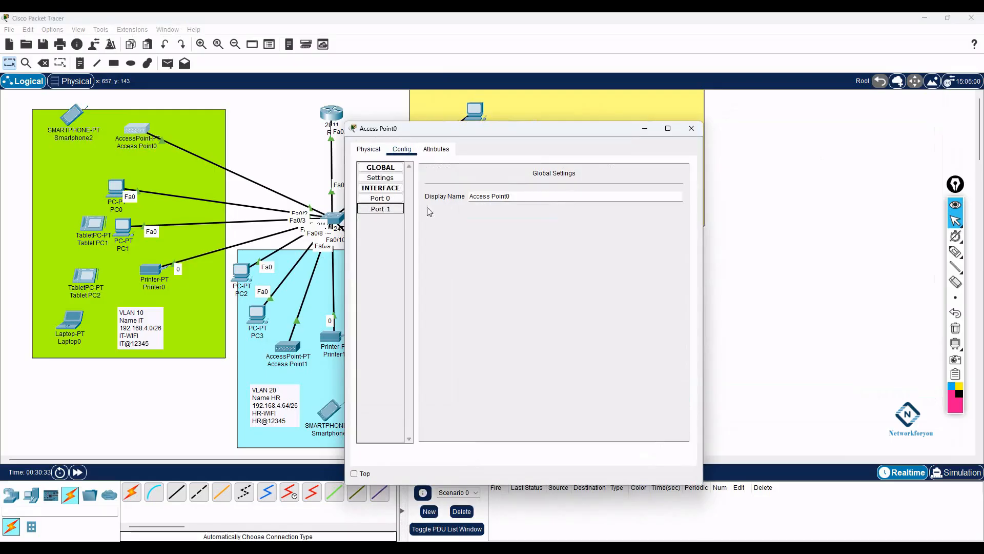
click(572, 195)
- Copy SSID IT-WIFI into Smartphone2's Wireless0 and set WPA2-PSK authentication
drag(573, 194, 549, 193)
right_click(570, 195)
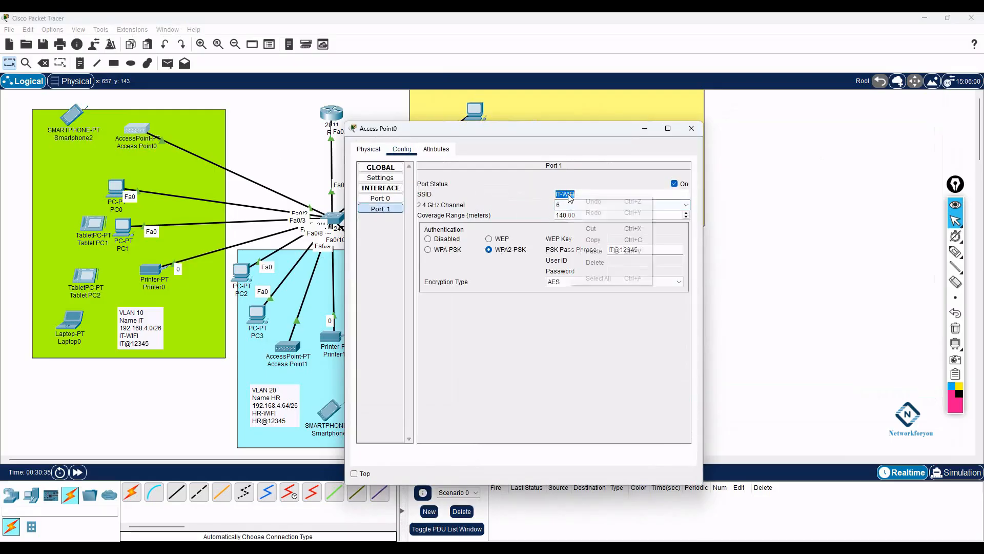
click(591, 240)
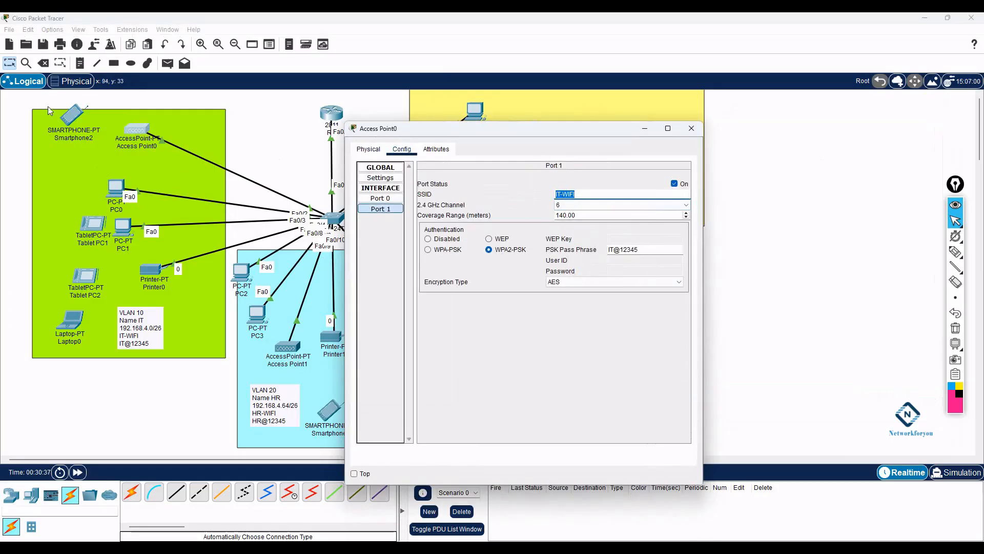
click(70, 116)
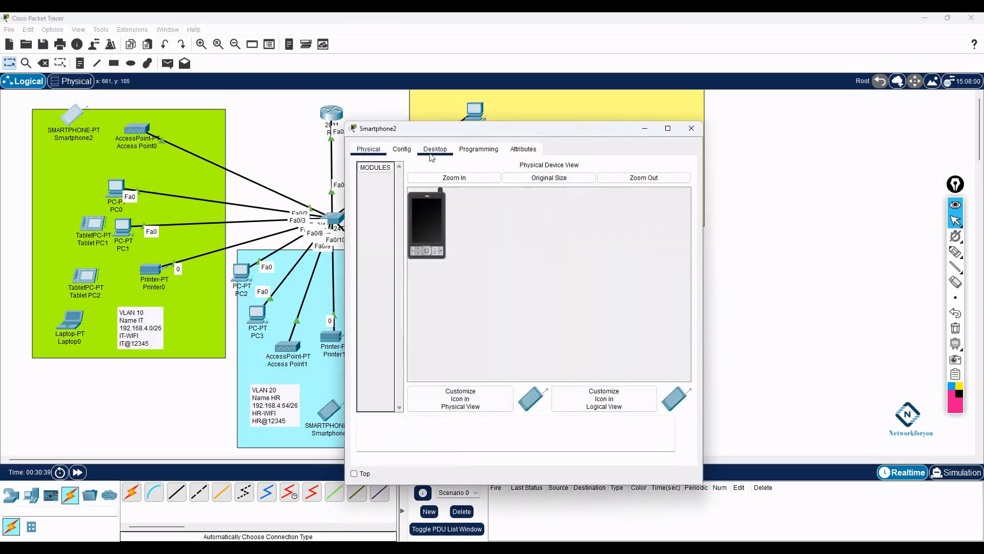
click(402, 149)
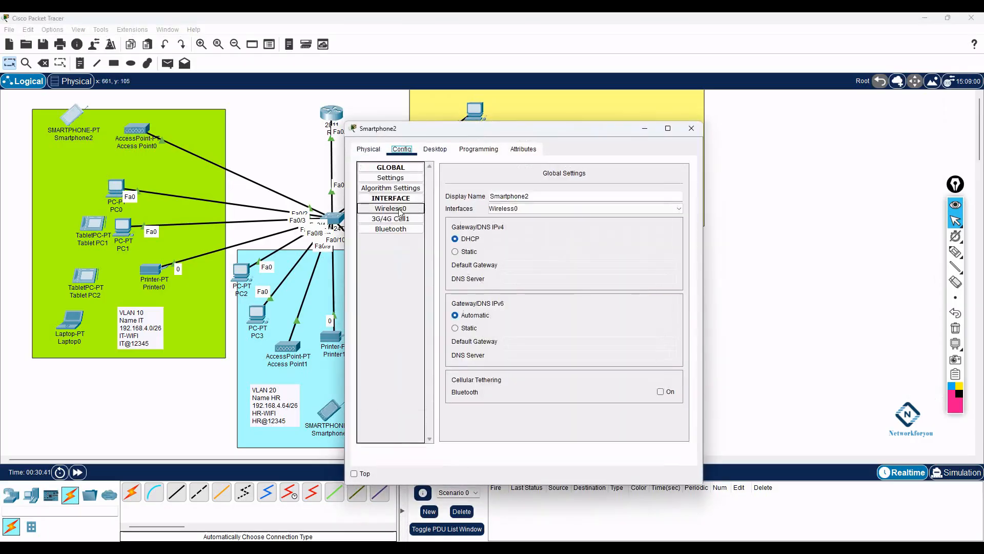
click(390, 209)
double_click(598, 215)
key(ctrl+v)
click(511, 253)
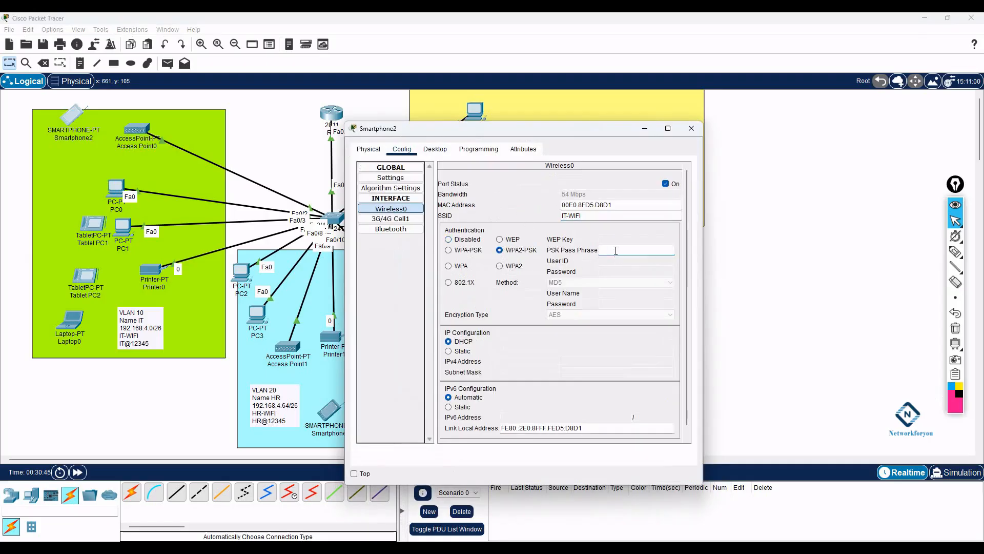
- Copy Access Point0's passphrase into Smartphone2 and close its window
click(136, 129)
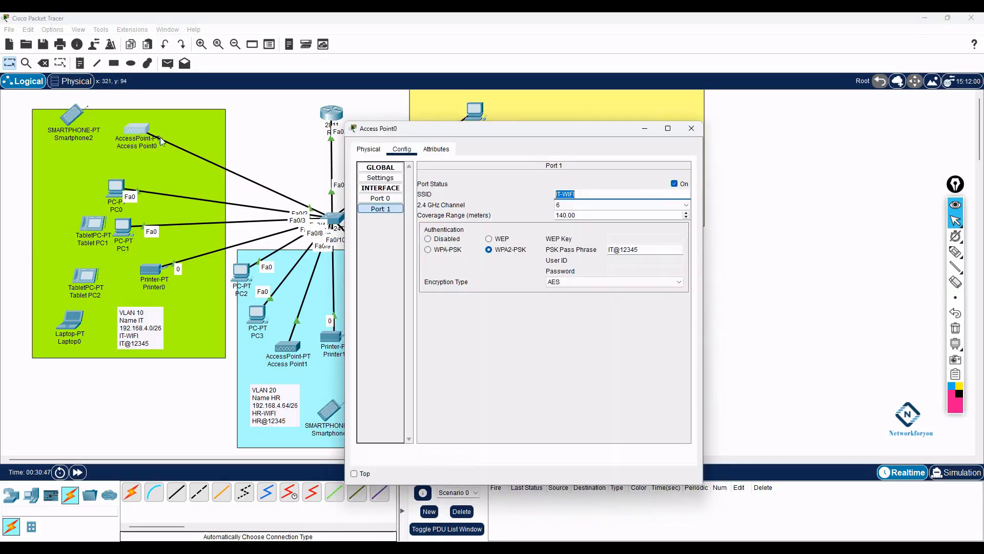
drag(639, 250, 605, 251)
key(ctrl+c)
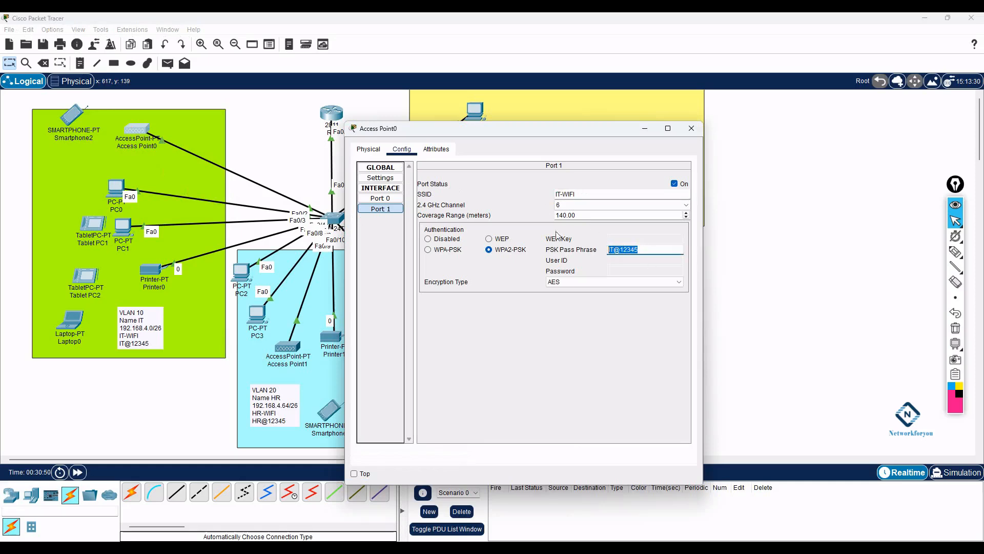
click(72, 119)
click(613, 250)
key(ctrl+v)
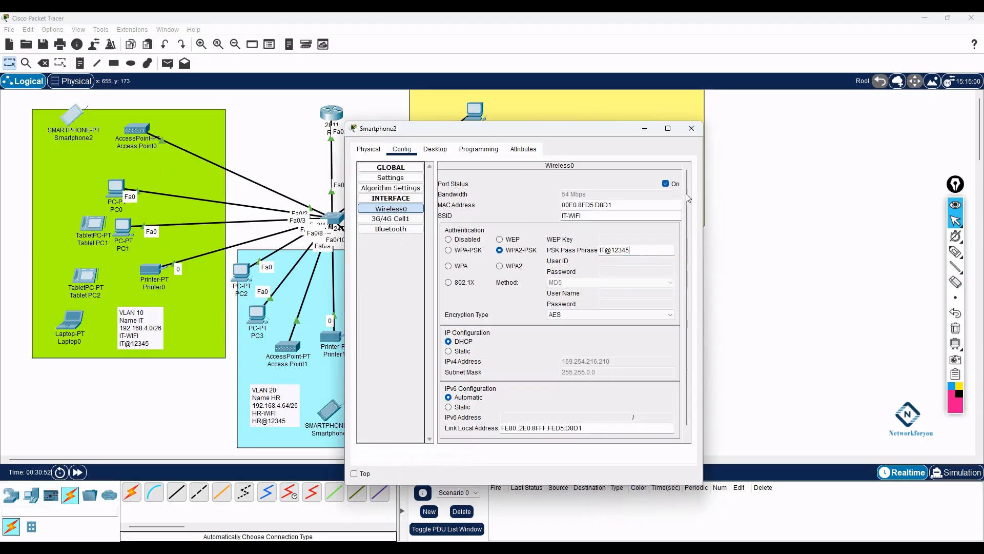
click(691, 128)
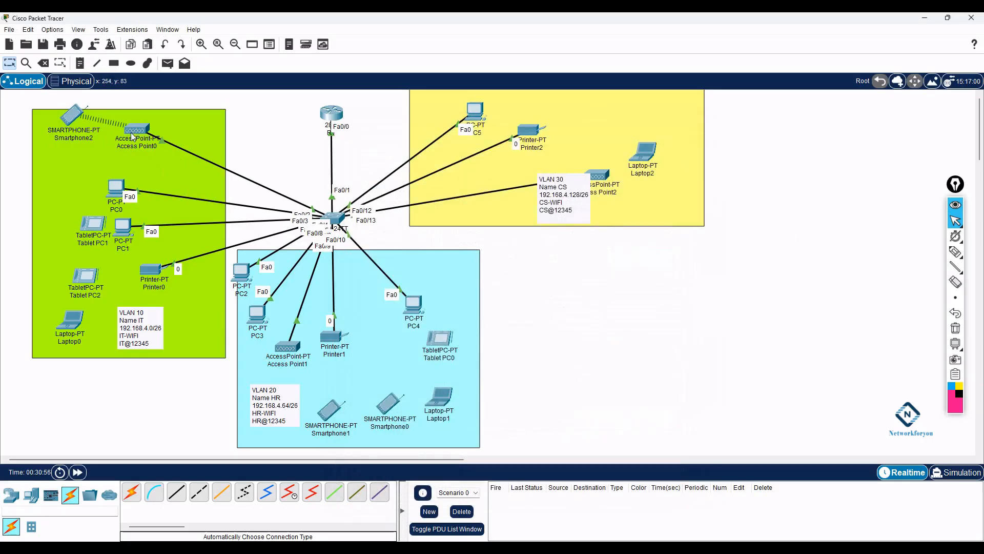
- Reposition Smartphone2 and Tablet PC1 within the IT area
mouse_move(68, 120)
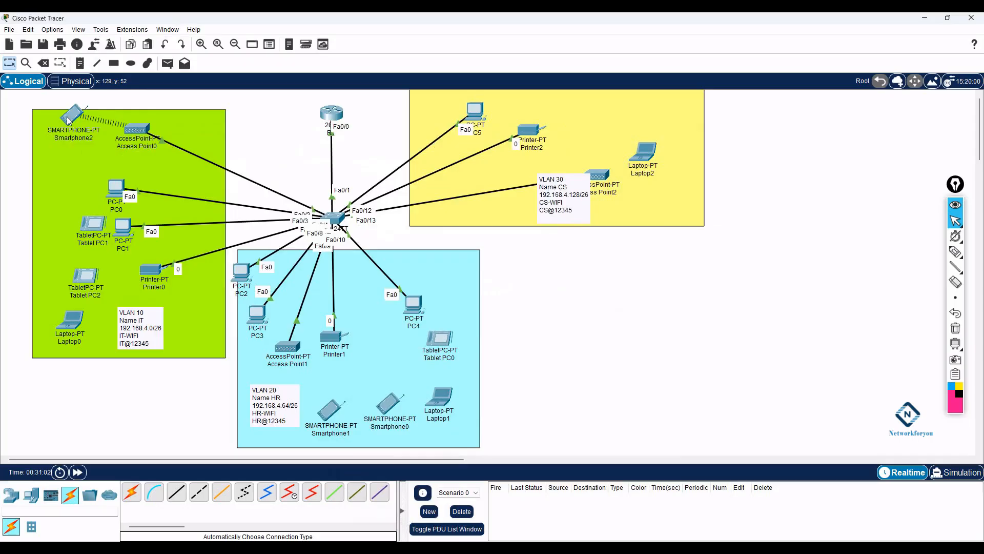
drag(68, 121, 60, 126)
mouse_move(142, 137)
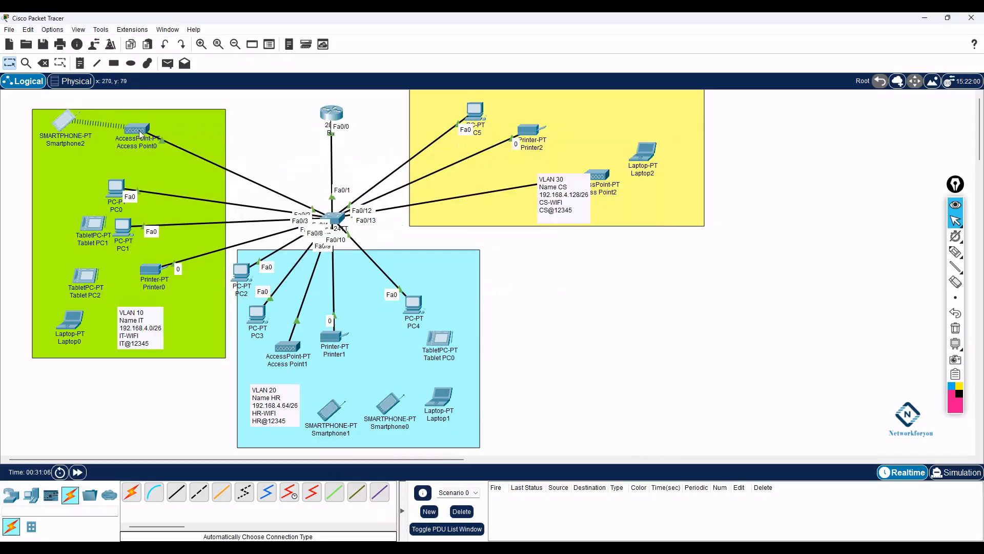
mouse_move(68, 122)
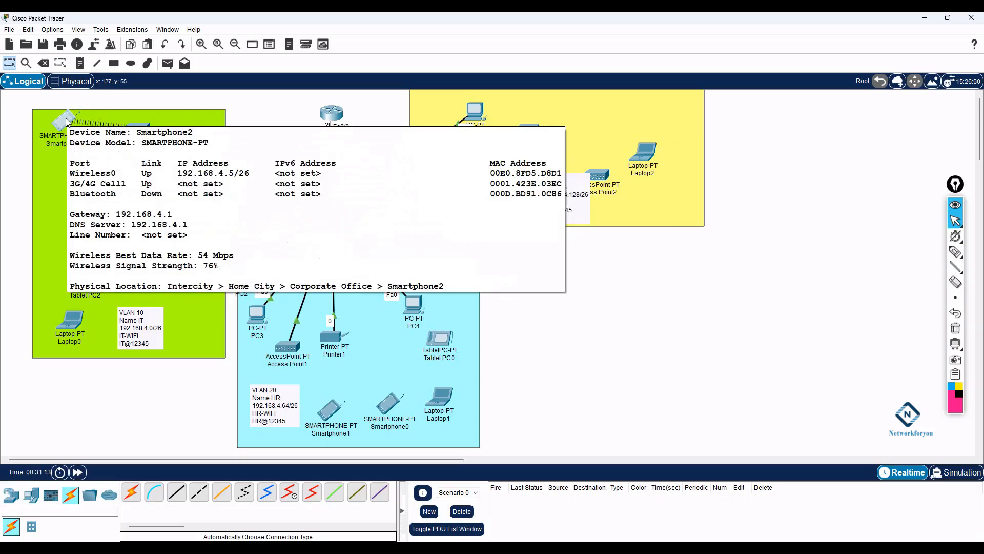
drag(93, 224, 53, 187)
click(55, 188)
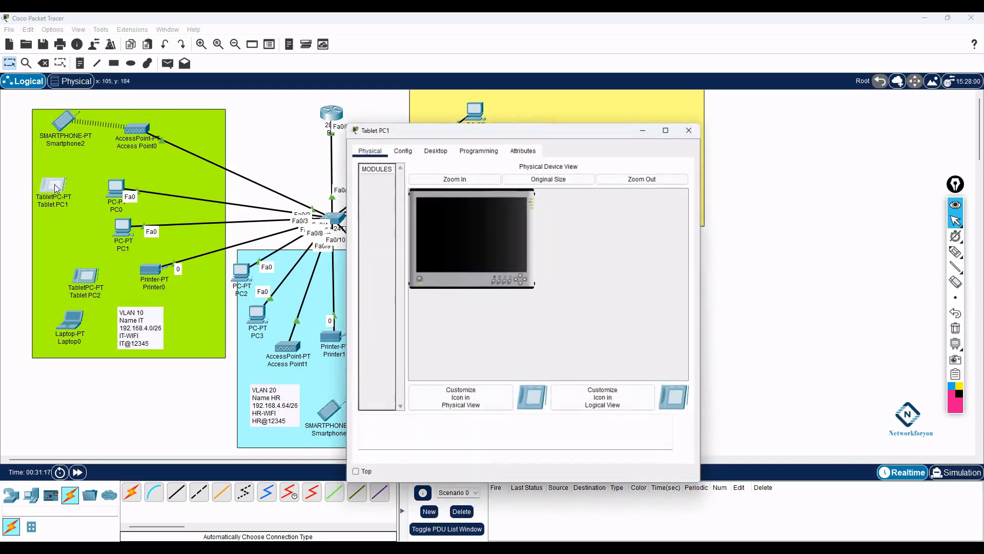
- Give Tablet PC1's Wireless0 WPA2-PSK, the pasted IT passphrase and SSID IT-WIFI
click(436, 151)
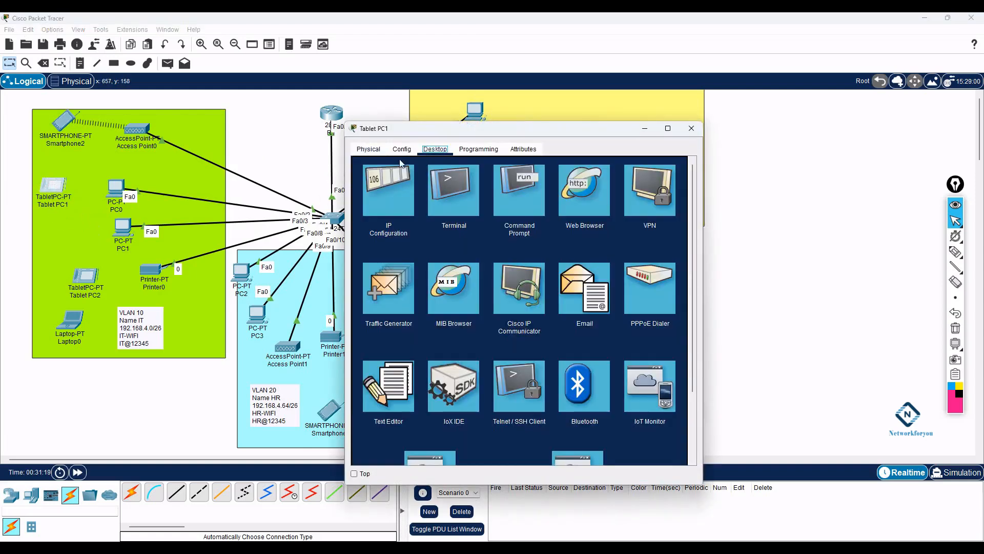
click(402, 149)
click(397, 209)
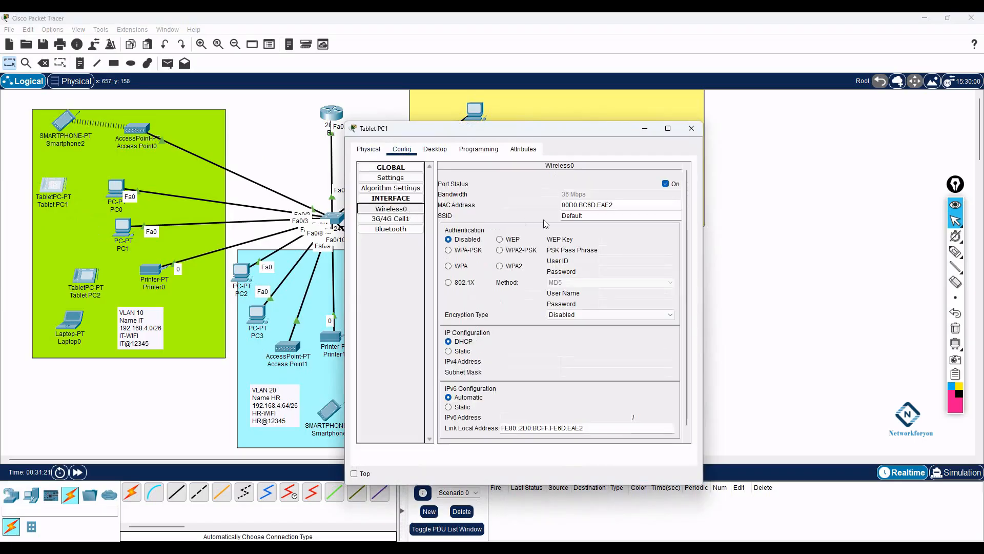
click(505, 249)
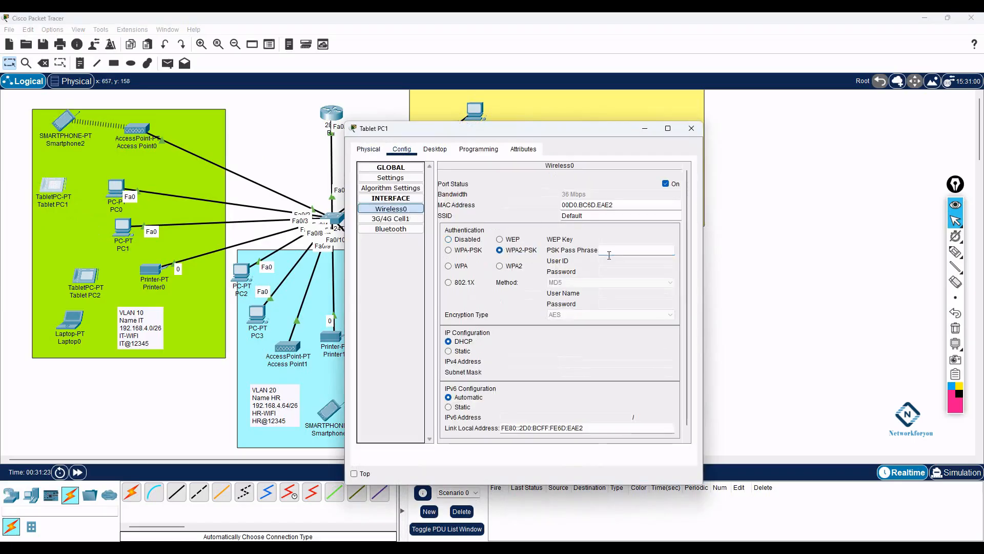
key(ctrl+v)
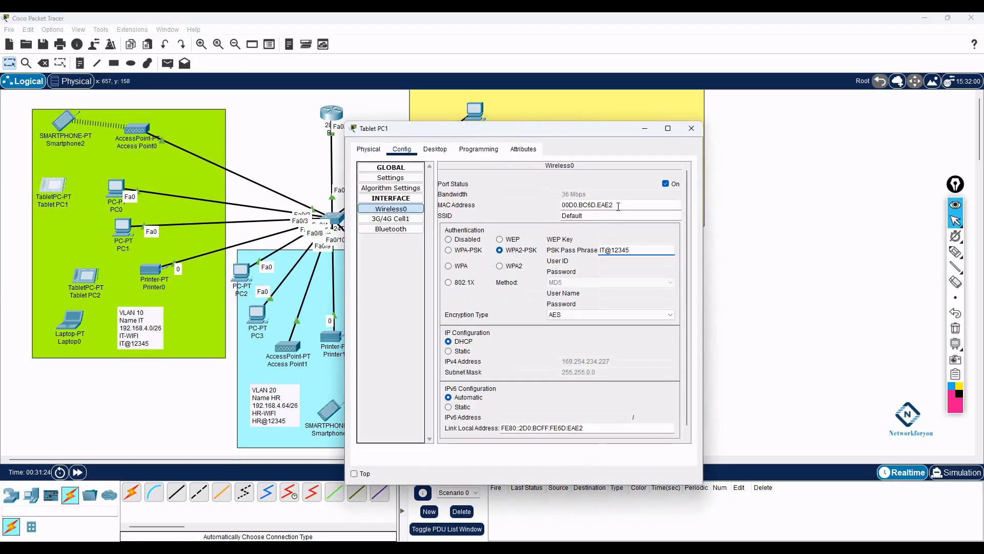
double_click(595, 220)
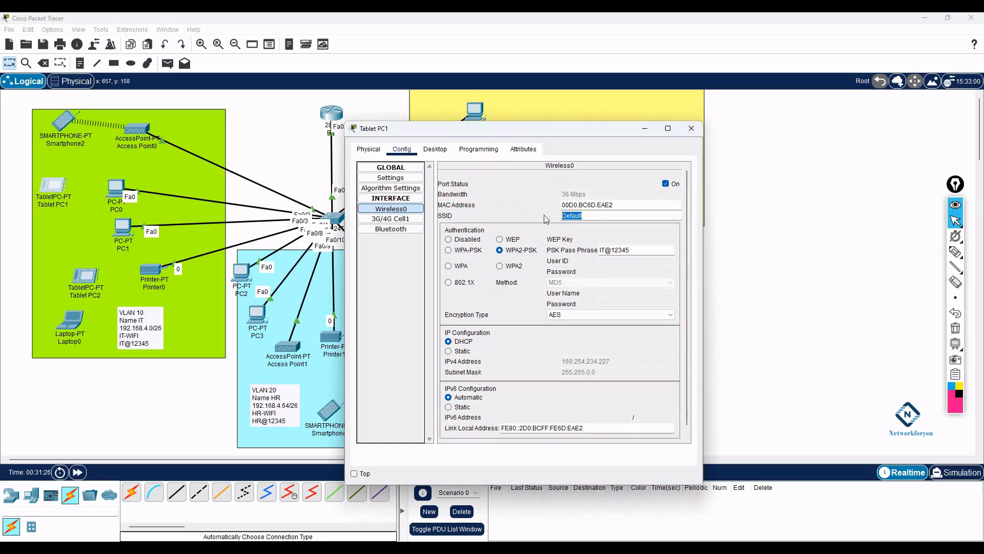
text(IT-WIFI)
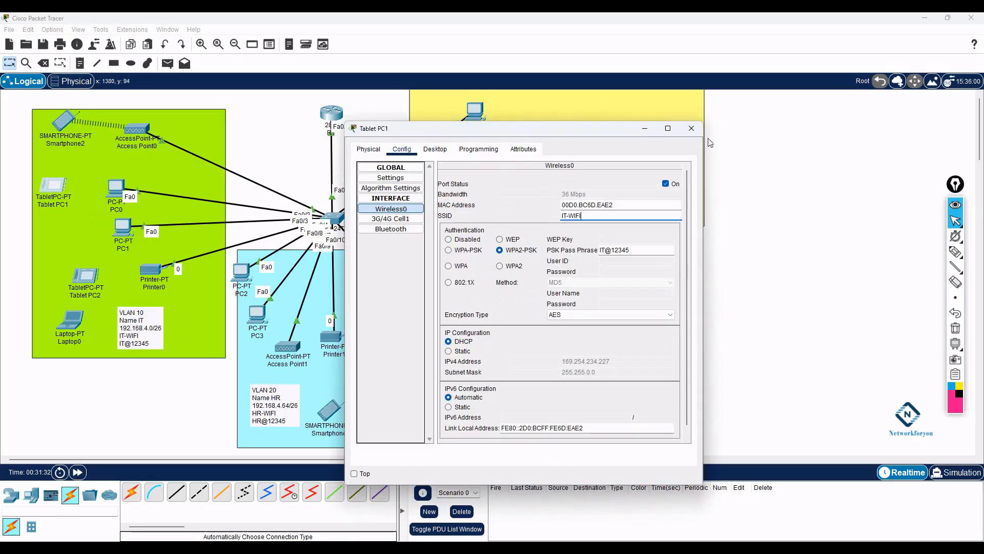
click(692, 128)
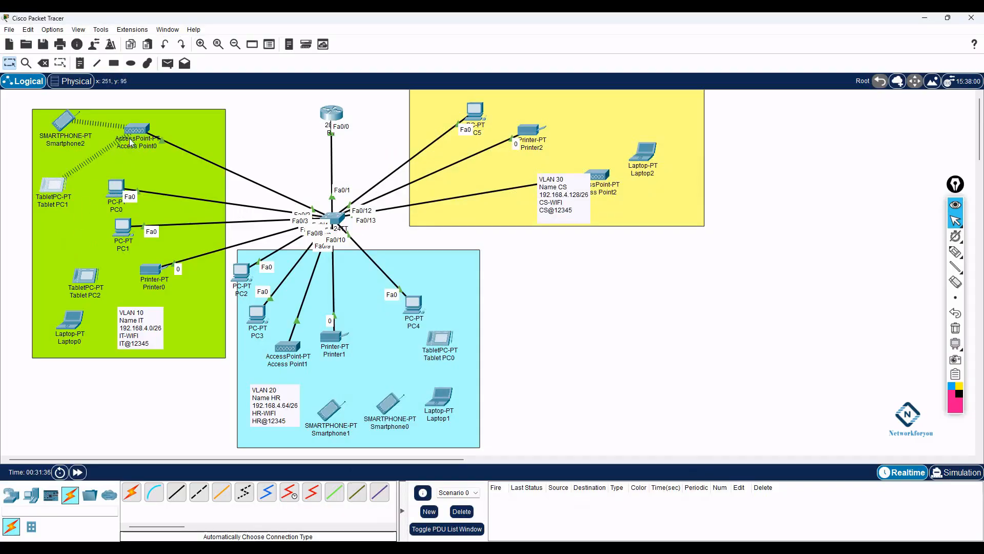
- Configure Tablet PC2 with SSID IT-WIFI, WPA2-PSK and the IT passphrase, then move it up
click(92, 280)
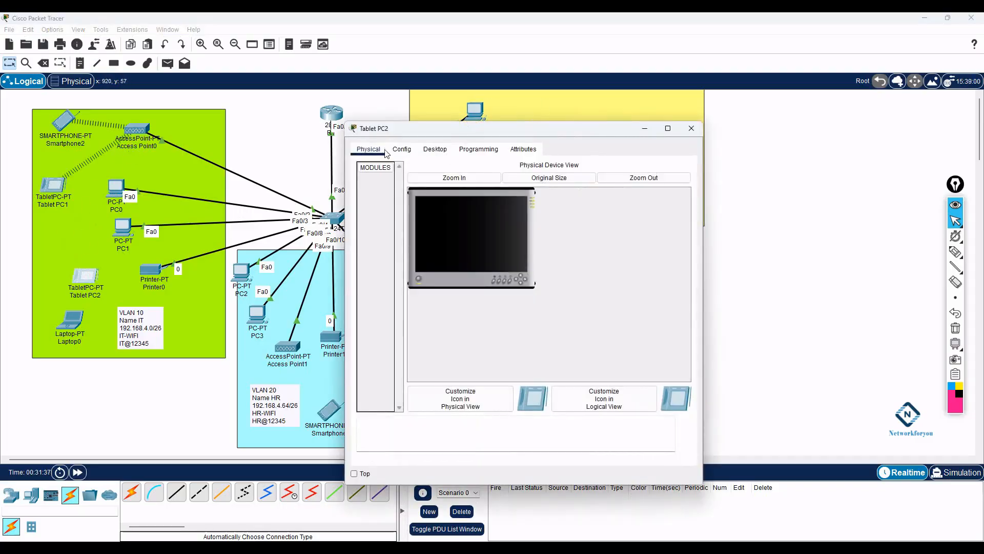
click(402, 149)
click(397, 209)
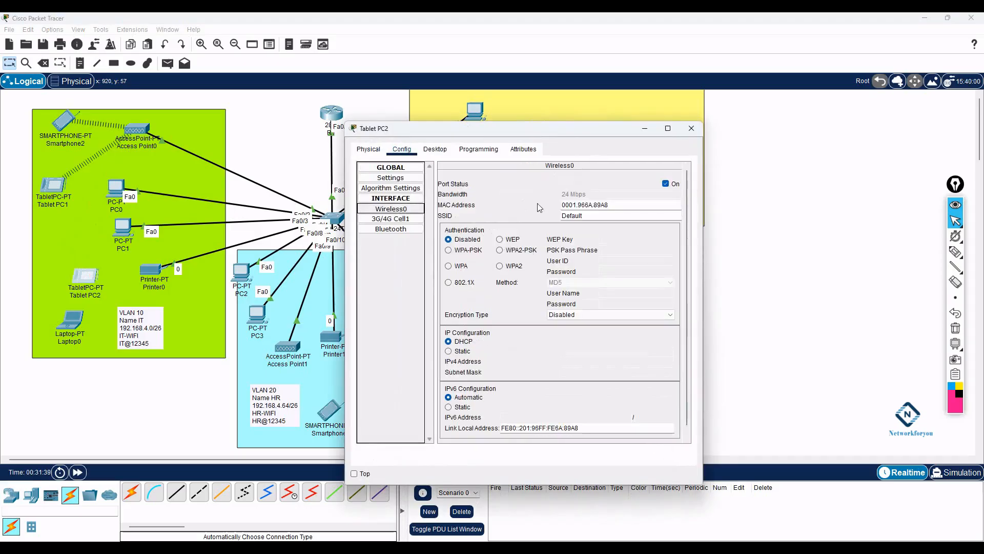
double_click(593, 216)
text(IT)
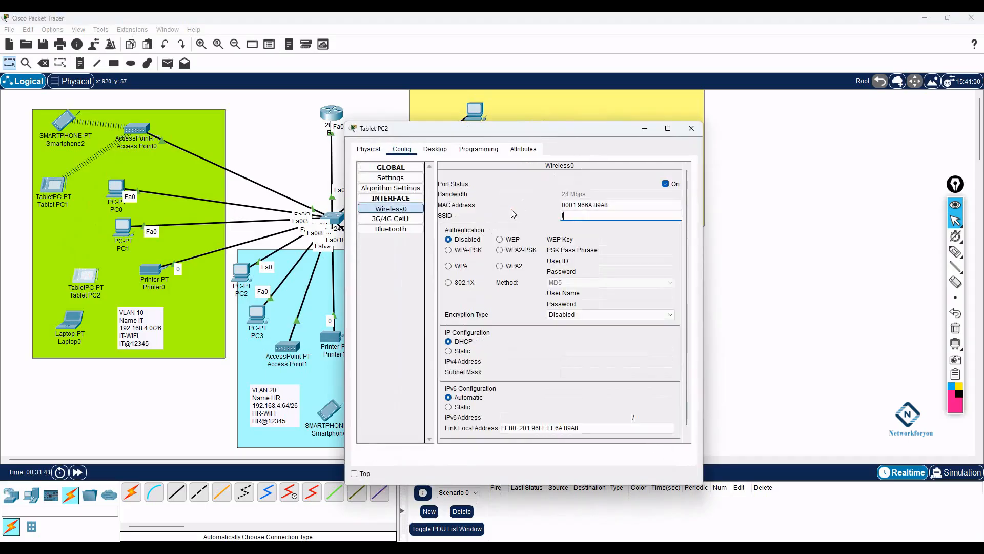
text(-WIFI)
click(499, 265)
click(499, 250)
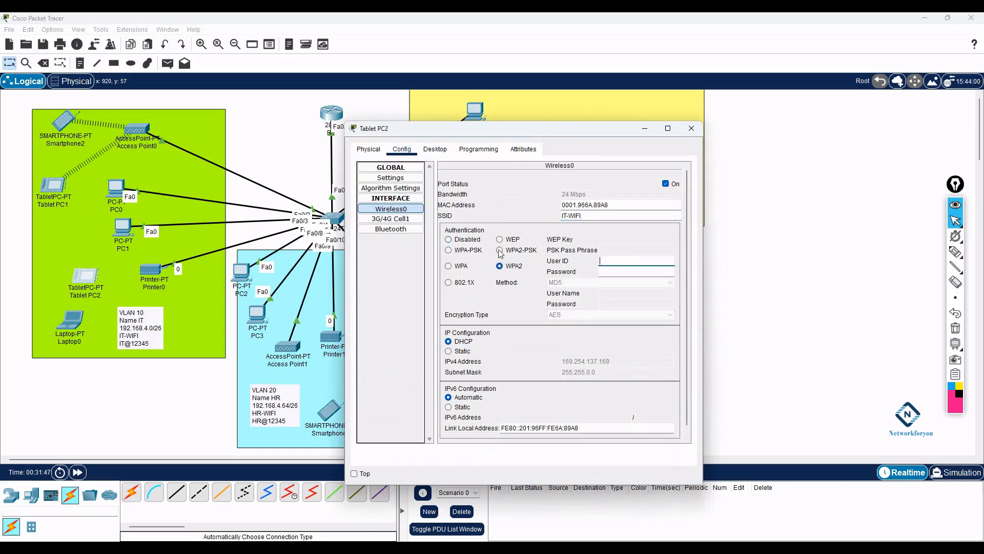
click(601, 253)
key(ctrl+v)
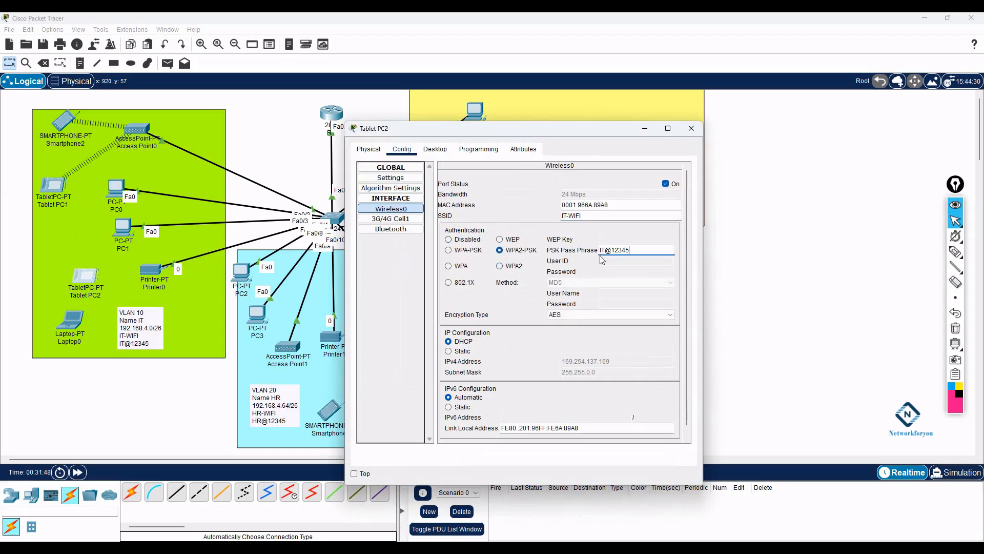
click(691, 128)
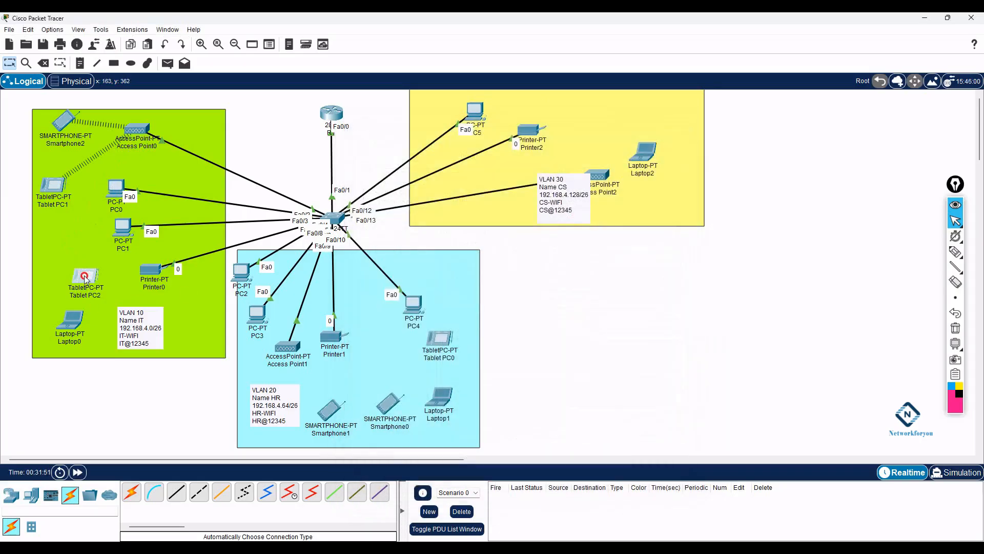
drag(86, 278, 72, 267)
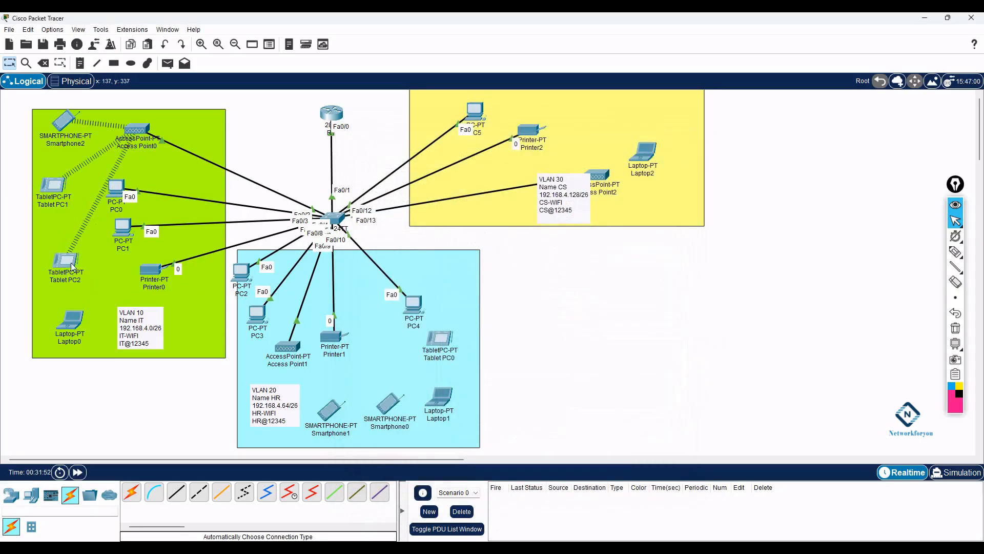
- Replace Laptop0's wired card with a WPC300N wireless module and power it back on
mouse_move(68, 266)
click(76, 324)
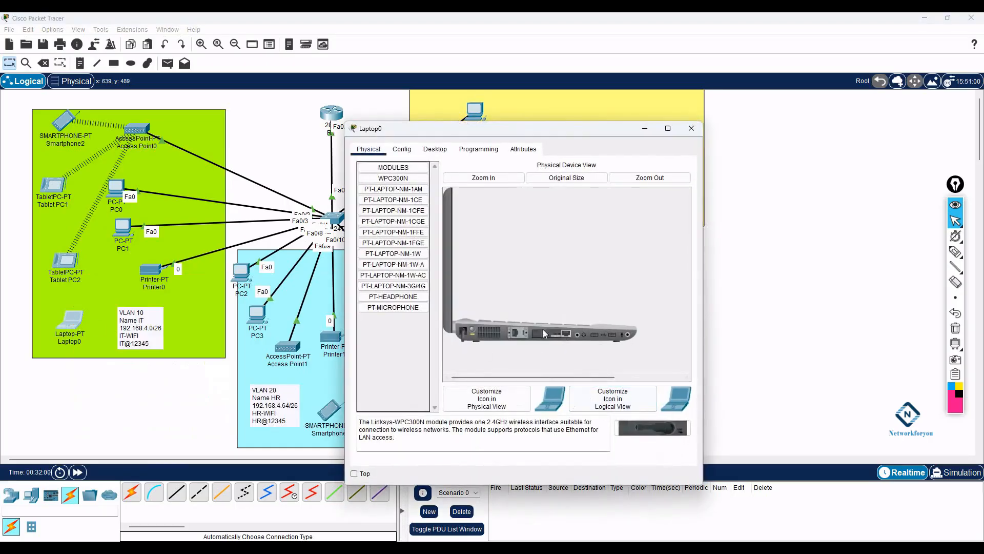
drag(550, 338, 431, 358)
drag(652, 428, 553, 339)
click(472, 332)
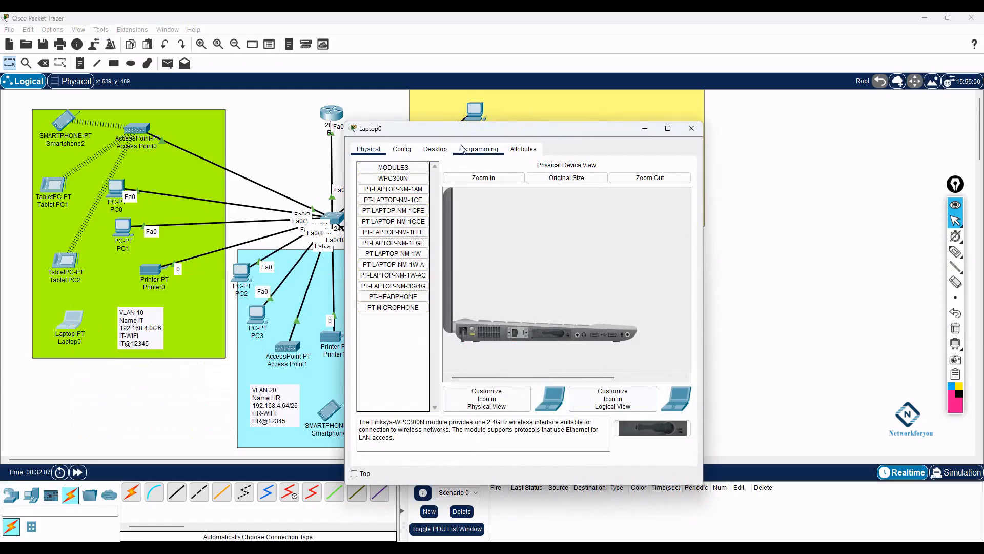
click(435, 149)
scroll(487, 324, down, 3)
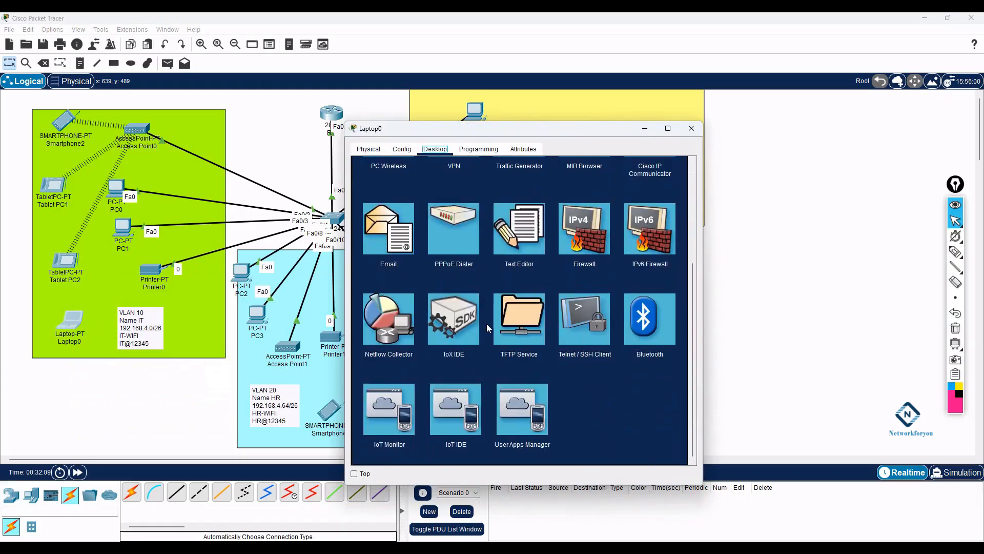
scroll(487, 324, up, 3)
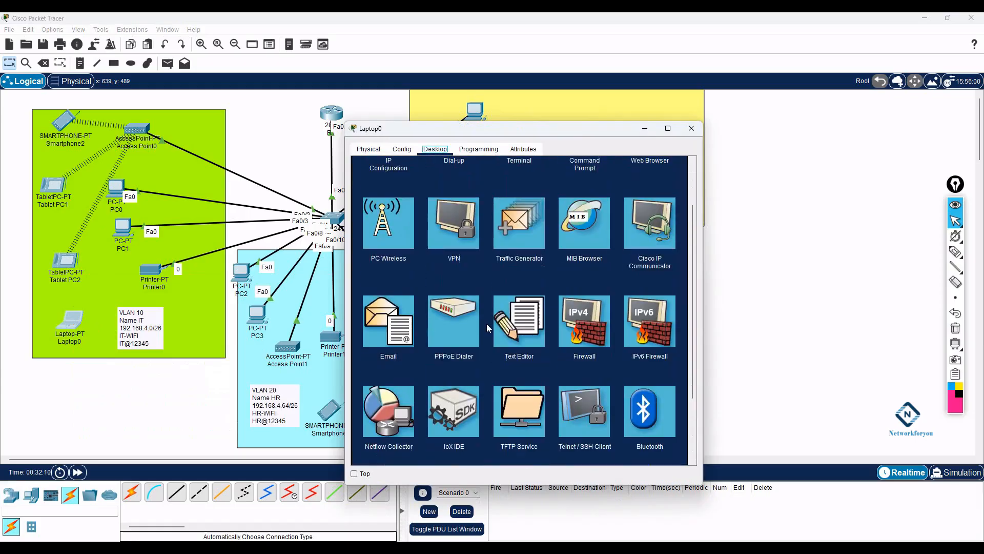
click(385, 236)
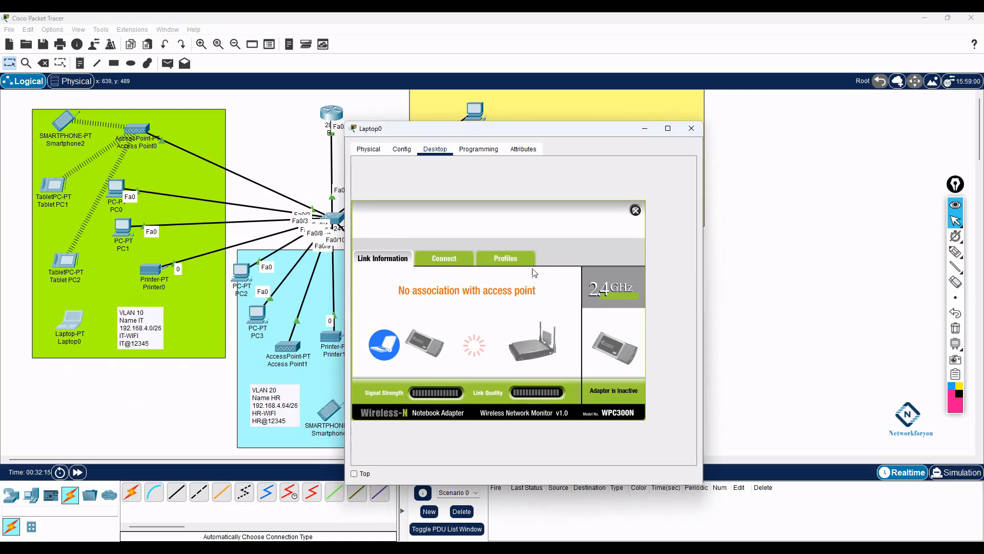
- Connect Laptop0 to IT-WIFI in PC Wireless using the pasted pre-shared key
click(635, 210)
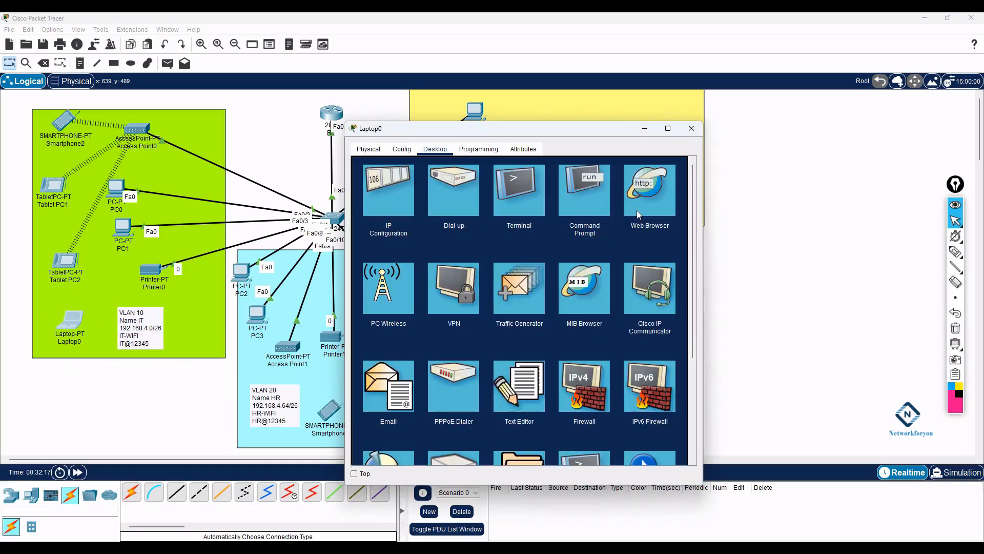
click(408, 296)
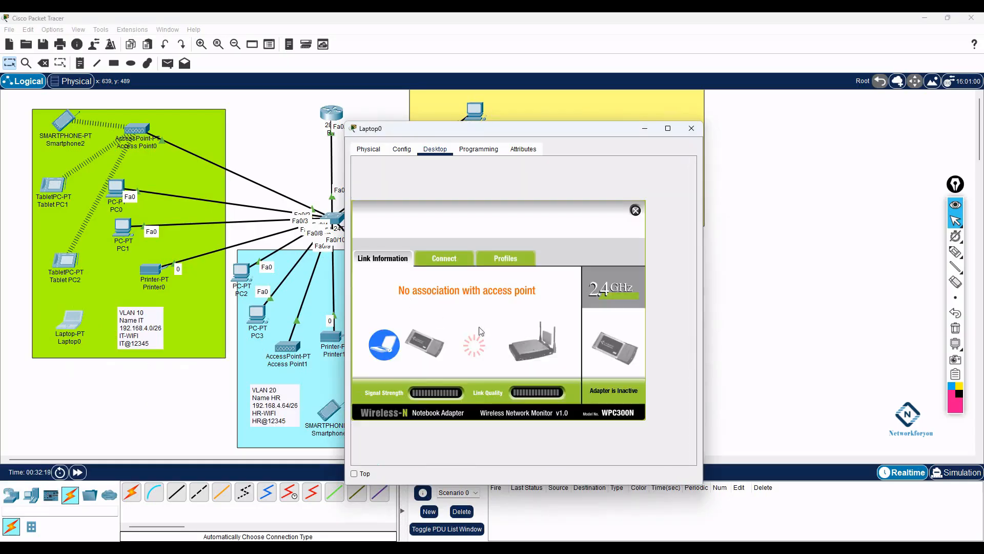
click(439, 260)
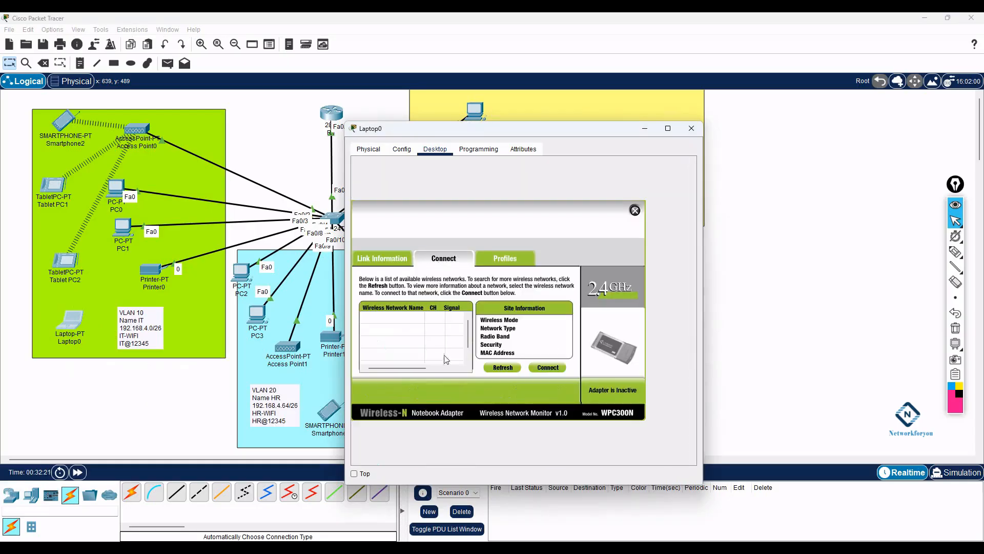
click(495, 367)
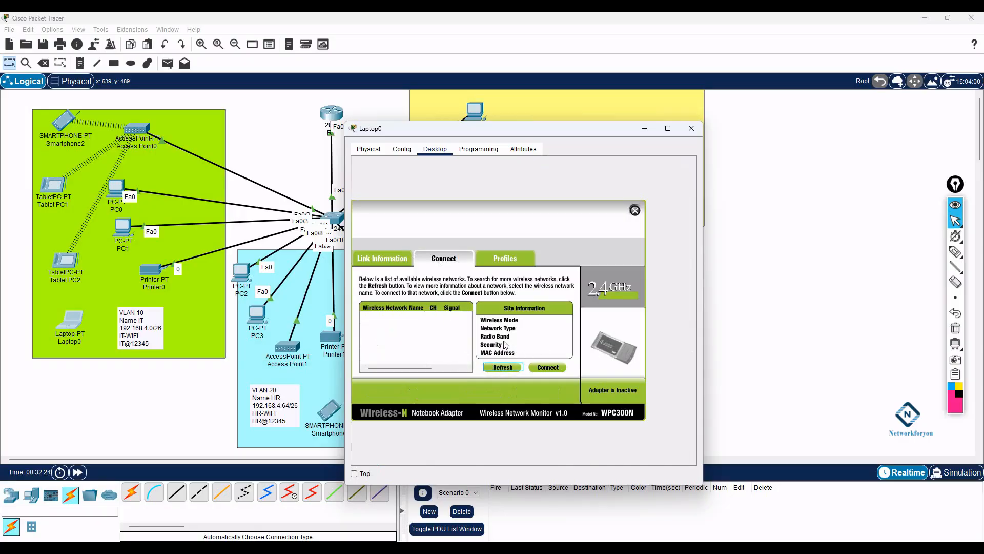
click(499, 257)
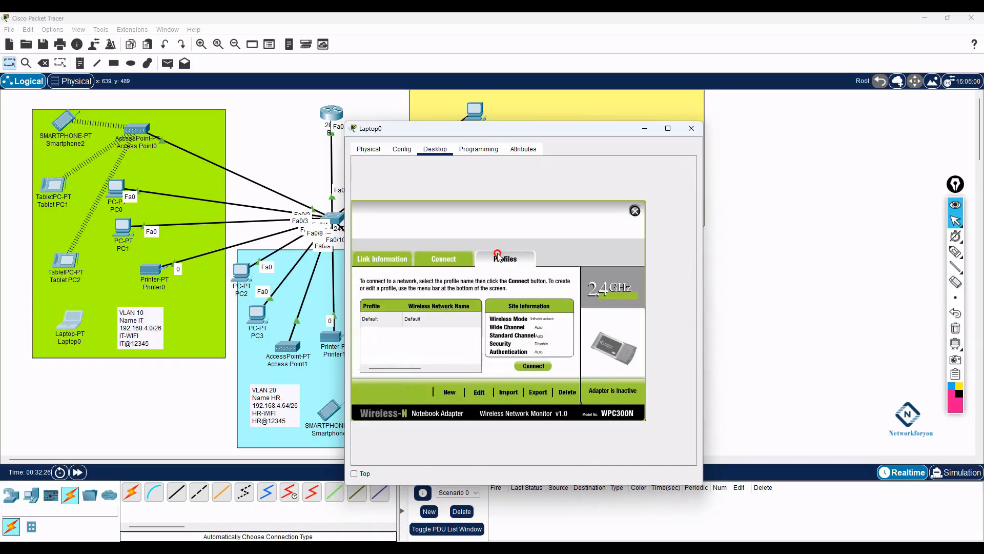
click(439, 261)
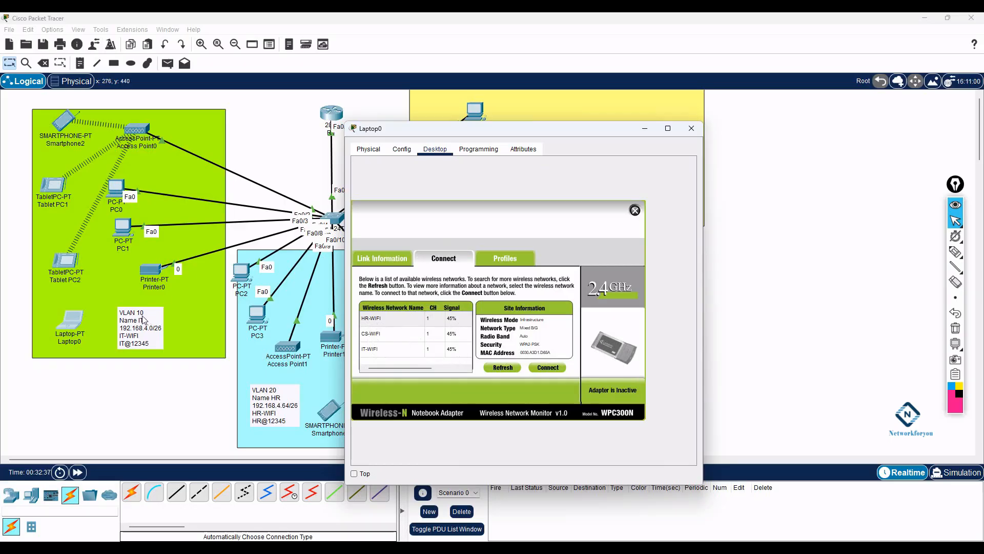
click(376, 354)
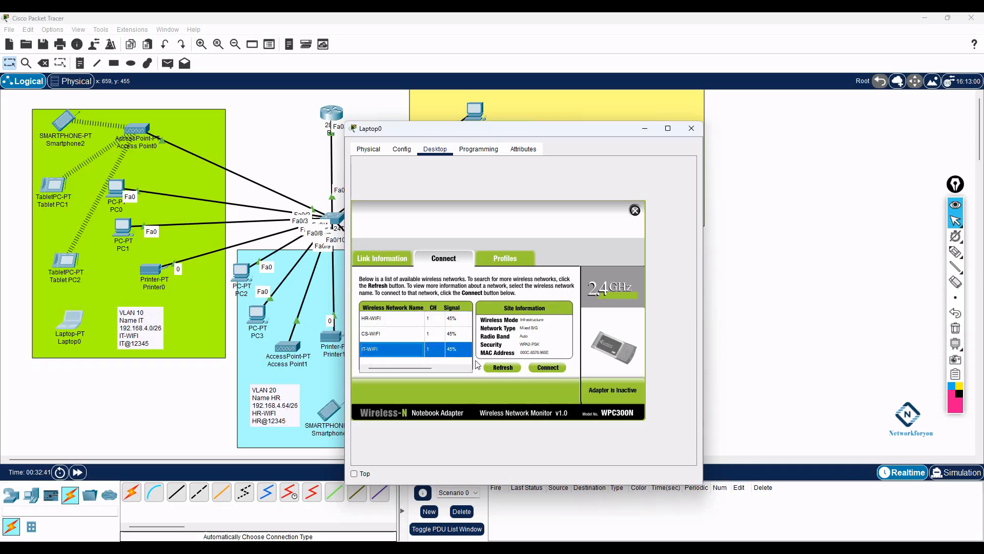
click(544, 371)
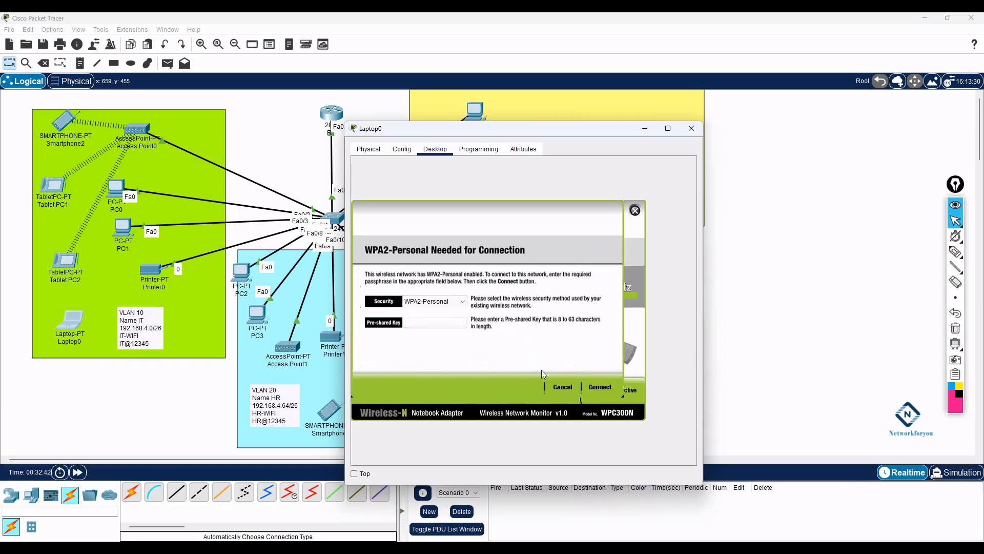
right_click(430, 322)
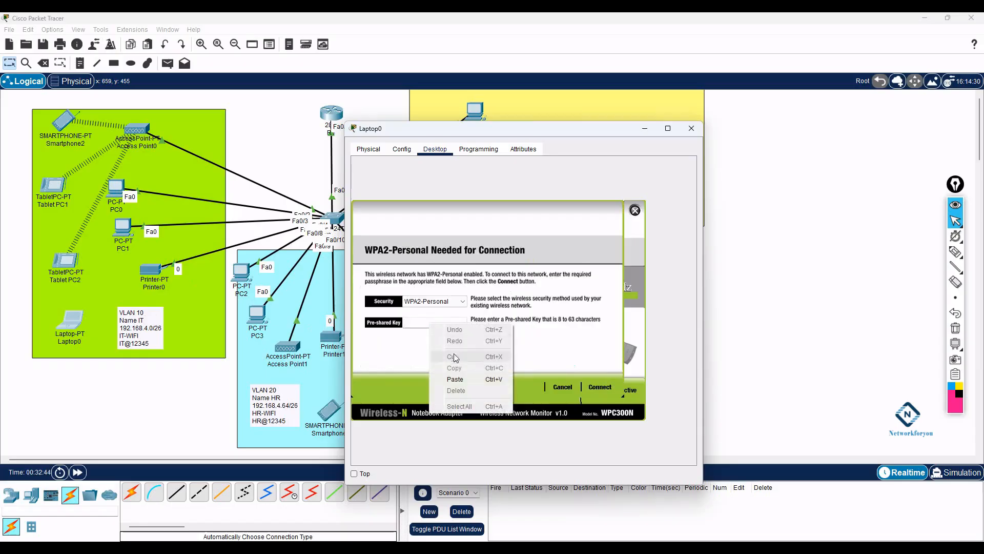
click(460, 378)
click(613, 388)
drag(75, 319, 97, 319)
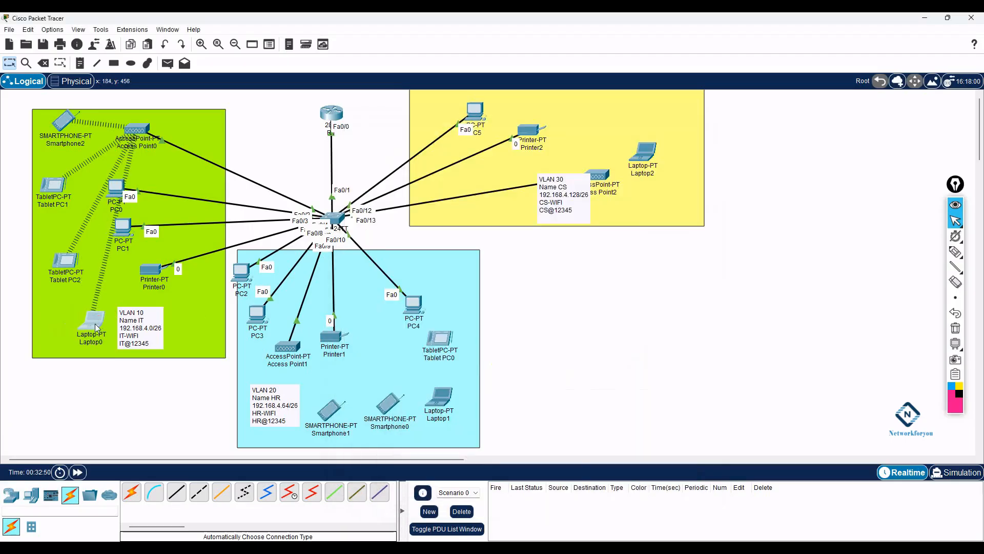
mouse_move(98, 328)
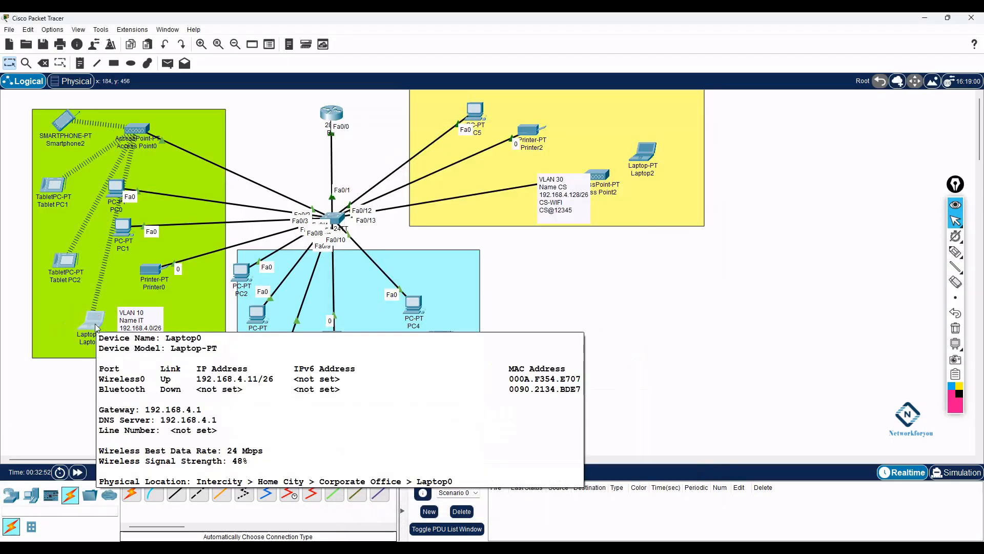
click(641, 350)
click(287, 349)
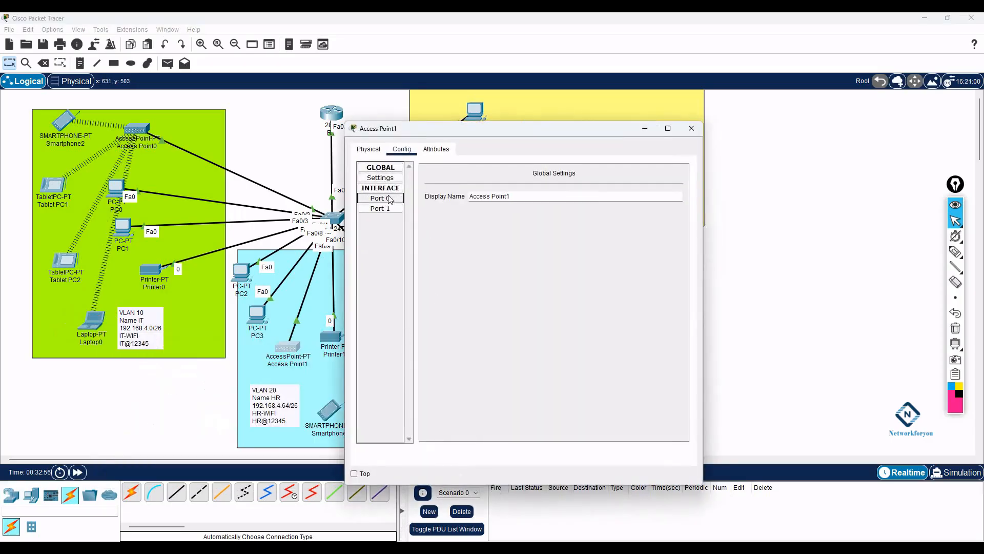
click(380, 208)
click(645, 249)
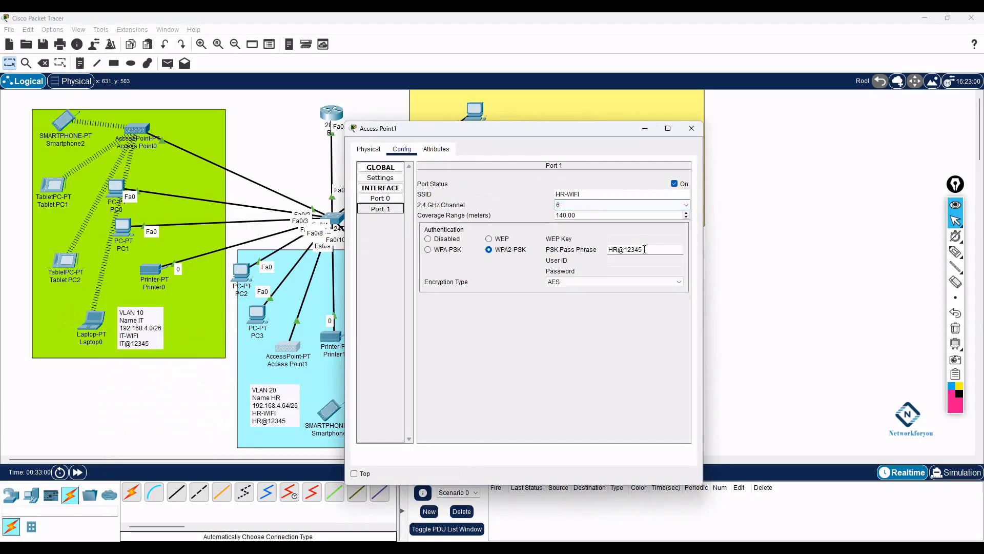
drag(644, 249, 596, 250)
key(ctrl+c)
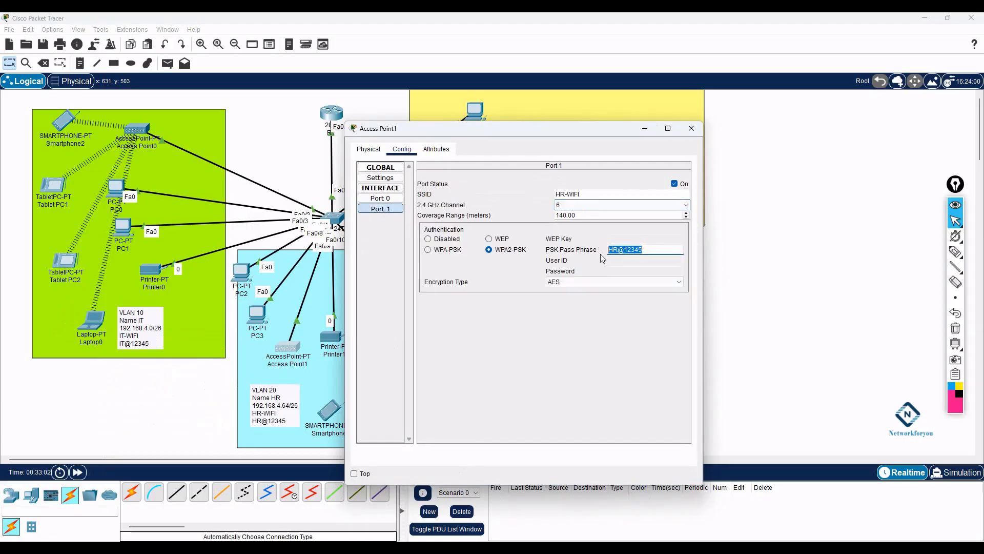
click(692, 128)
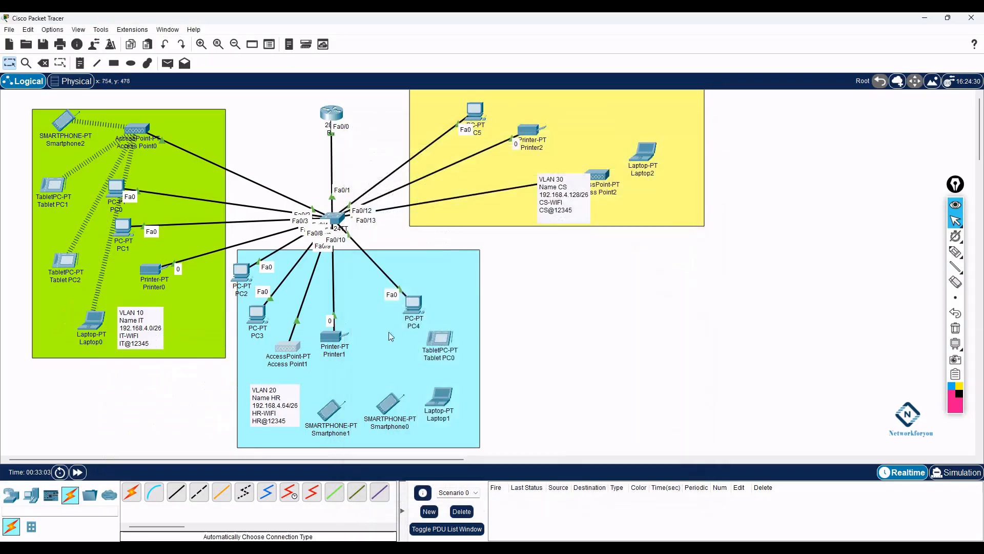
- Set Smartphone1's Wireless0 to SSID HR-WIFI with WPA2-PSK and the HR passphrase
click(331, 410)
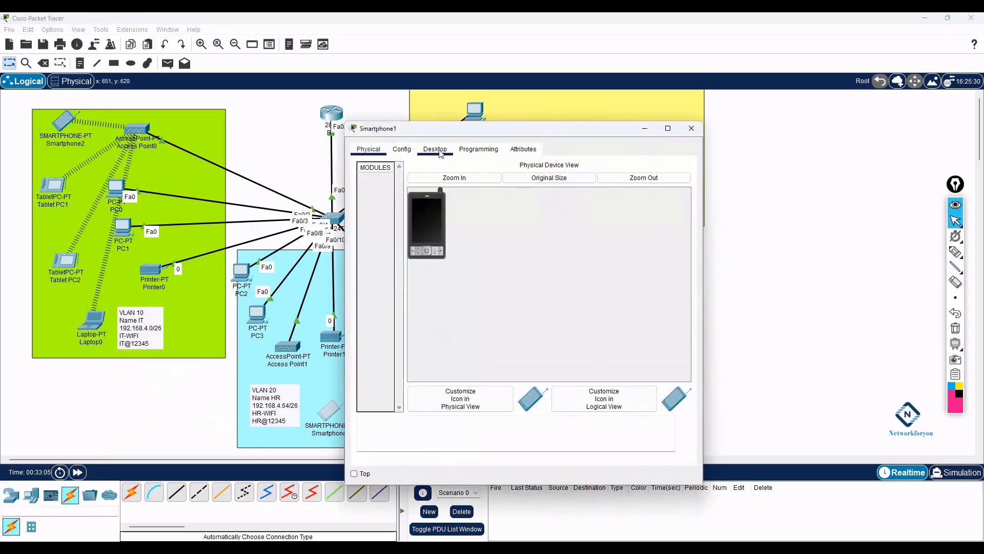
click(402, 150)
click(391, 208)
click(500, 251)
click(613, 250)
key(ctrl+v)
drag(591, 217, 533, 217)
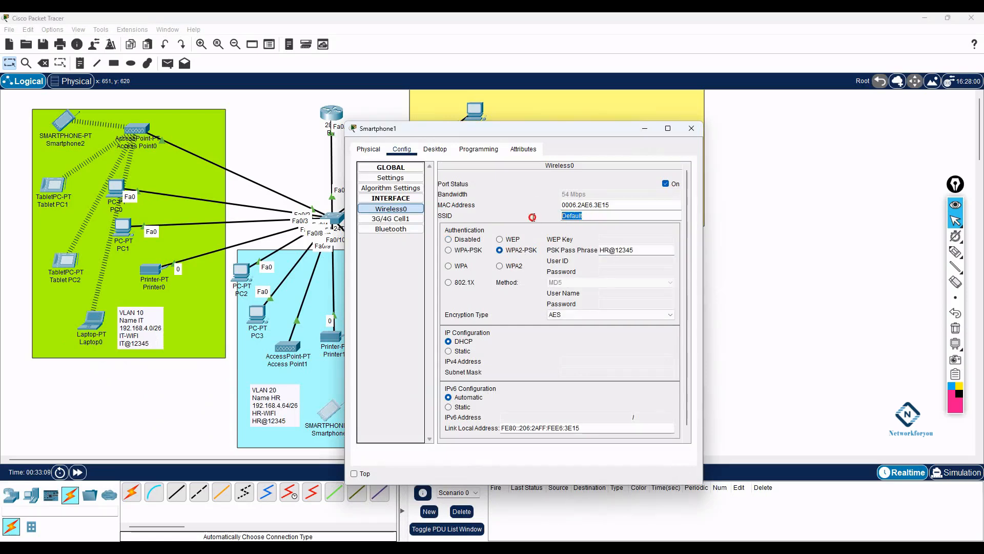
text(HR-WIFI)
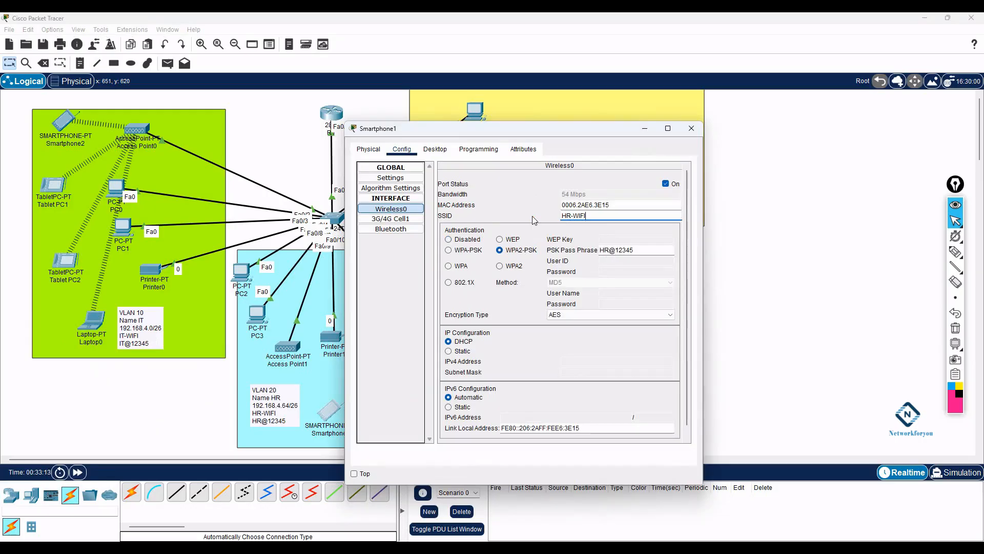
click(691, 129)
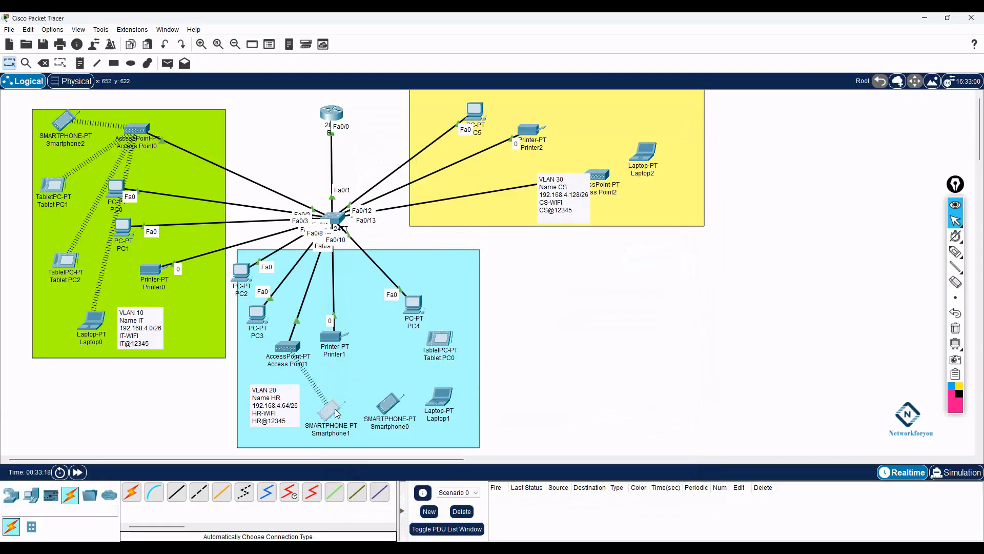
- Toggle Smartphone1's IP Configuration from Static back to DHCP to obtain 192.168.4.70
mouse_move(334, 408)
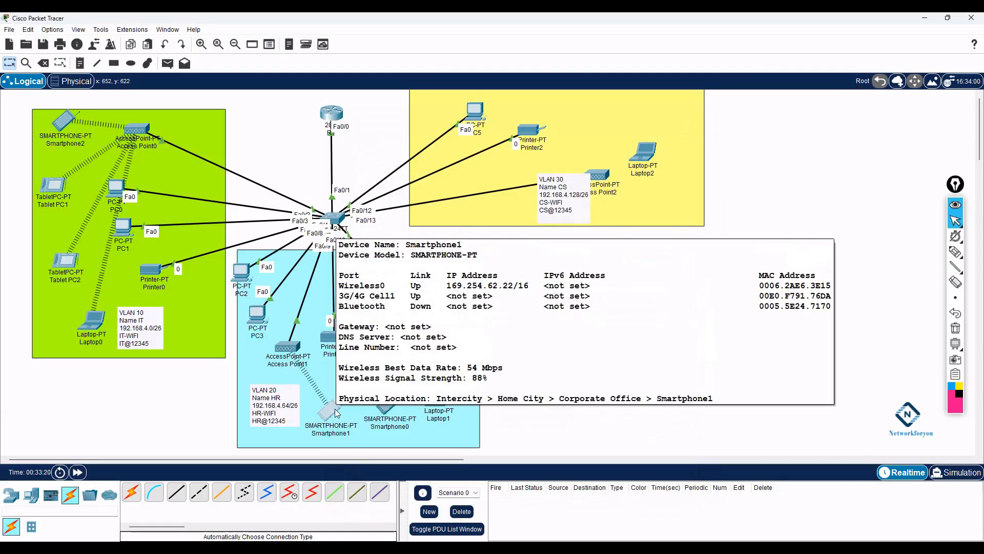
click(335, 408)
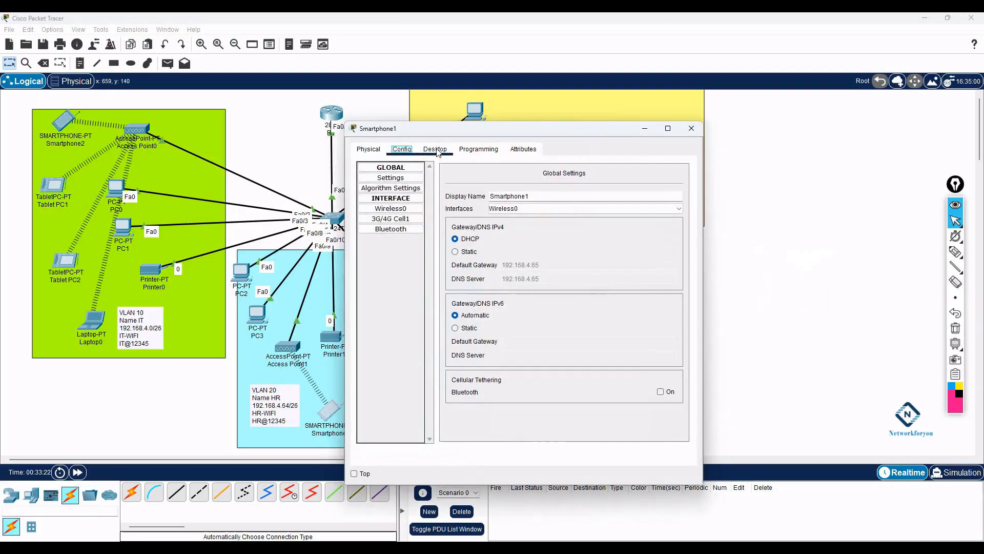
click(435, 149)
click(405, 193)
click(474, 208)
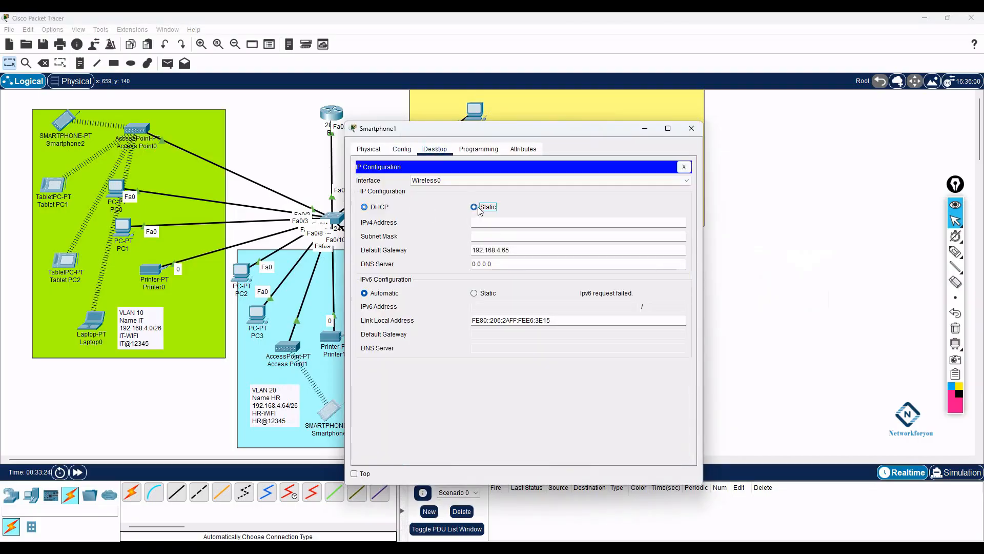
click(373, 207)
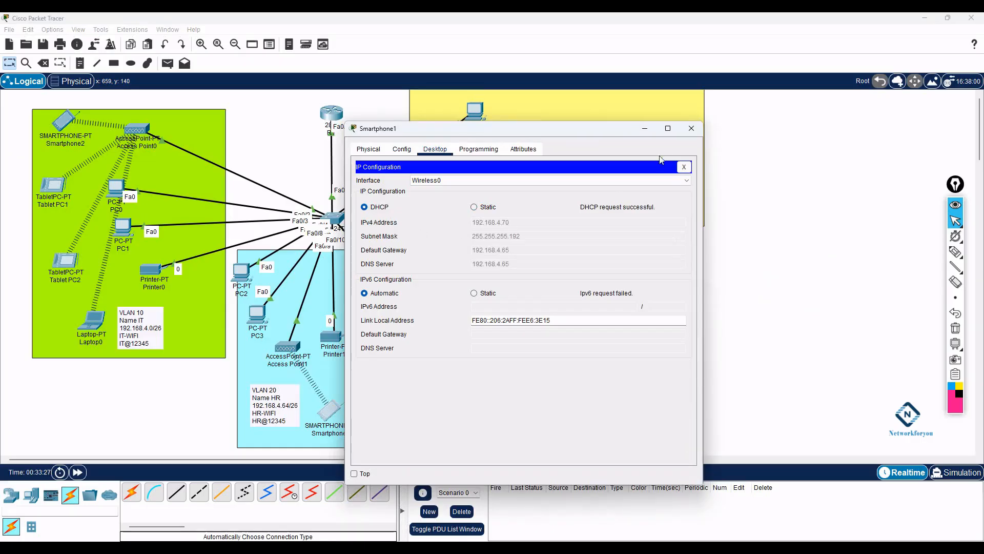
click(692, 128)
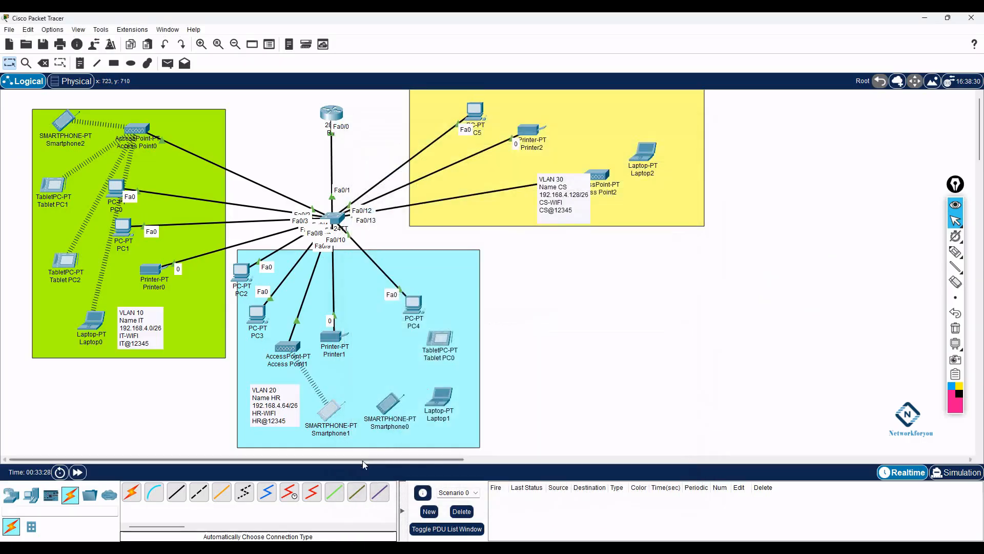
- Set Smartphone0's Wireless0 to SSID HR-WIFI with WPA2-PSK and the HR passphrase
click(389, 410)
click(404, 149)
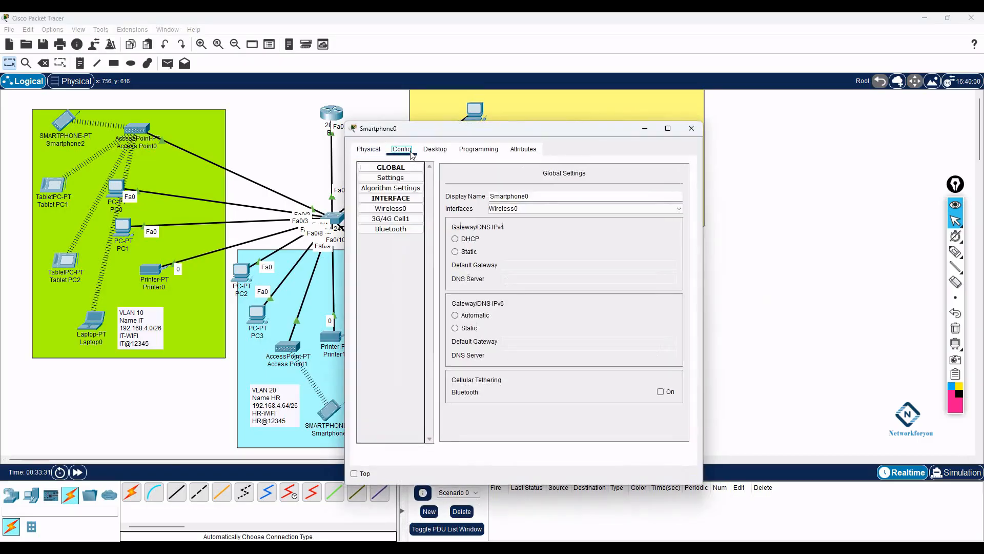
click(405, 209)
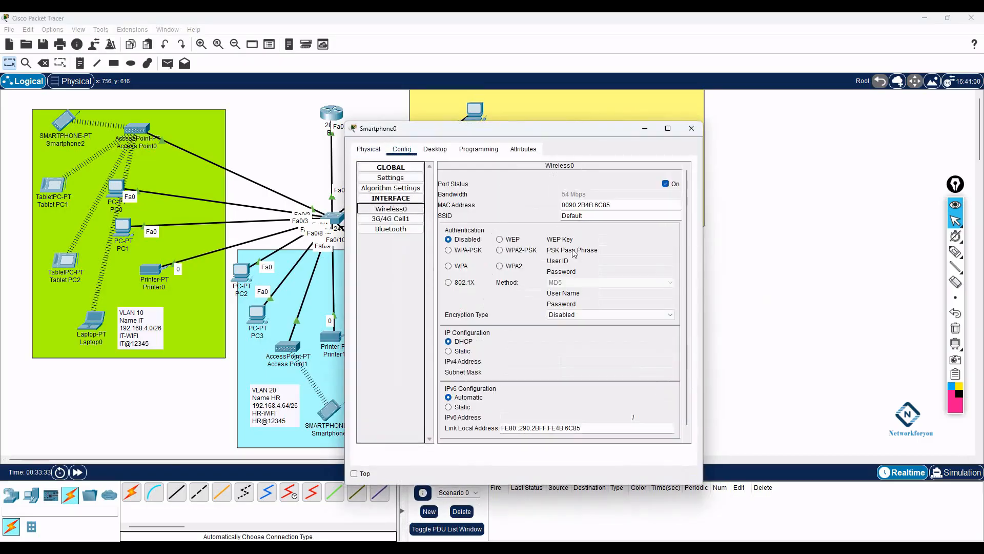
click(500, 250)
click(610, 251)
key(ctrl+v)
drag(583, 216, 534, 215)
text(H)
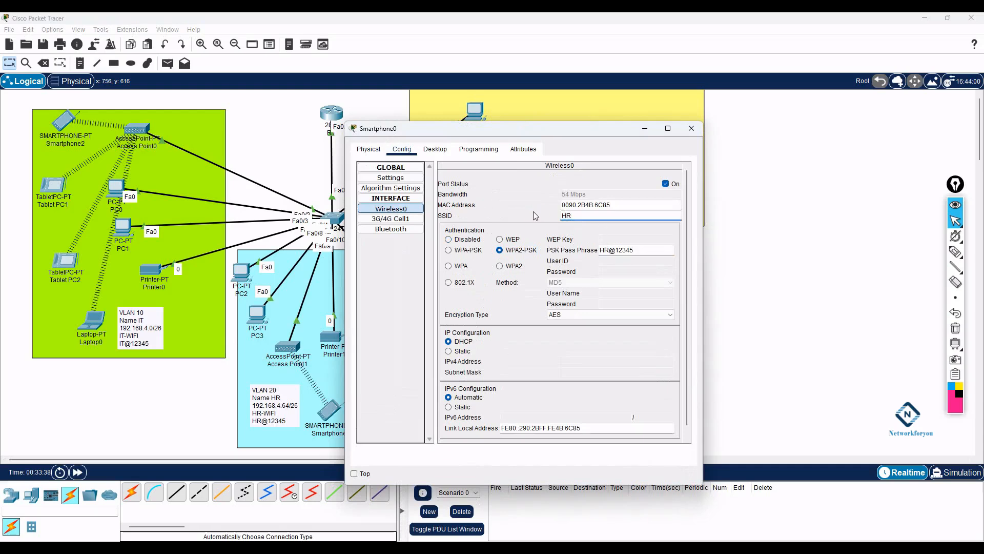
text(R-WIFI)
click(692, 128)
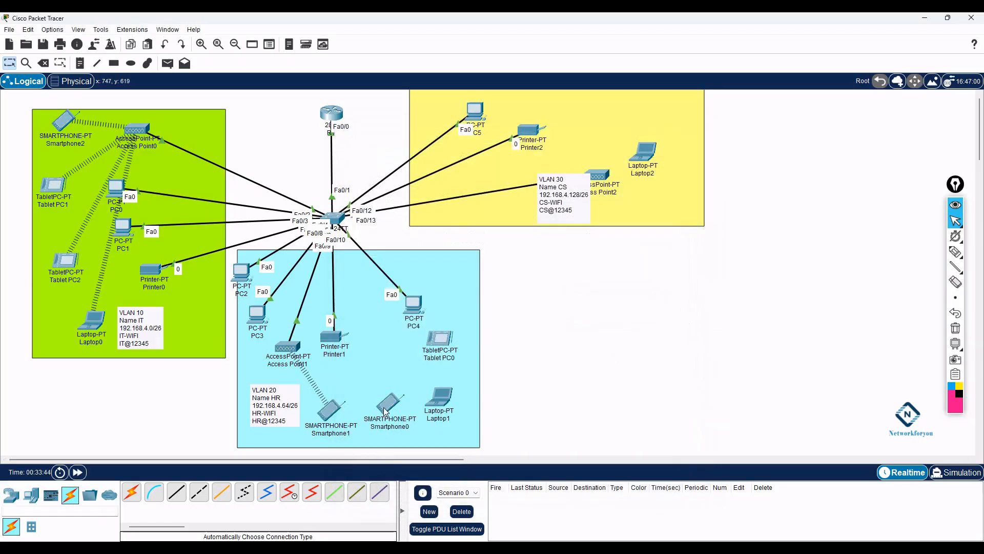
- Check Smartphone0's 192.168.4.71 against the HR range 192.168.4.65-192.168.4.126 in the Word table
mouse_move(385, 411)
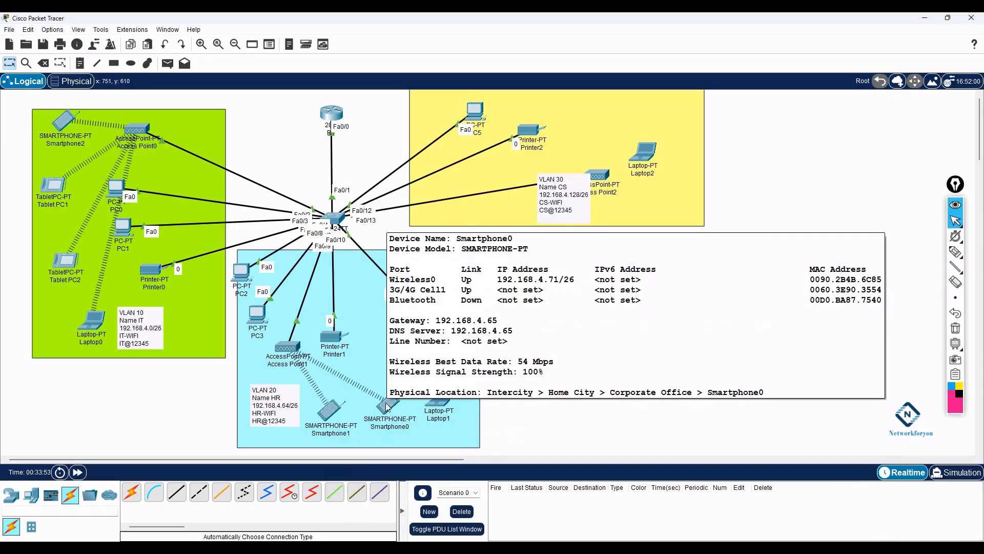
click(307, 549)
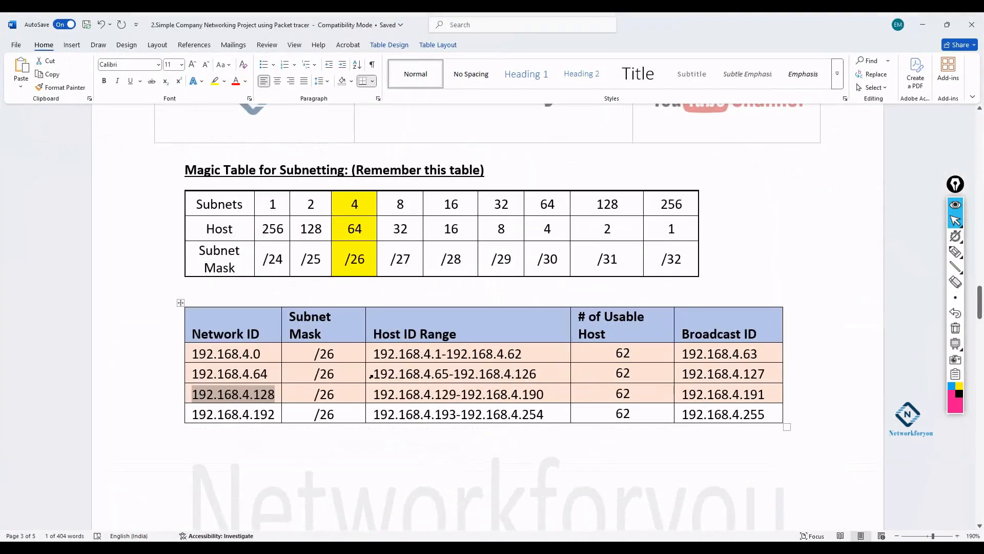
drag(375, 373, 537, 374)
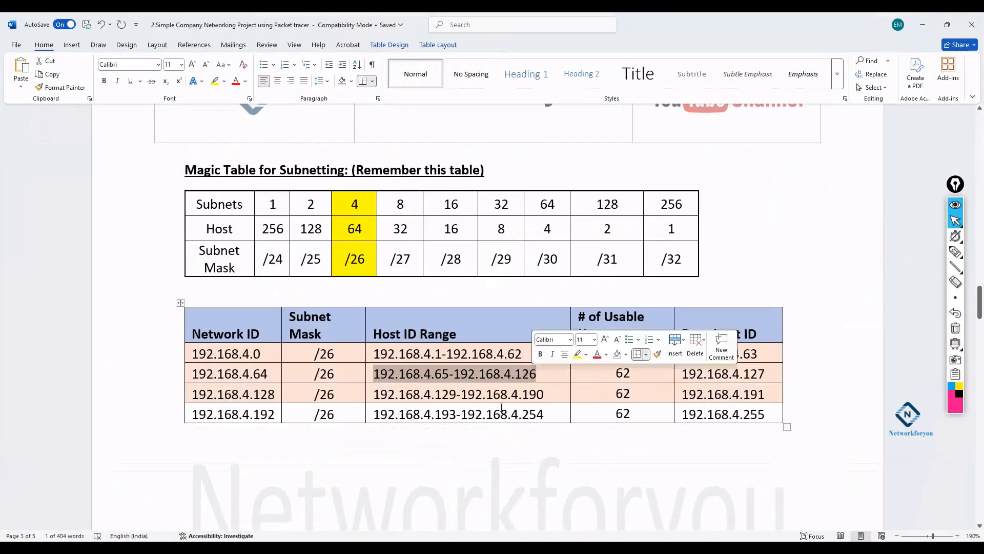
click(923, 24)
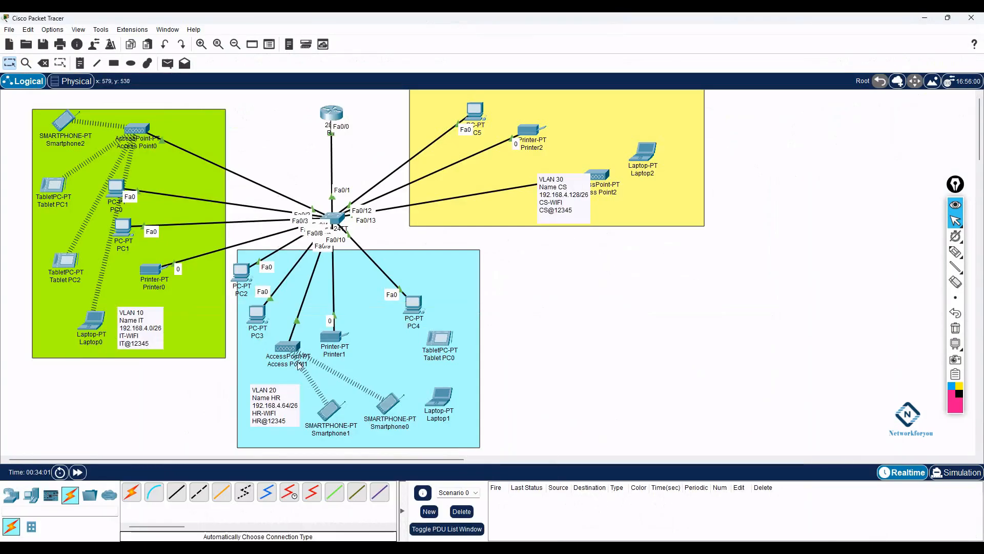
- Set Tablet PC0's Wireless0 to SSID HR-WIFI using WPA2-PSK with the HR passphrase
click(440, 338)
click(402, 149)
click(386, 209)
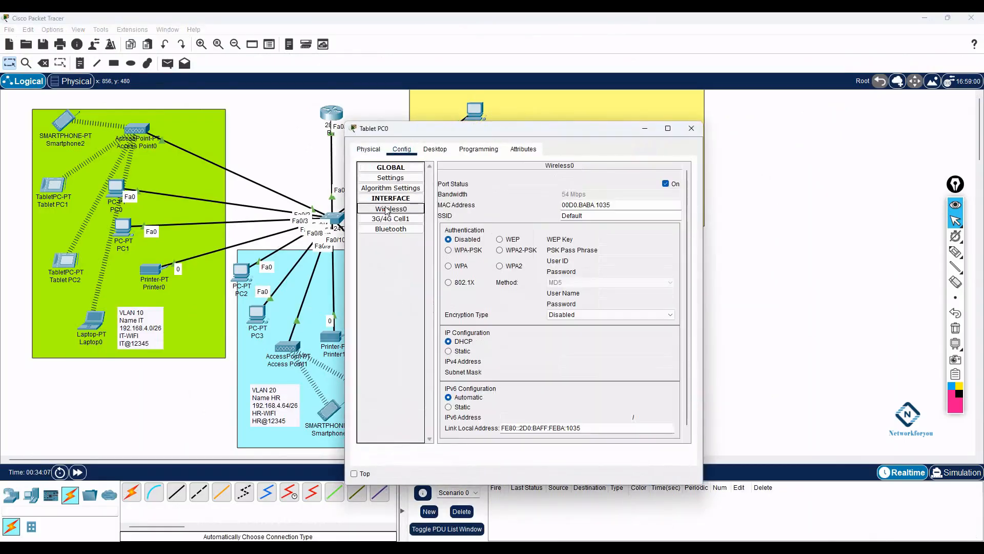
drag(589, 216, 556, 216)
click(499, 250)
click(618, 249)
text(HR@12345)
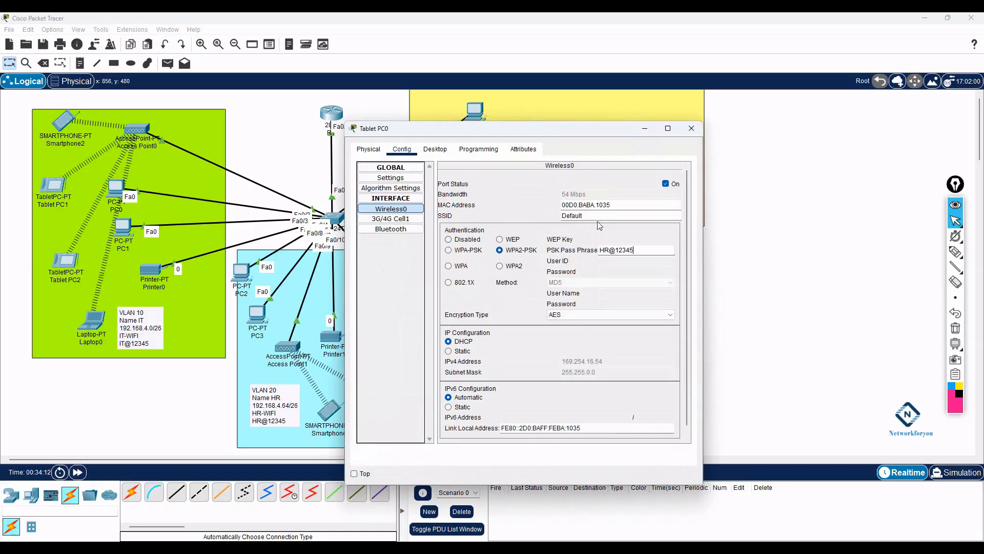
drag(584, 216, 546, 215)
text(H)
text(R-WIFI)
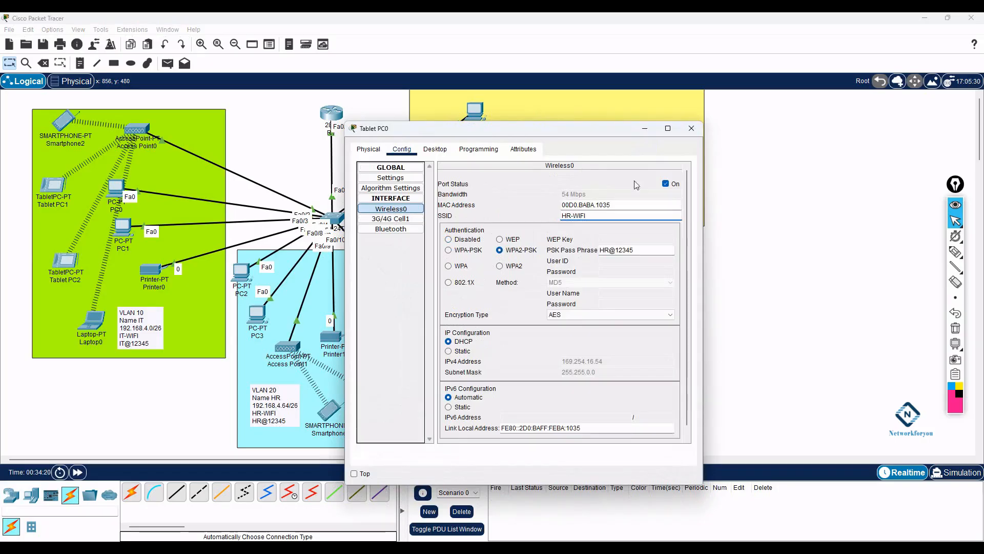
click(692, 128)
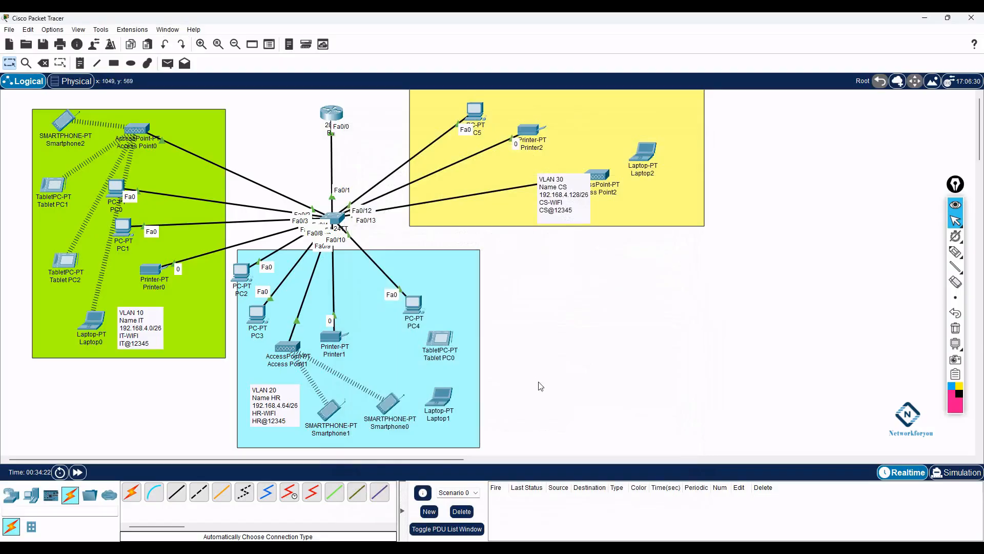
- Check Laptop1's wired interface and find that PC Wireless reports no wireless card
click(450, 397)
click(402, 149)
click(391, 208)
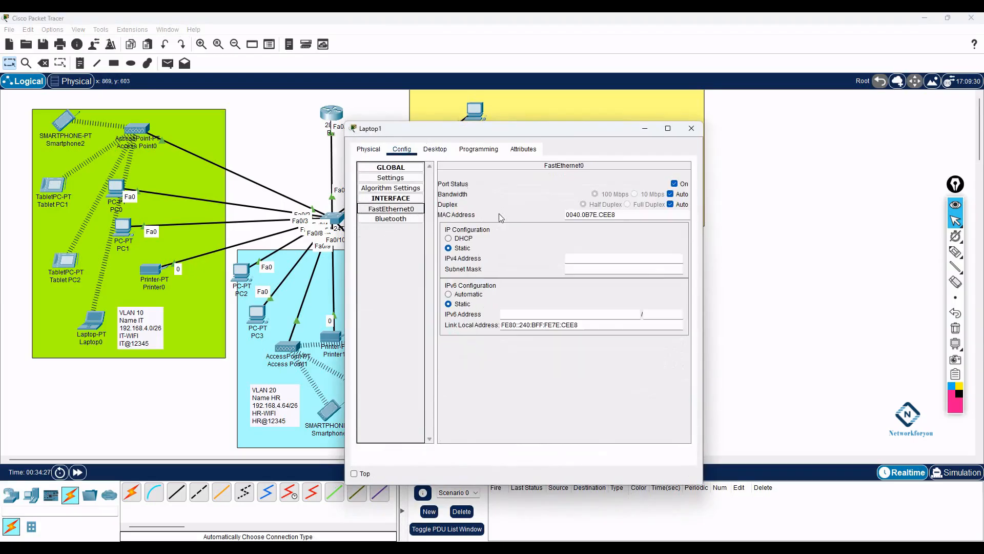
click(439, 152)
click(403, 288)
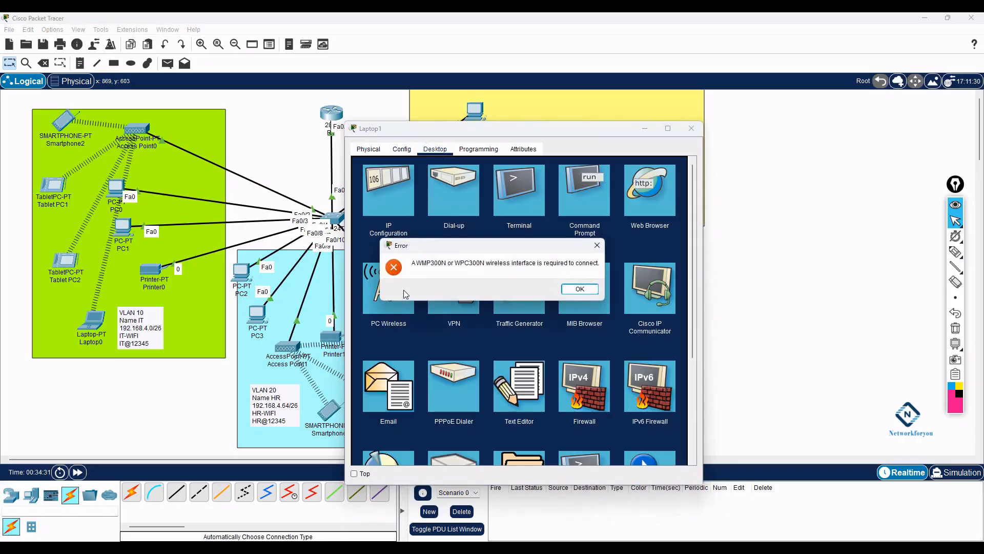
click(578, 288)
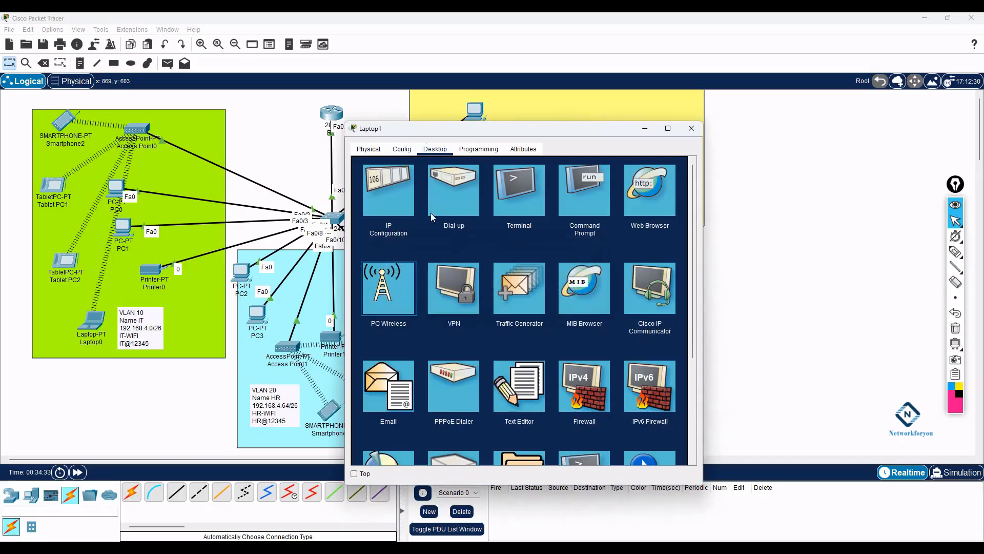
- Replace Laptop1's Ethernet card with a WPC300N wireless module and start PC Wireless
drag(402, 129, 505, 133)
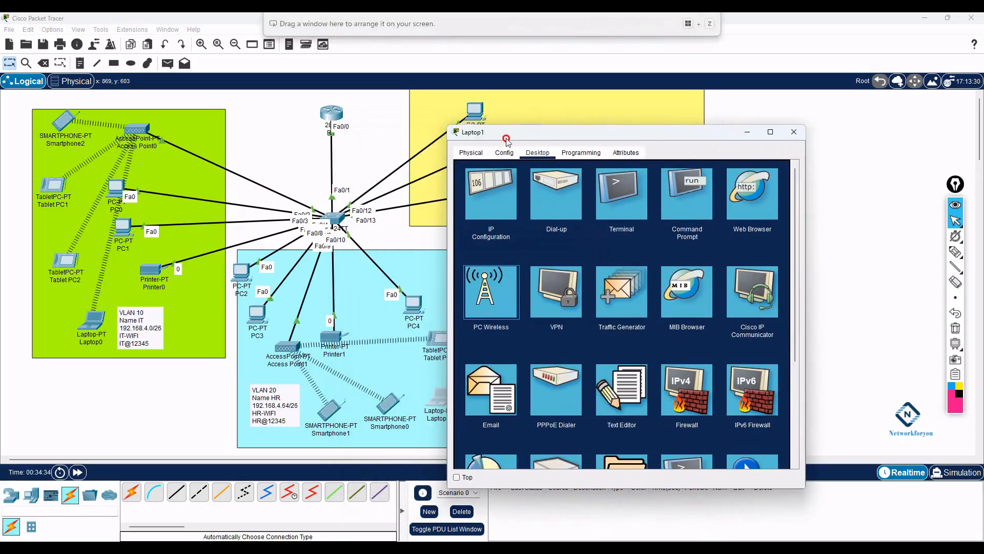
click(480, 154)
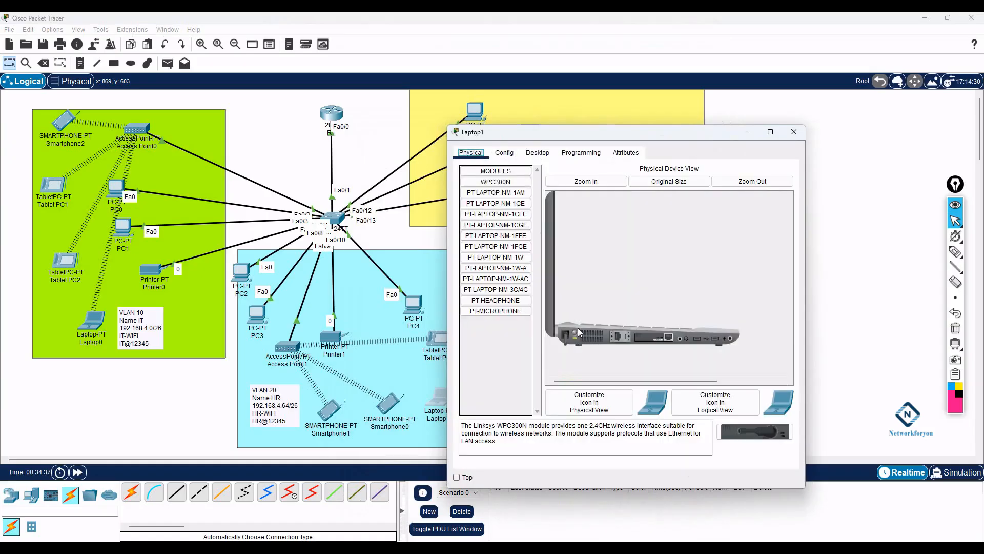
drag(658, 339, 506, 340)
drag(749, 430, 657, 341)
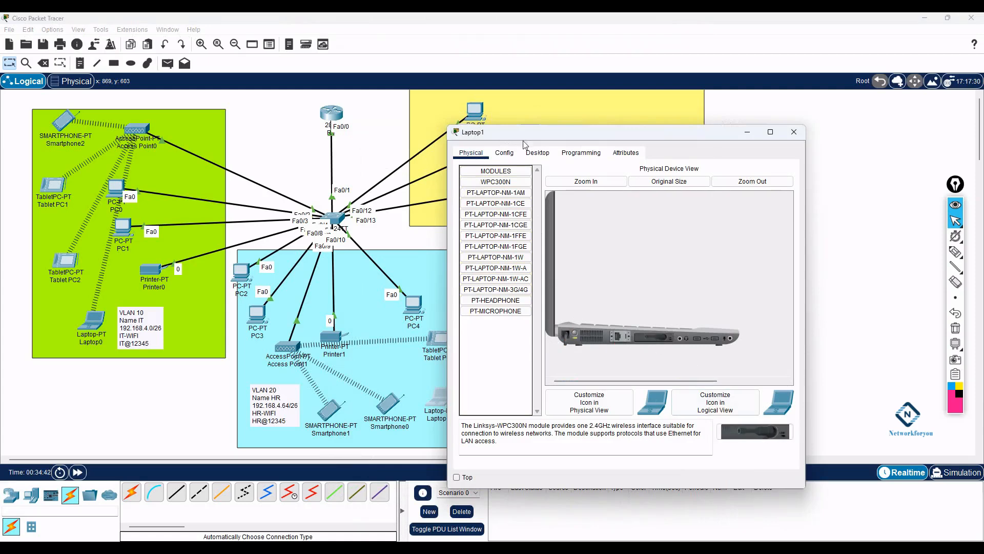
click(537, 152)
click(502, 296)
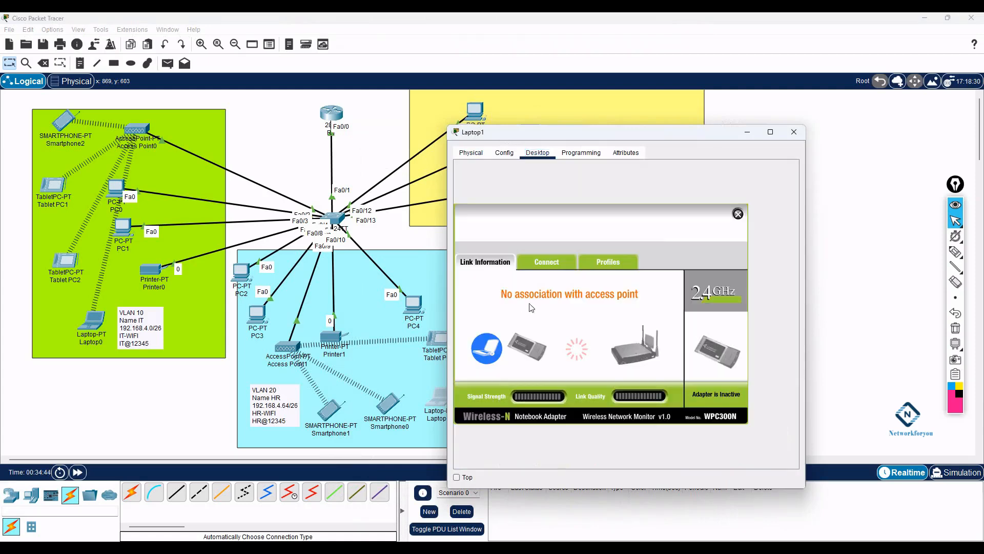
- Connect Laptop1 to the HR Wi-Fi network using its pasted WPA2 pre-shared key
click(547, 261)
click(604, 372)
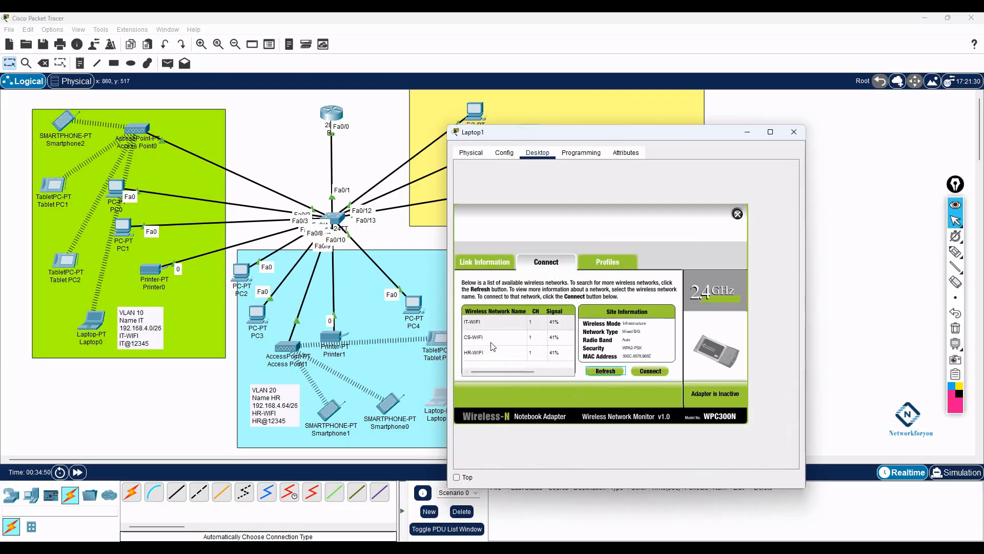
drag(505, 137, 559, 262)
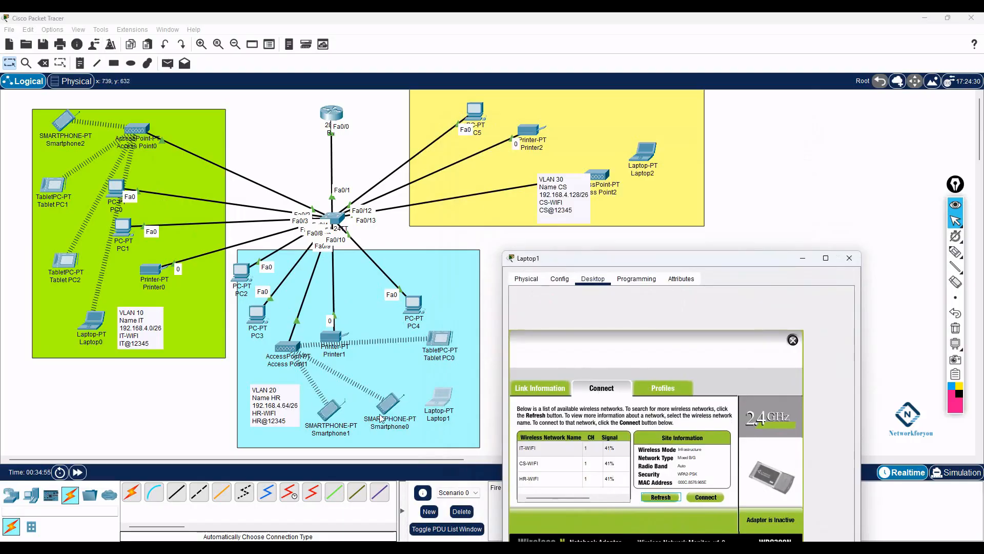
click(532, 464)
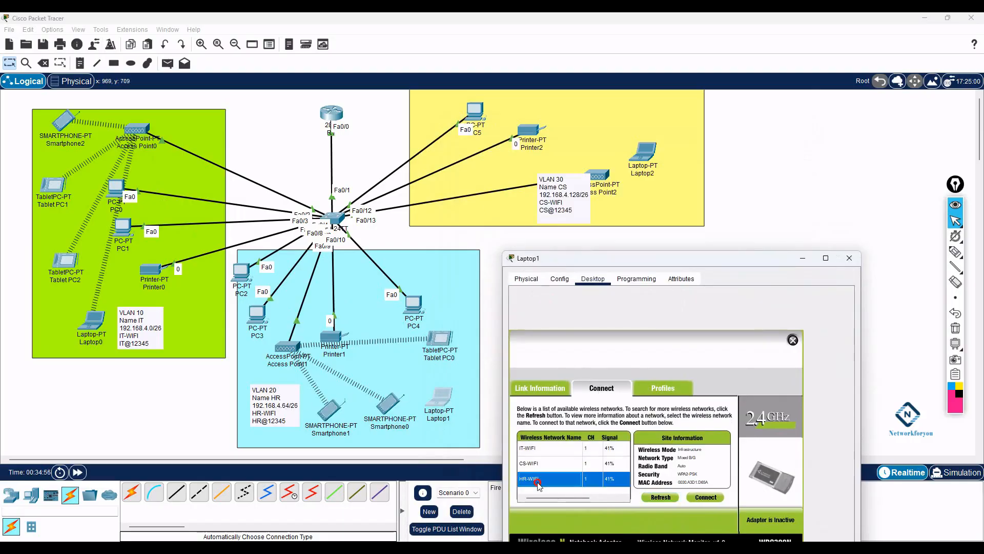
click(706, 497)
text(HR@12345)
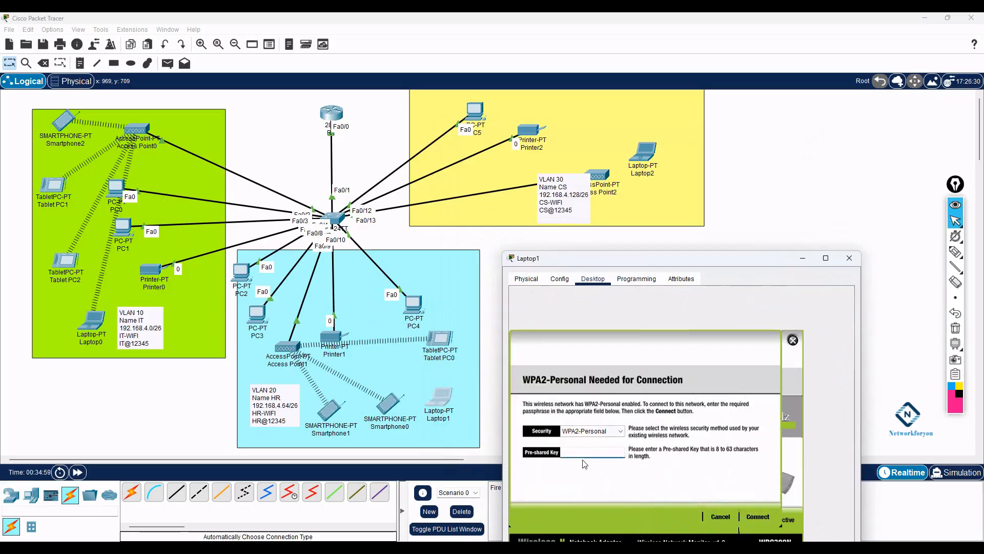
click(752, 517)
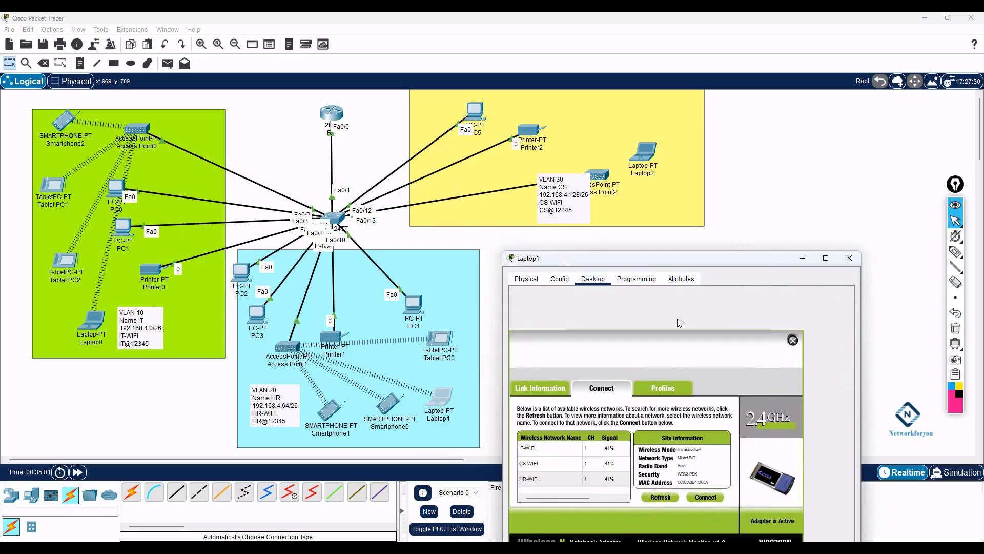
- Close PC Wireless, check Laptop1's IP configuration, and close its window
drag(674, 263, 654, 194)
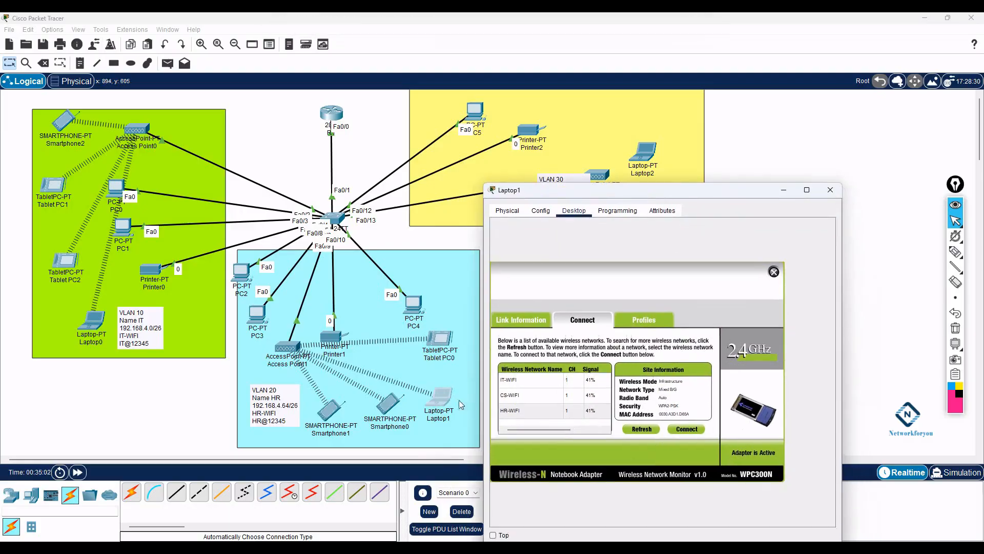
click(775, 271)
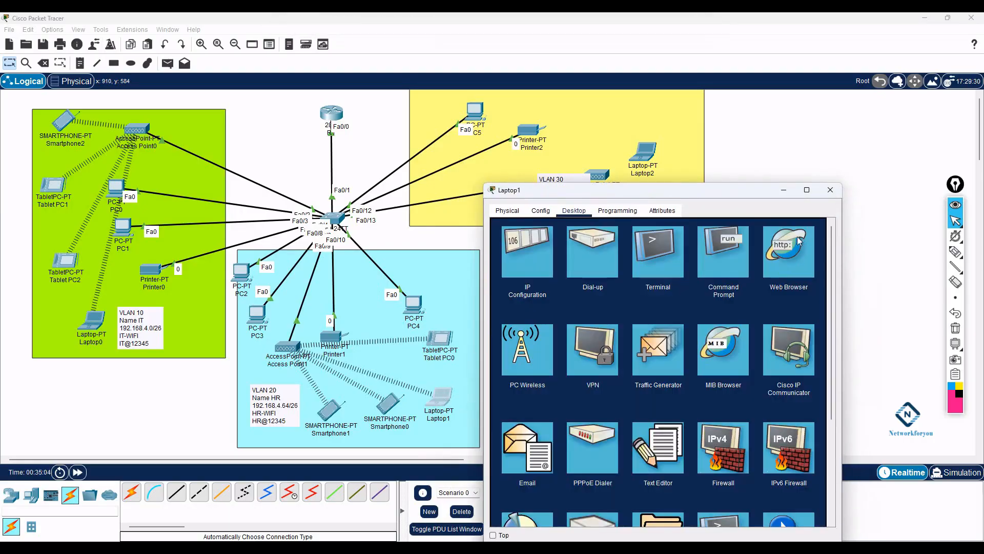
click(508, 210)
click(541, 210)
click(574, 211)
click(528, 256)
click(830, 191)
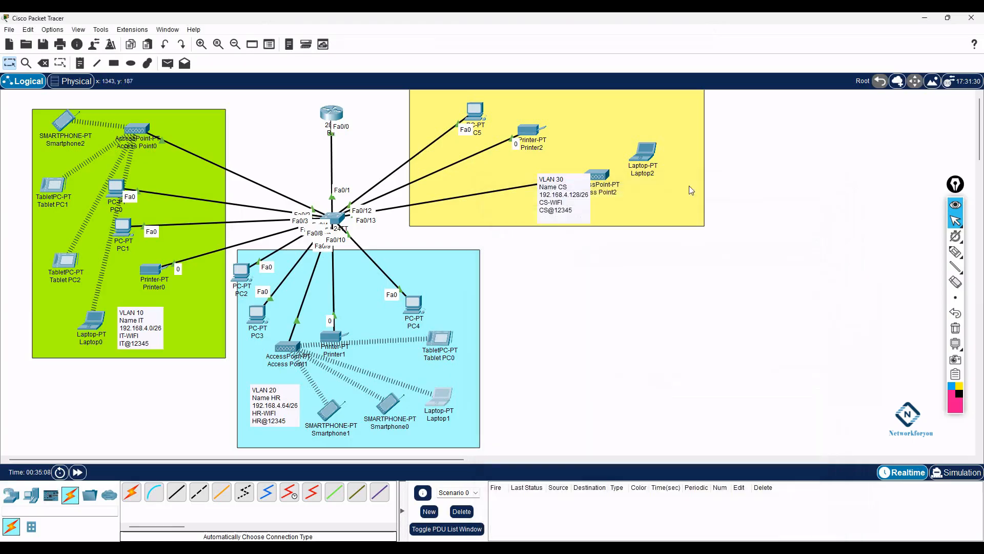
- Power off Laptop2, swap its Ethernet module for a WPC300N, power on, and launch PC Wireless
click(641, 154)
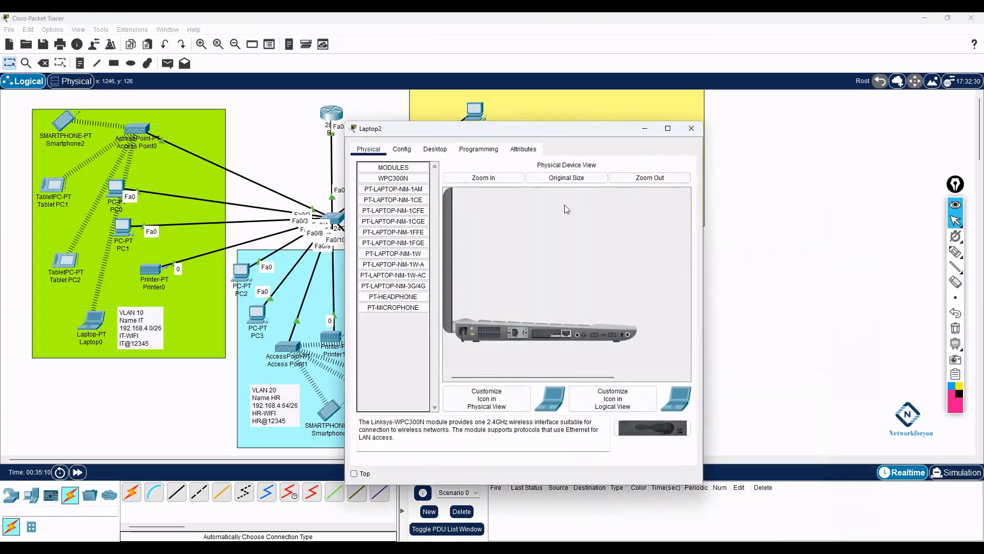
click(434, 149)
click(368, 149)
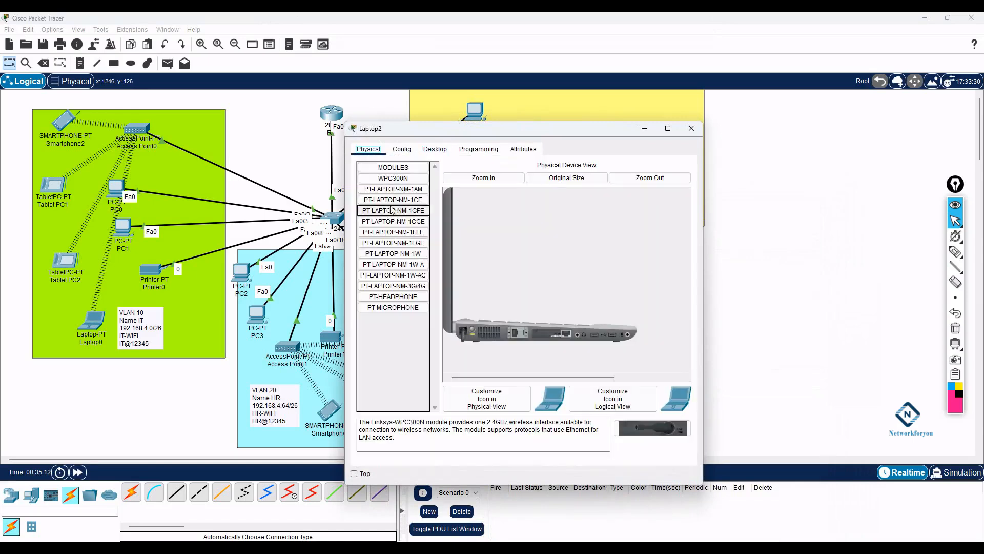
click(473, 330)
drag(553, 333, 410, 339)
drag(656, 422, 554, 336)
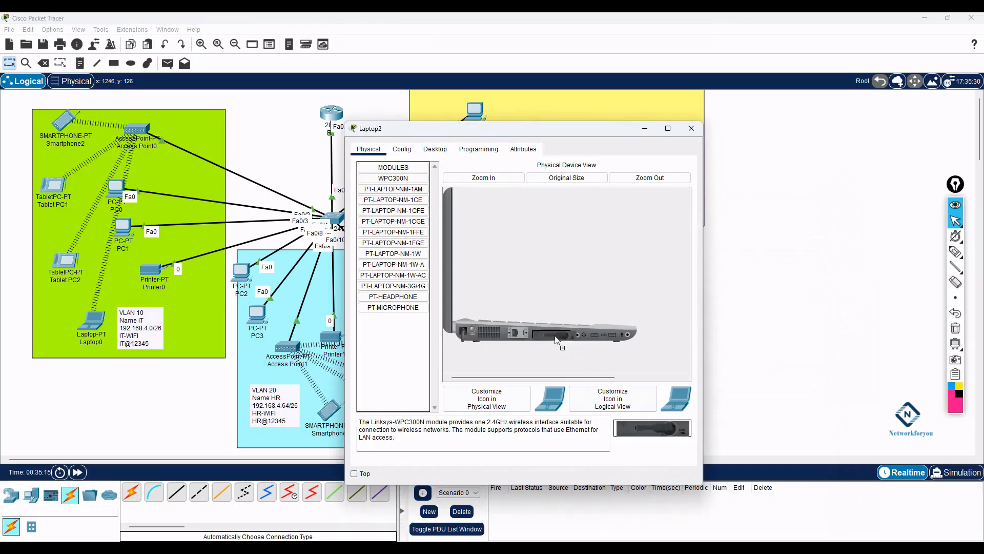
click(472, 330)
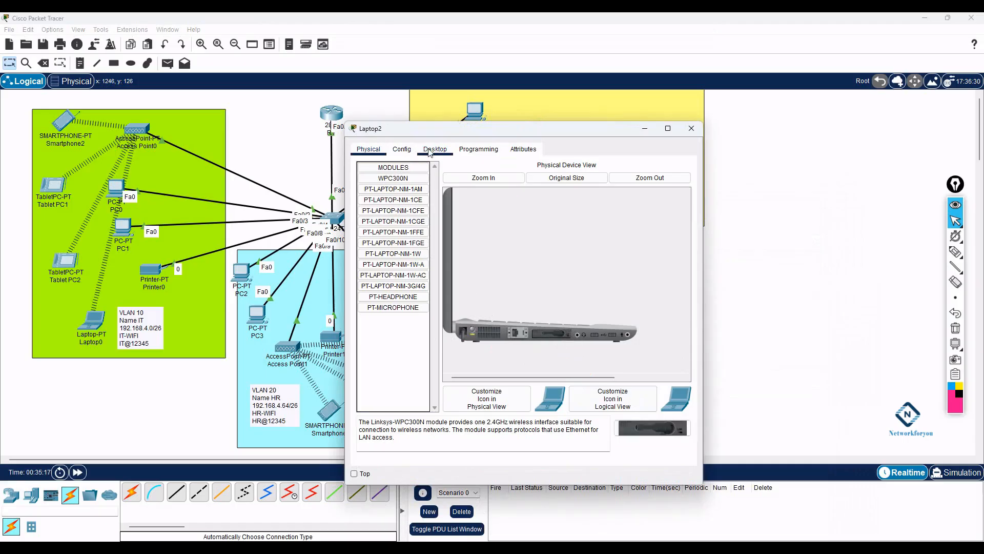
click(435, 149)
click(401, 297)
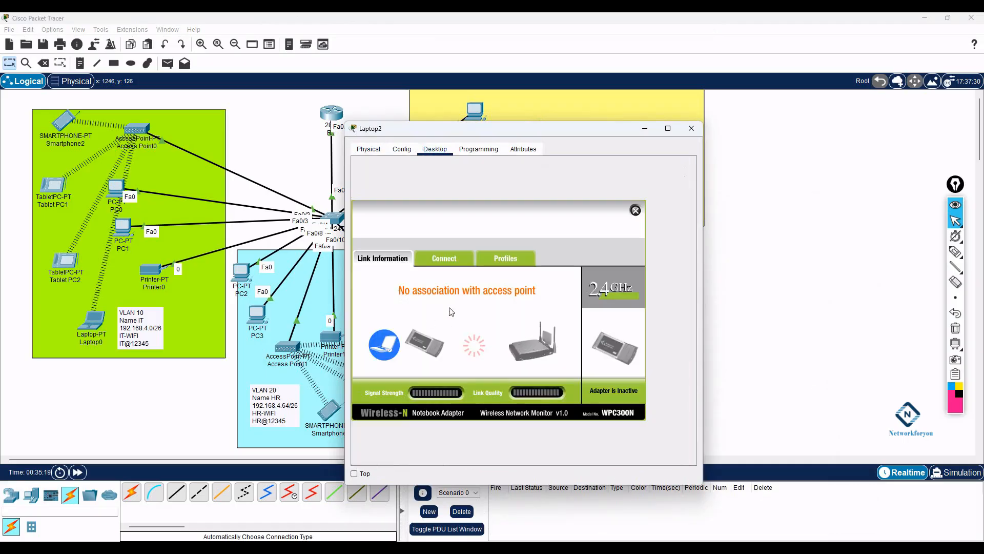
- Refresh Laptop2's wireless network list and choose CS-WIFI to connect
click(444, 258)
click(502, 371)
drag(479, 133, 638, 201)
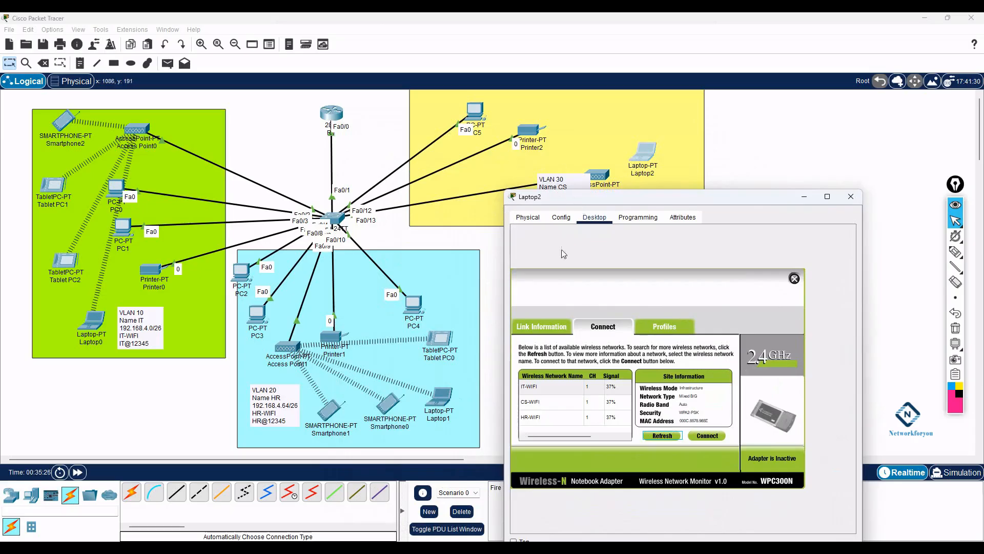
click(541, 402)
click(671, 437)
click(562, 423)
click(707, 436)
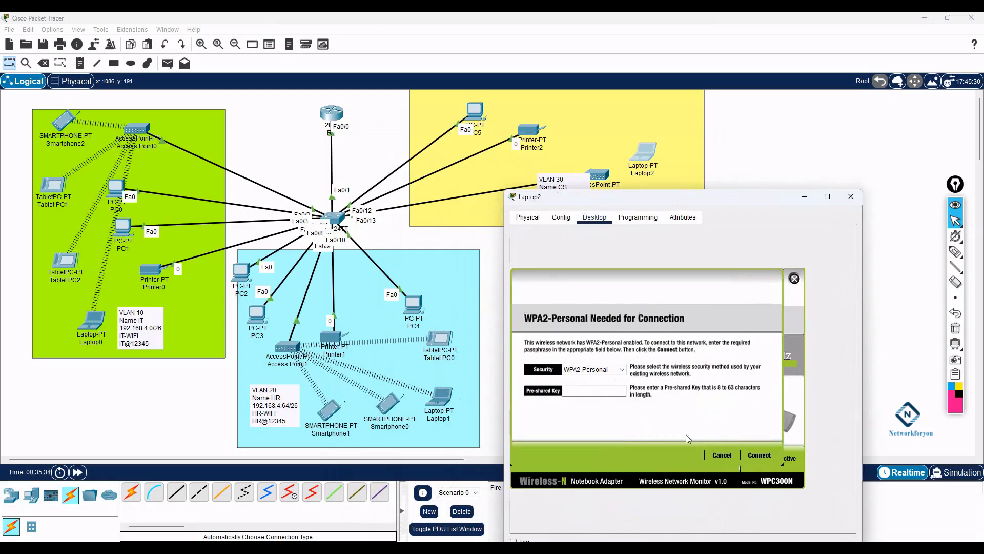
- Enter the CS department's pre-shared key and join CS-WIFI
click(600, 391)
text(HR@12345)
drag(573, 391, 554, 394)
text(CS)
key(ctrl+a)
click(760, 455)
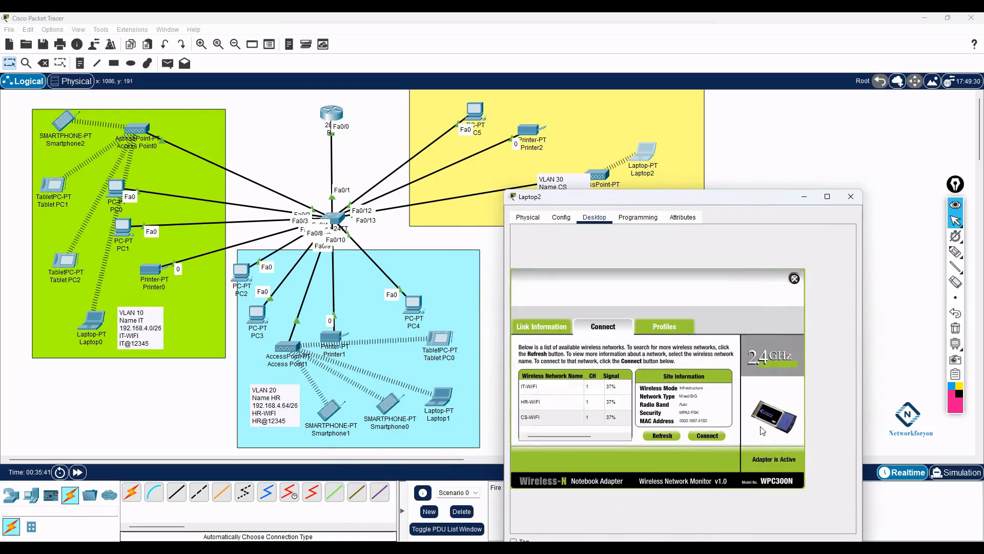
- Confirm Laptop2's DHCP address 192.168.4.132 and move Access Point2 further left
click(794, 279)
click(549, 264)
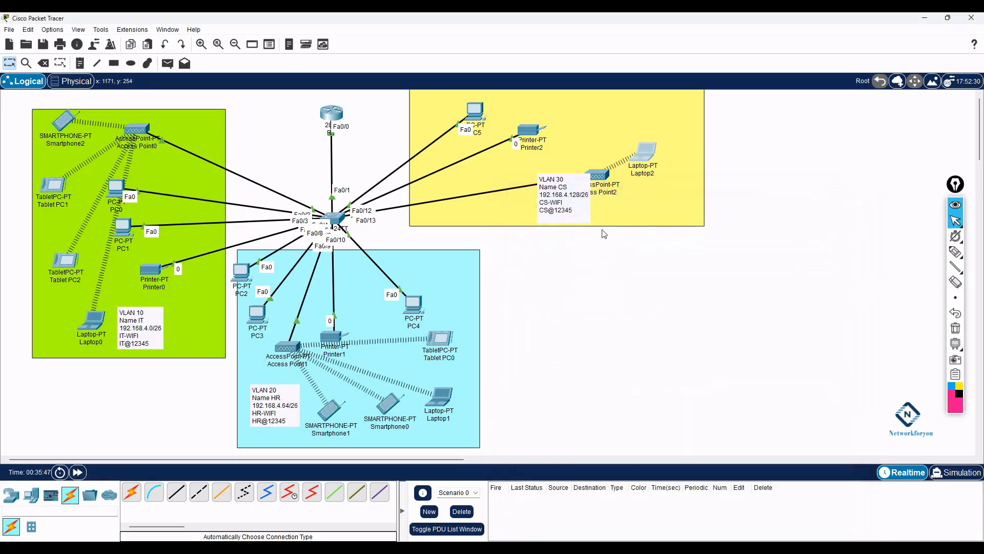
drag(602, 183, 489, 187)
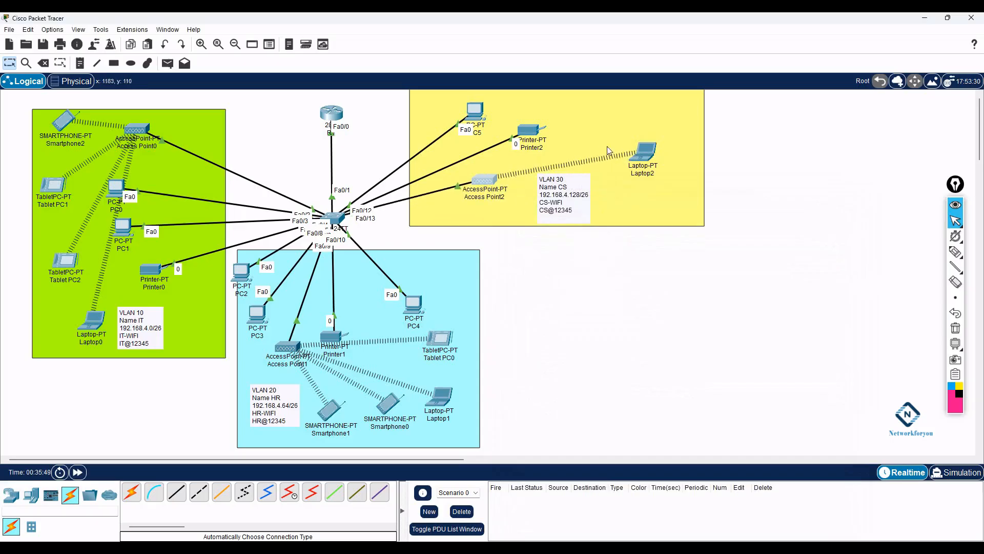
- Check that Smartphone1 has DHCP address 192.168.4.70
click(330, 410)
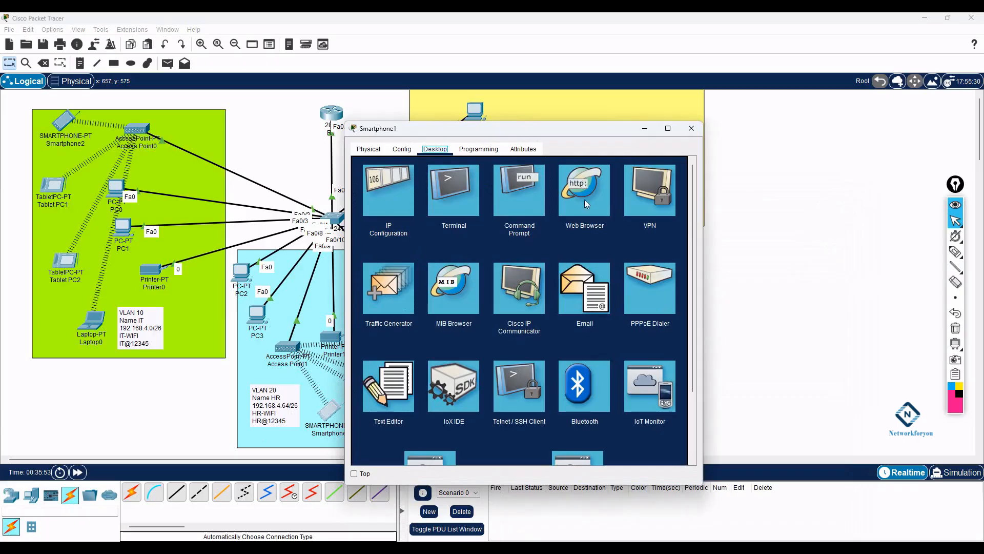
click(365, 210)
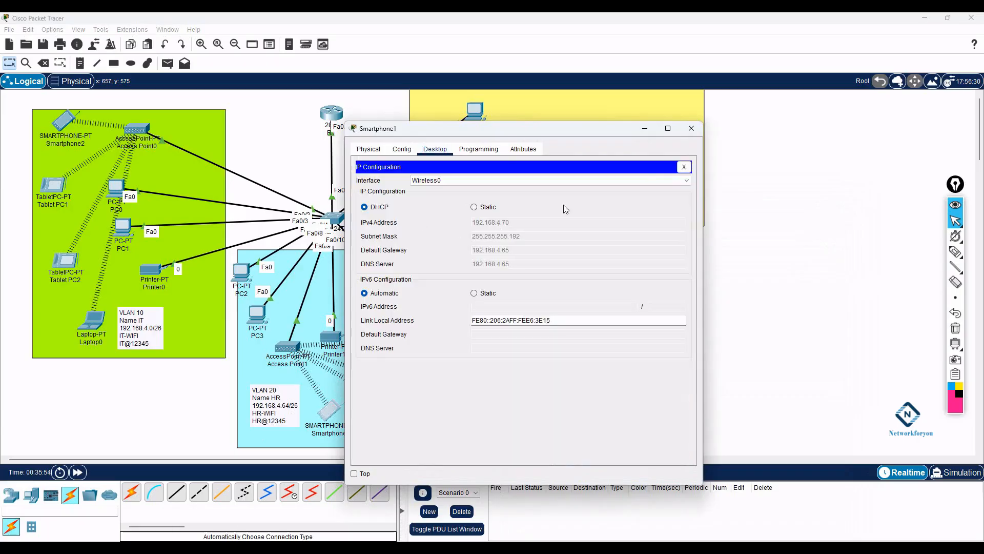
click(691, 129)
- Bring up Laptop2's Command Prompt
click(642, 154)
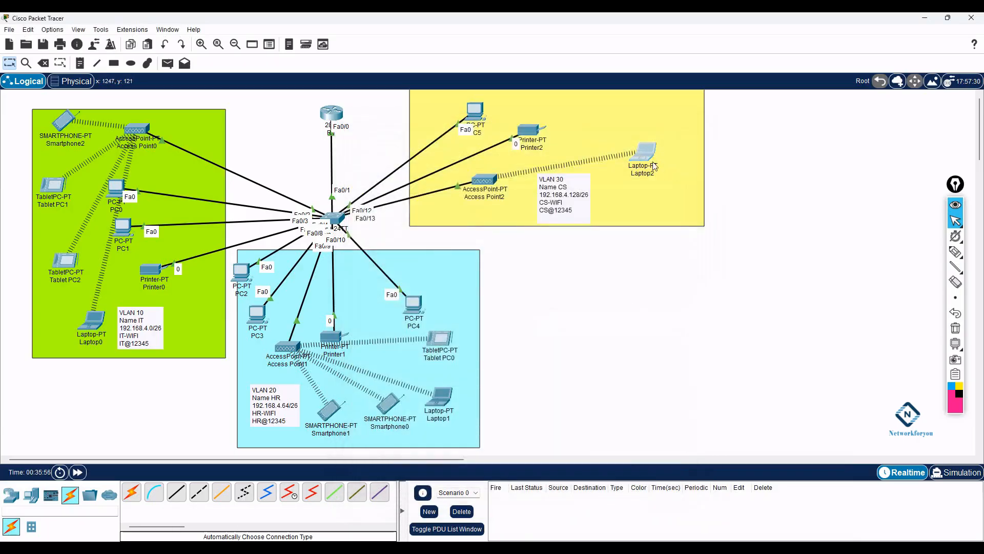
click(569, 177)
drag(558, 135, 688, 122)
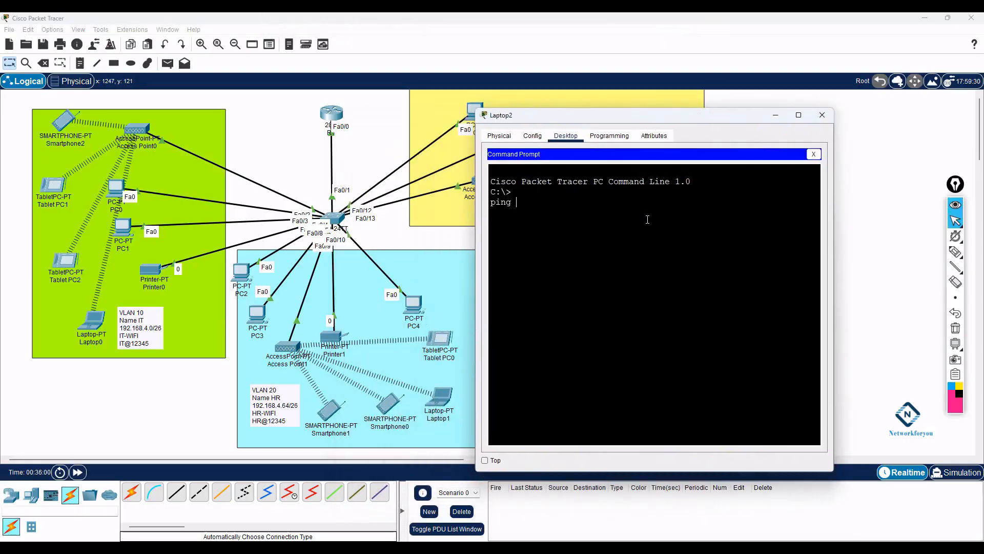
- Ping Smartphone1 at 192.168.4.70 from Laptop2, then repeat the ping
text(ping 192.168.4.70)
key(Return)
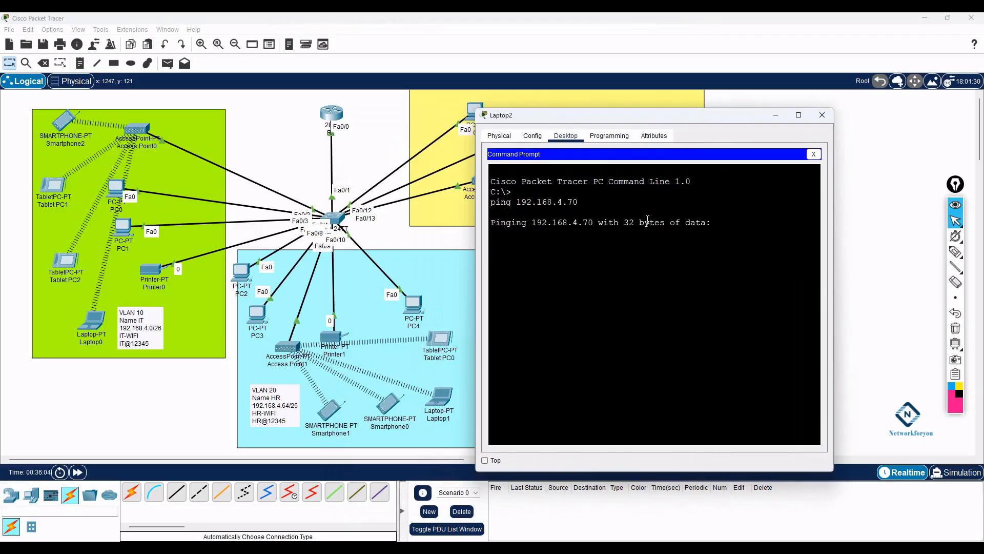
drag(570, 126, 647, 131)
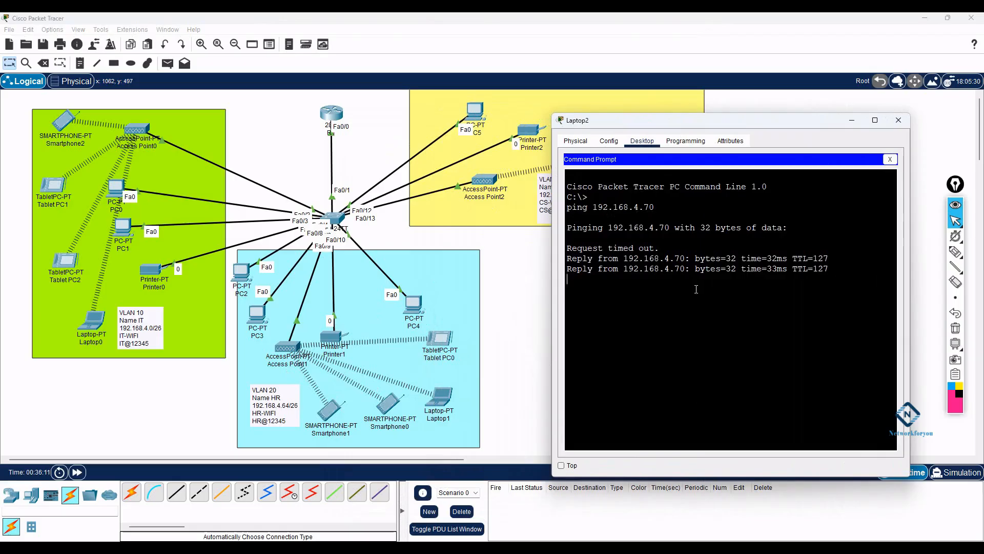
key(Up)
key(Return)
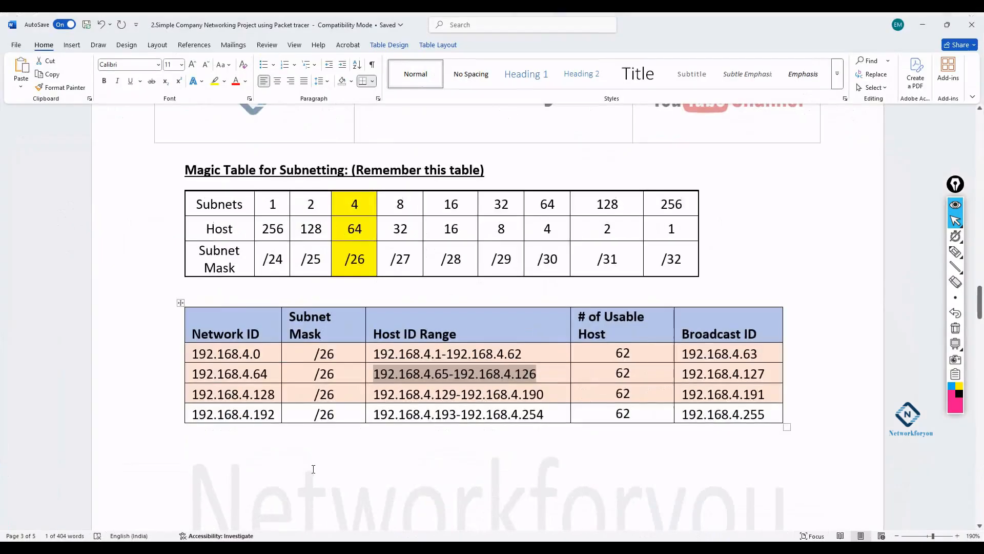
scroll(352, 340, up, 8)
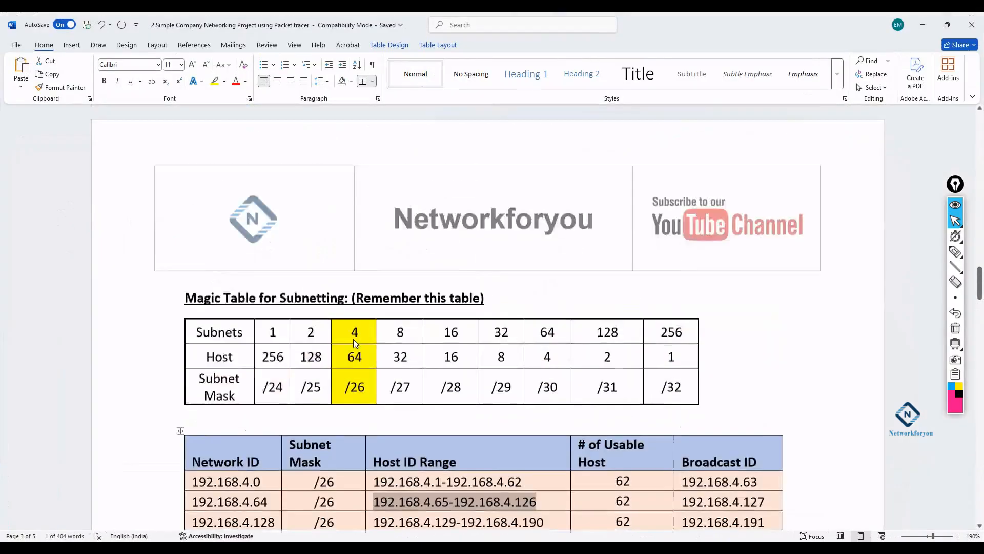
- Read through the Word document's requirements and subnet tables without changes, then minimise it
scroll(354, 339, up, 10)
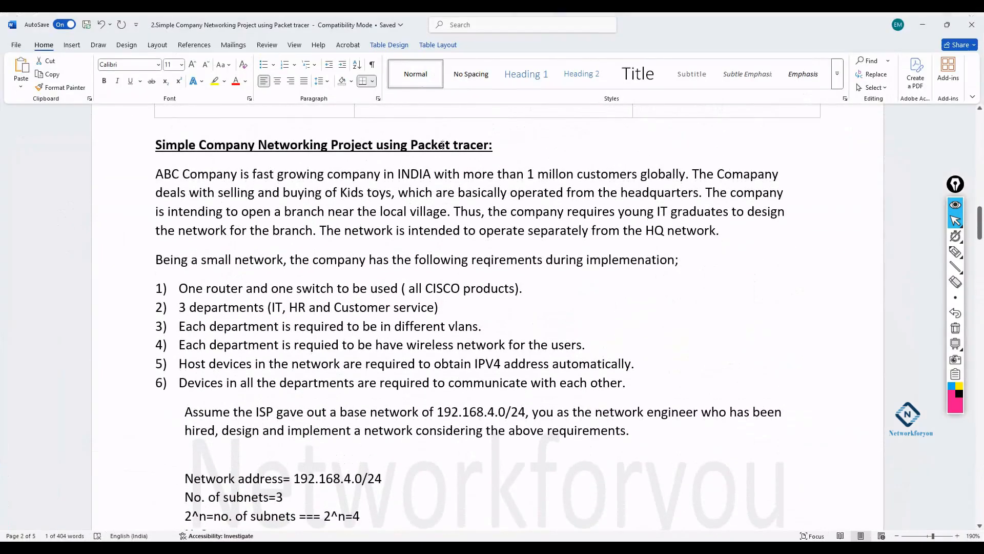
scroll(467, 199, down, 8)
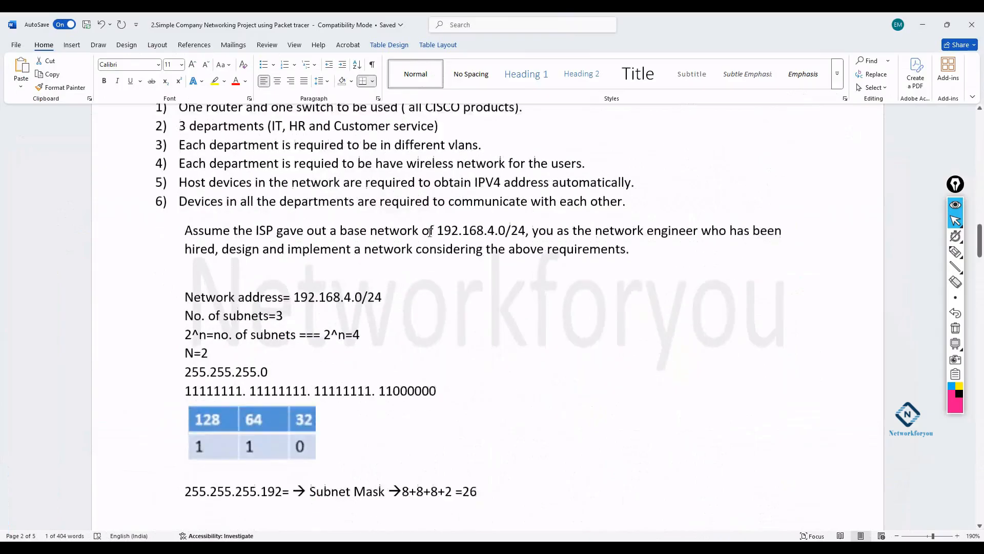
scroll(374, 249, down, 2)
scroll(374, 249, up, 8)
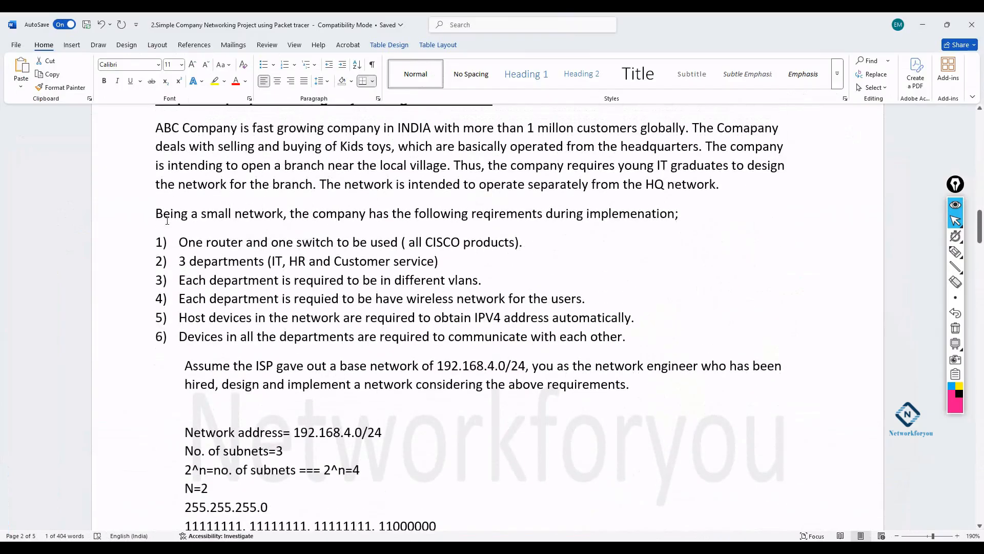
drag(183, 241, 630, 385)
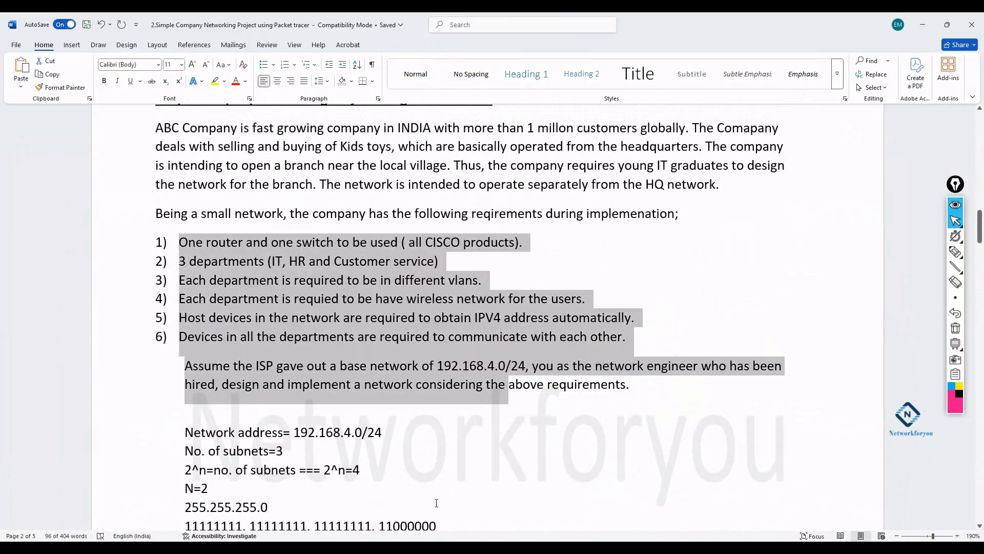
click(437, 501)
scroll(438, 501, down, 4)
scroll(431, 488, down, 10)
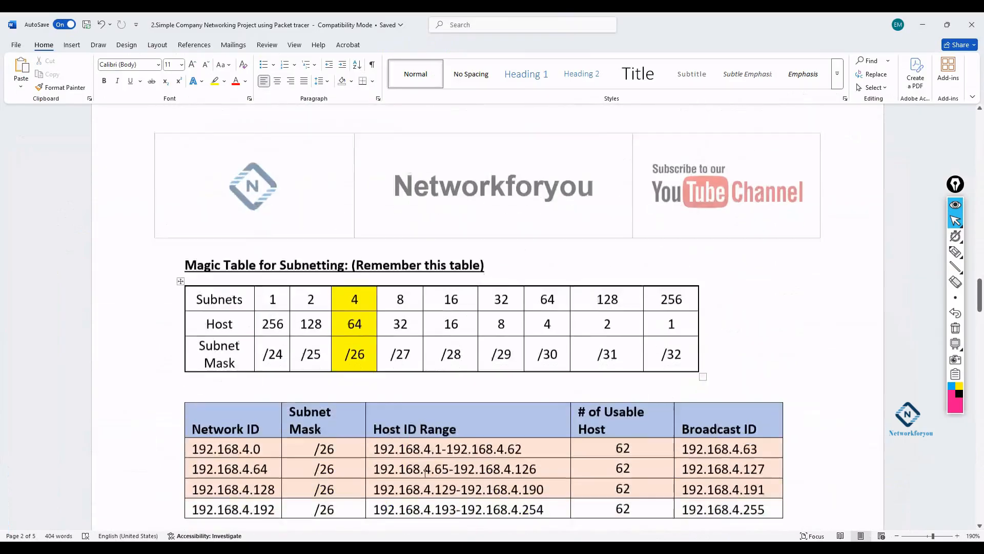
scroll(425, 473, up, 5)
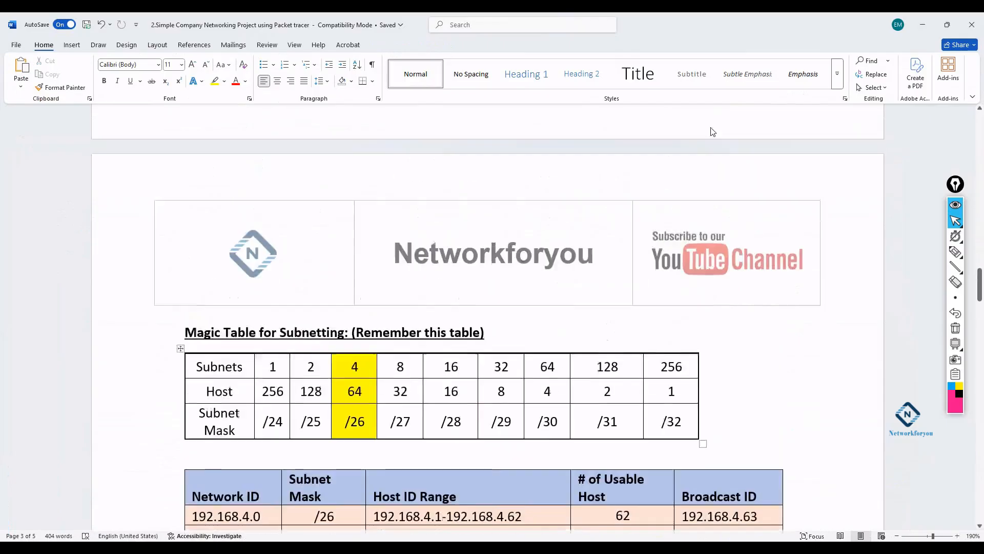
click(923, 25)
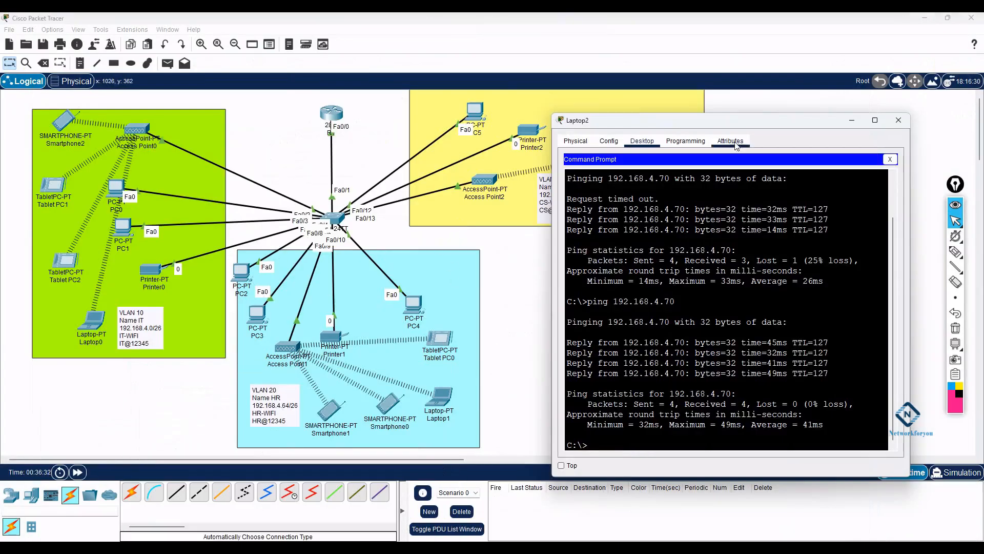
drag(739, 125, 828, 94)
click(637, 156)
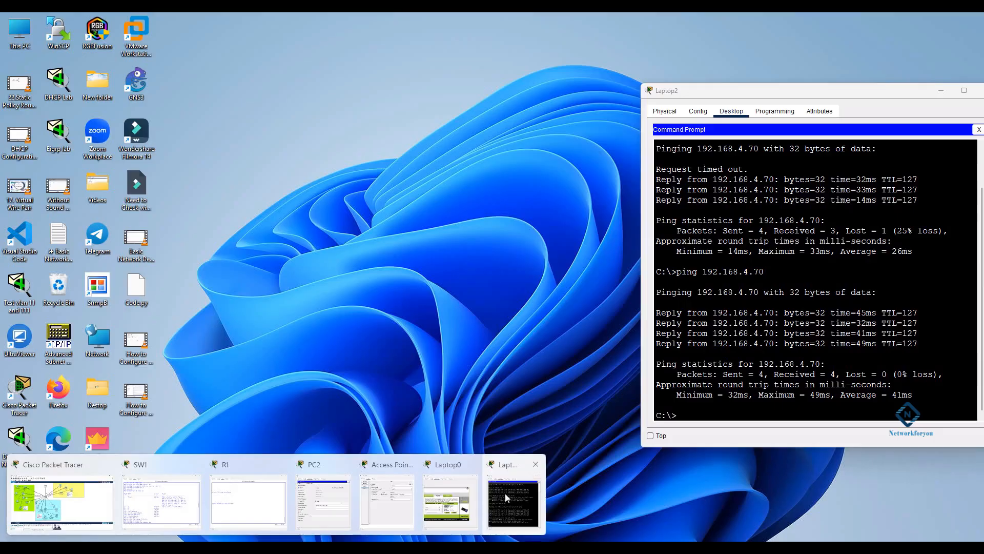
click(506, 493)
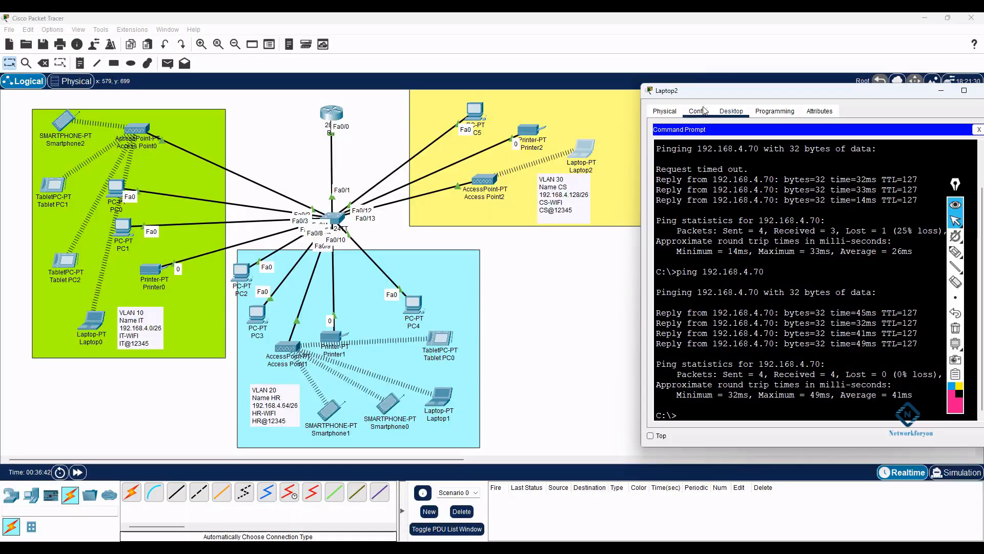
drag(712, 92, 695, 83)
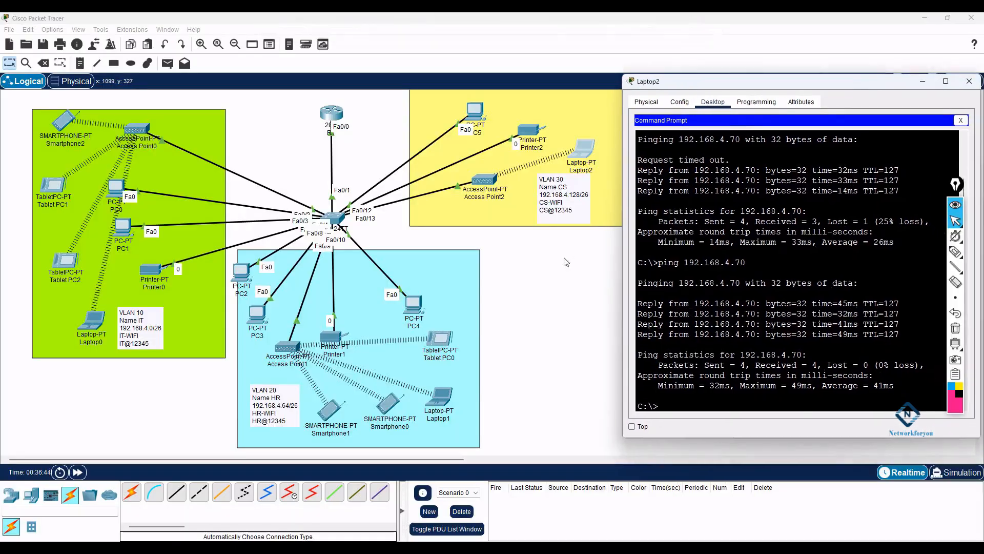